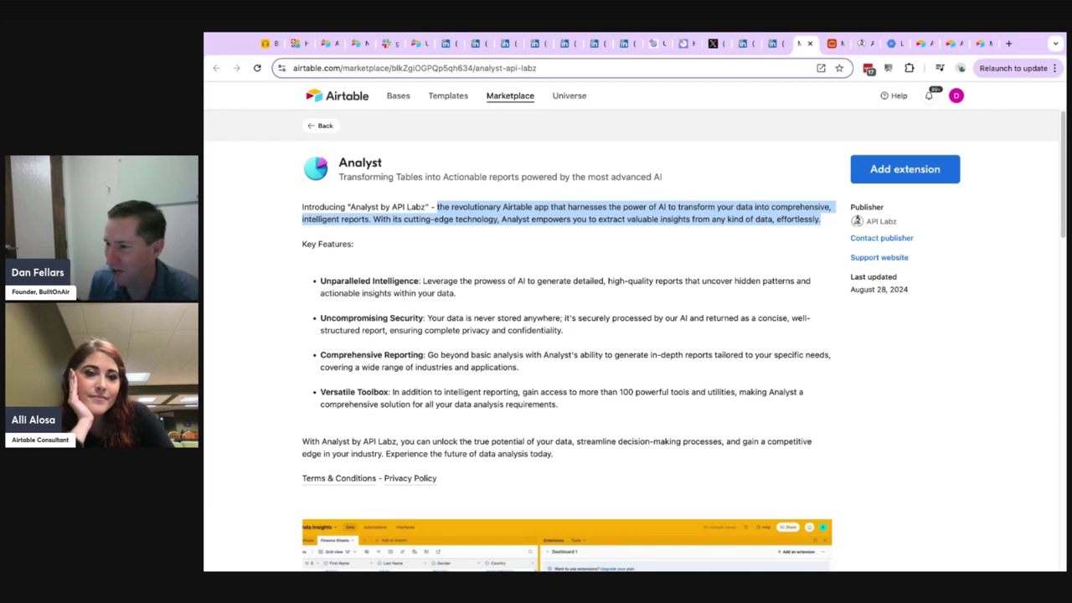
Browse the complete list of marketplace extensions available to the Mock Fake Data Testing base.
left_click(831, 43)
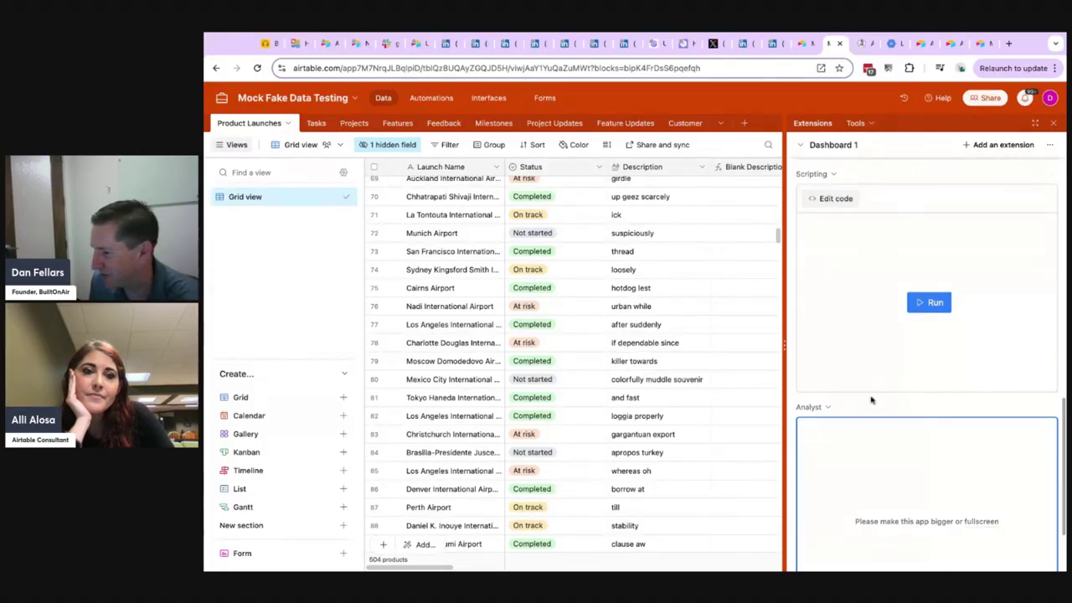
left_click(1010, 146)
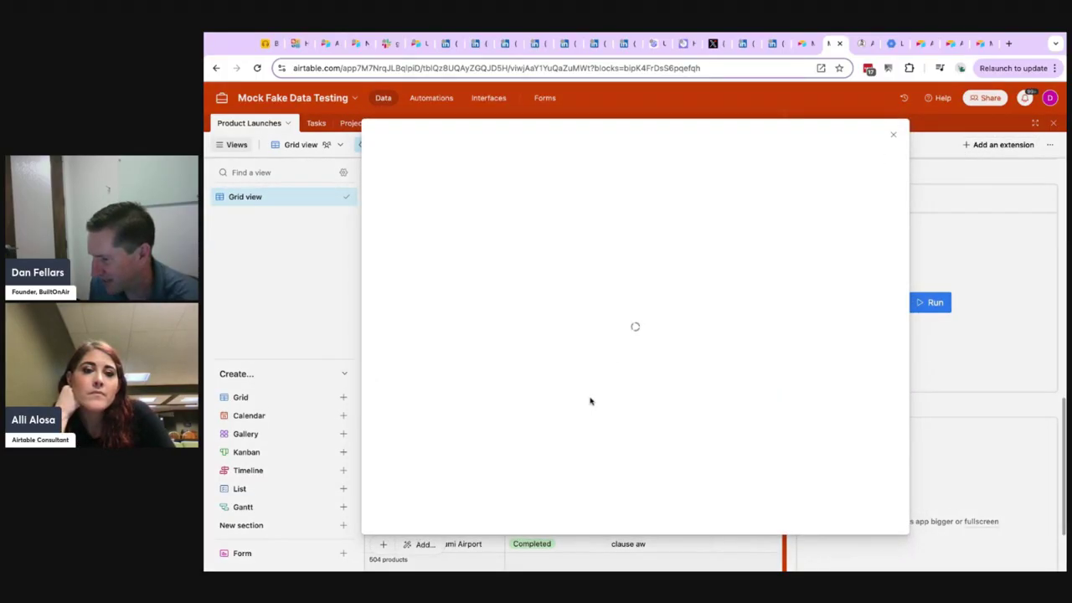
scroll(552, 400, "down", 6)
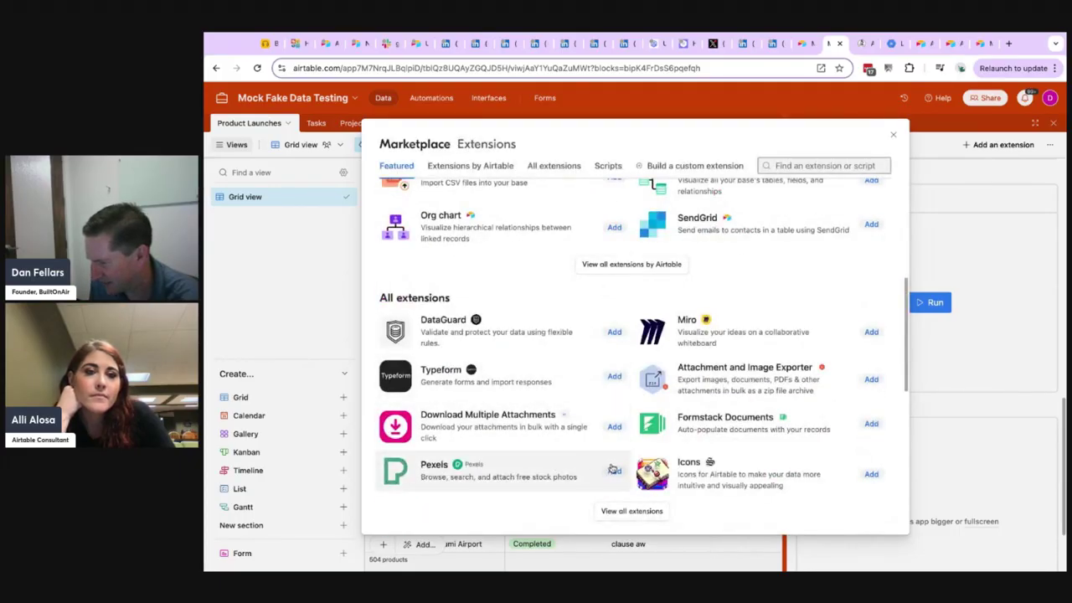
left_click(631, 511)
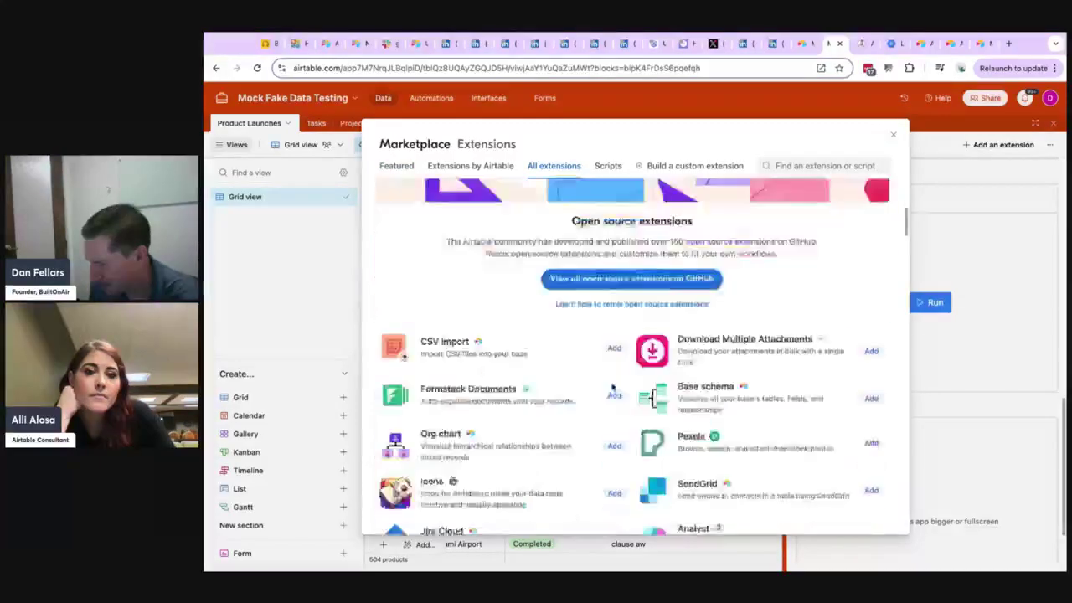
scroll(612, 387, "down", 5)
scroll(612, 388, "down", 4)
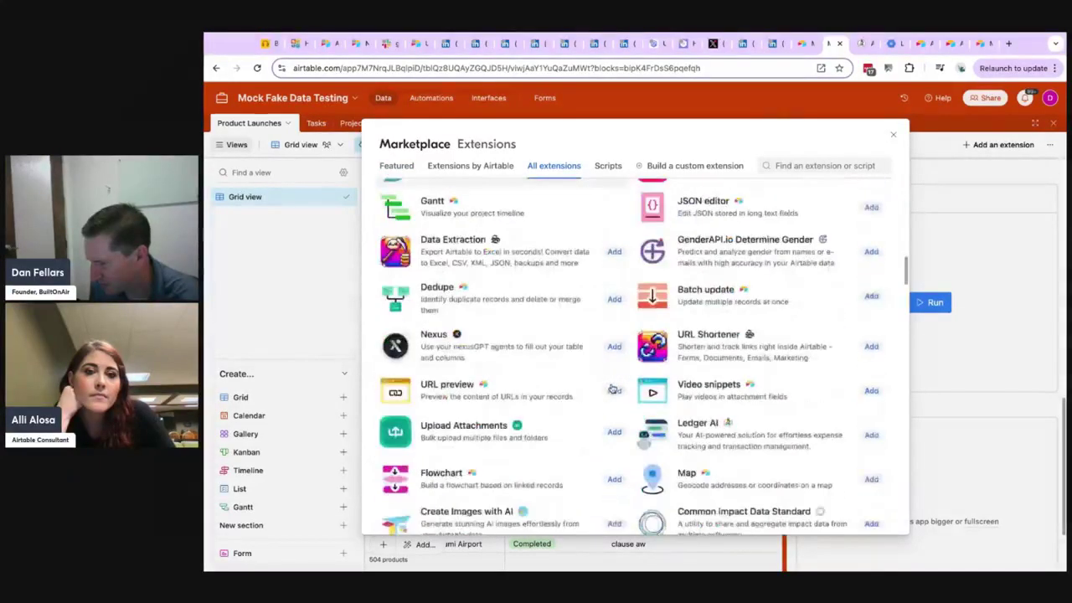
scroll(612, 388, "down", 3)
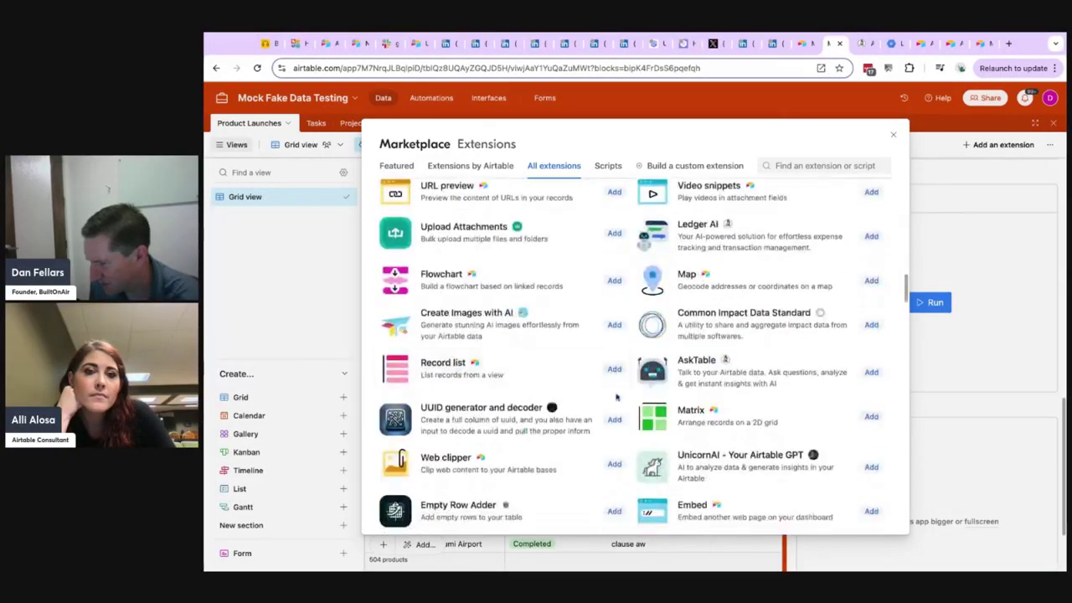
scroll(616, 394, "down", 5)
scroll(626, 413, "down", 3)
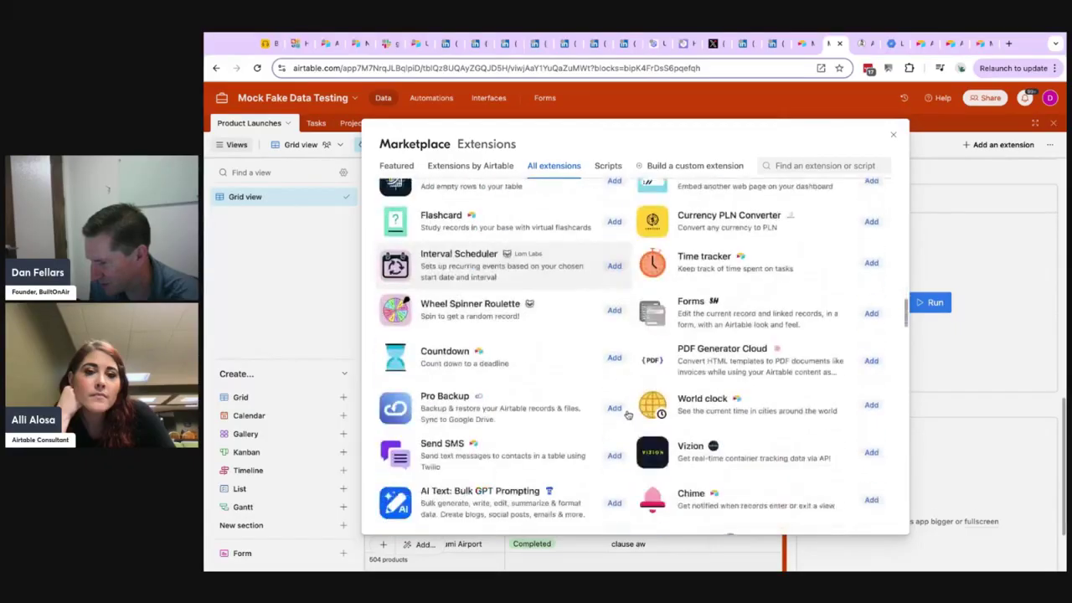
scroll(617, 408, "down", 3)
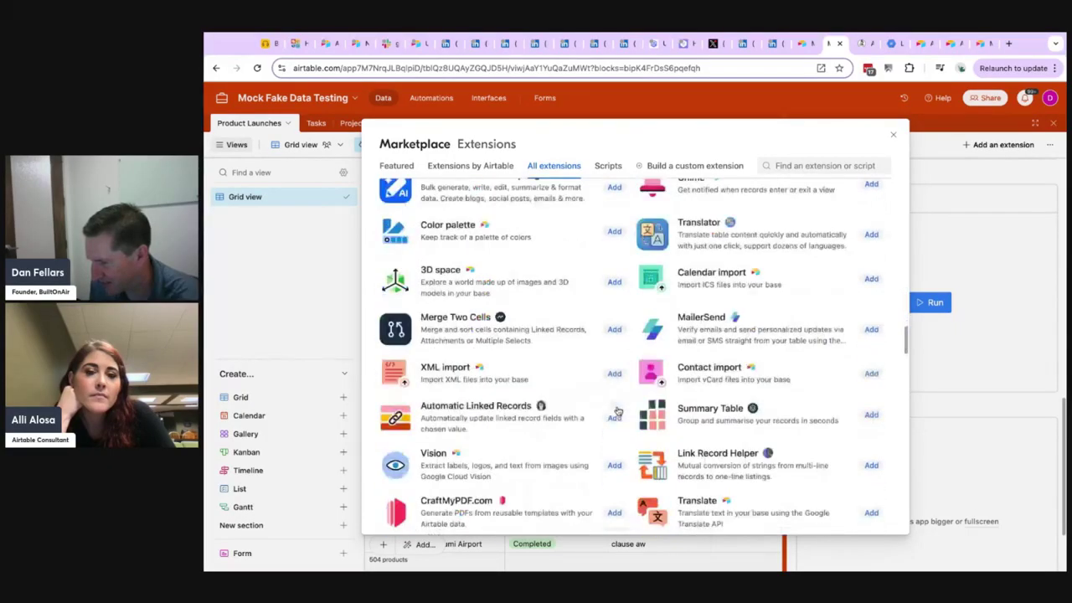
Search the extension marketplace for "anal" and close the marketplace without adding anything.
left_click(798, 165)
type("anal")
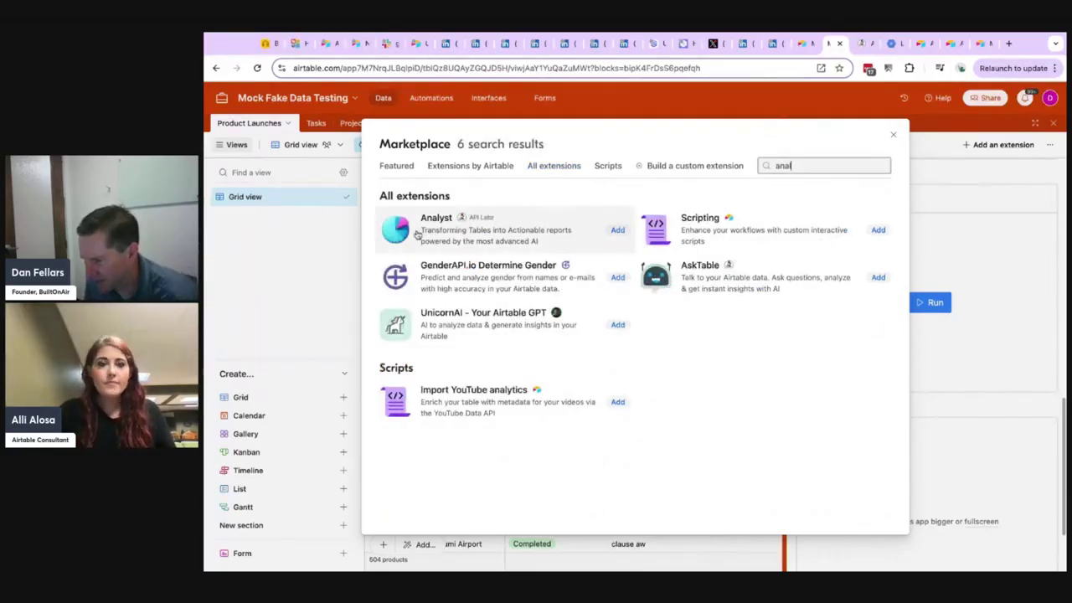
left_click(893, 136)
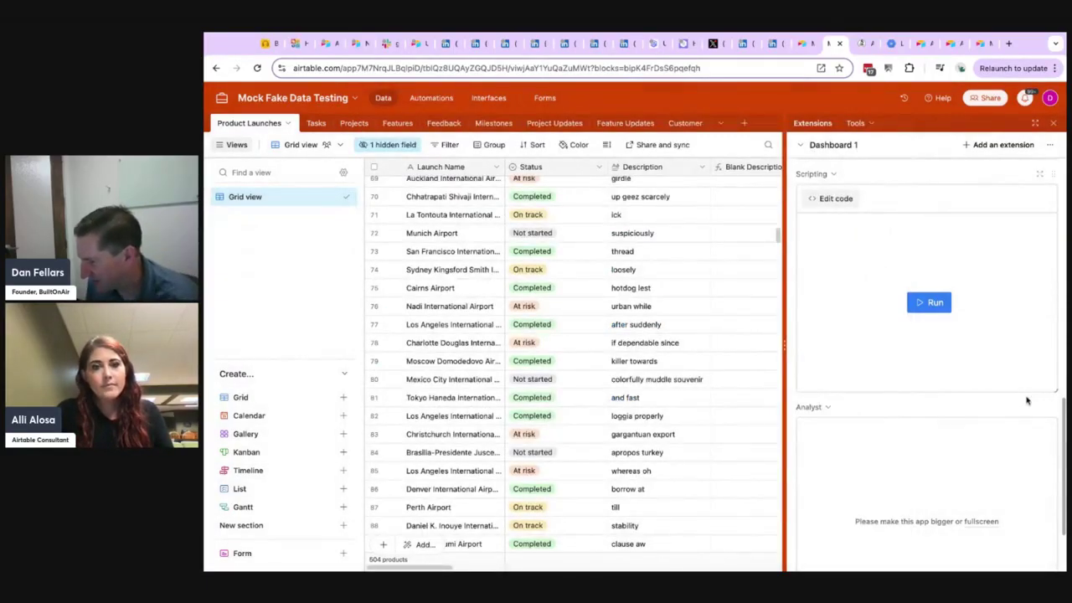
View the installed Analyst extension fullscreen, check its data source and report instruction settings, and close it.
left_click(1033, 406)
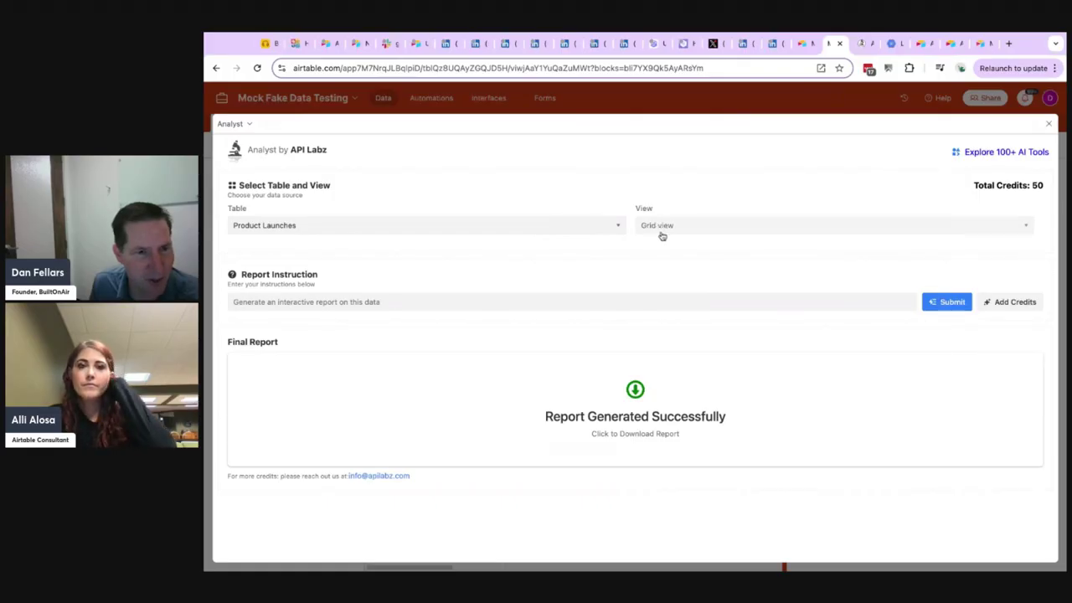
left_click(531, 302)
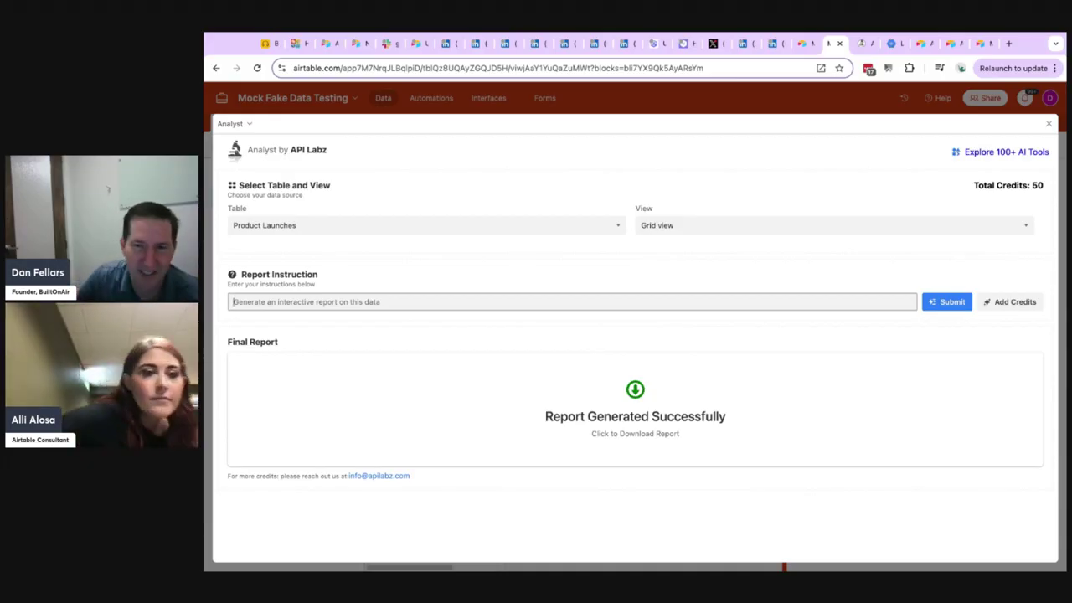
left_click(1048, 123)
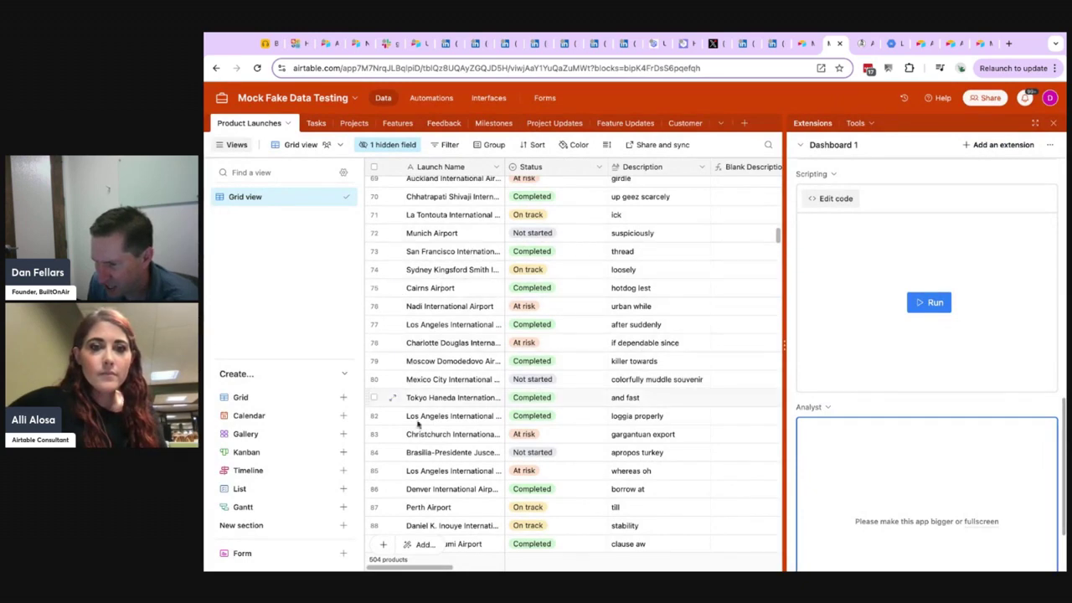
Look through the Product Launches fields in the grid, from the task counts to the Images column.
scroll(425, 569, "right", 3)
scroll(425, 569, "right", 10)
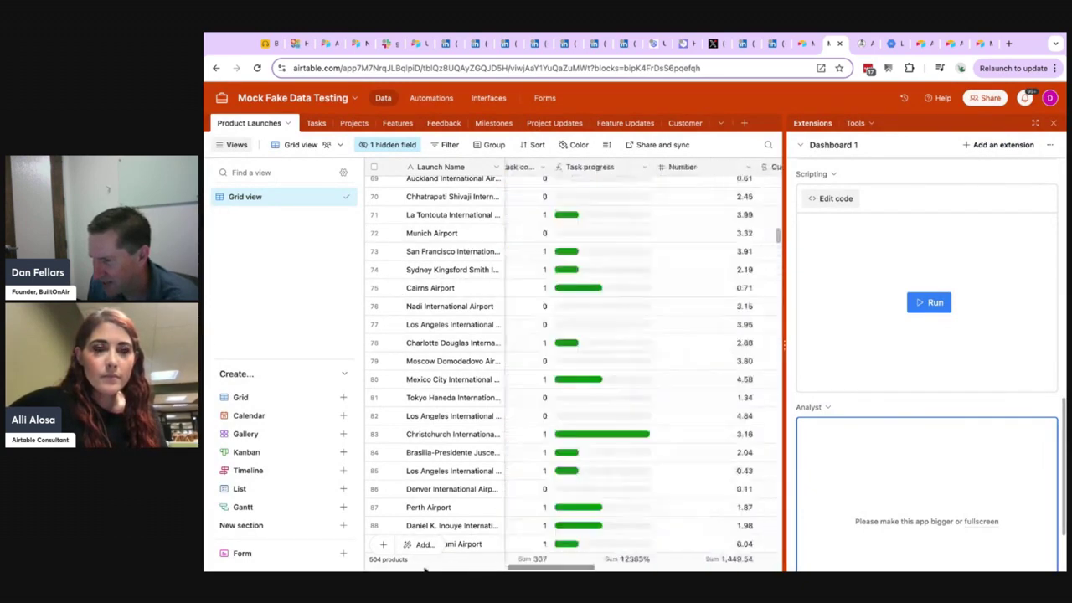
scroll(572, 360, "left", 6)
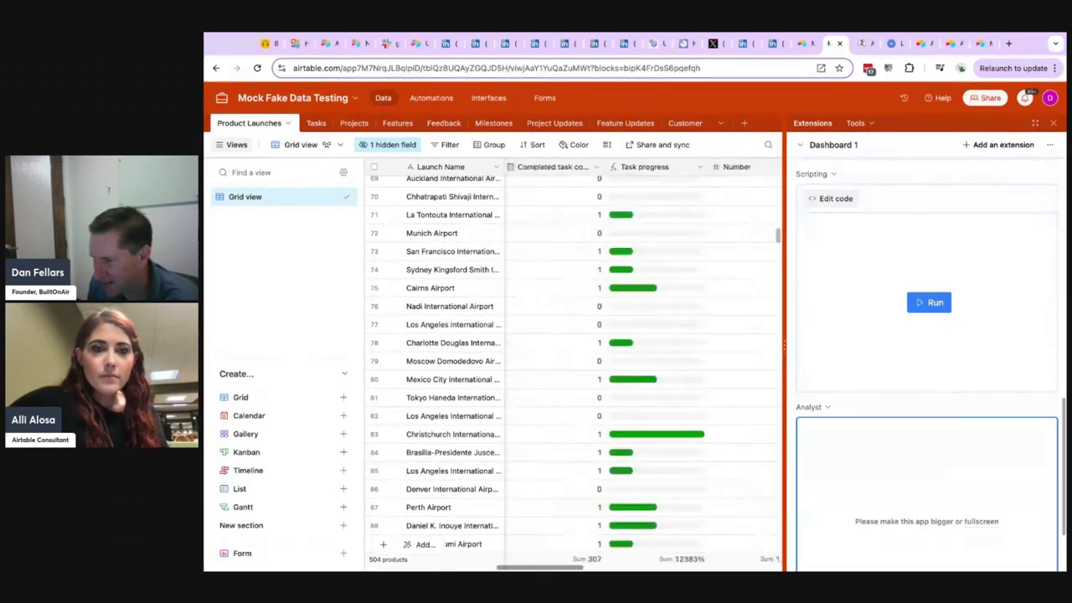
scroll(573, 360, "right", 10)
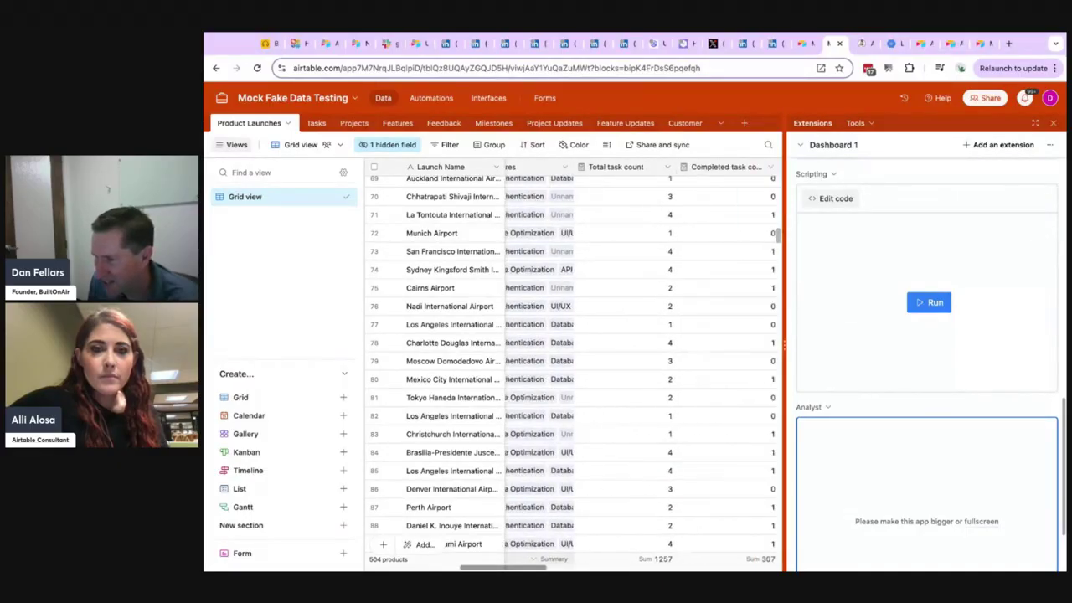
scroll(573, 360, "right", 6)
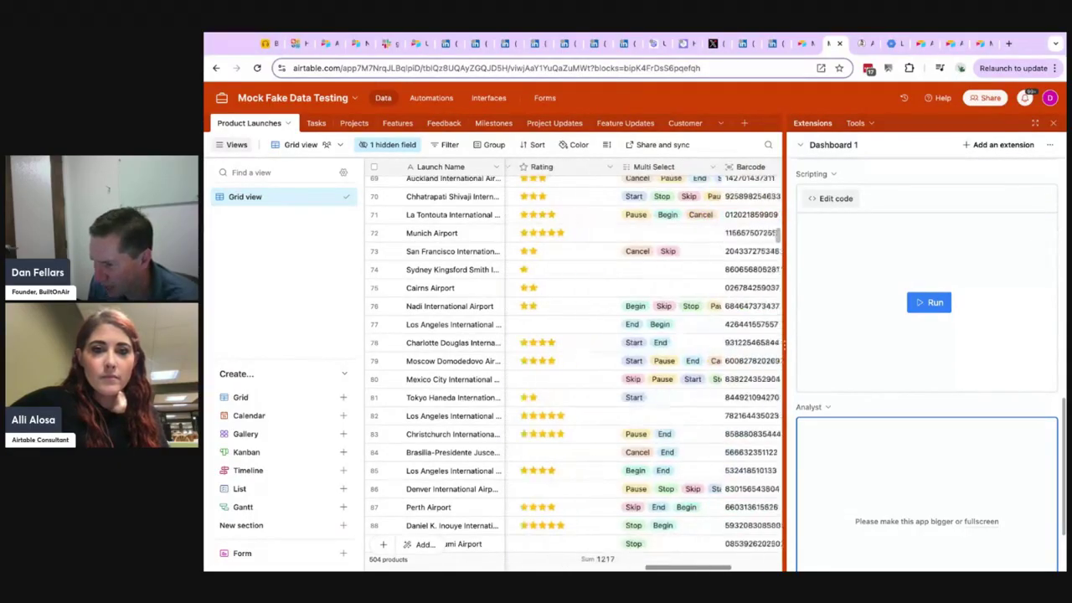
scroll(573, 360, "right", 2)
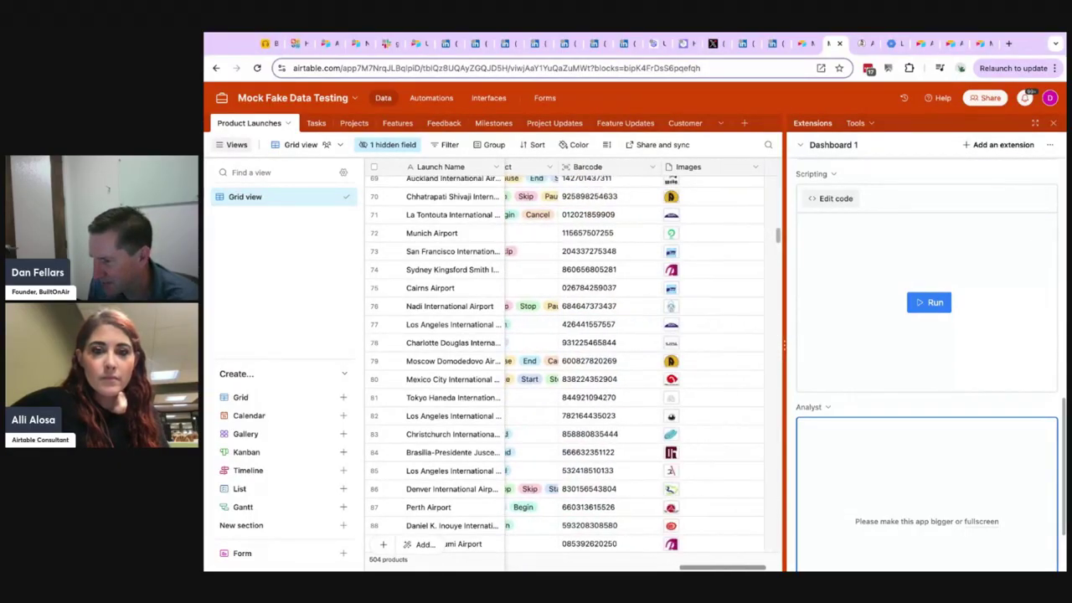
Glance at the API Labz partner apps and examine the charts and overview table of the Launch and Airport Project Analysis report.
left_click(860, 44)
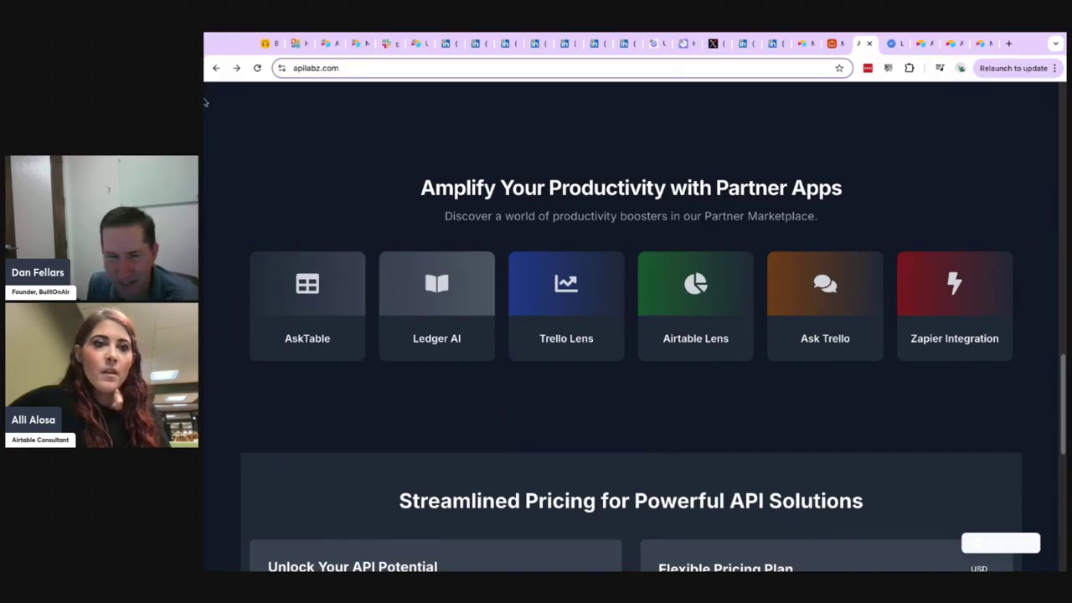
left_click(890, 43)
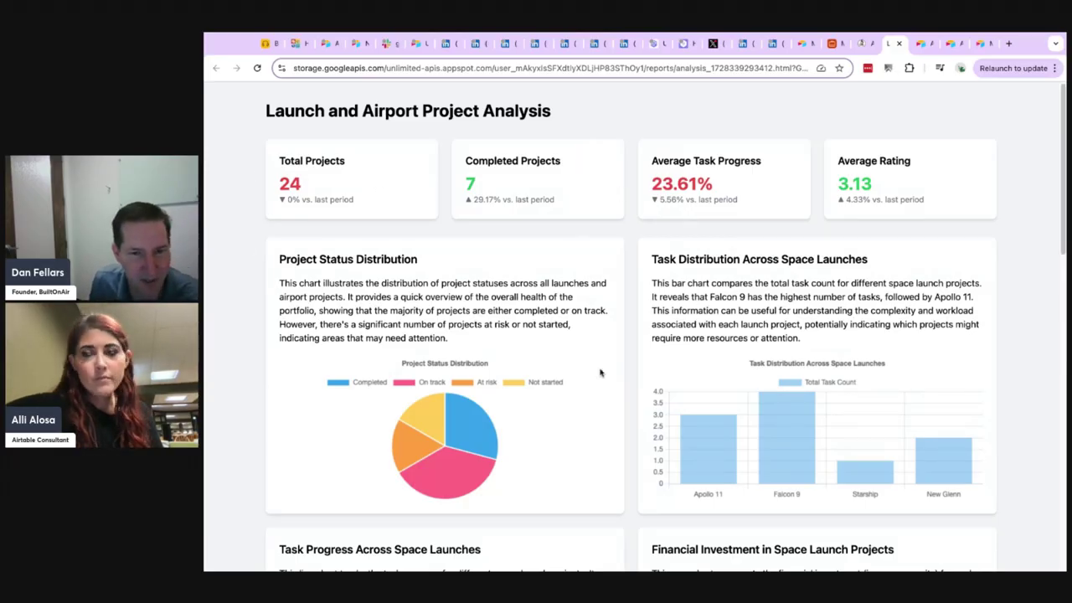
scroll(600, 372, "down", 8)
scroll(611, 364, "down", 3)
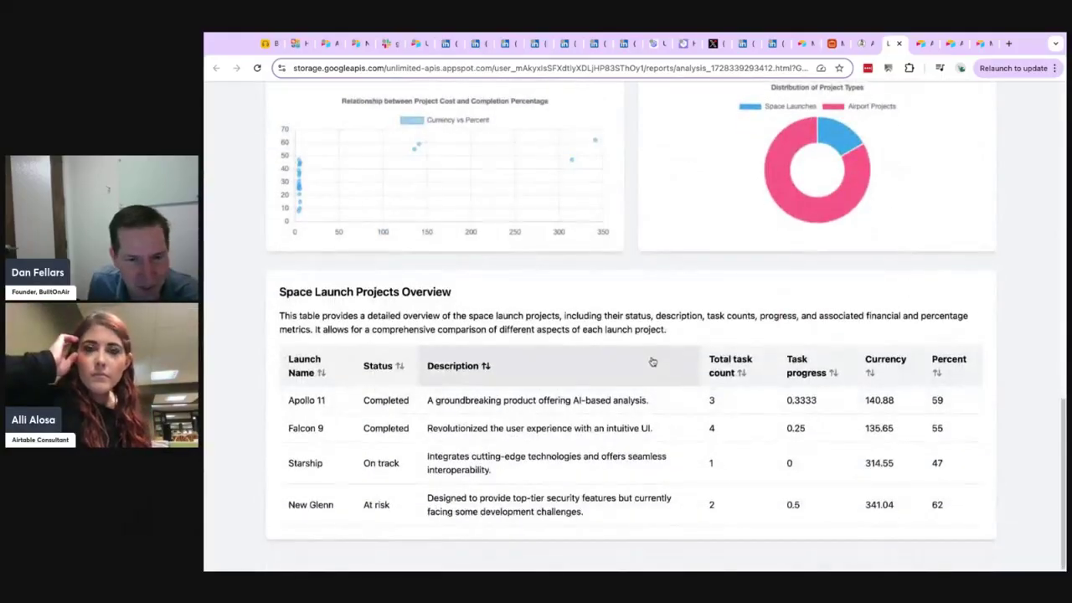
scroll(653, 364, "up", 15)
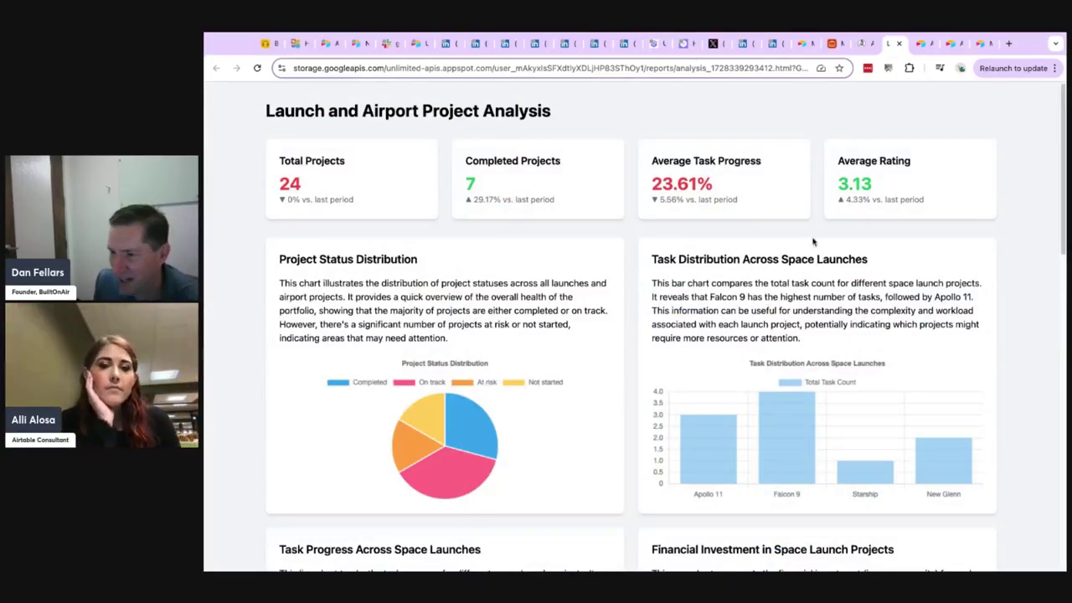
scroll(685, 265, "down", 10)
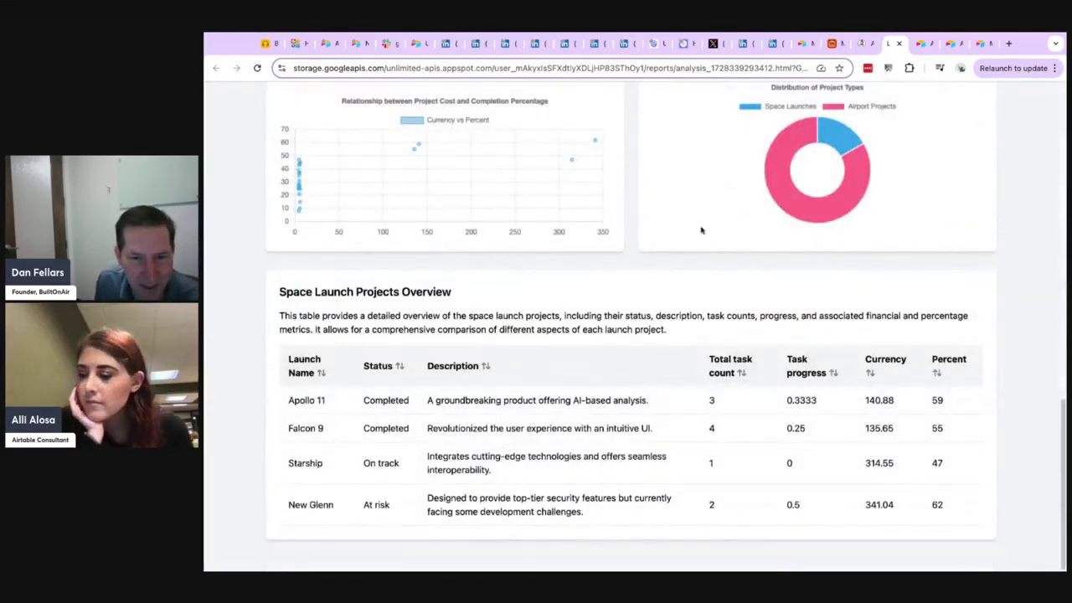
scroll(712, 282, "up", 10)
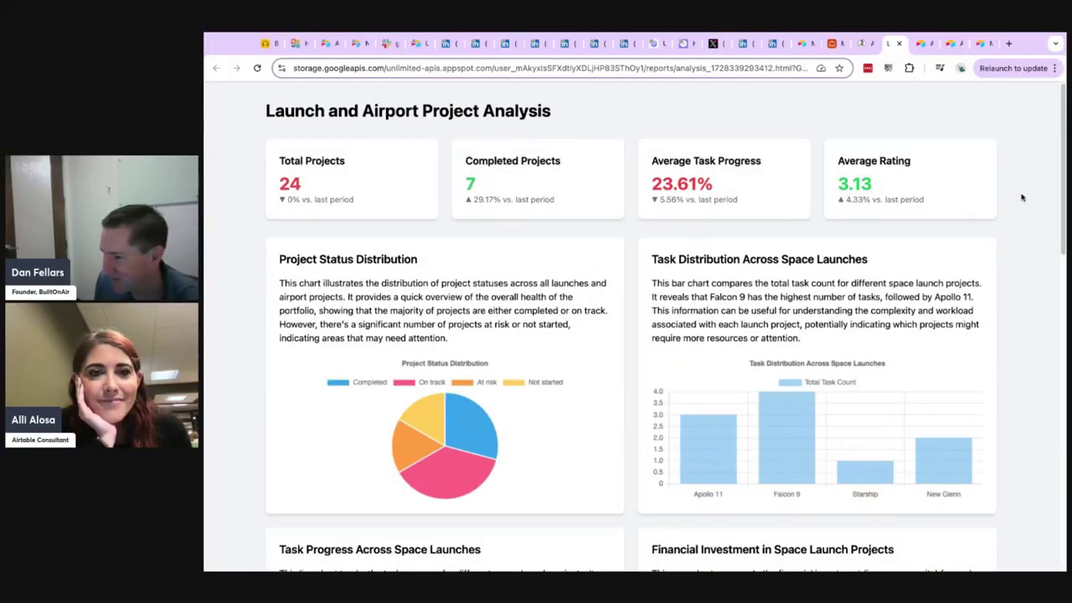
scroll(720, 240, "down", 10)
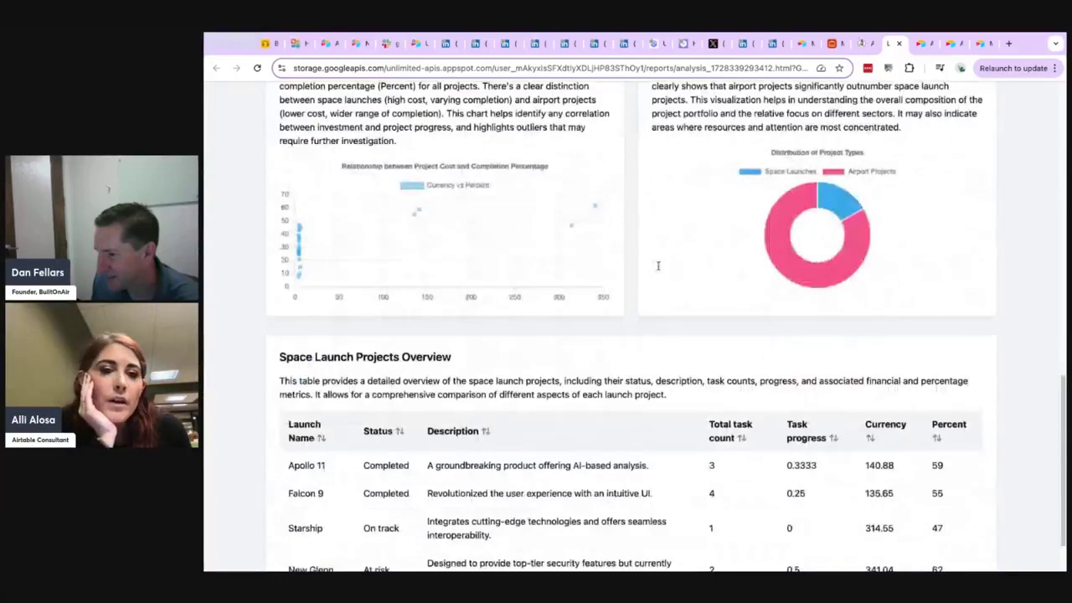
scroll(658, 265, "down", 1)
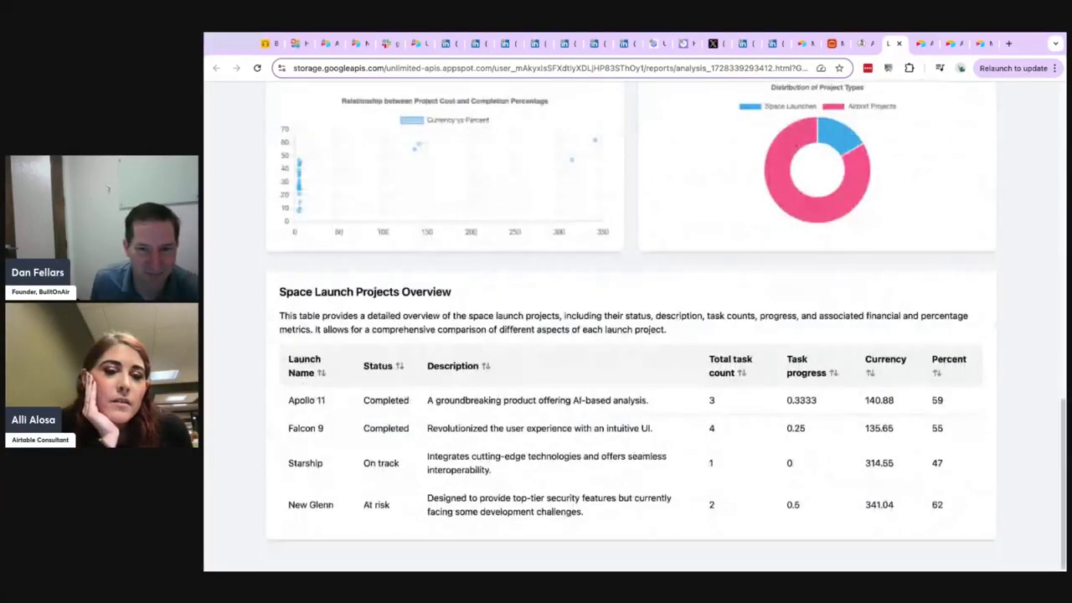
scroll(577, 284, "up", 5)
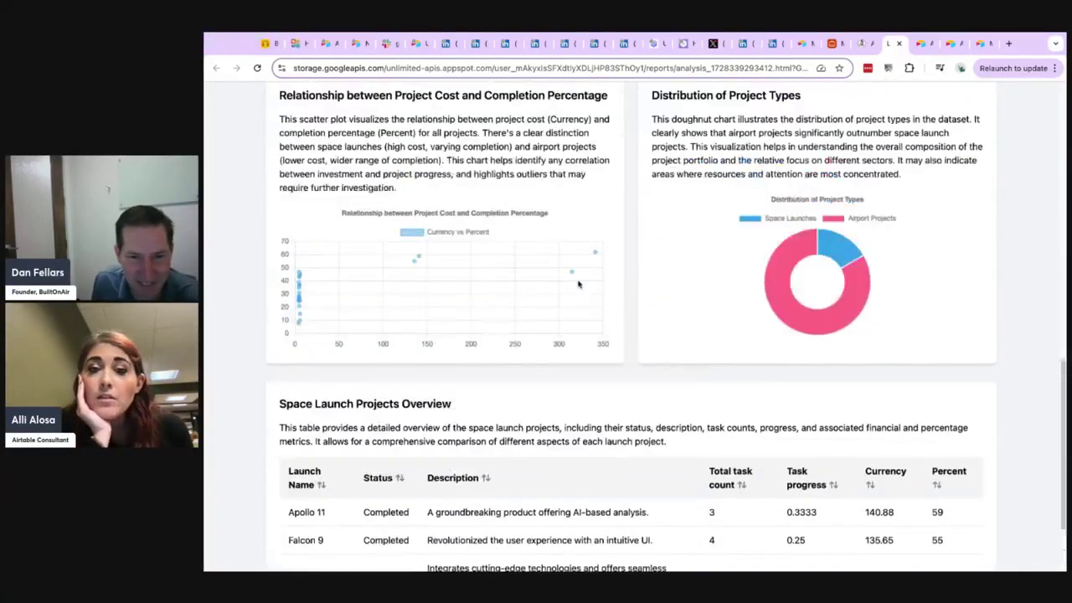
scroll(577, 285, "up", 6)
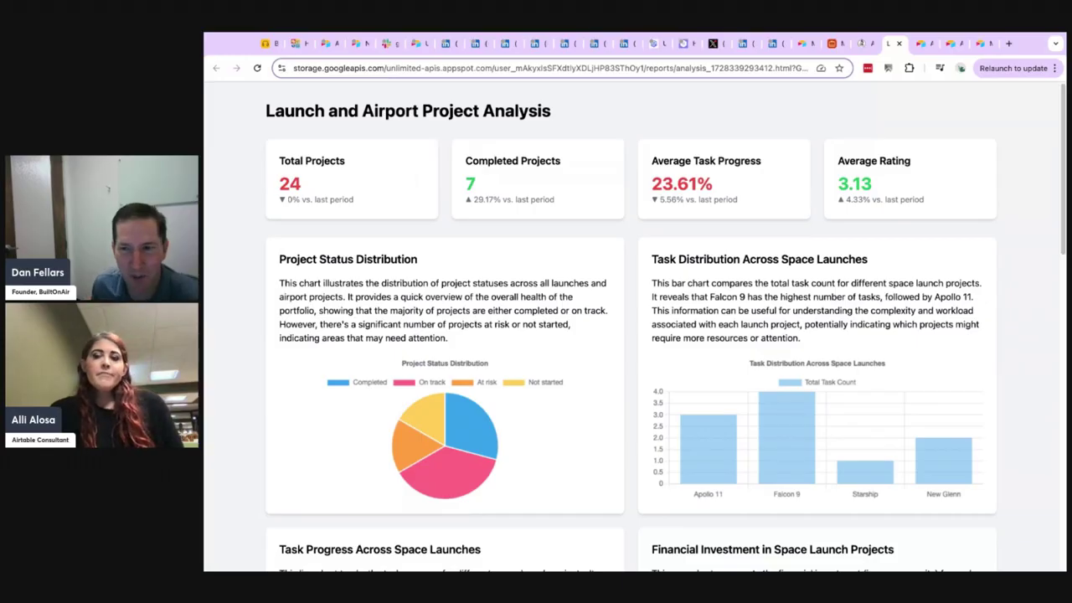
Check the Flexible Pricing Plan on the API Labz site and reopen the Analyst extension fullscreen in the Airtable base.
left_click(858, 46)
scroll(706, 425, "down", 5)
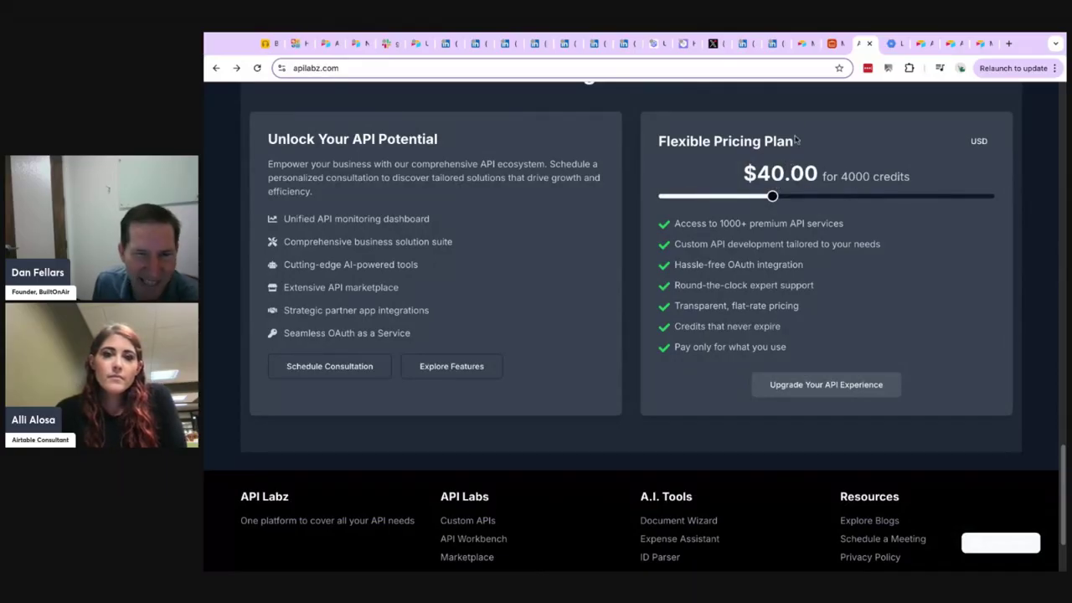
left_click(831, 45)
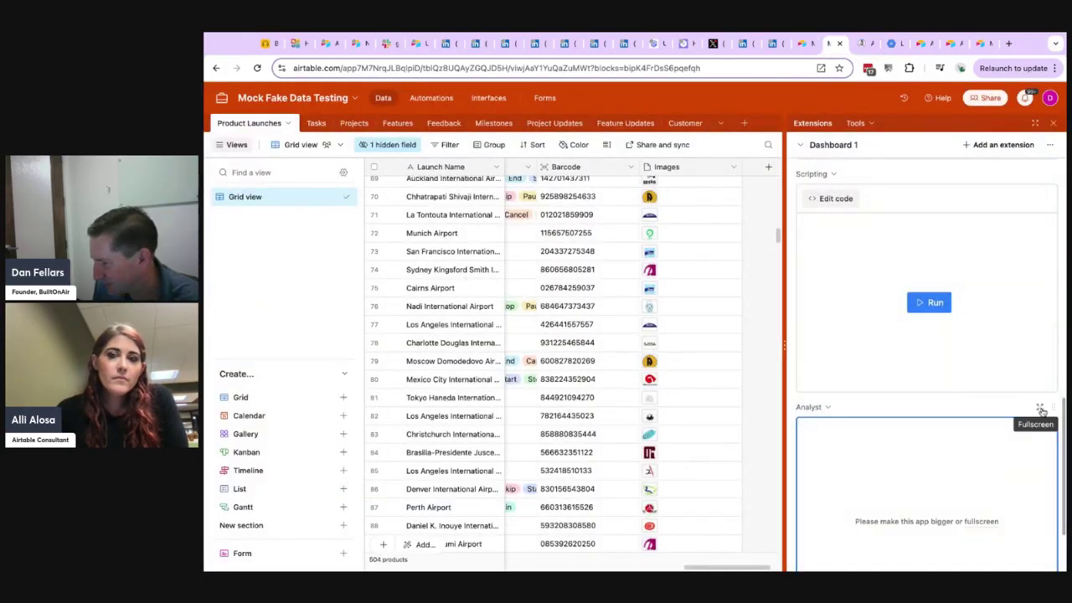
left_click(1040, 406)
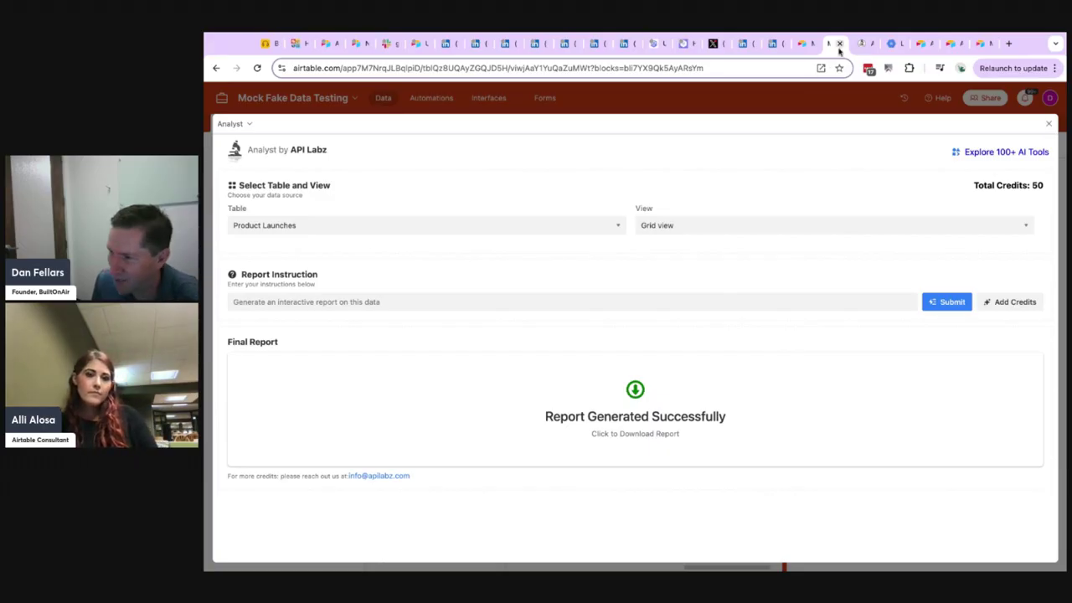
Review the AI tools on the API Labz home page, revisit Analyst, and return to the An App a Day slide.
left_click(865, 46)
scroll(427, 252, "up", 10)
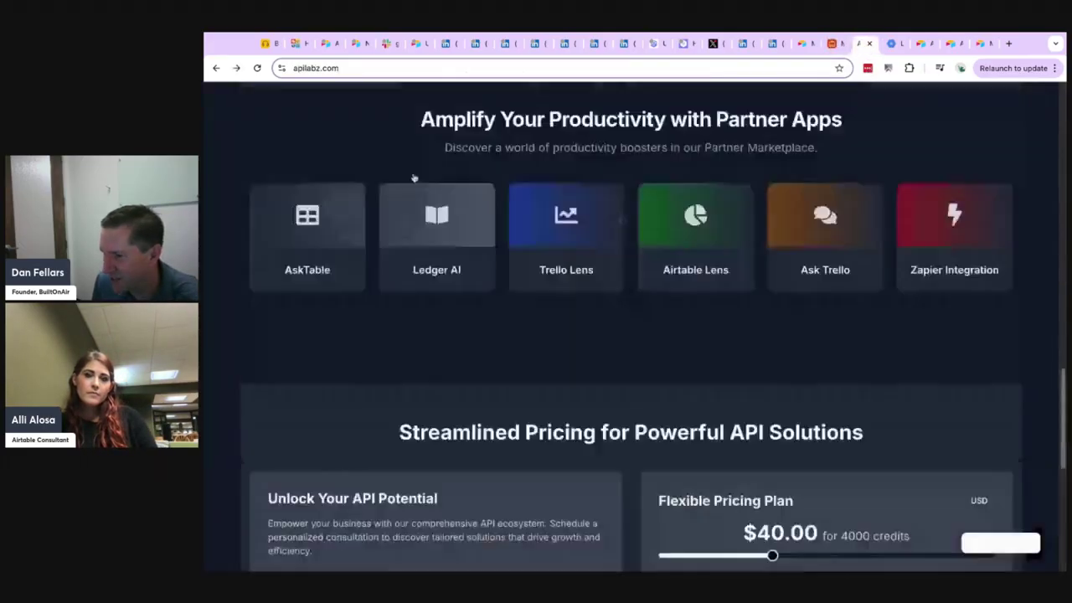
scroll(443, 284, "up", 2)
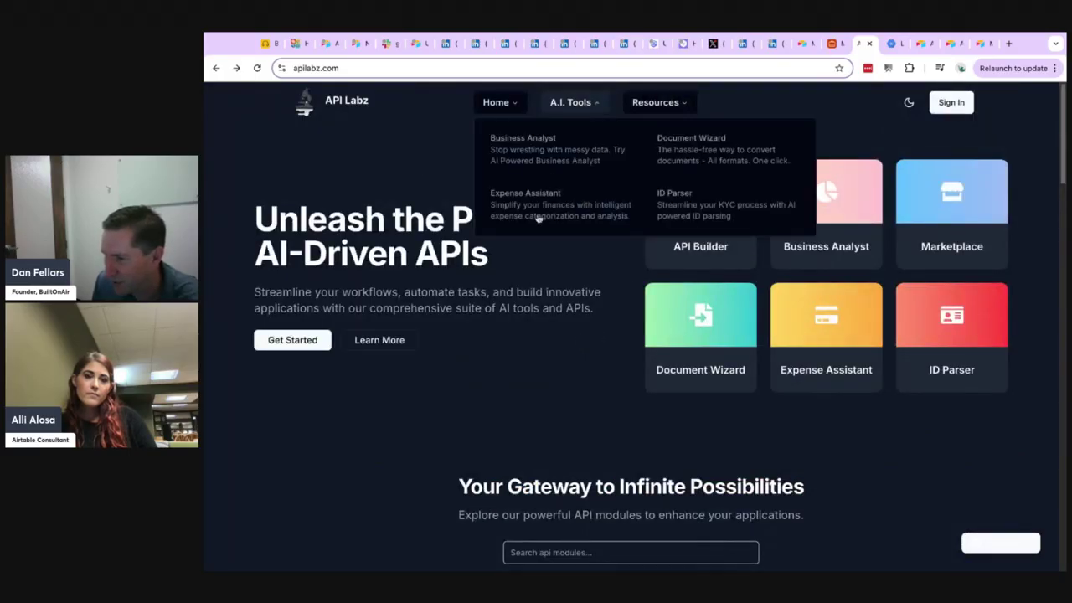
left_click(832, 42)
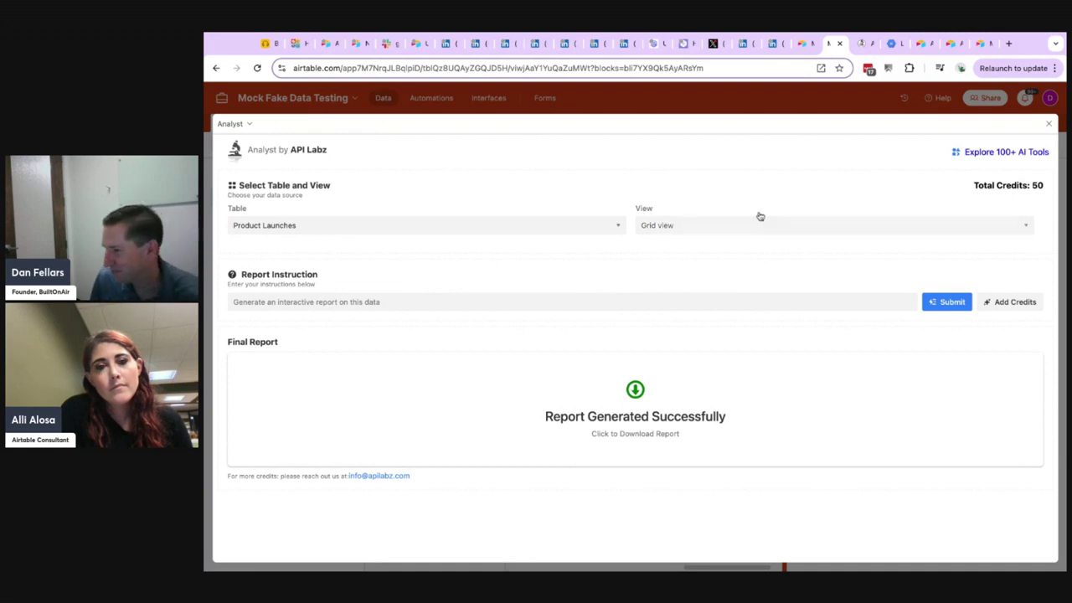
left_click(265, 46)
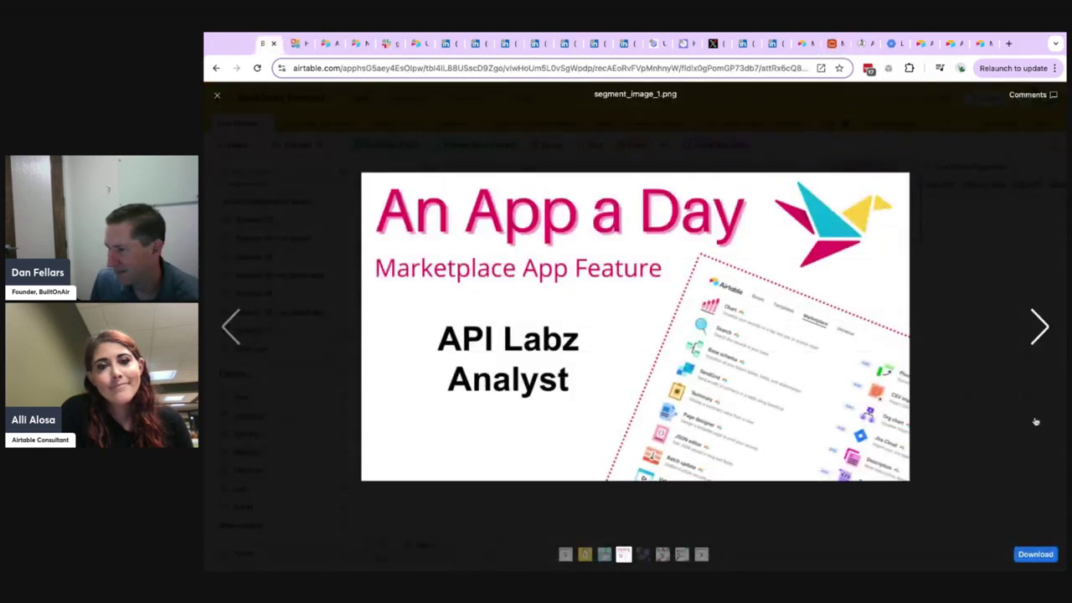
Advance to the slide after the API Labz Analyst app feature.
left_click(1038, 327)
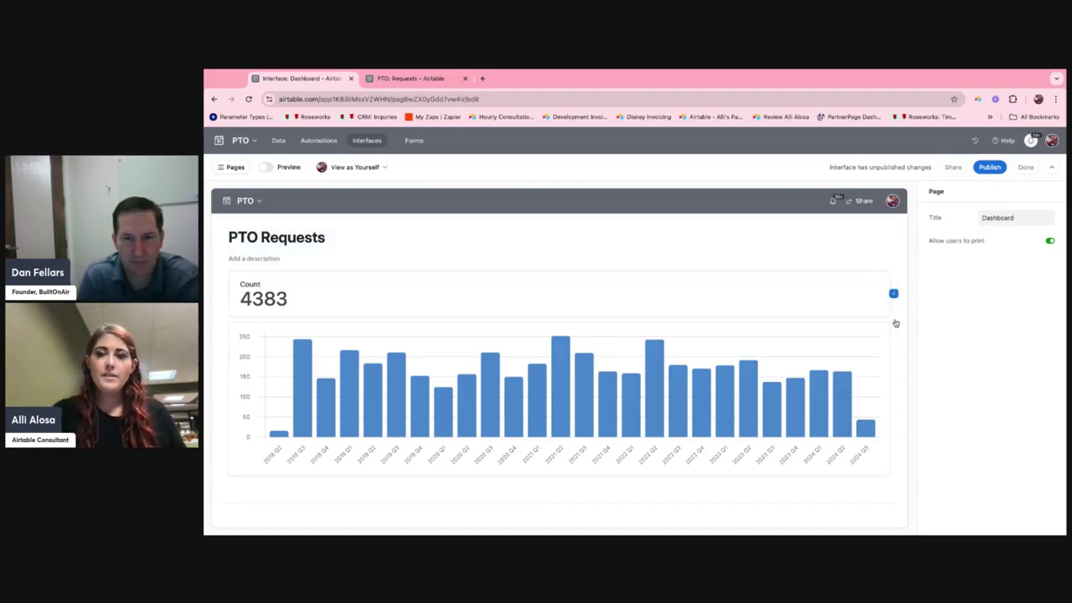
Turn on the background color for the solid gray Count number on the PTO Requests dashboard.
left_click(638, 287)
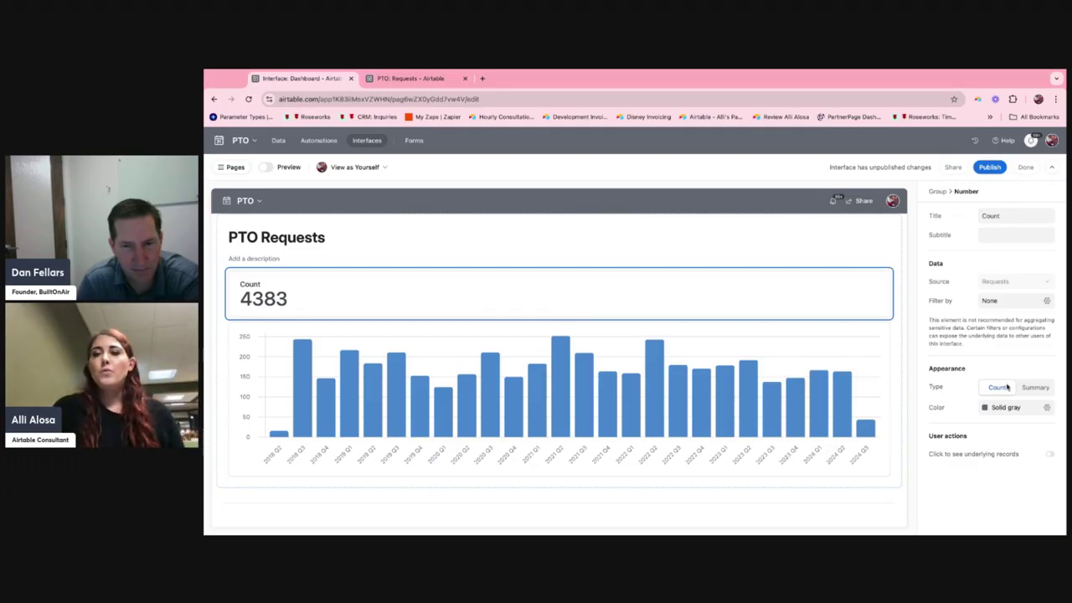
left_click(1016, 408)
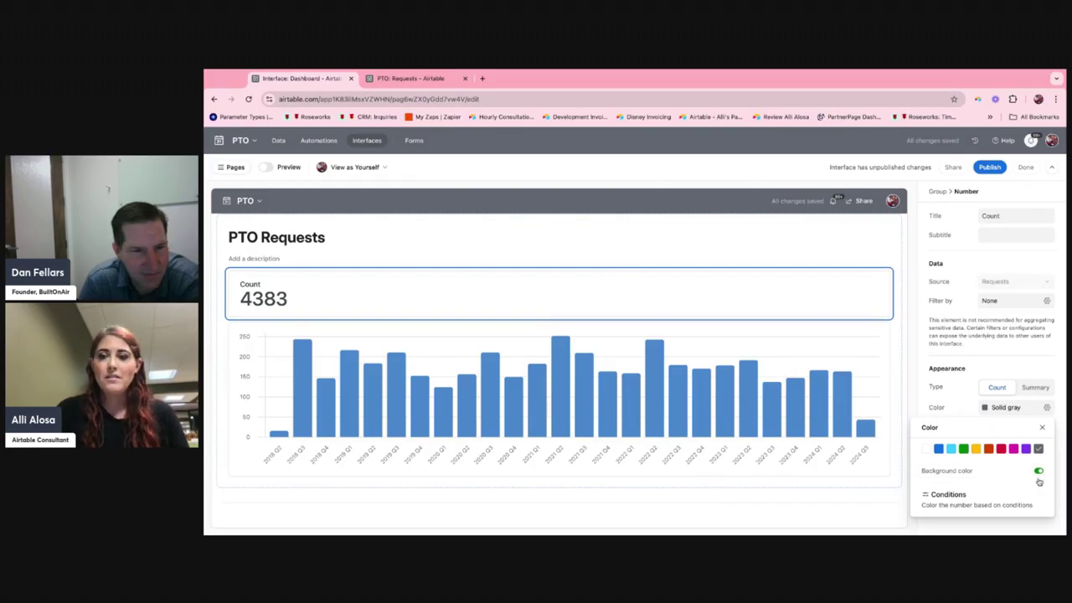
left_click(1027, 449)
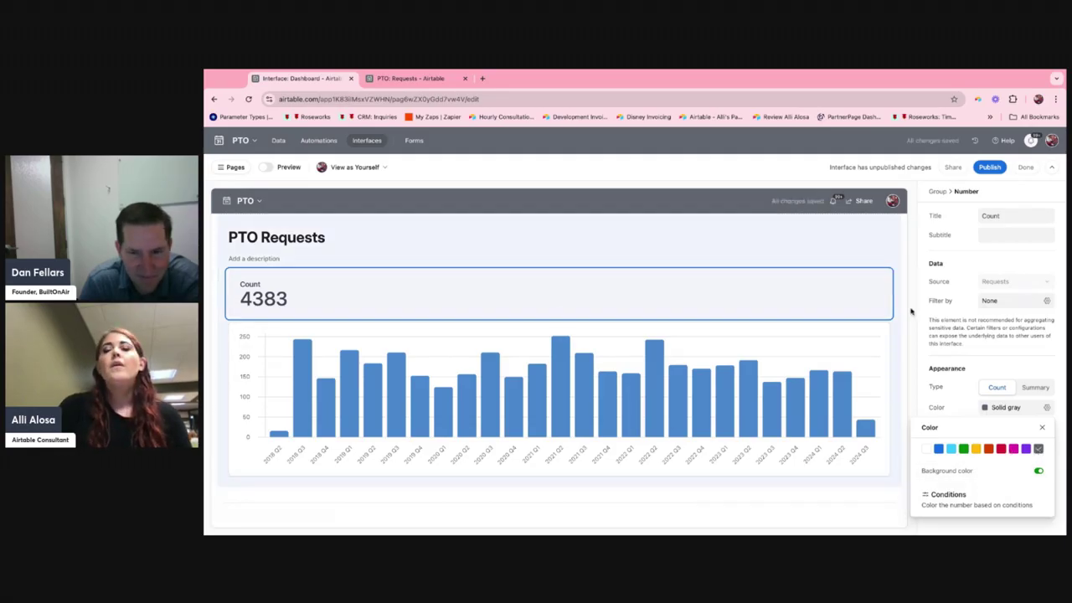
Retitle the Count number element as Total Requests.
left_click(1004, 217)
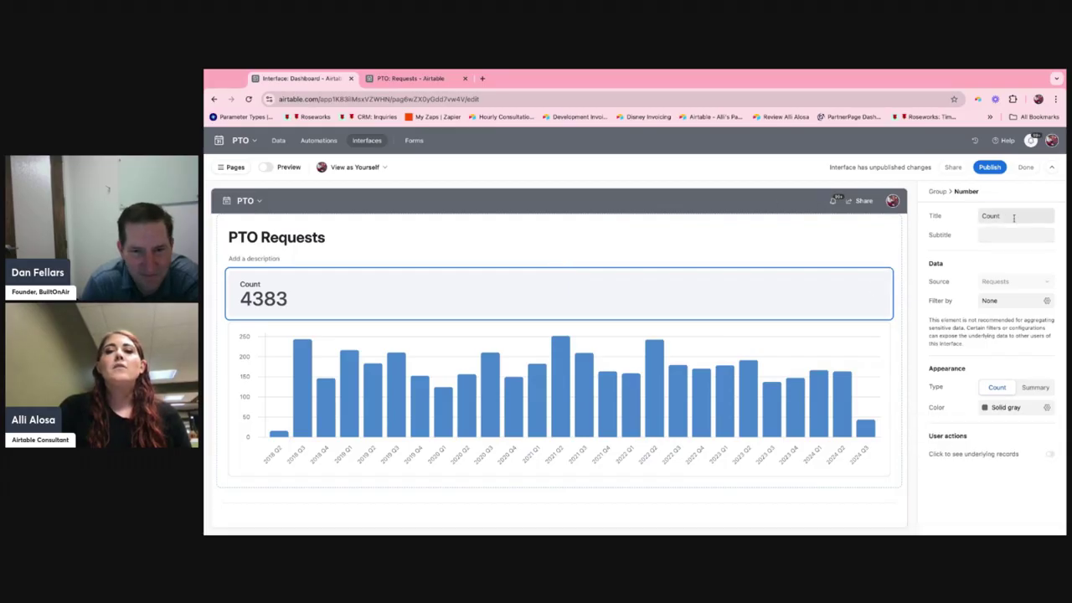
double_click(1009, 217)
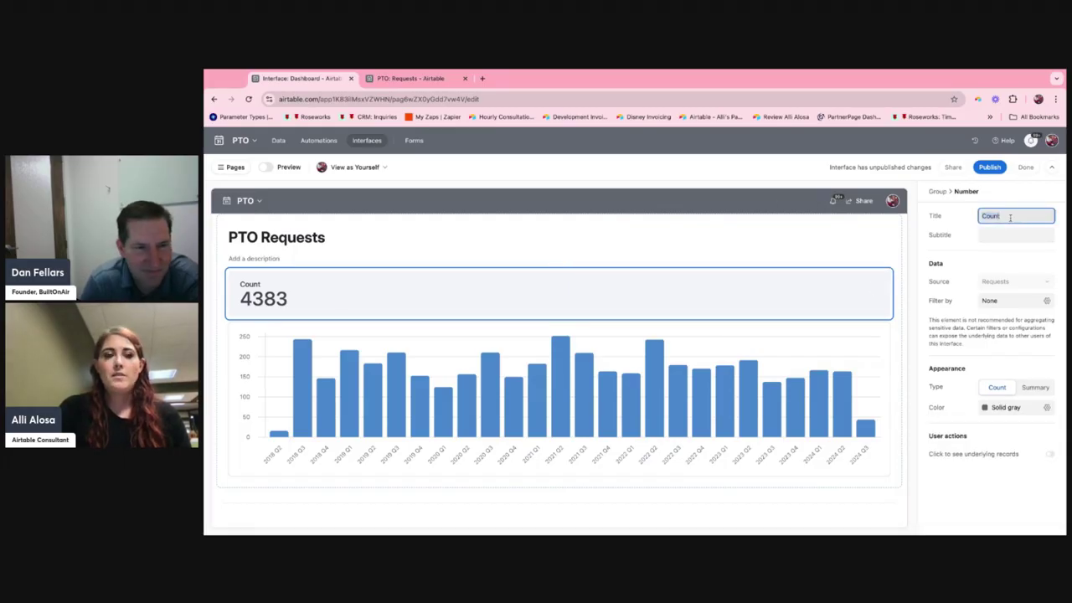
type("Total Requests")
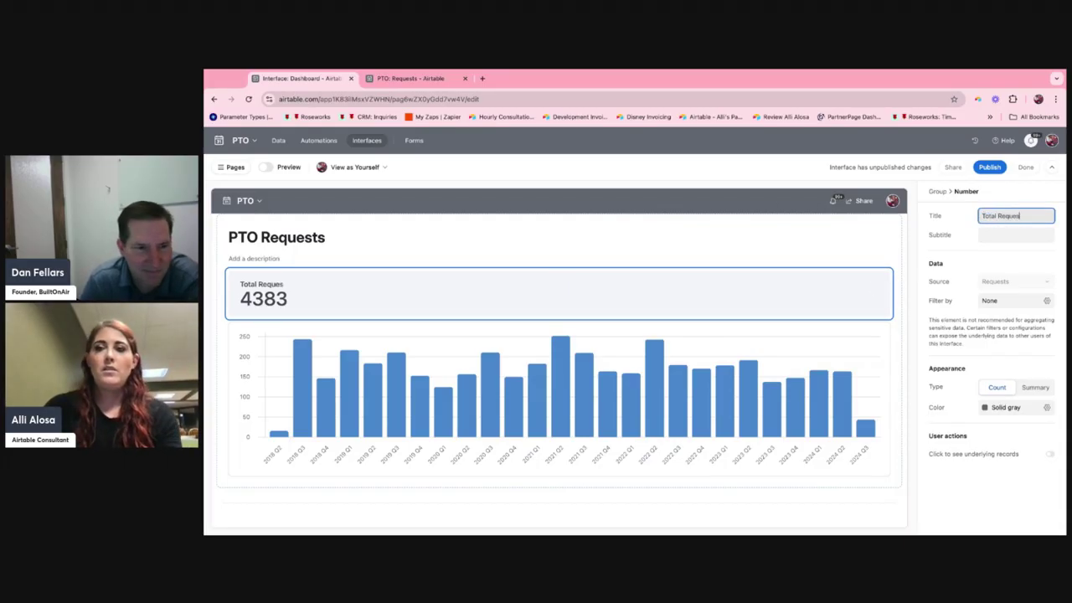
Duplicate the Total Requests number and filter the copy to records where Status is Pending.
left_click(888, 273)
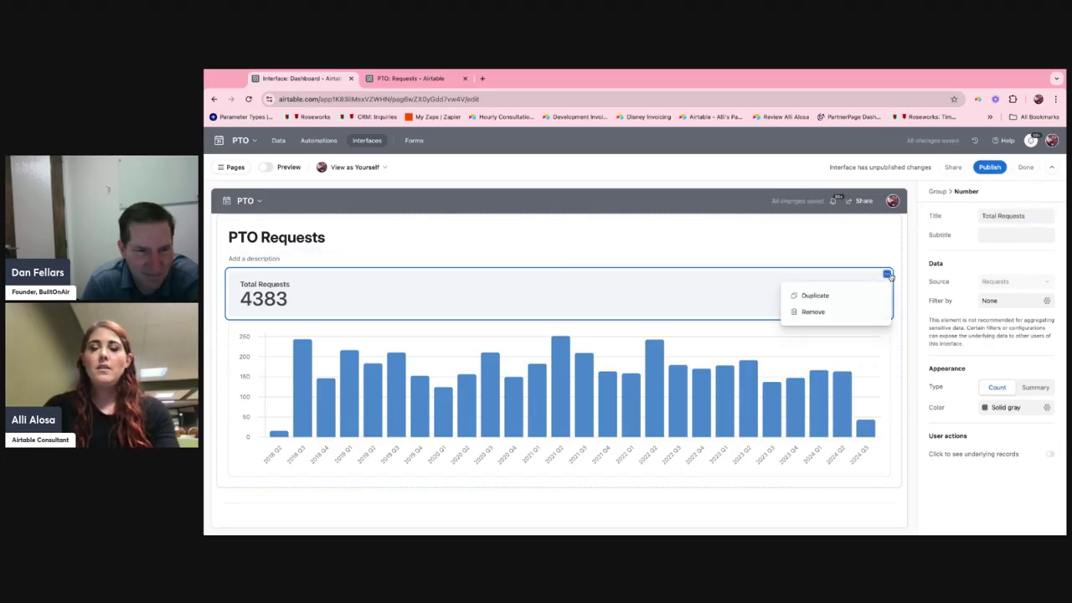
left_click(833, 295)
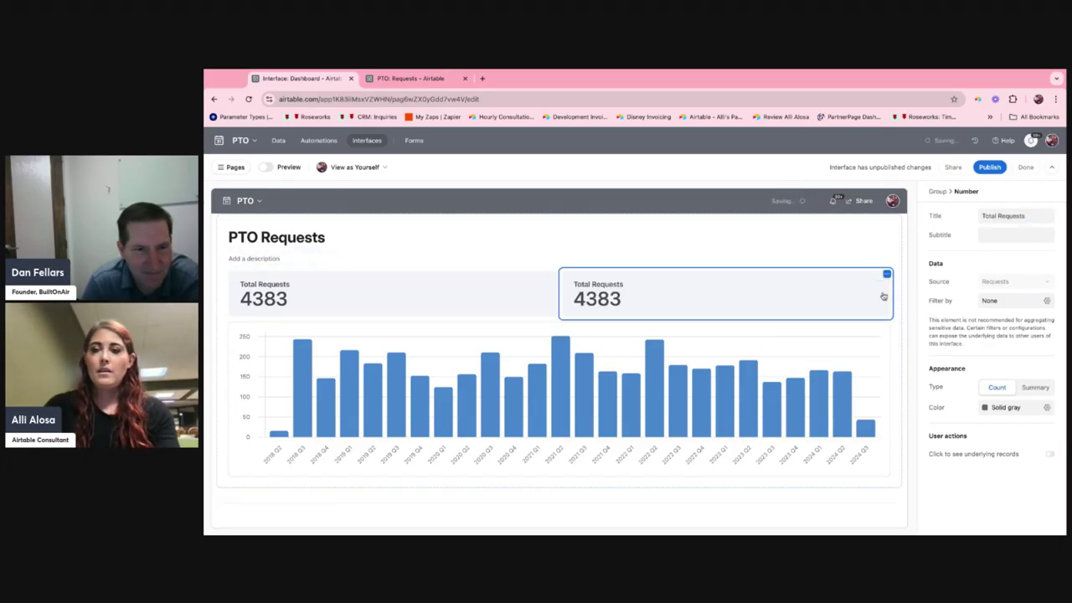
left_click(1029, 300)
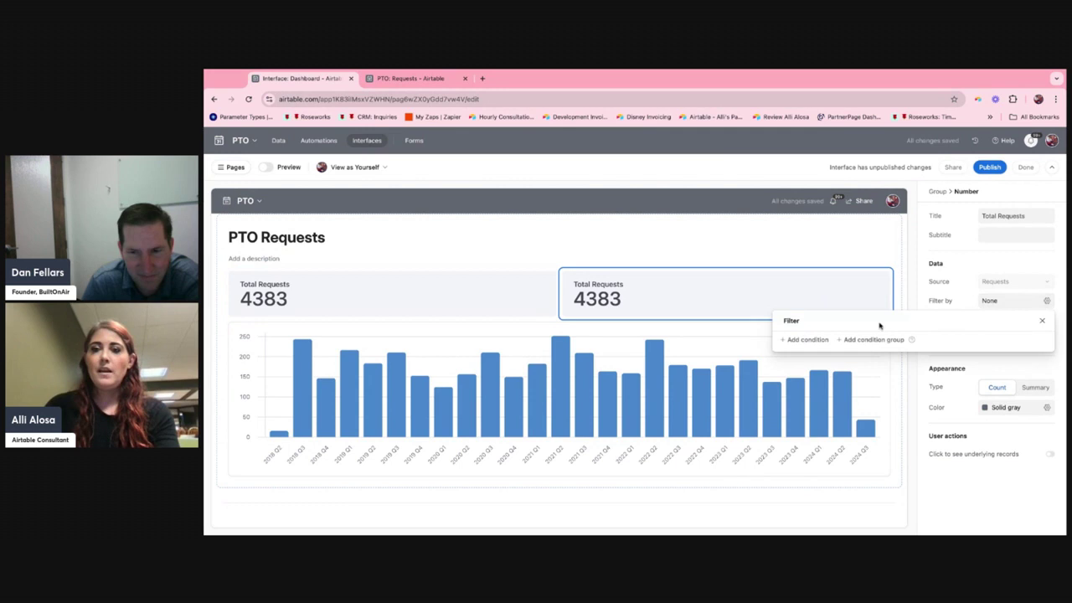
left_click(800, 339)
left_click(844, 344)
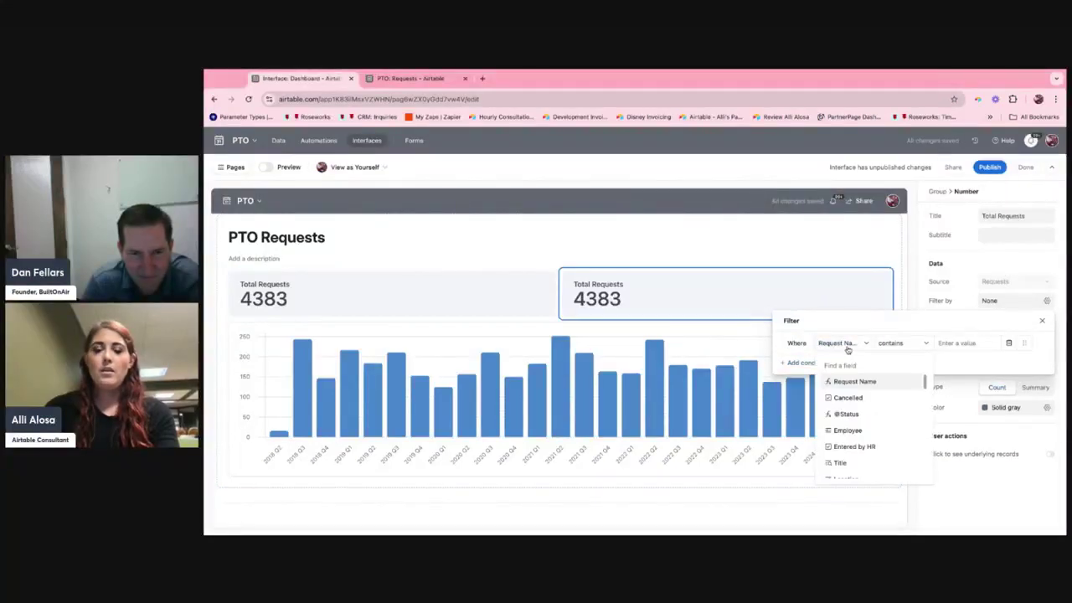
type("status")
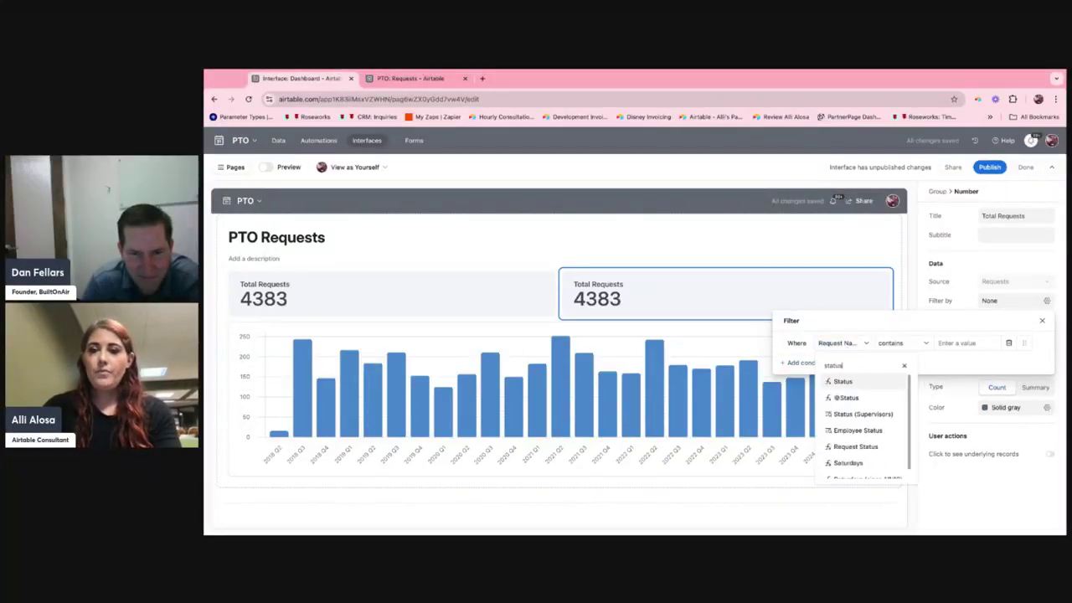
left_click(844, 382)
left_click(929, 342)
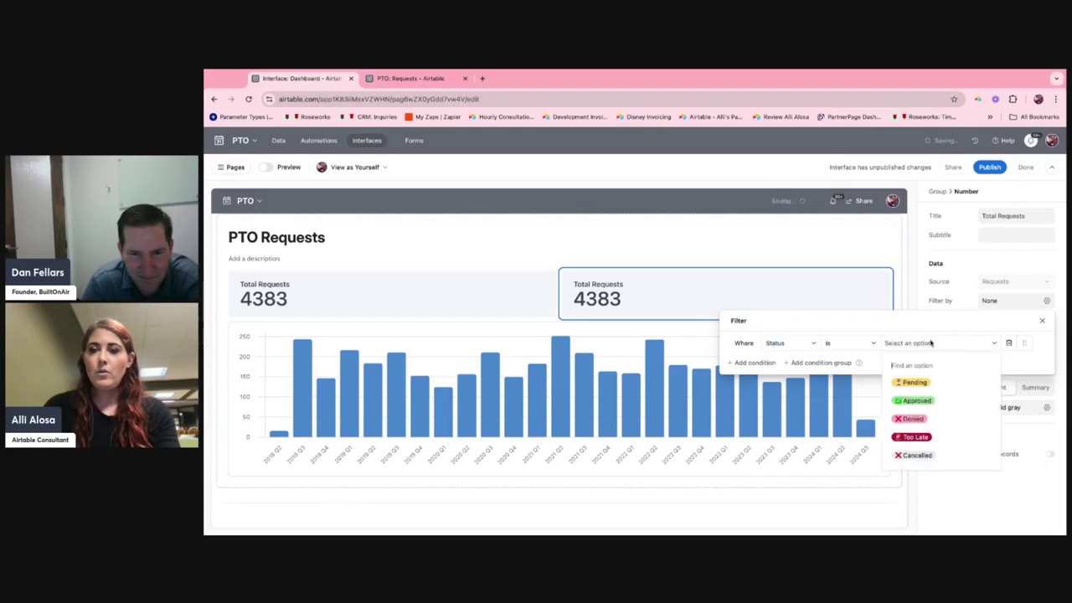
left_click(932, 382)
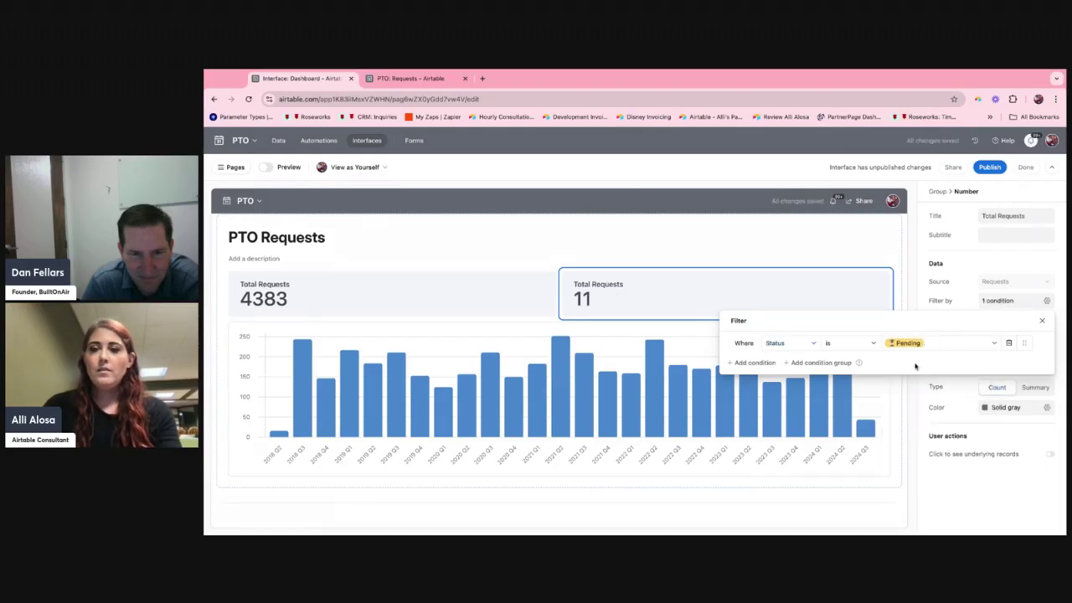
Add a color condition to the filtered number that colors it red when Number is greater than 10.
left_click(1005, 407)
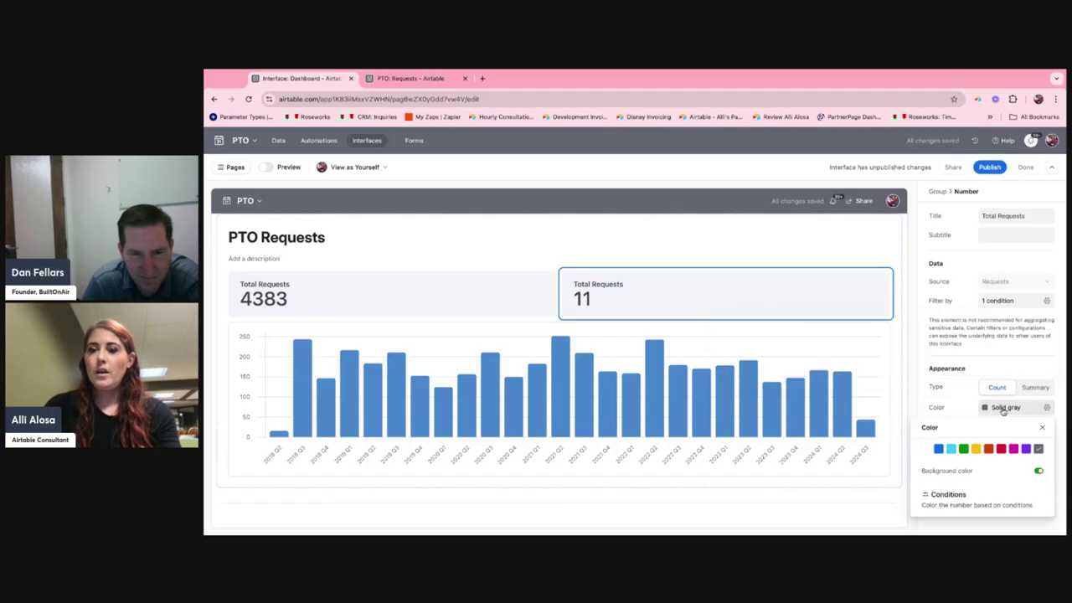
left_click(965, 502)
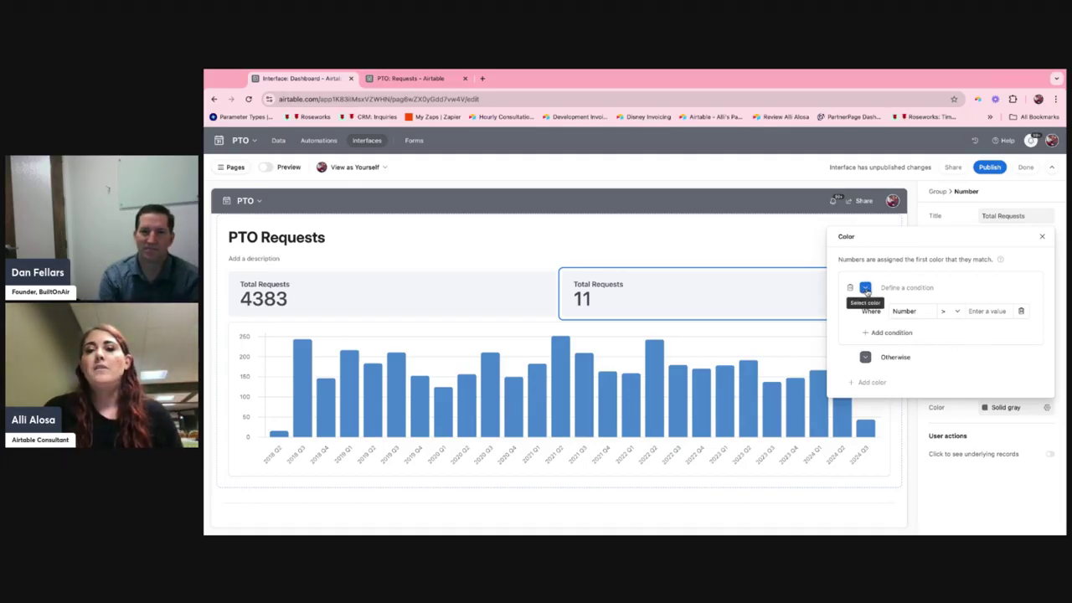
left_click(866, 290)
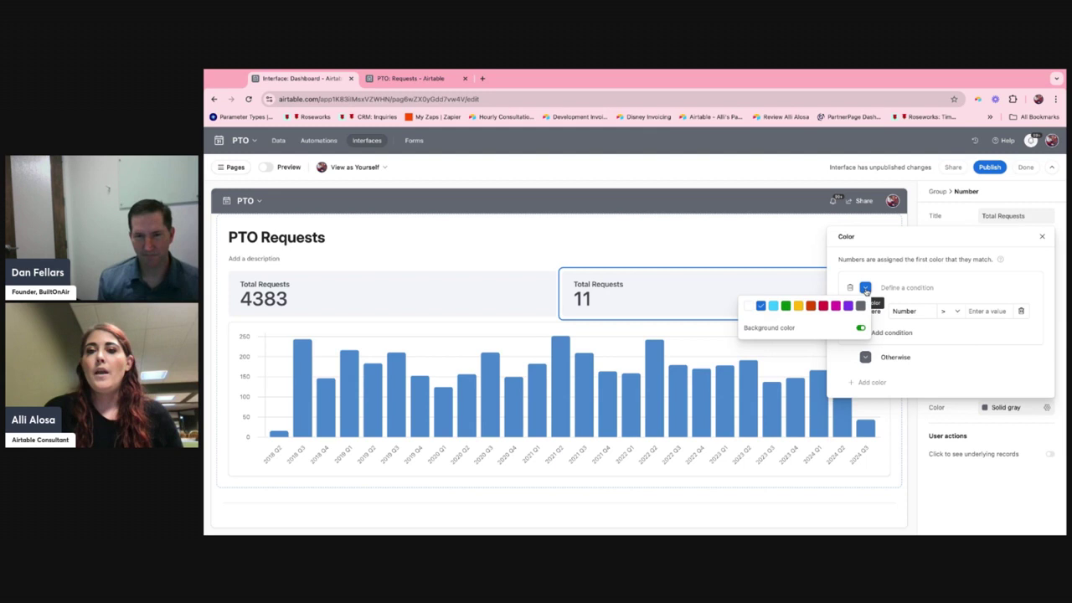
left_click(824, 307)
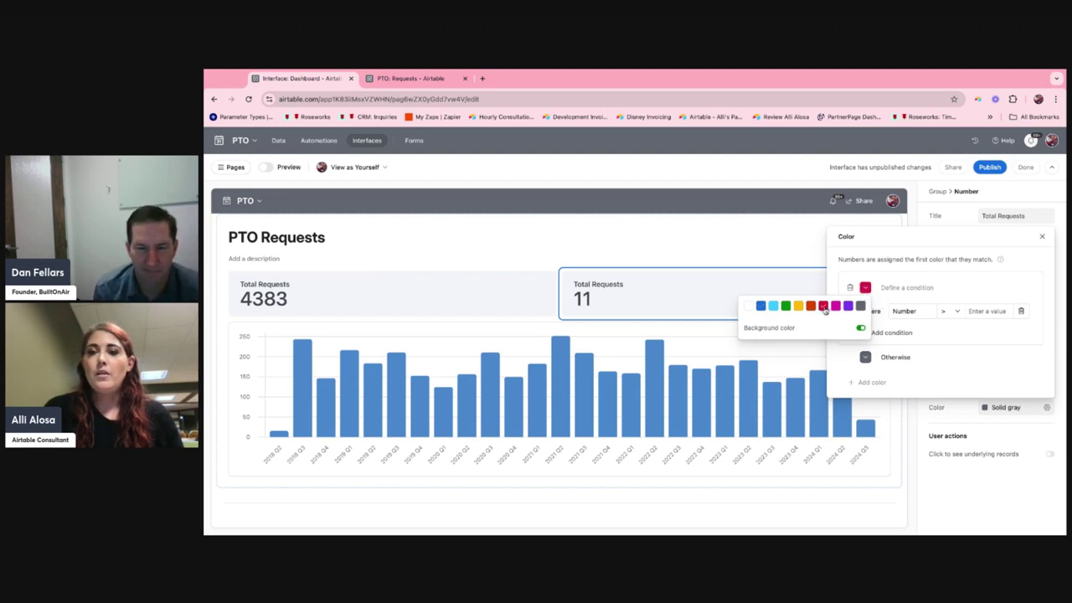
left_click(958, 312)
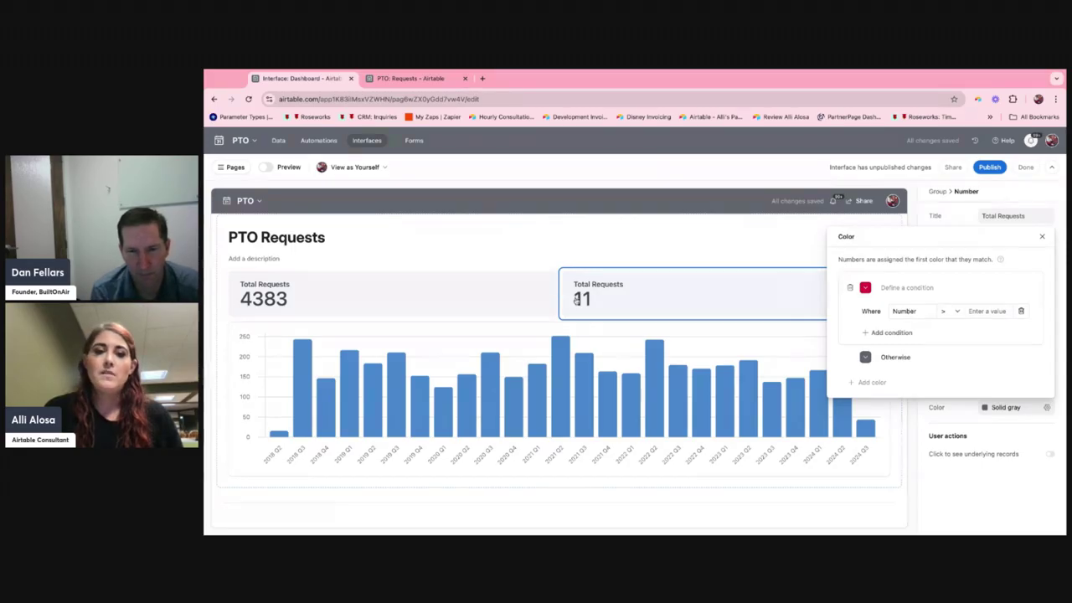
left_click(981, 311)
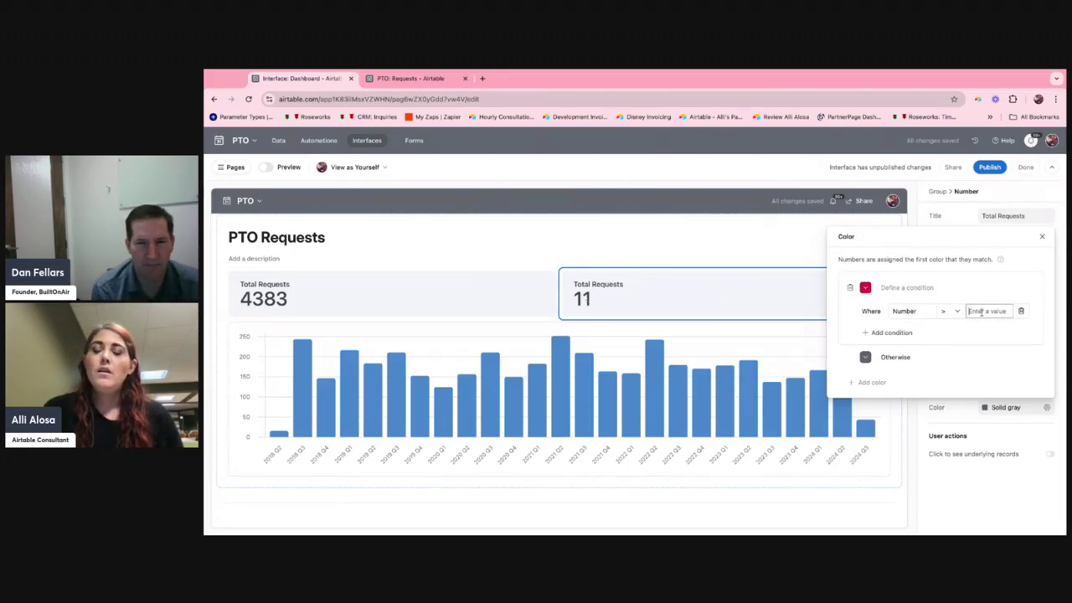
type("10")
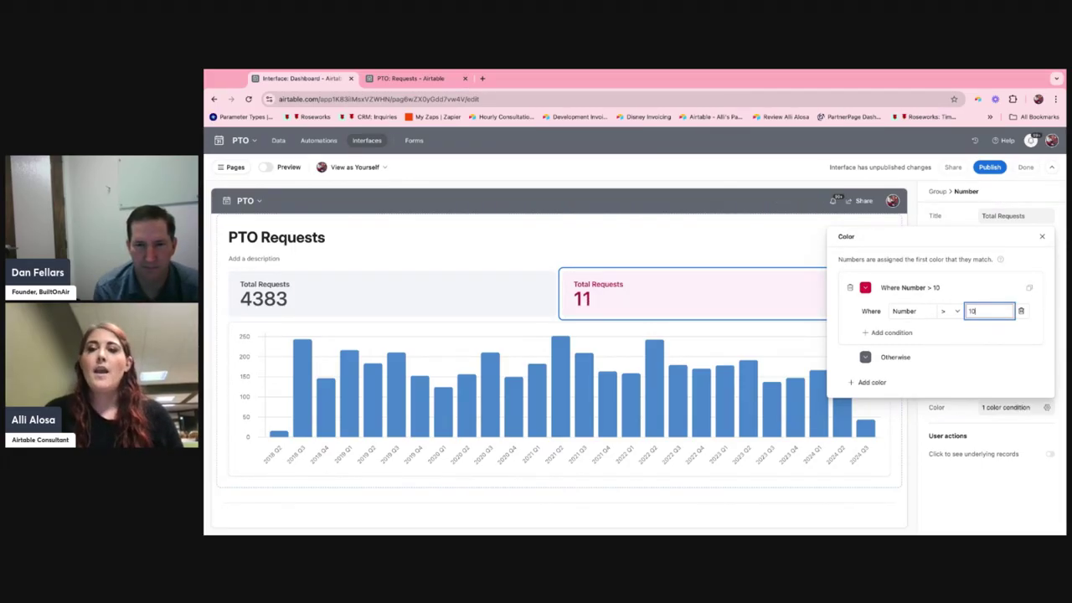
Duplicate the red color condition and make the copy yellow for Number greater than 0.
left_click(1028, 288)
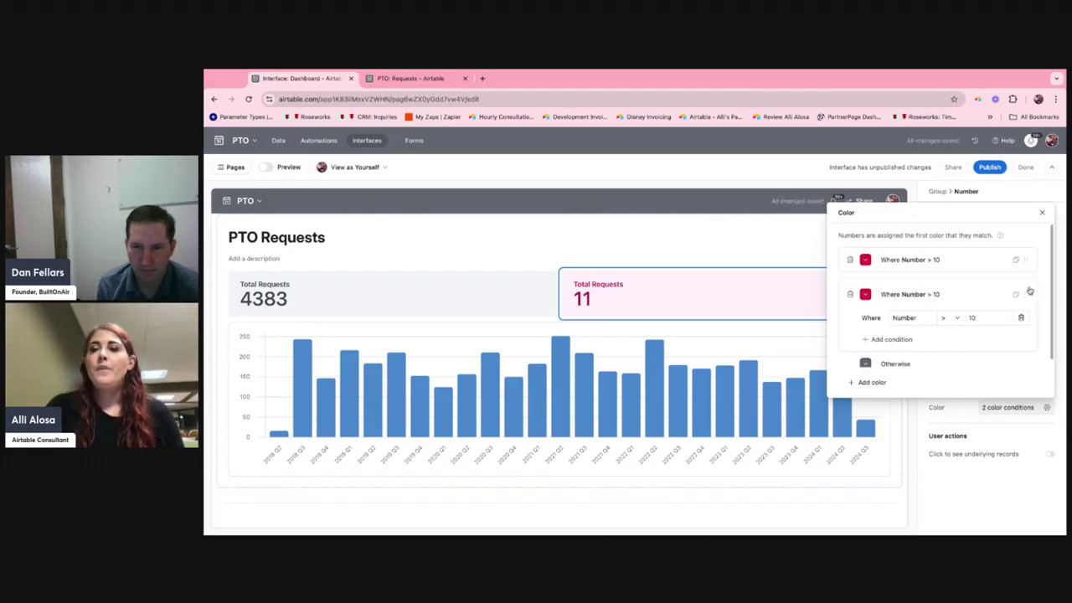
left_click(951, 314)
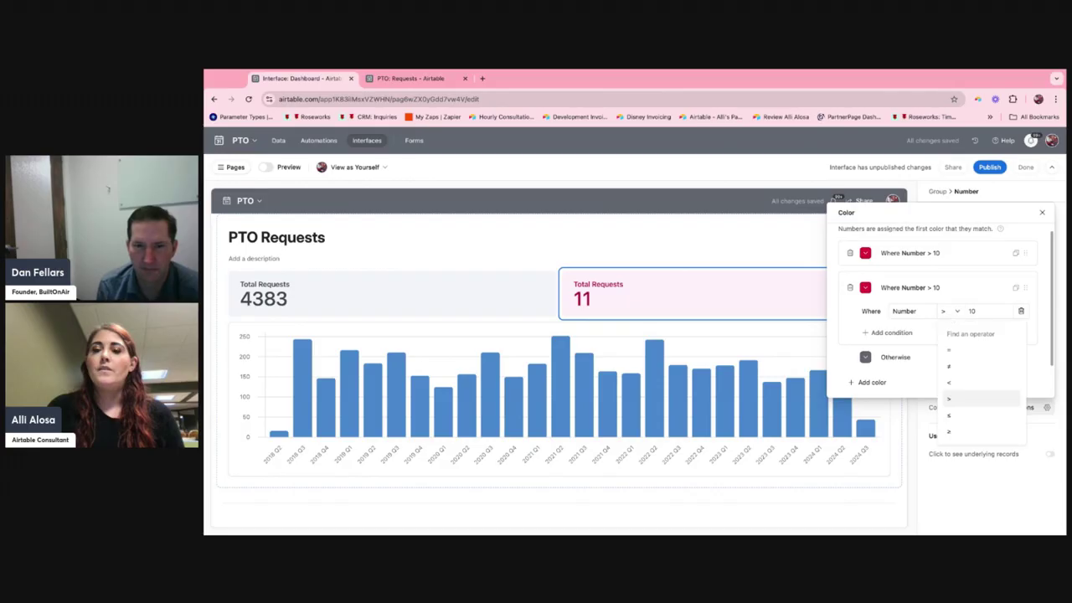
left_click(966, 399)
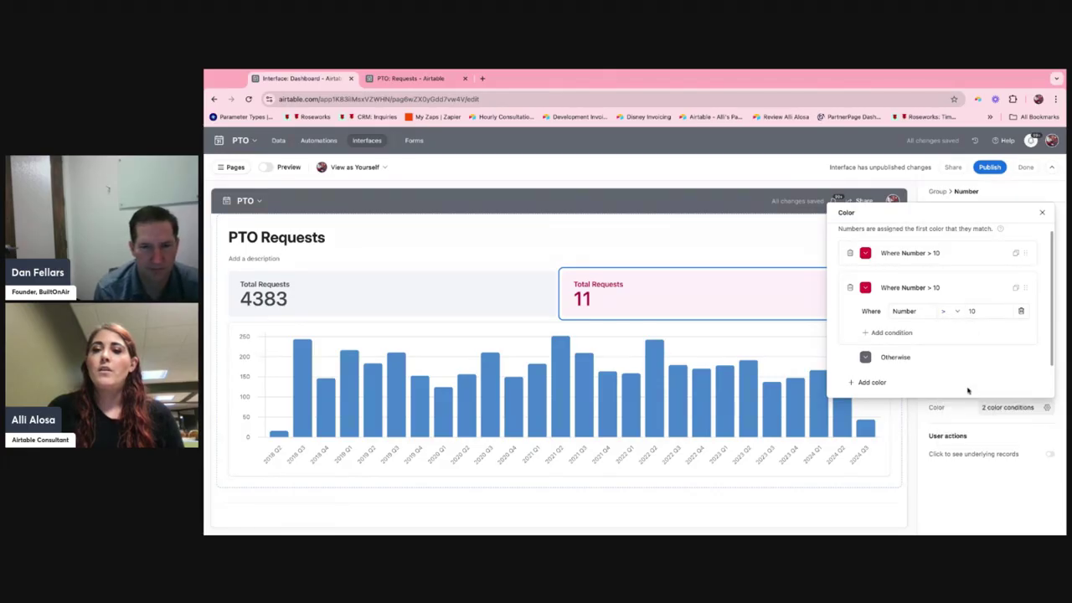
left_click(974, 311)
type("0")
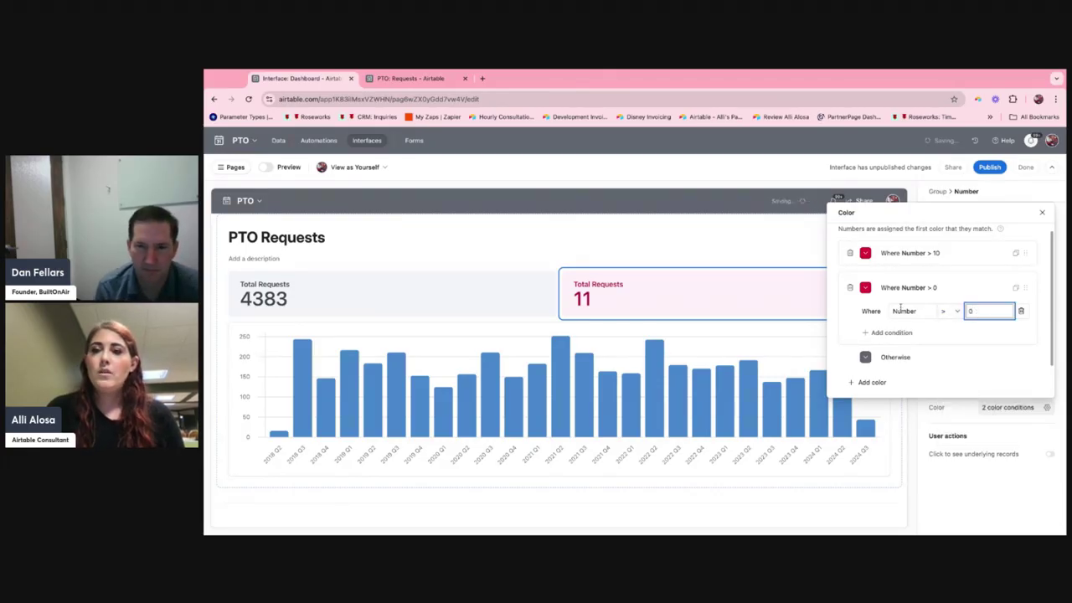
left_click(864, 287)
left_click(798, 306)
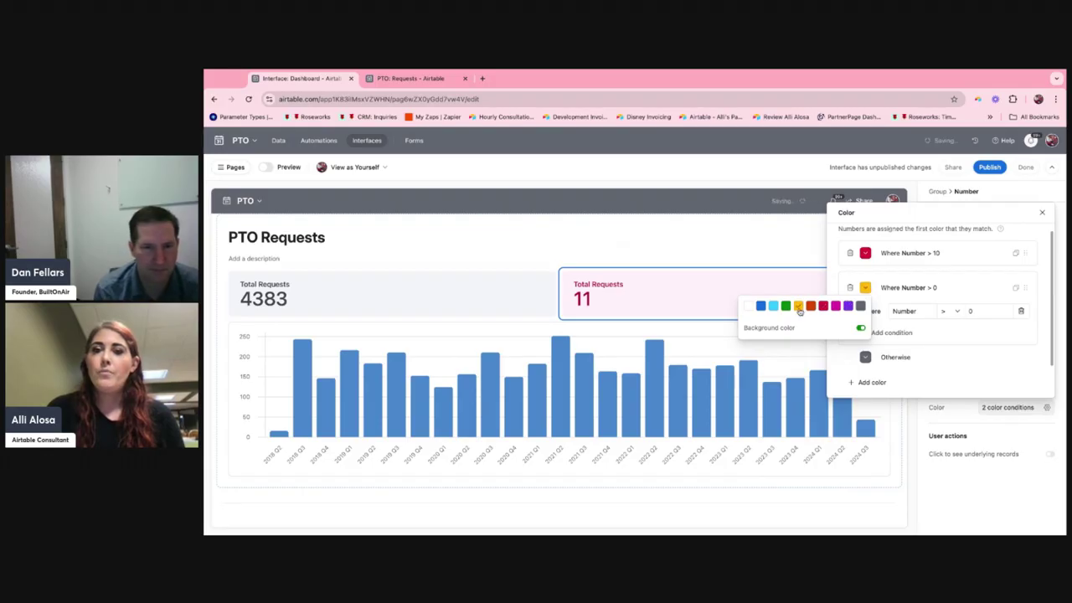
Duplicate the yellow color condition and make the copy green for Number equal to 0.
left_click(1014, 287)
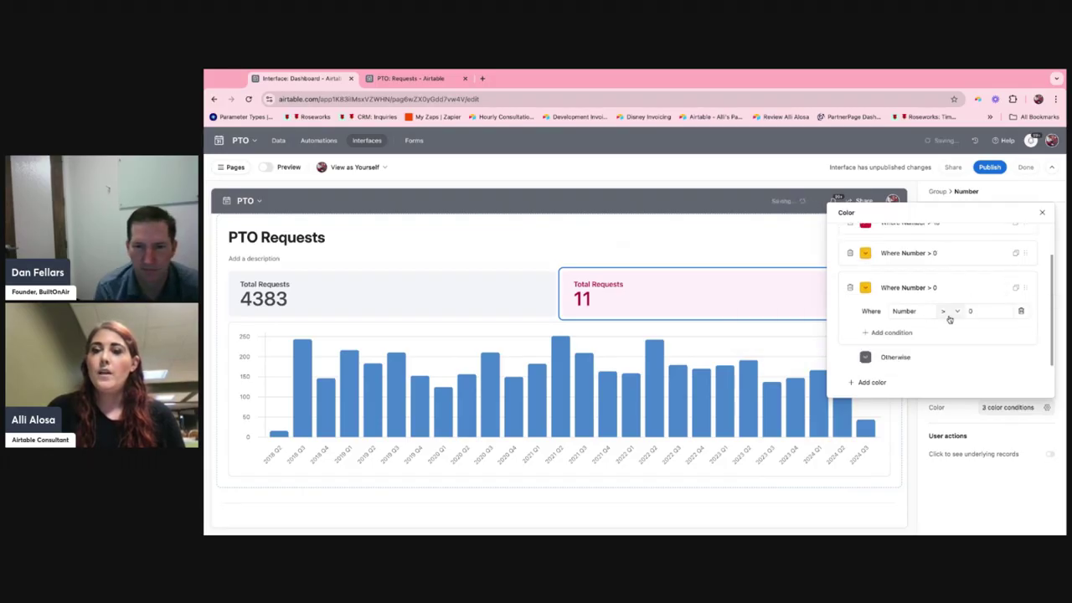
left_click(946, 310)
left_click(949, 349)
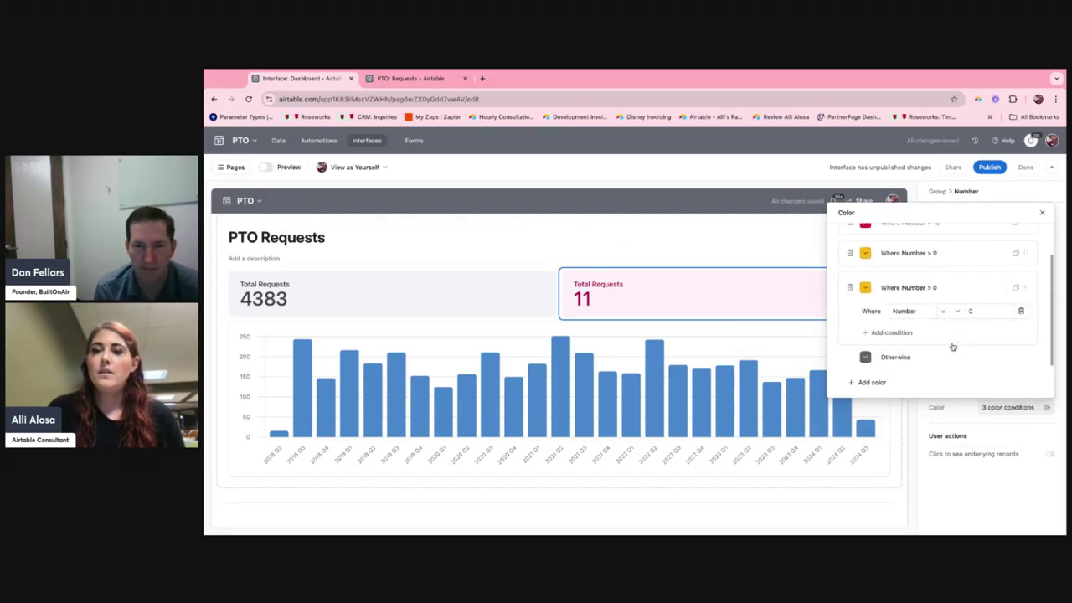
left_click(865, 287)
left_click(786, 306)
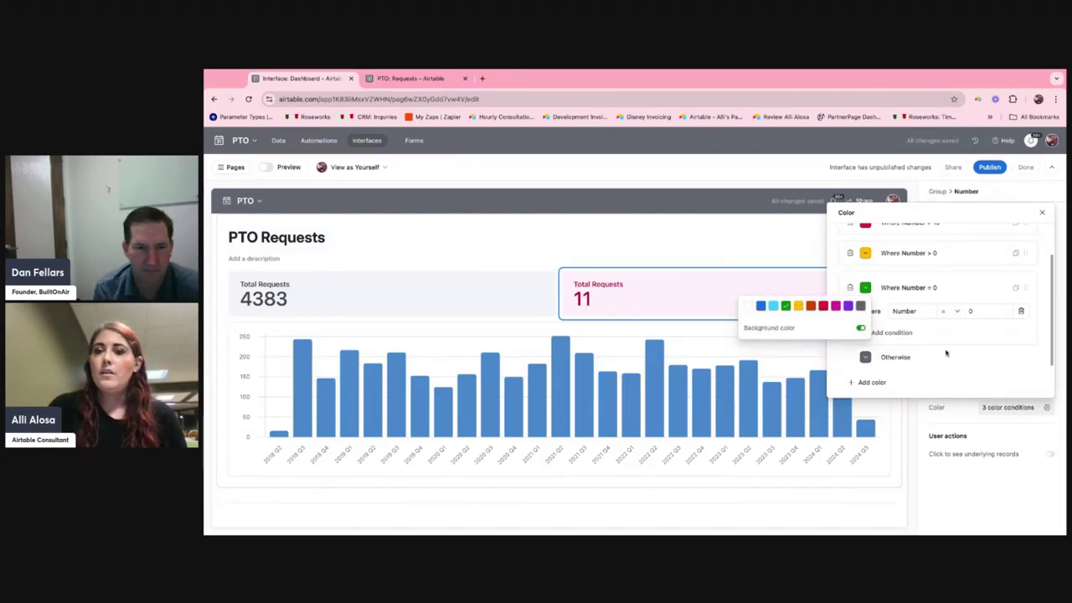
left_click(942, 354)
Check the fallback color under Otherwise, review the order of the color conditions, and close the color settings.
left_click(865, 358)
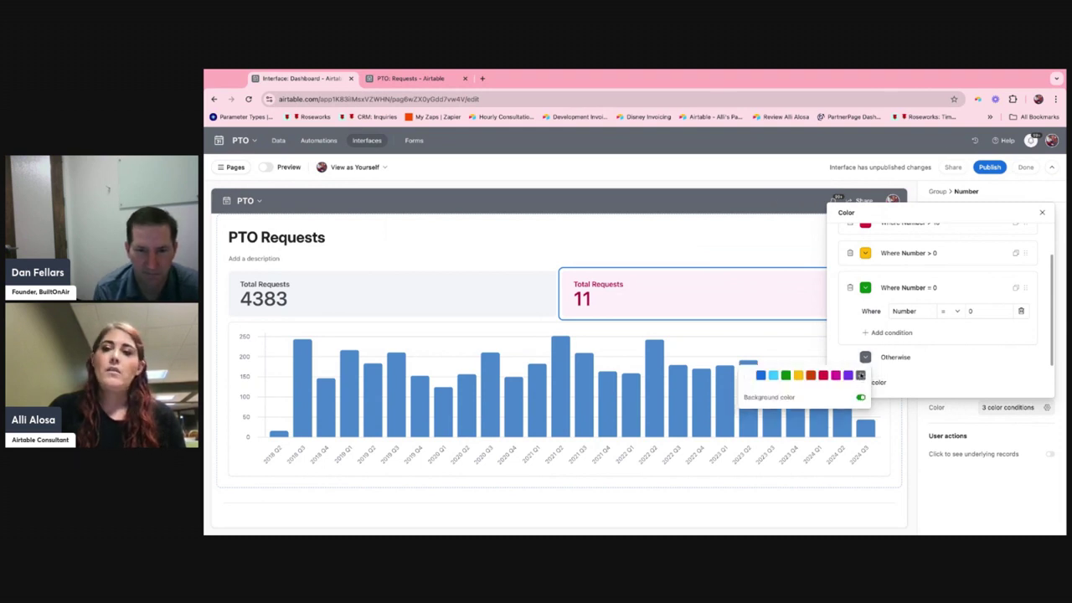
scroll(891, 341, "up", 1)
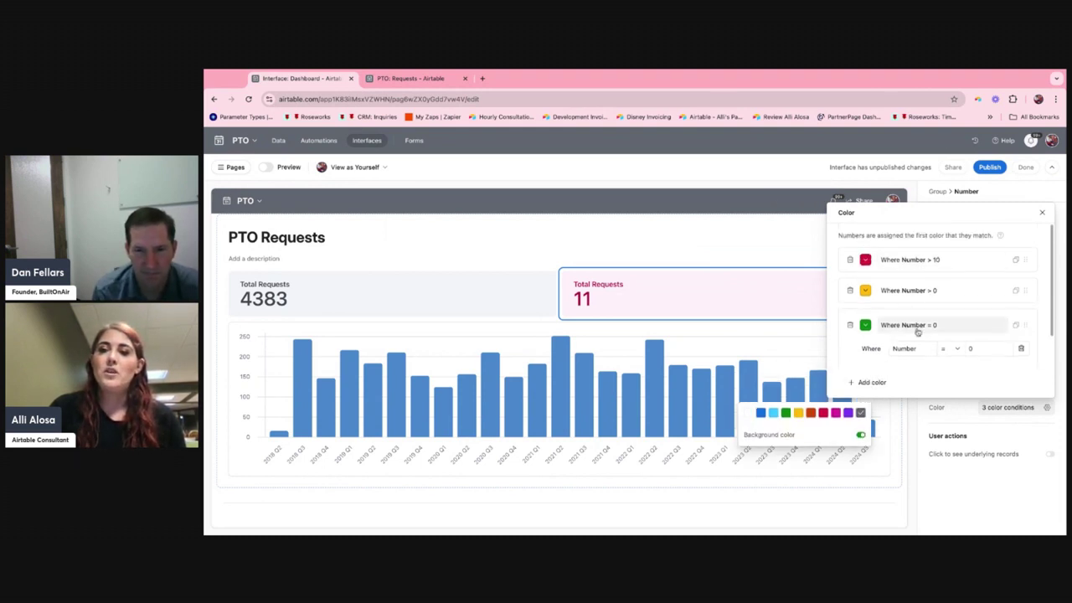
scroll(921, 342, "down", 1)
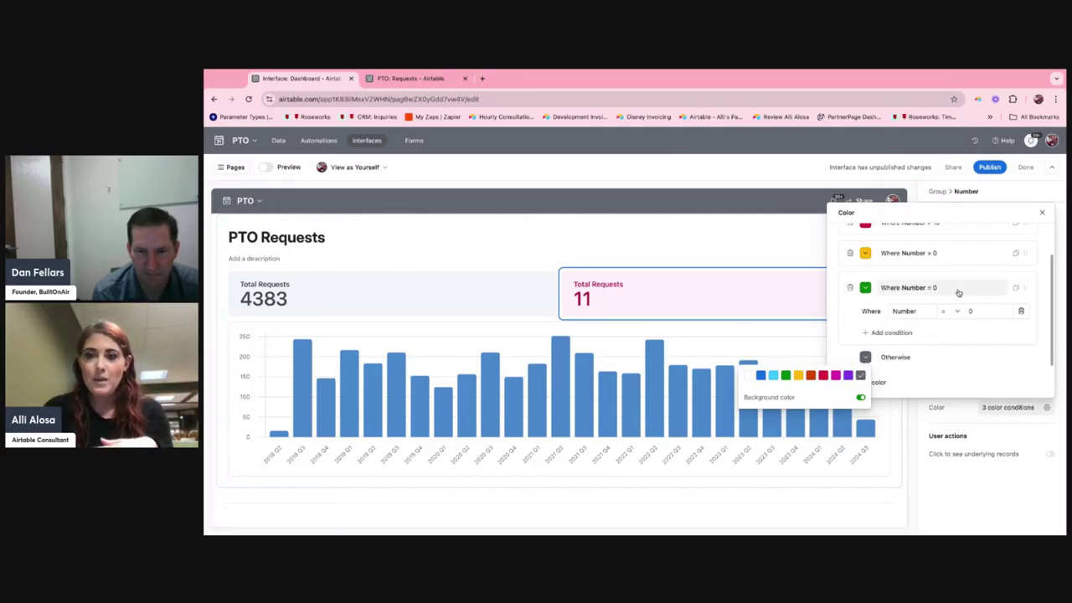
scroll(932, 290, "up", 1)
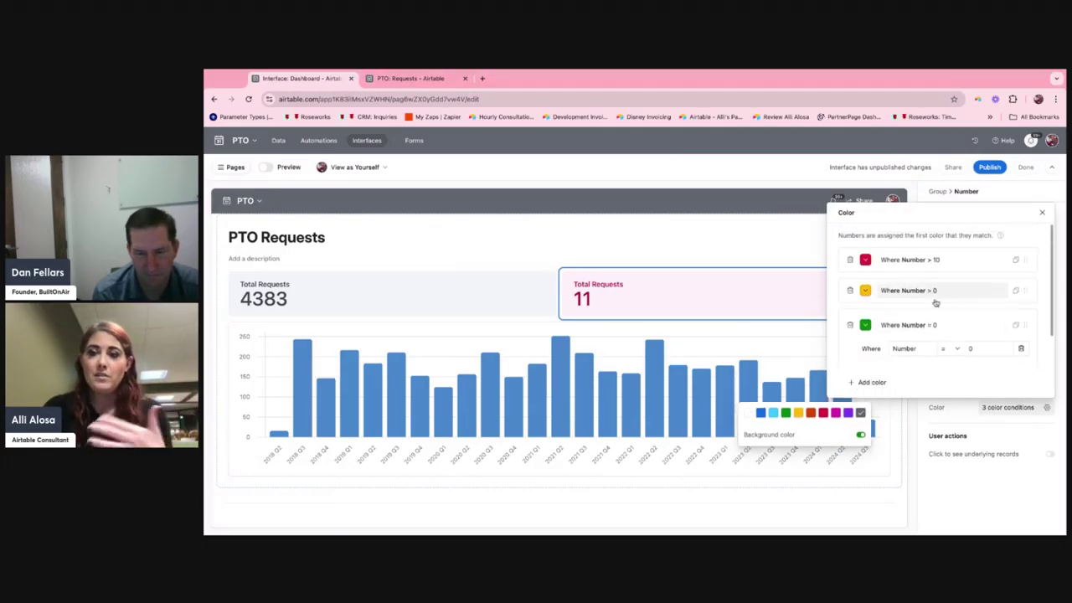
left_click(982, 423)
left_click(969, 422)
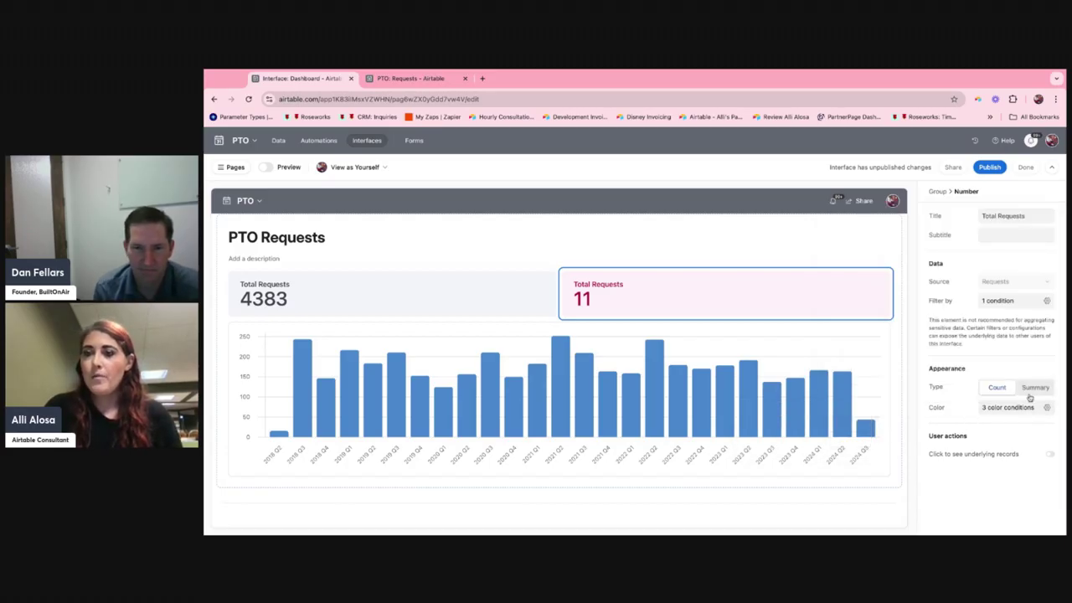
Rename the filtered number element's title to Pending Requests.
triple_click(1017, 216)
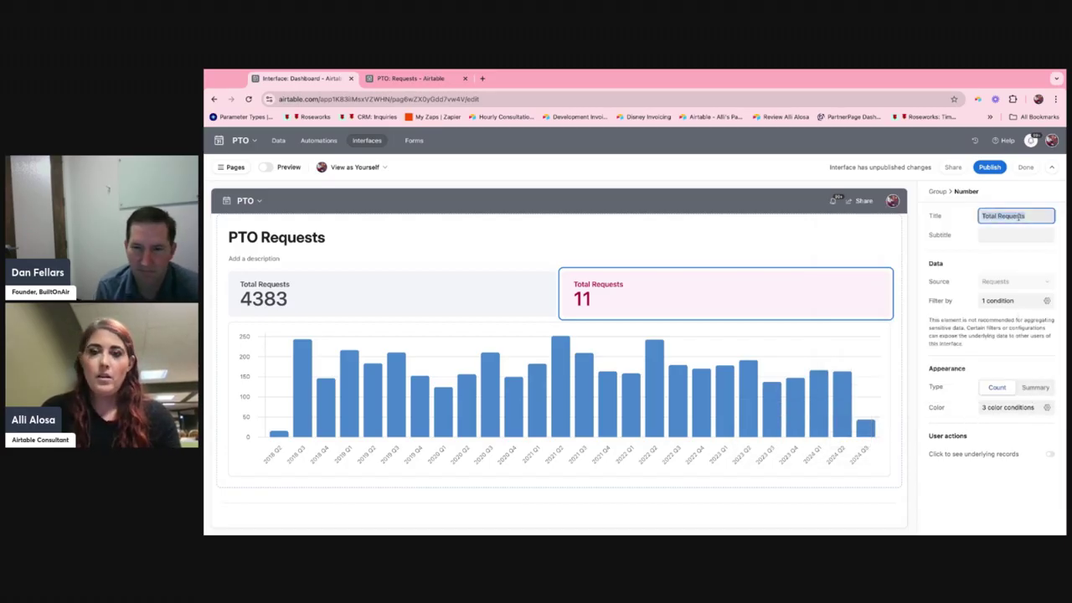
type("Pending Request")
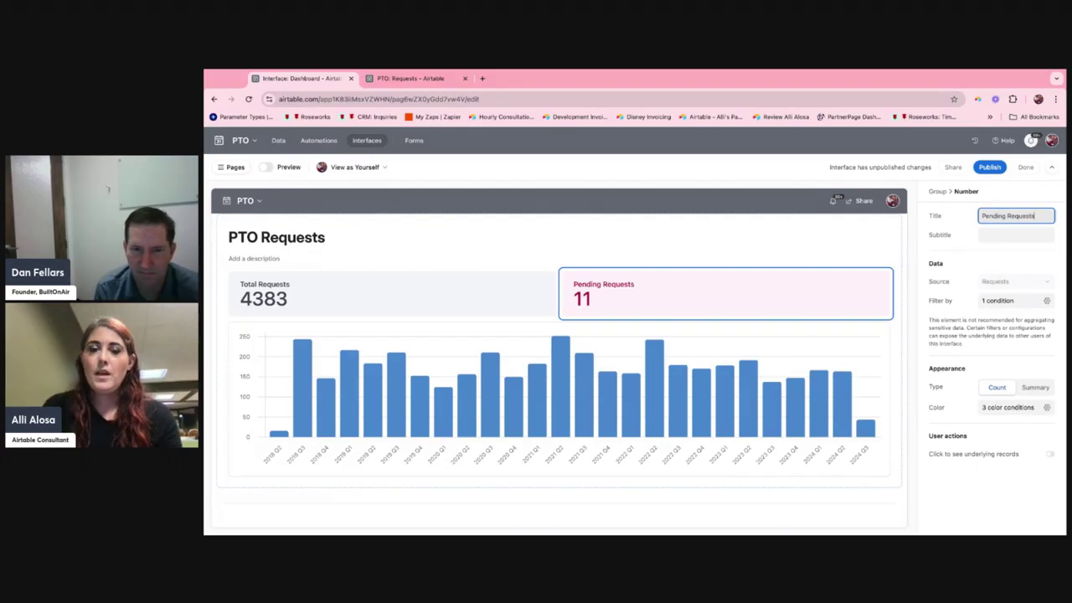
Enable dropdown user filters for the PTO Requests group and add a dropdown for the Date Submitted field.
left_click(657, 233)
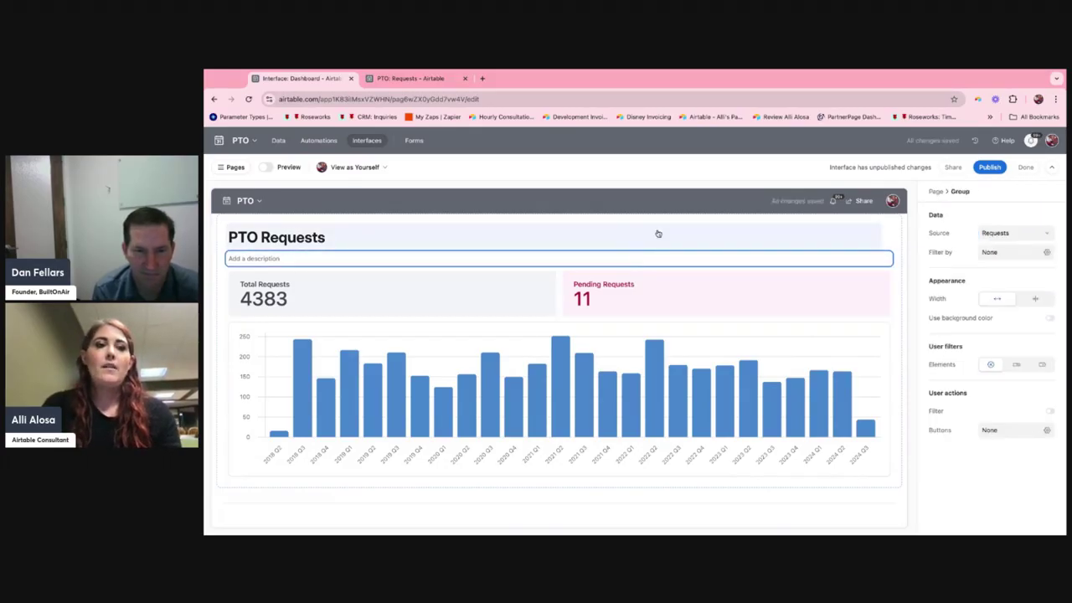
left_click(1039, 367)
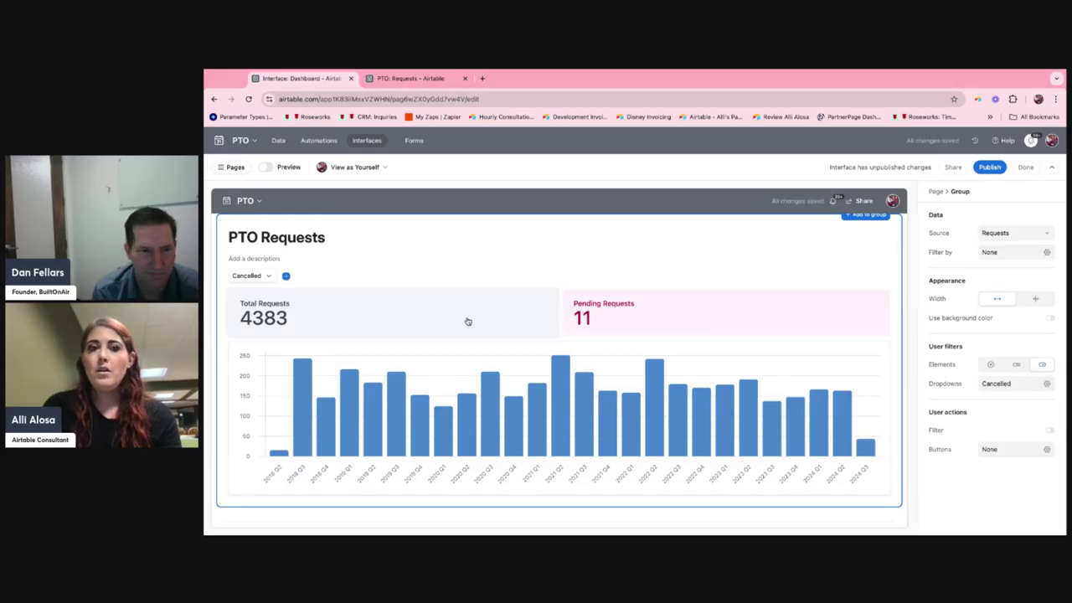
left_click(285, 276)
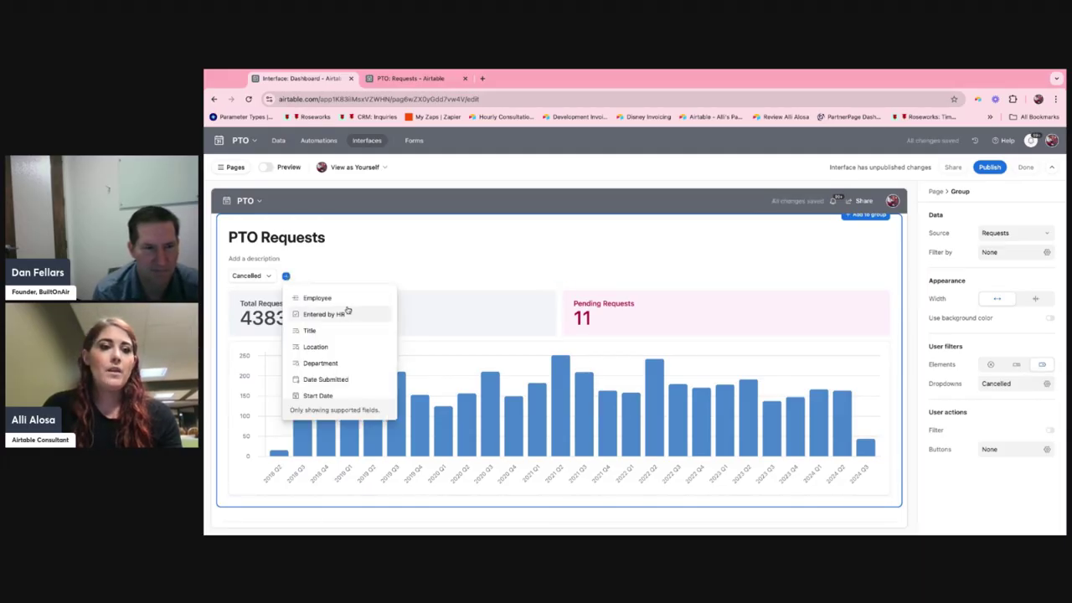
left_click(353, 379)
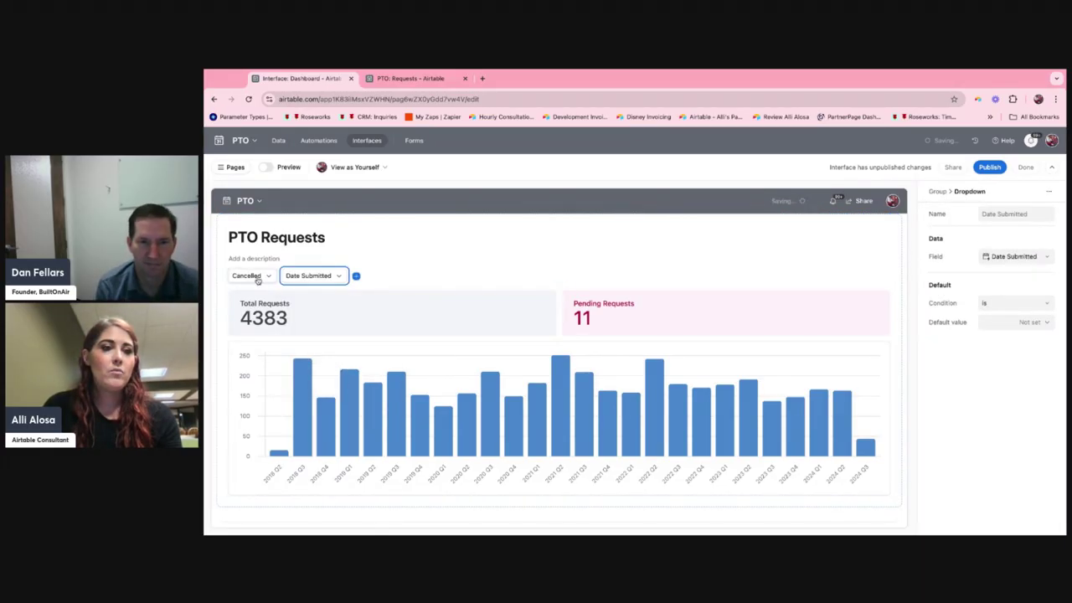
Filter the dashboard with the Date Submitted dropdown to requests submitted before 30 days ago.
left_click(335, 277)
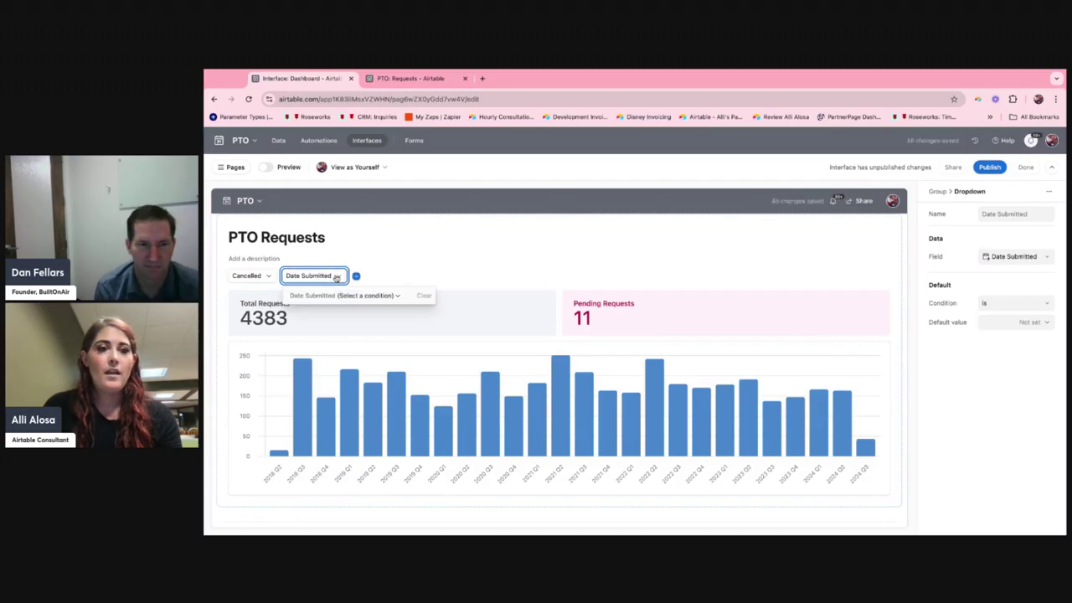
left_click(387, 297)
mouse_move(367, 352)
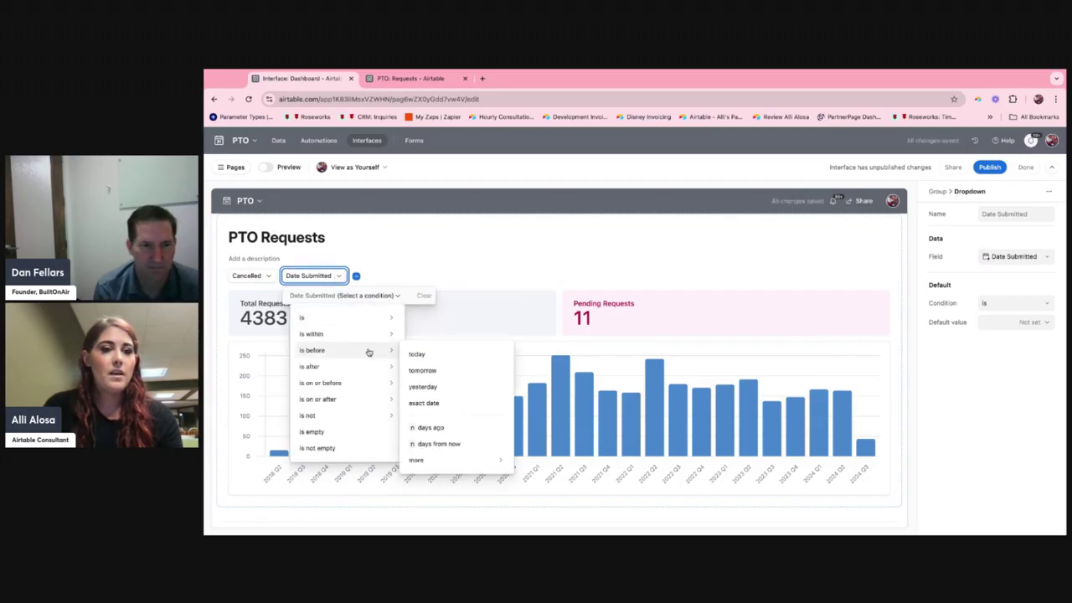
left_click(463, 429)
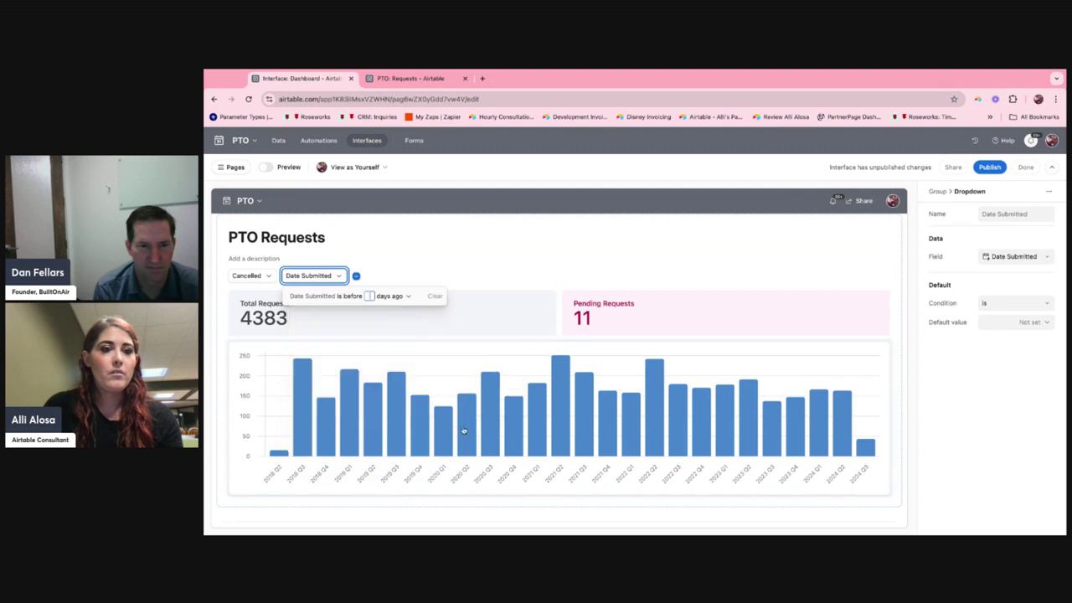
type("30")
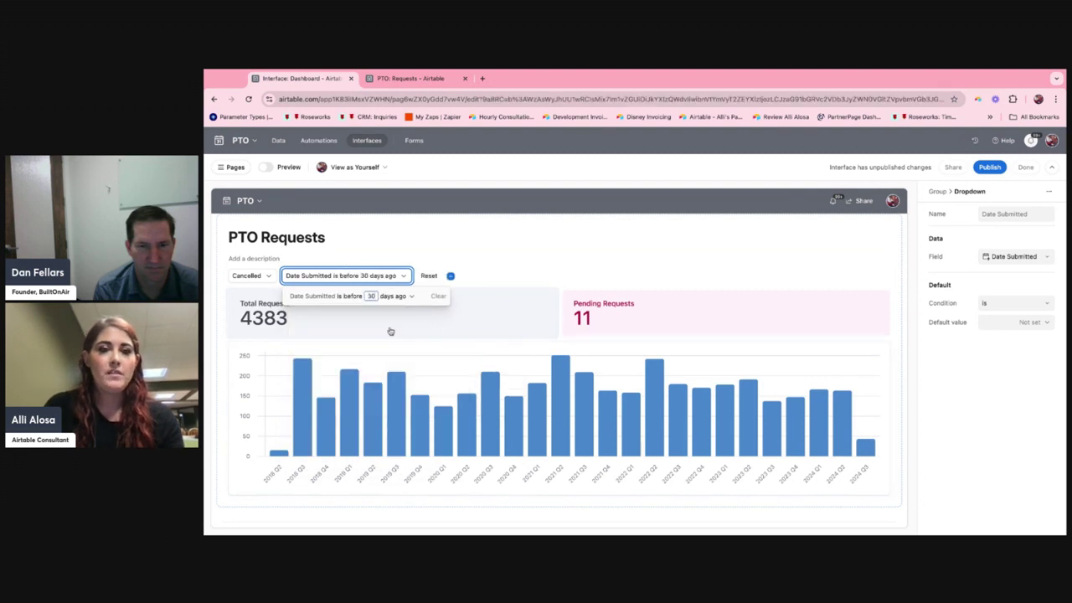
left_click(581, 277)
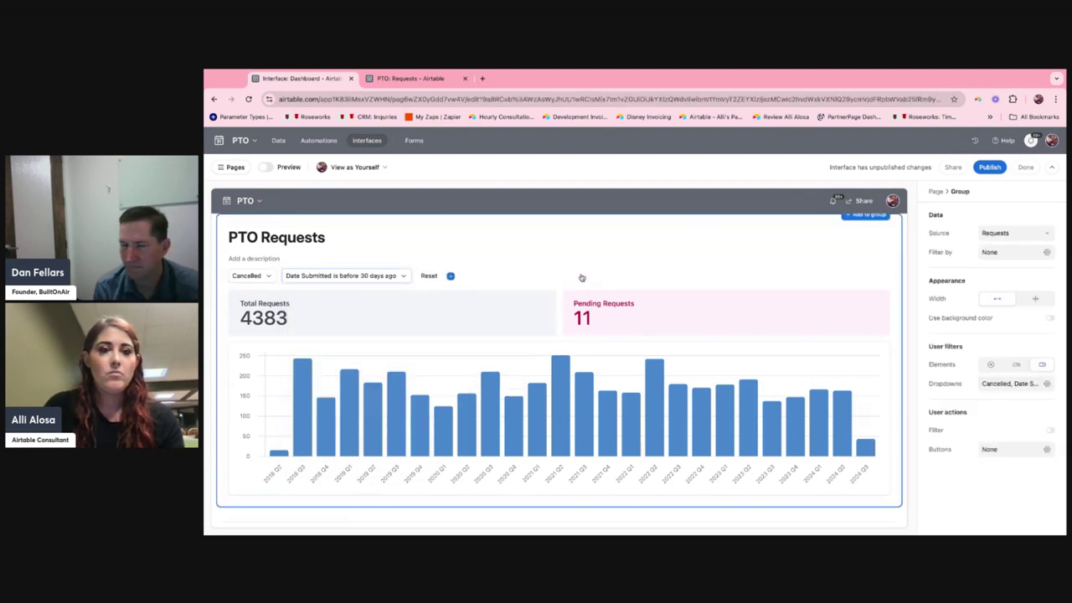
Set the Date Submitted filter to before 90 days ago and check the Pending Requests number's color.
left_click(360, 278)
left_click(365, 279)
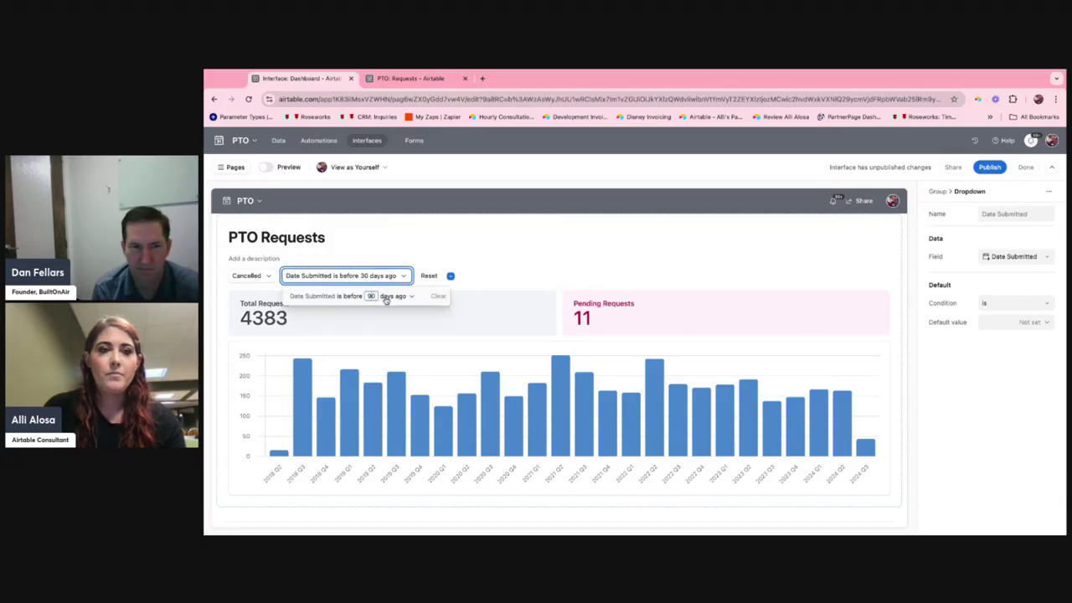
left_click(578, 312)
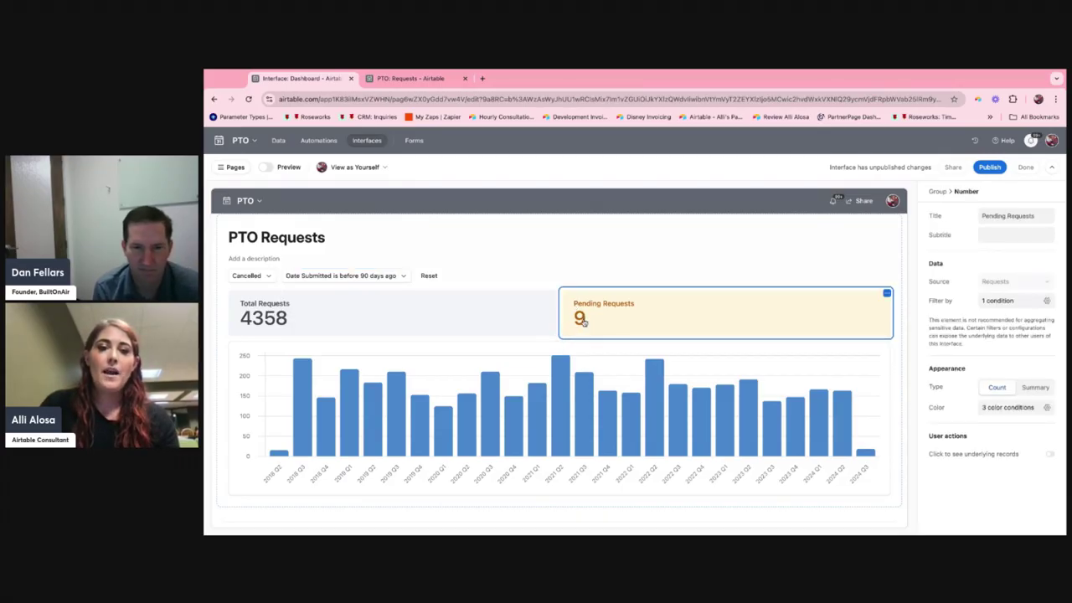
Set the Date Submitted filter to before 180 days ago and then to before 360 days ago.
left_click(365, 278)
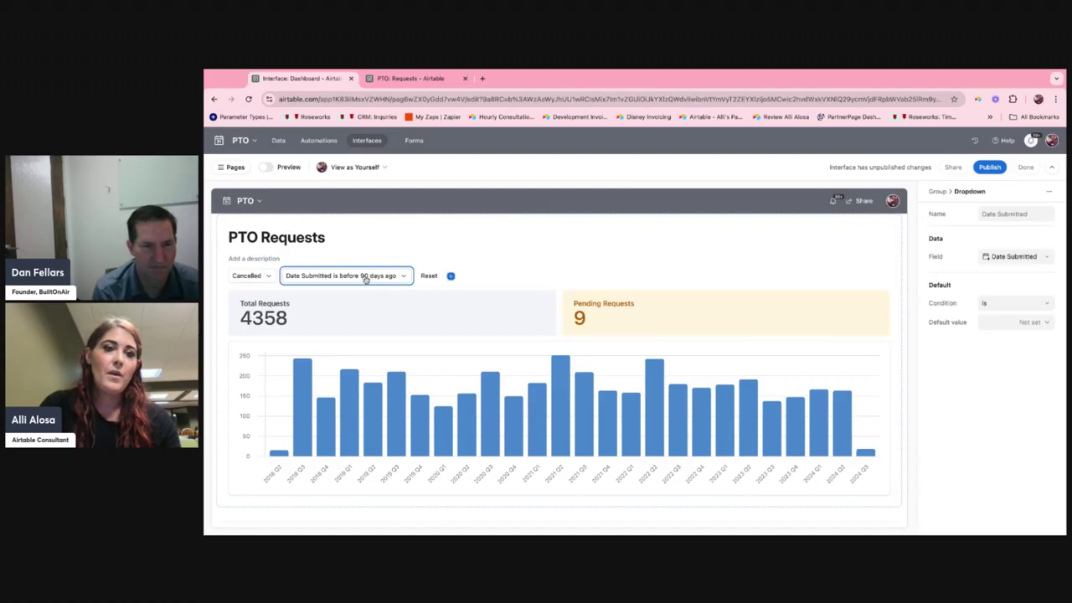
left_click(365, 277)
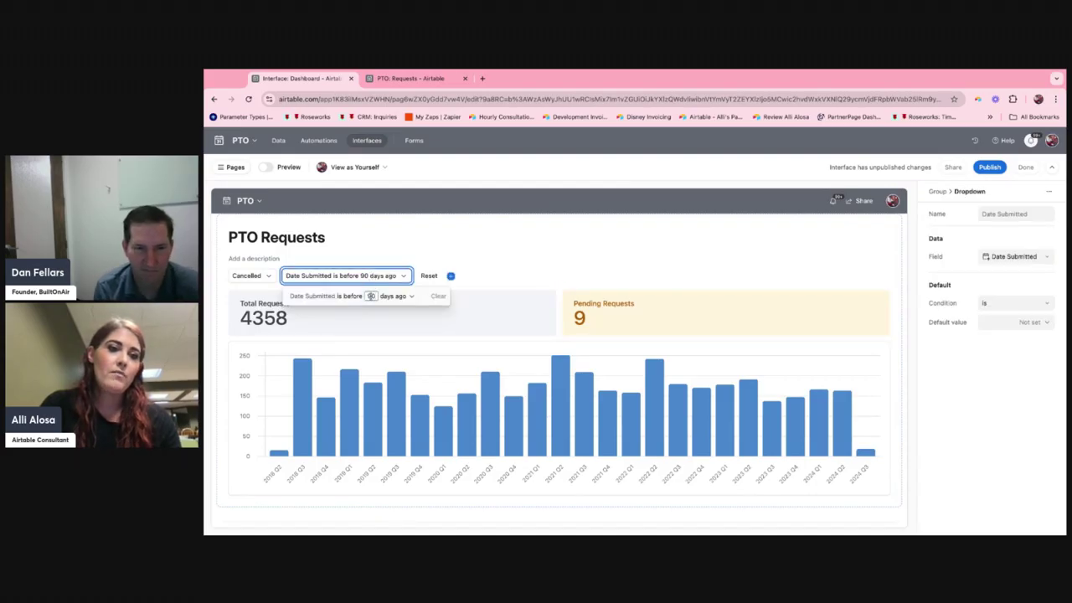
type("180")
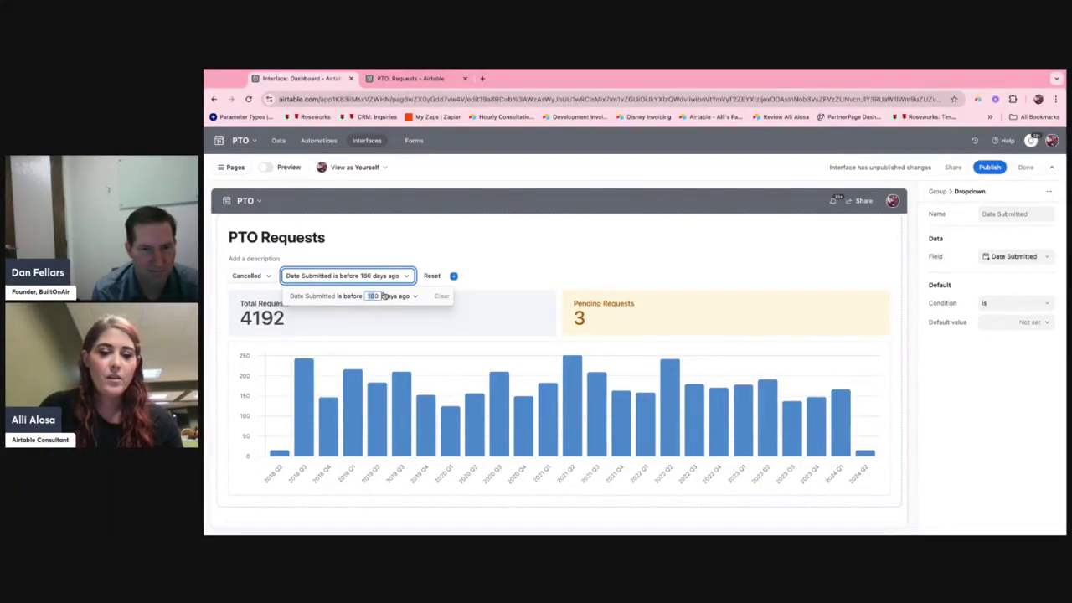
Review the color conditions of the Pending Requests number, including the Otherwise color, and close the color settings.
left_click(759, 329)
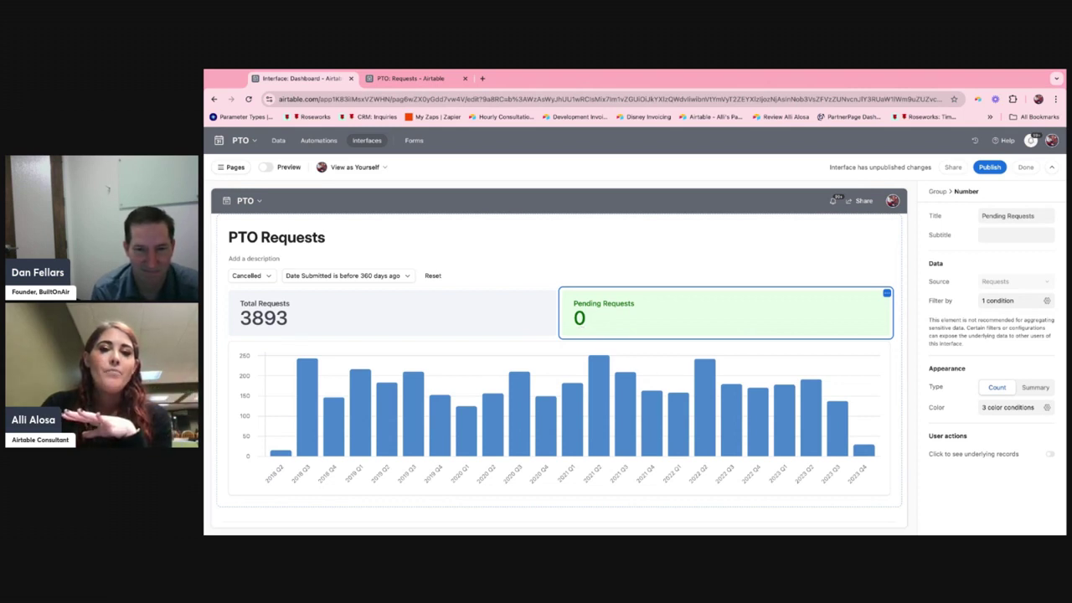
left_click(998, 408)
scroll(970, 343, "down", 1)
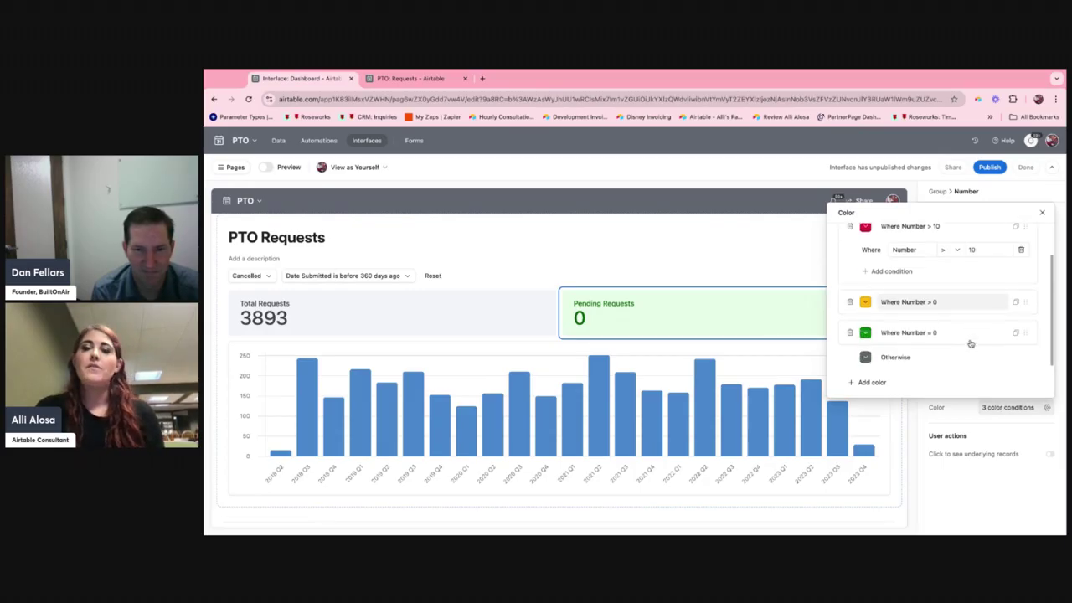
scroll(970, 344, "up", 1)
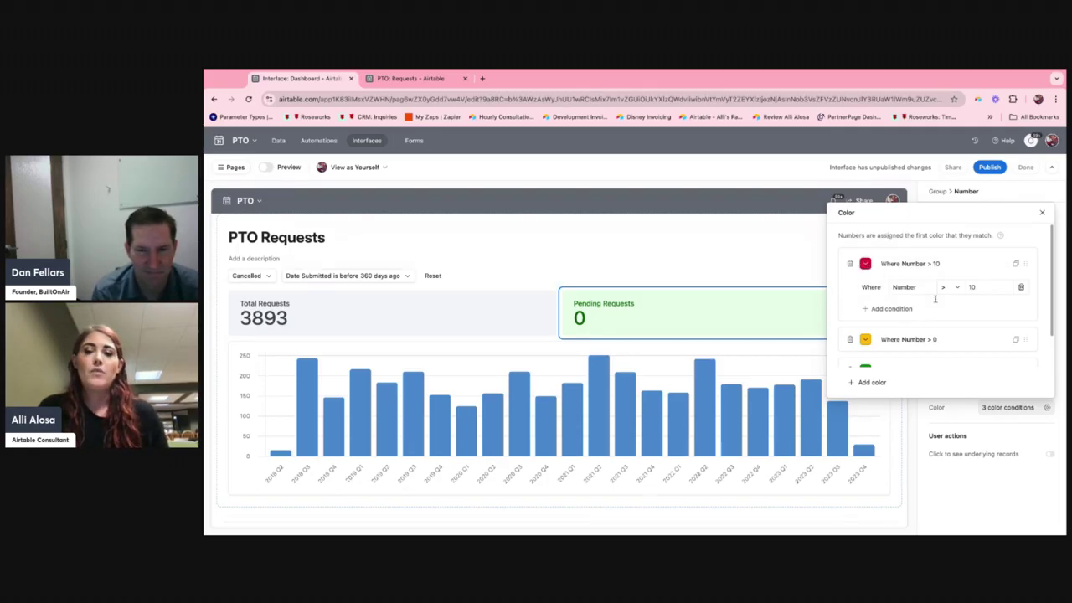
scroll(957, 315, "down", 1)
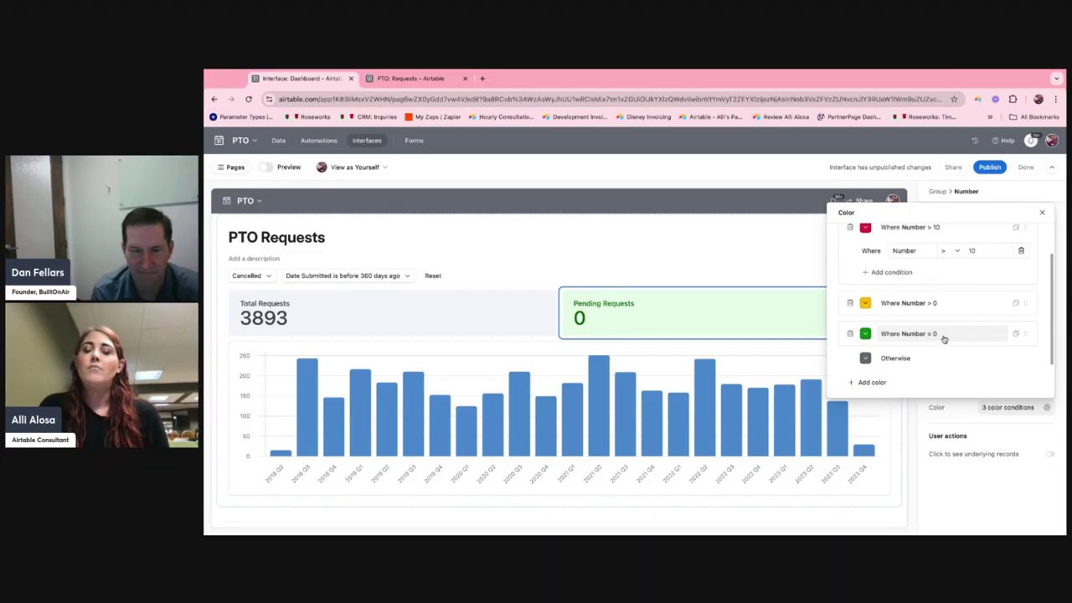
left_click(691, 280)
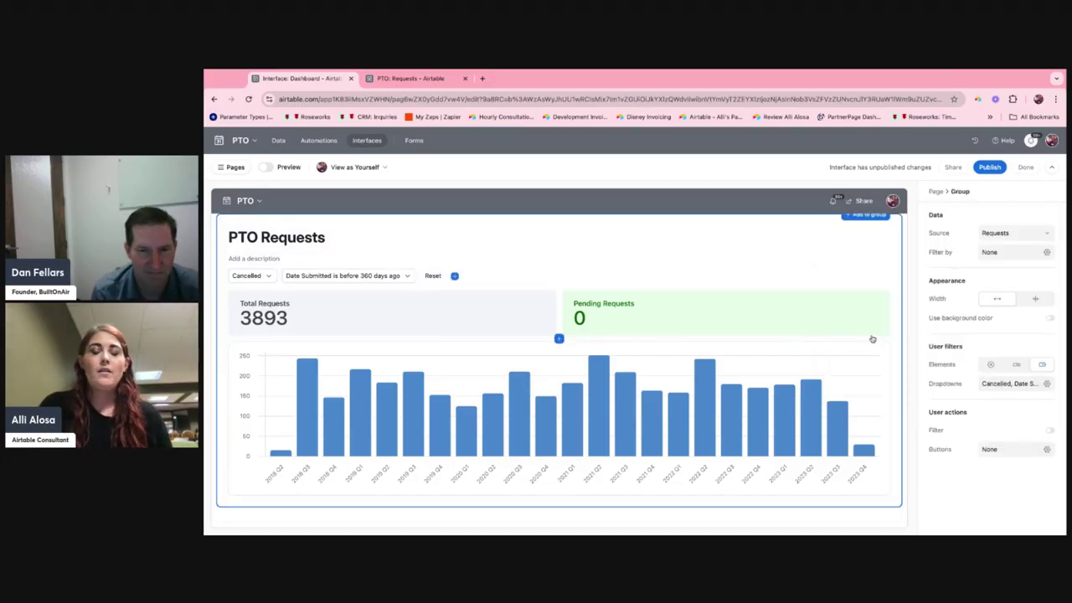
scroll(873, 340, "down", 1)
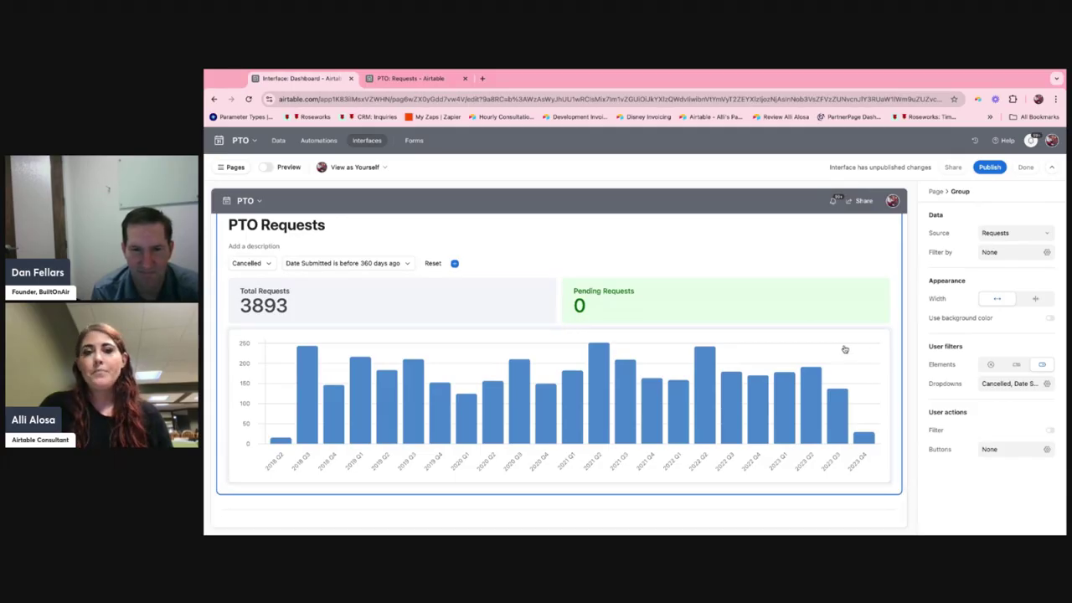
left_click(860, 335)
scroll(860, 334, "down", 1)
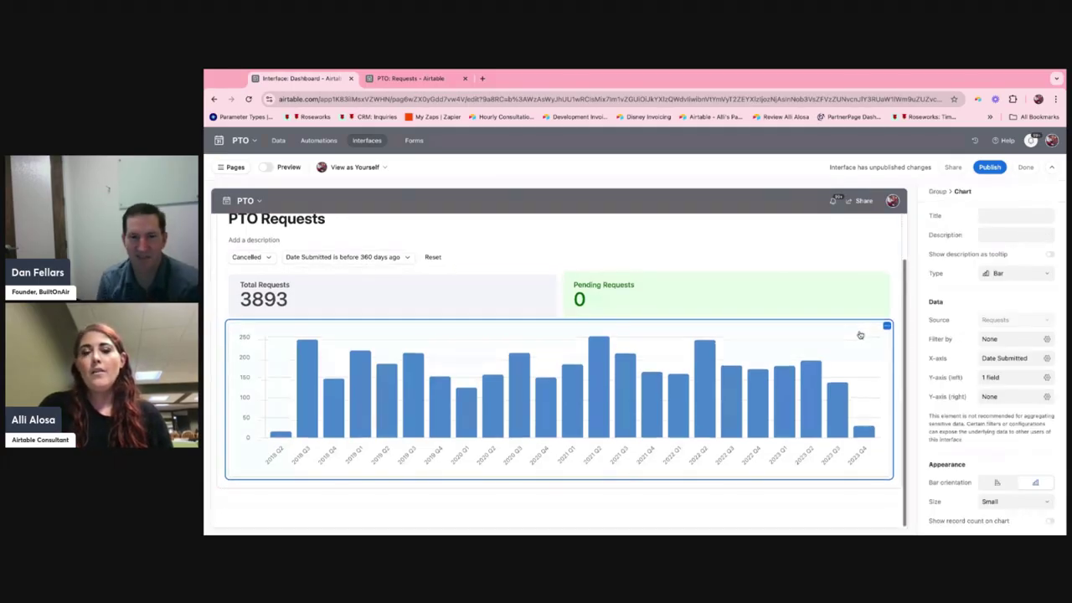
left_click(869, 293)
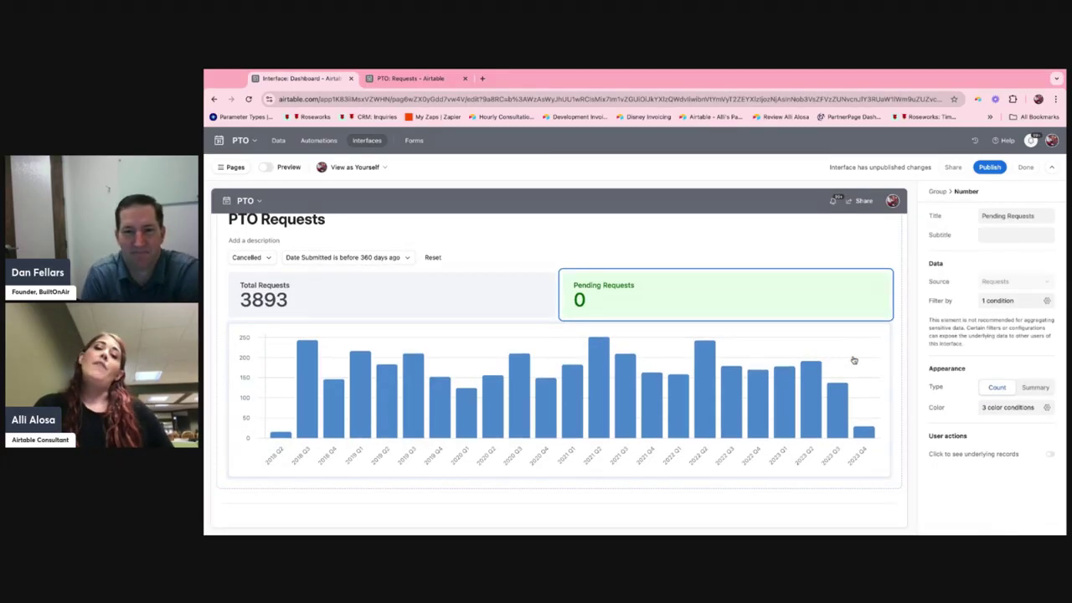
Group the bar chart's left Y-axis by Status and set its stacking to None.
left_click(853, 360)
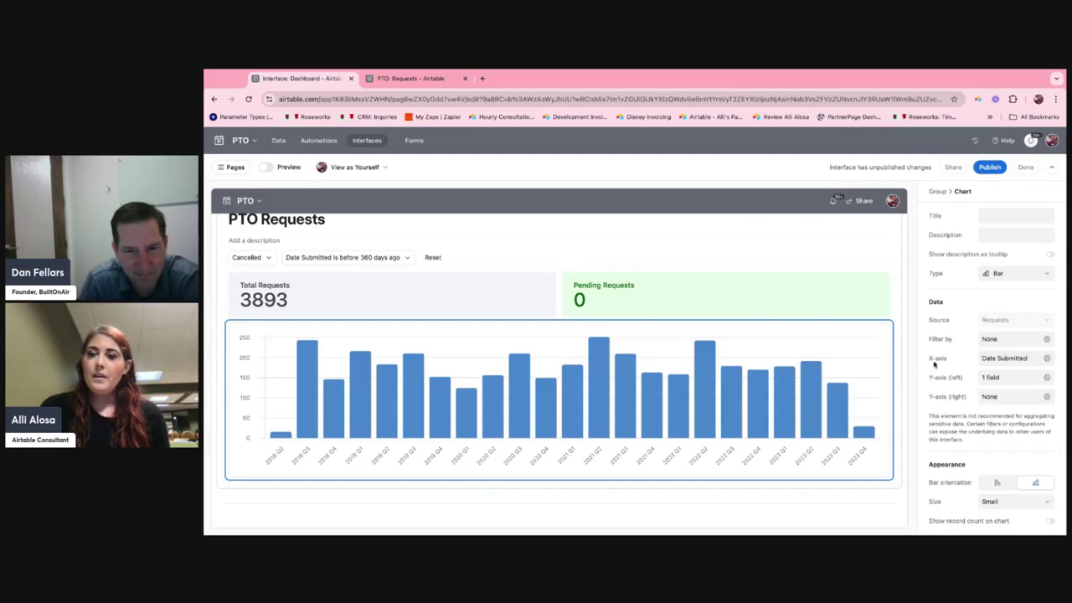
left_click(993, 378)
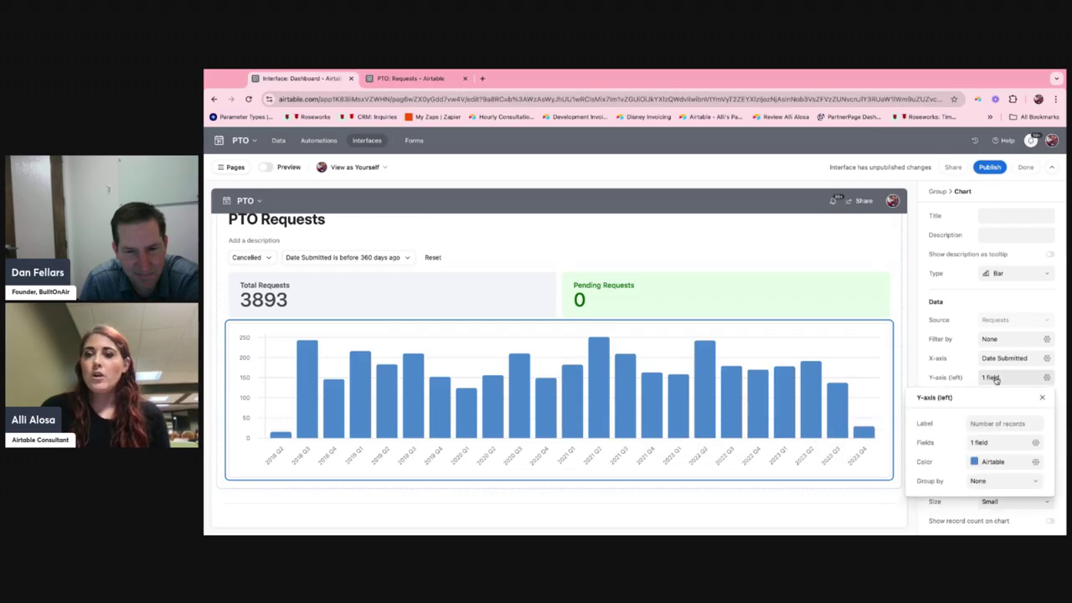
left_click(988, 481)
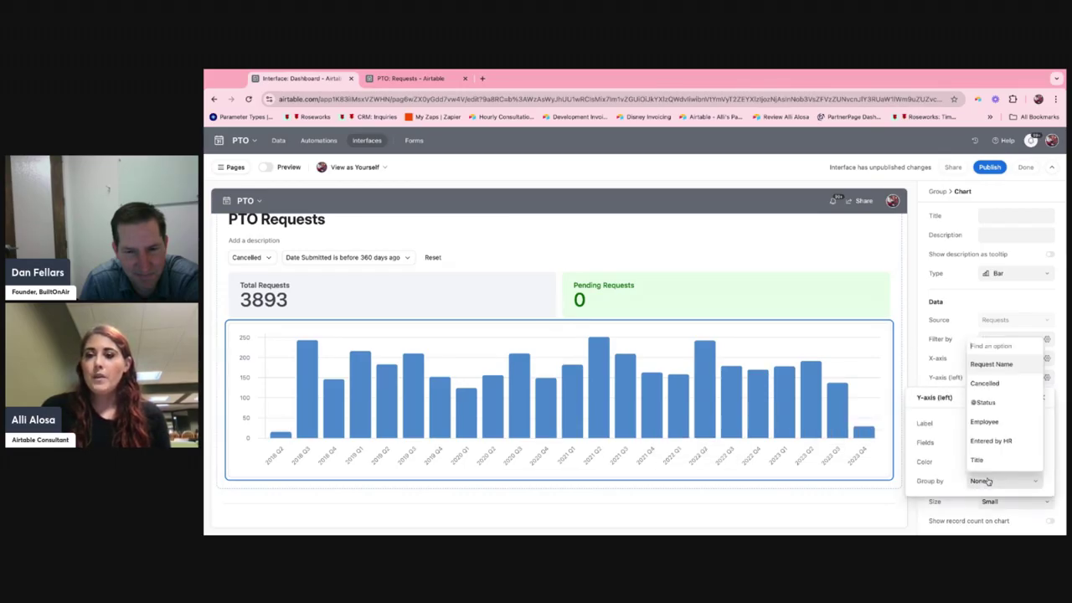
scroll(991, 470, "down", 1)
scroll(990, 469, "down", 3)
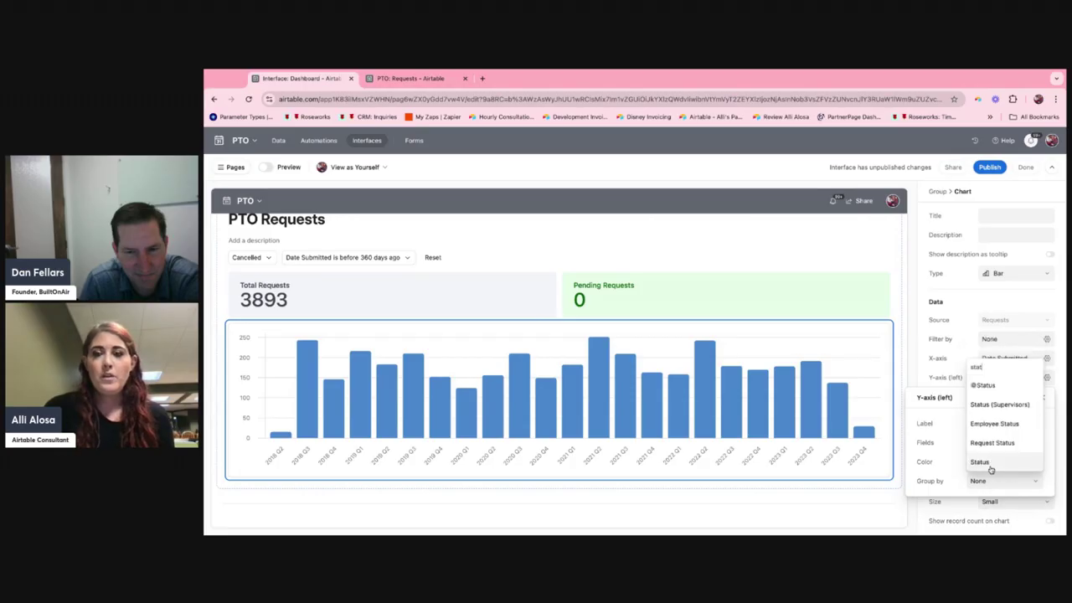
left_click(1003, 466)
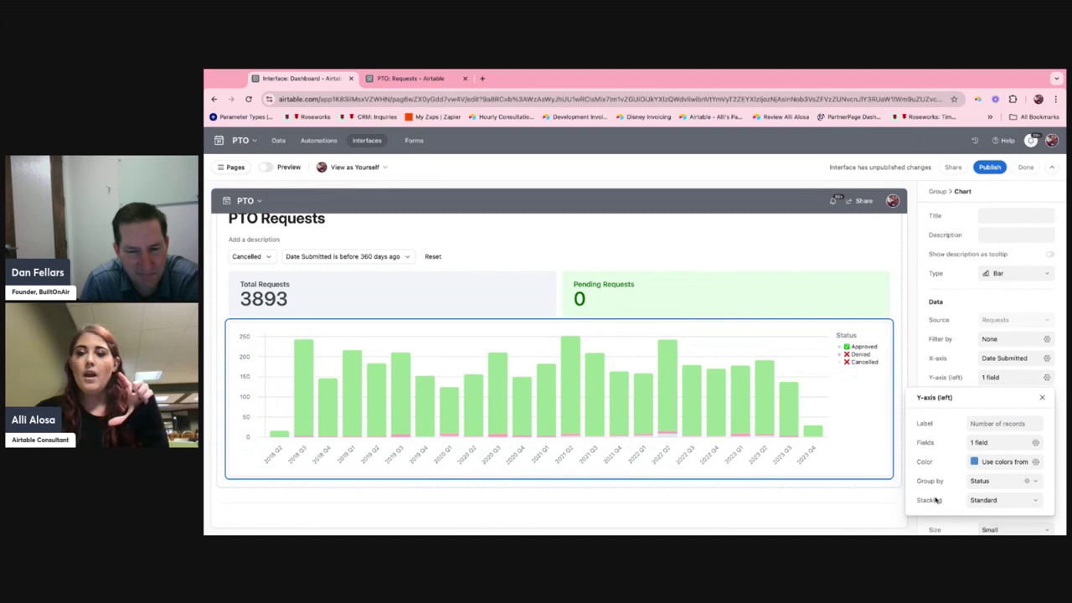
left_click(984, 503)
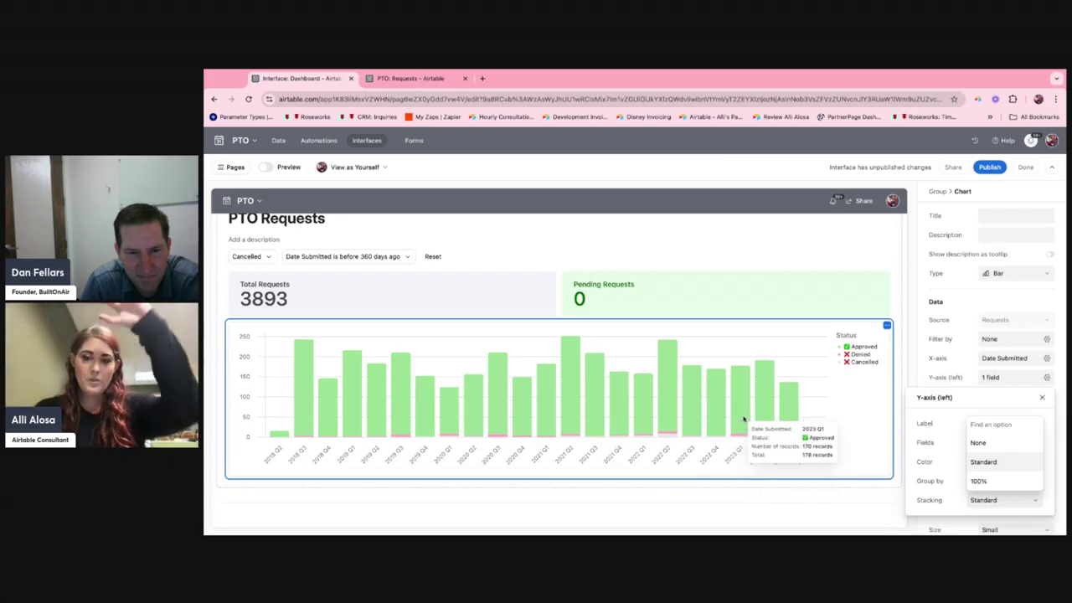
left_click(978, 442)
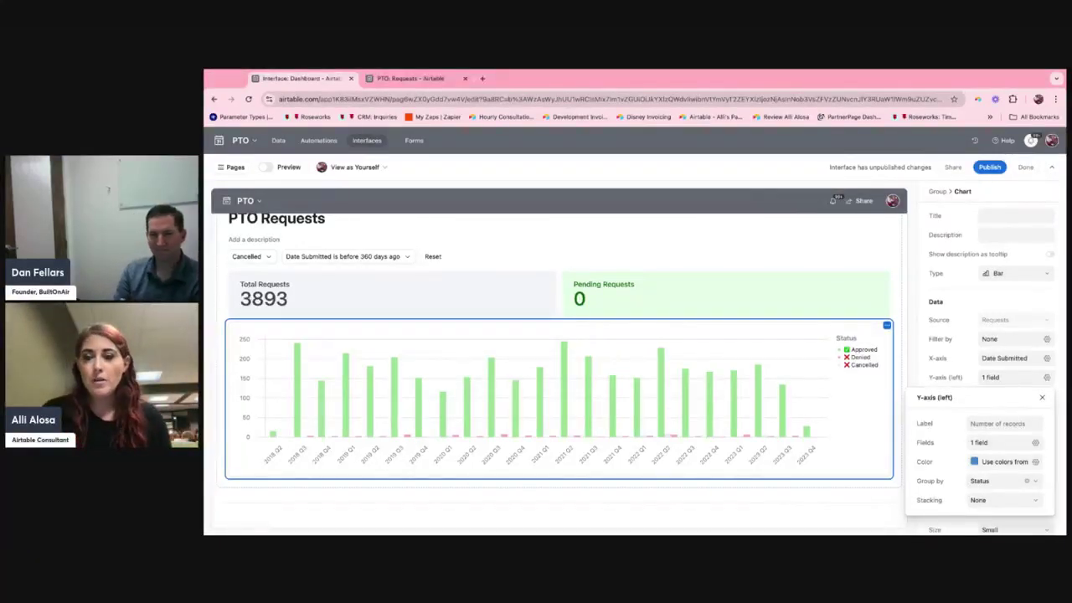
Reset the dashboard's dropdown filters, and set the stacking of the bar chart's left Y-axis to 100%.
left_click(439, 260)
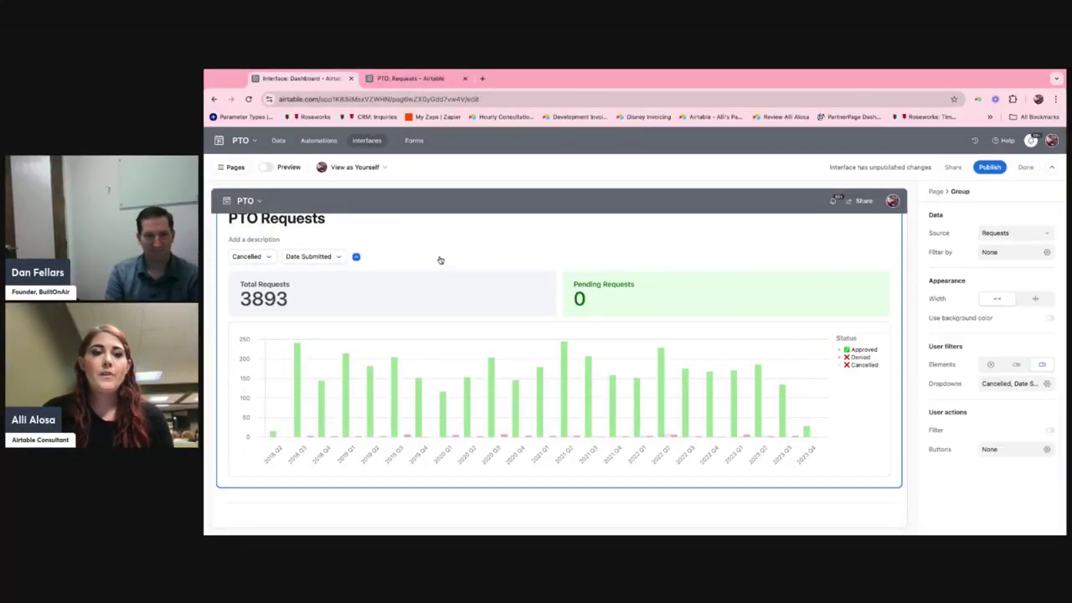
left_click(852, 430)
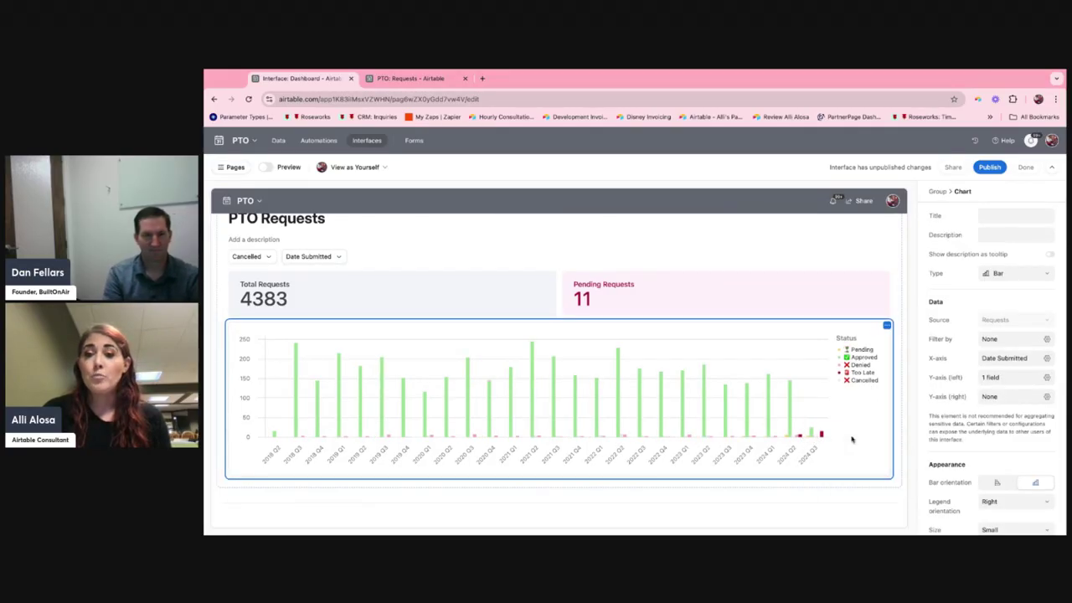
left_click(1003, 360)
left_click(1004, 358)
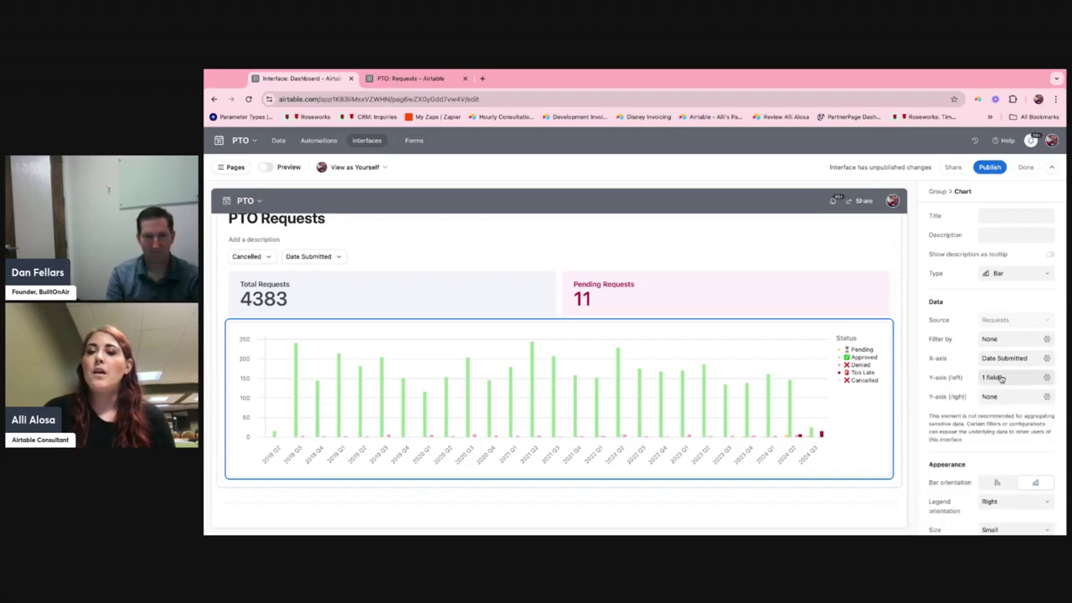
left_click(992, 378)
left_click(990, 501)
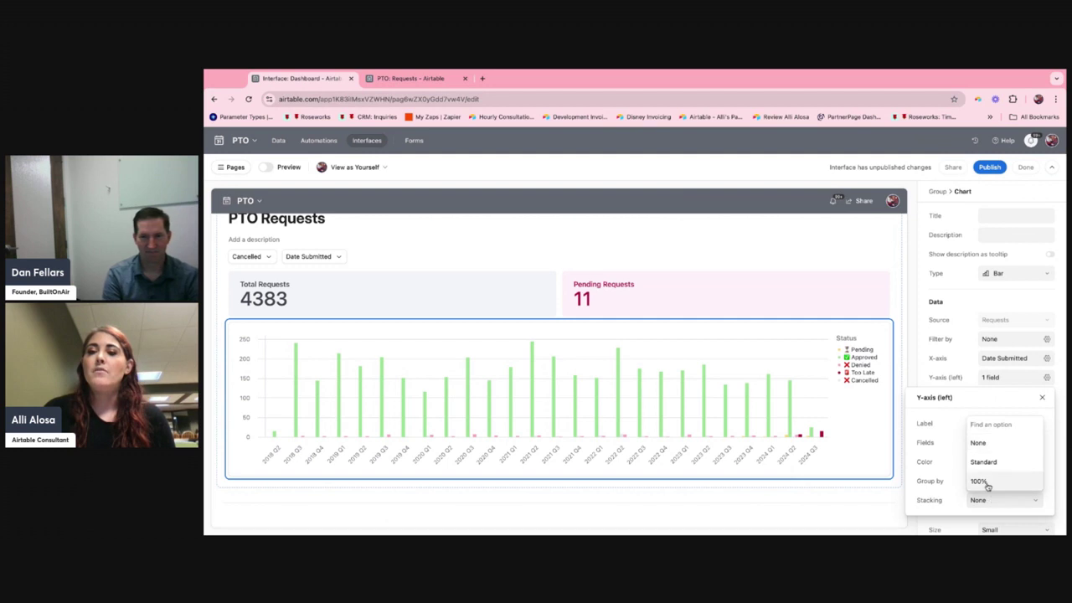
left_click(979, 482)
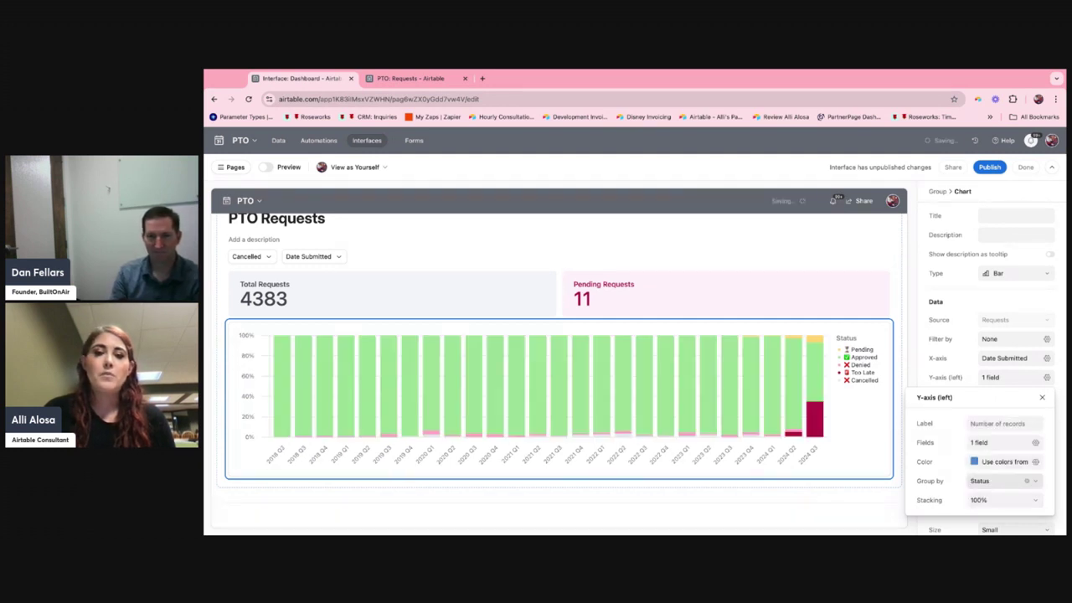
mouse_move(814, 380)
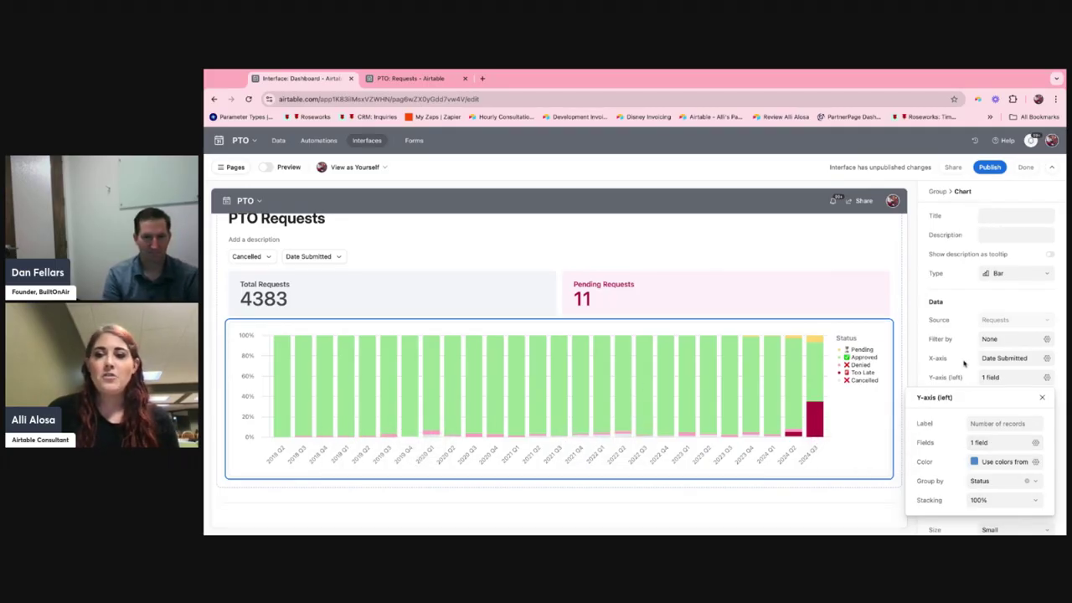
Group the bar chart's left Y-axis by Department and close the axis settings.
left_click(992, 480)
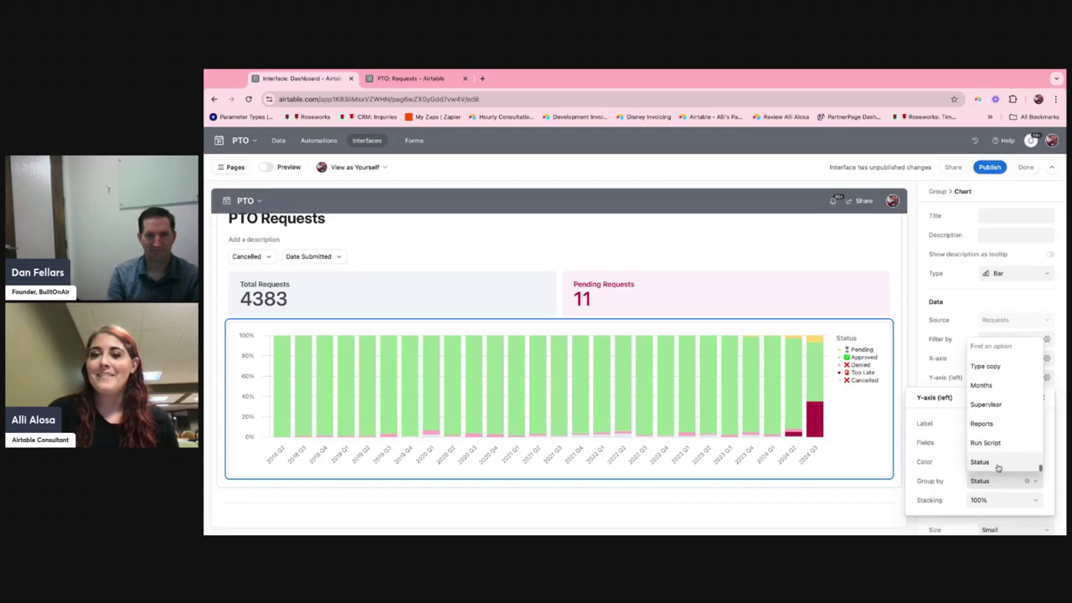
type("dep")
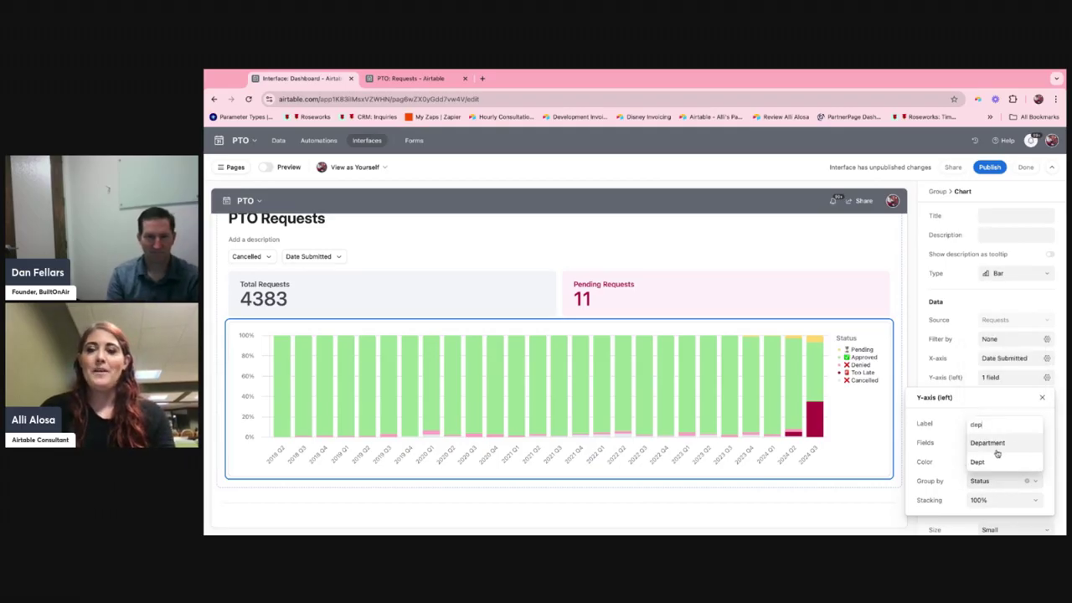
left_click(997, 449)
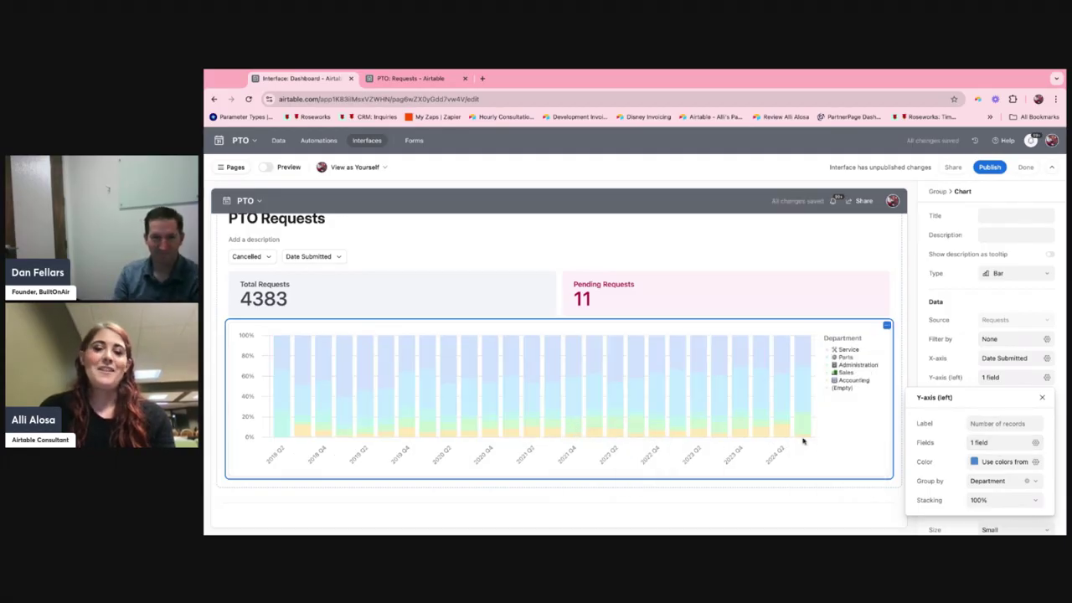
left_click(901, 337)
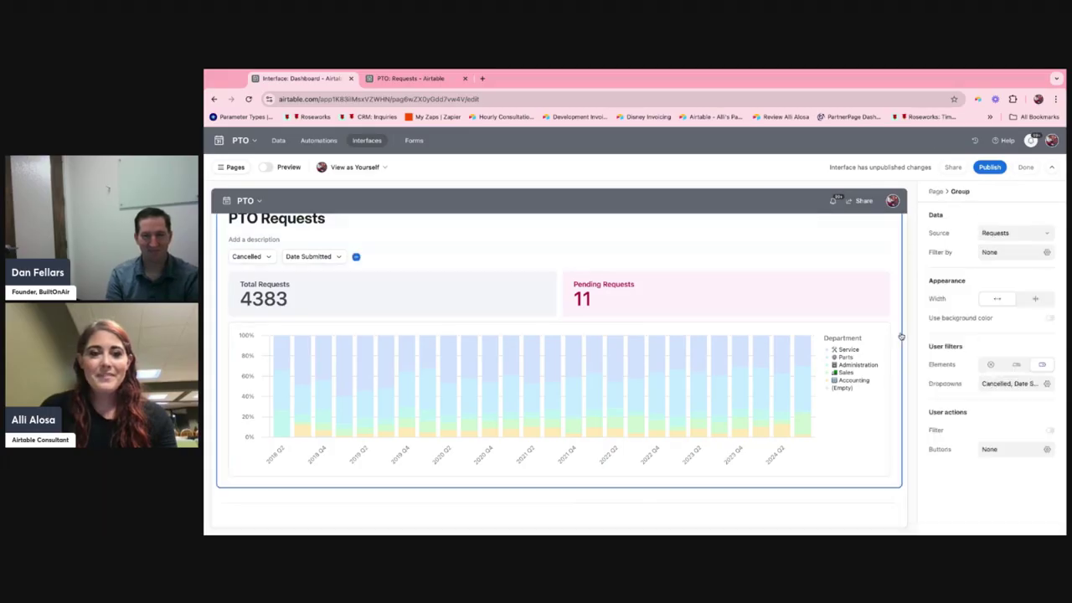
left_click(876, 457)
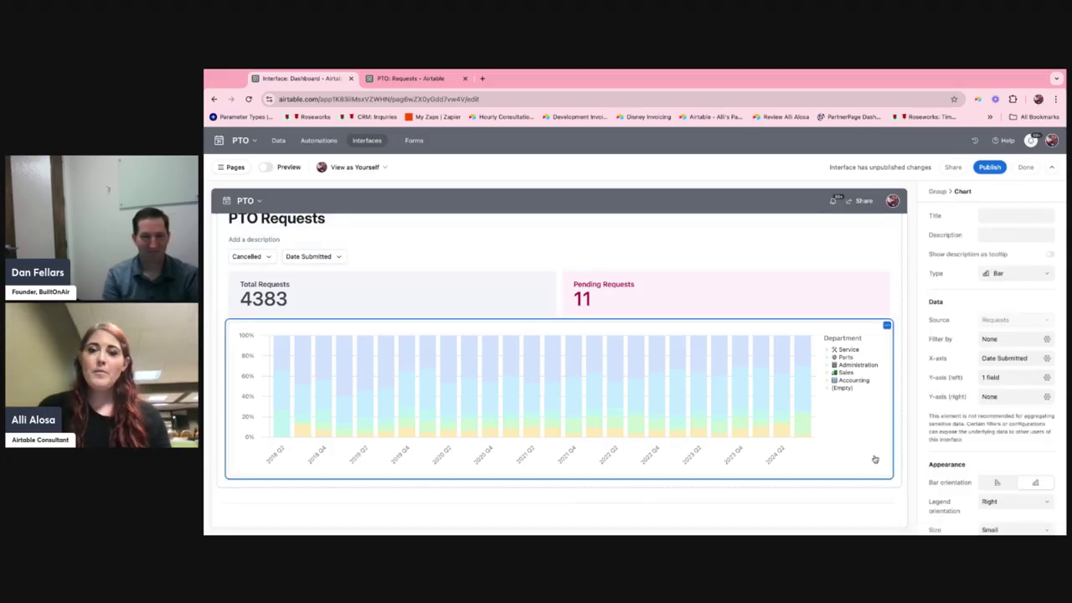
left_click(1004, 378)
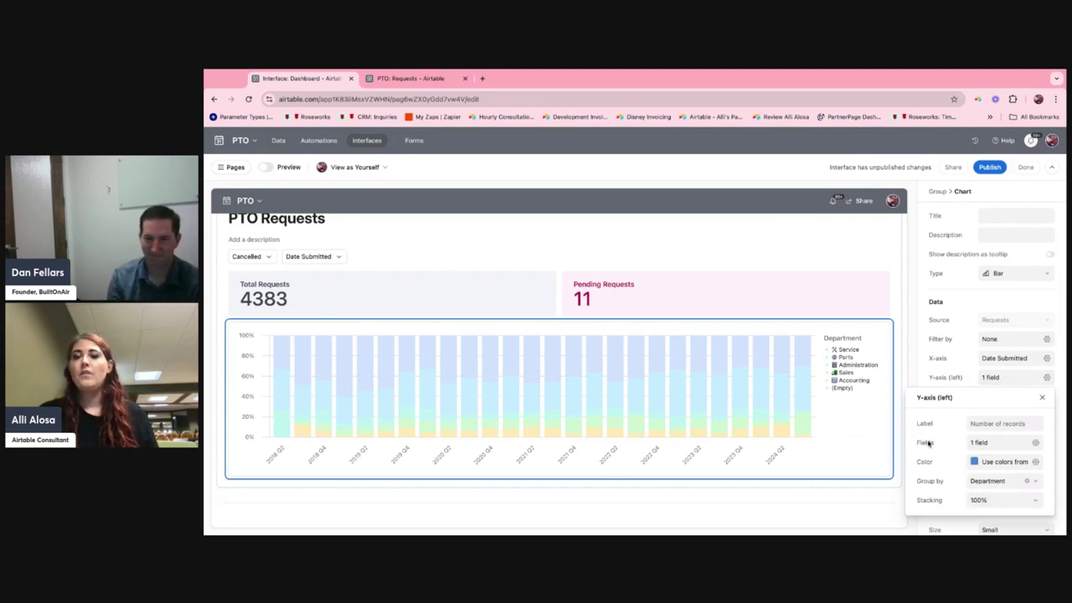
left_click(847, 293)
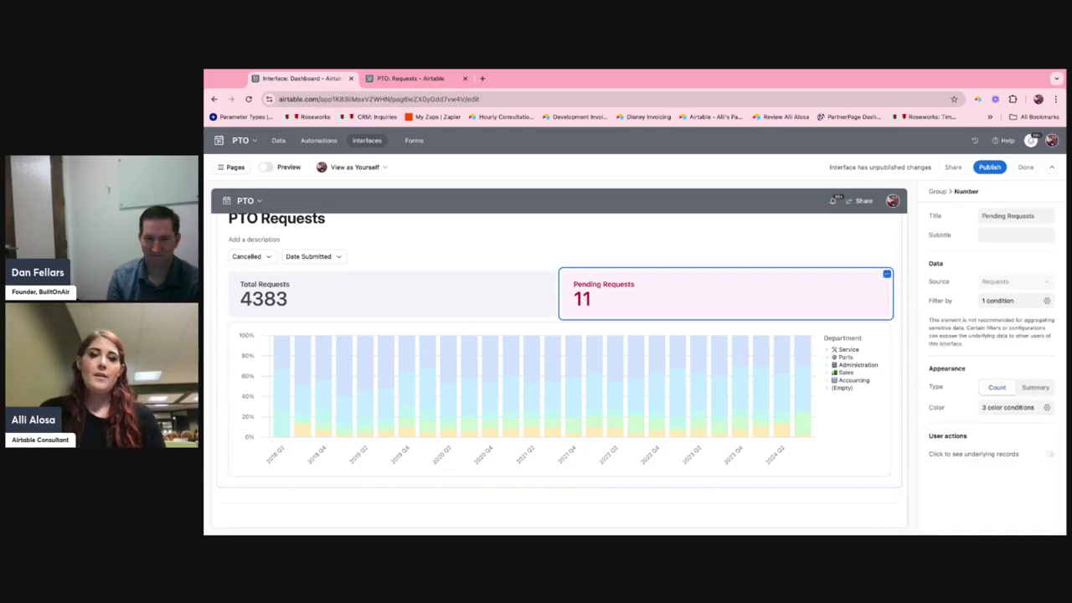
left_click(905, 265)
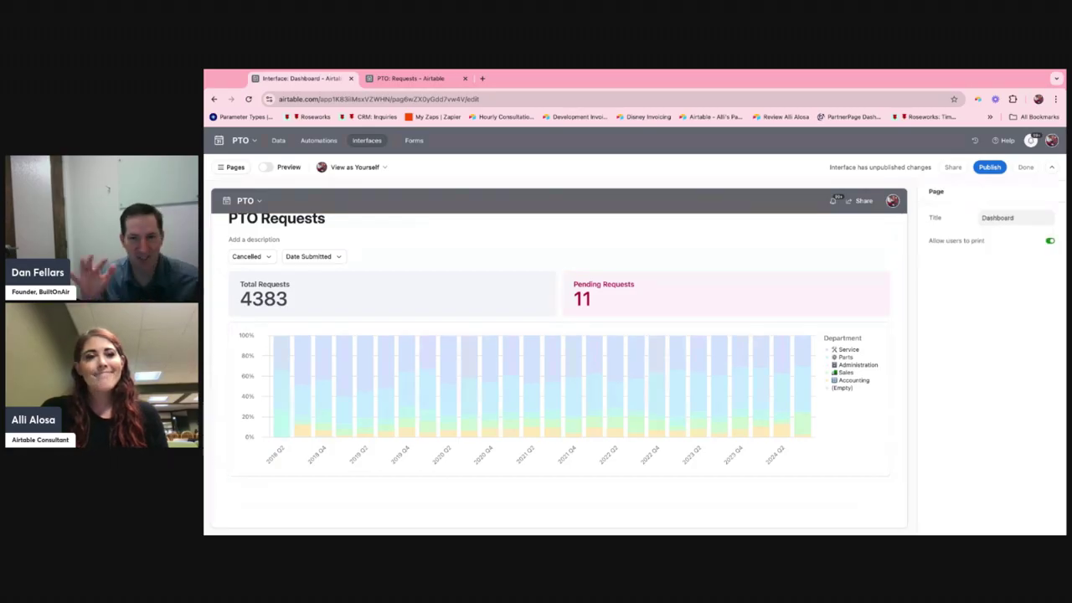
Switch the Department-grouped bar chart's left Y-axis stacking to None and then to Standard.
left_click(853, 445)
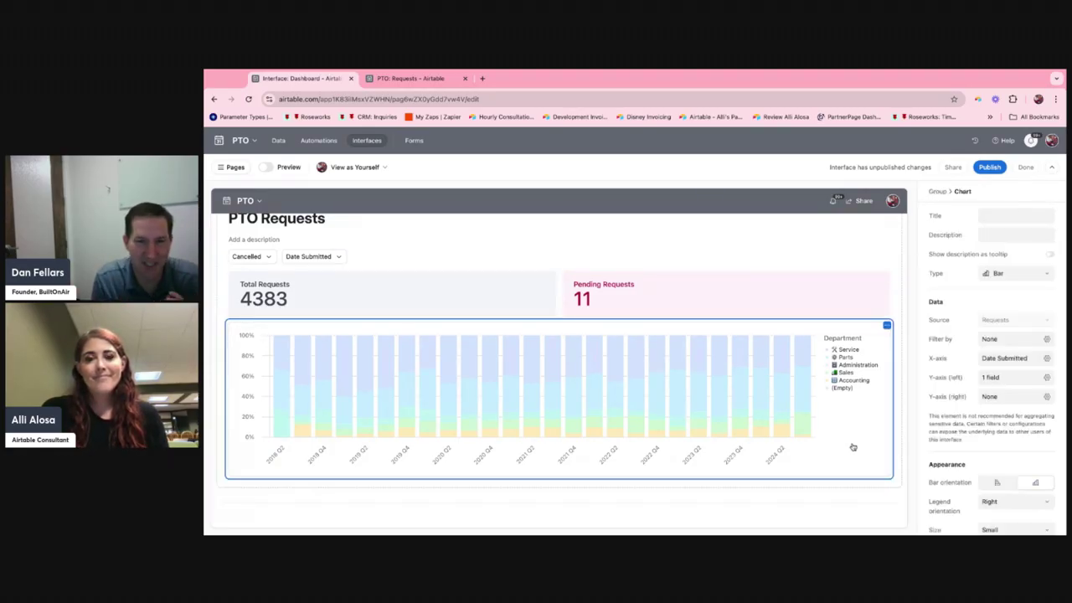
left_click(997, 378)
left_click(988, 500)
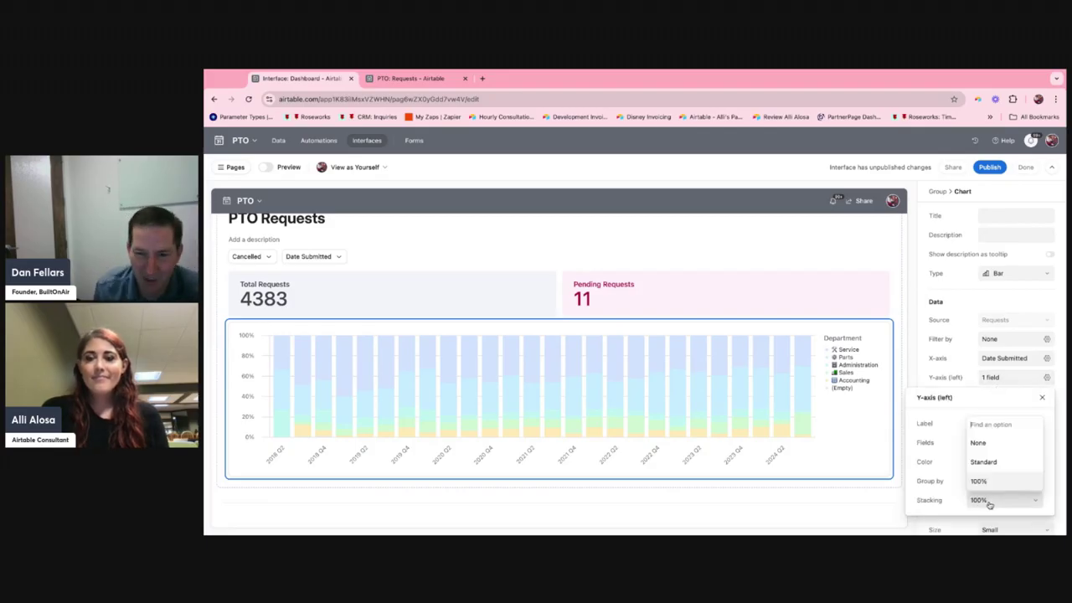
left_click(991, 443)
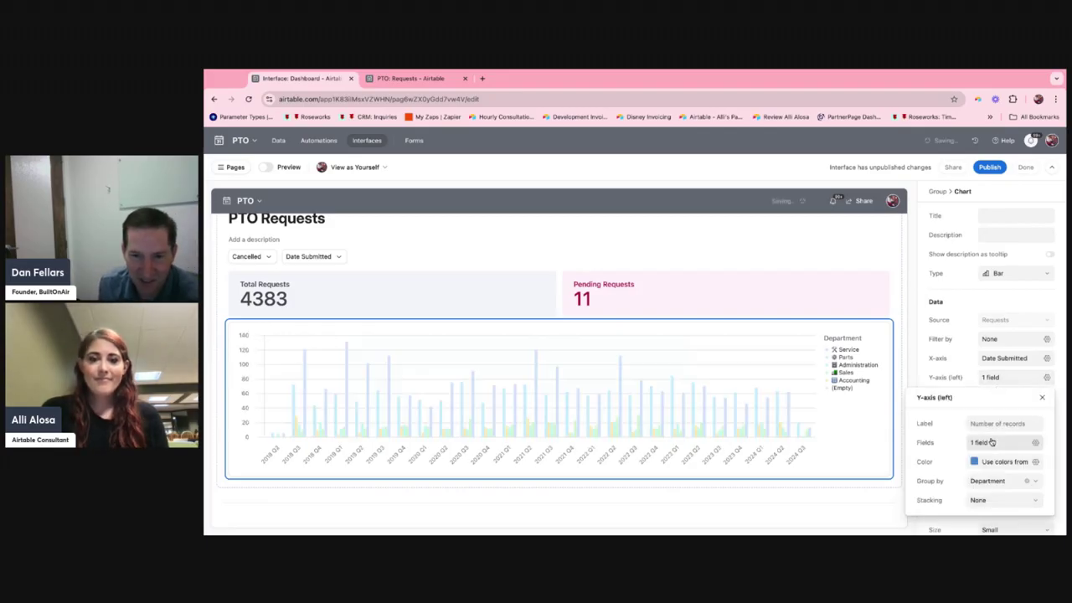
left_click(992, 500)
left_click(986, 462)
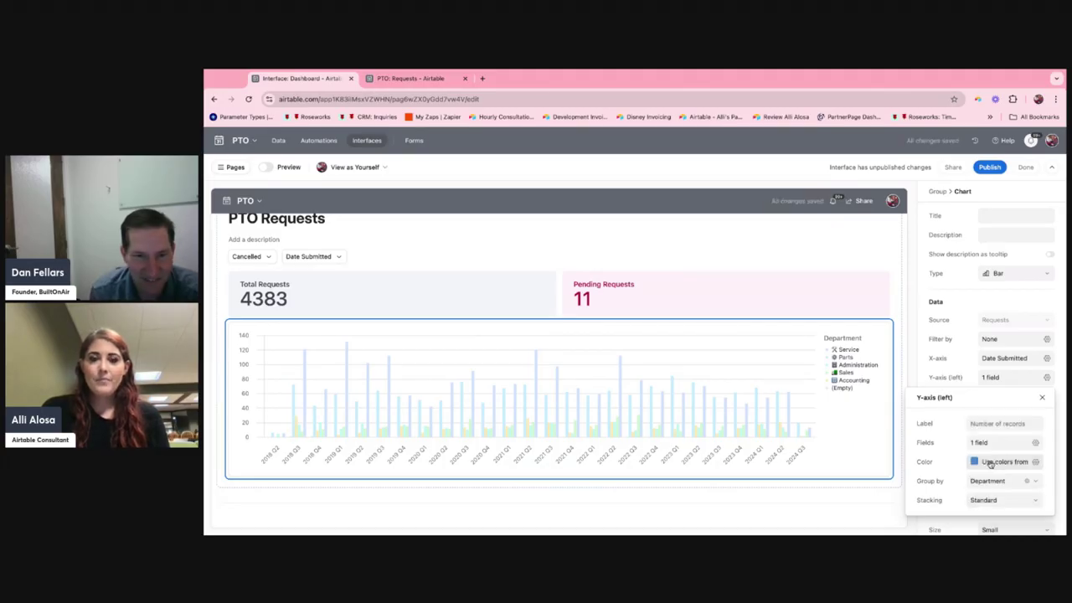
Bucket the bar chart's Date Submitted X-axis by Year and close the axis settings.
left_click(1003, 378)
left_click(1001, 378)
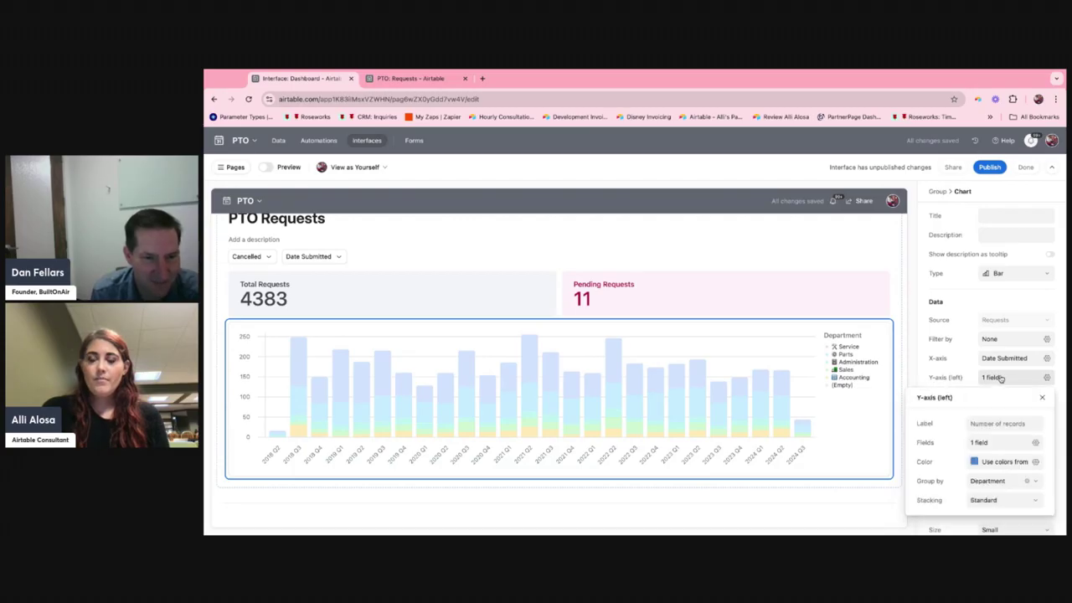
left_click(997, 360)
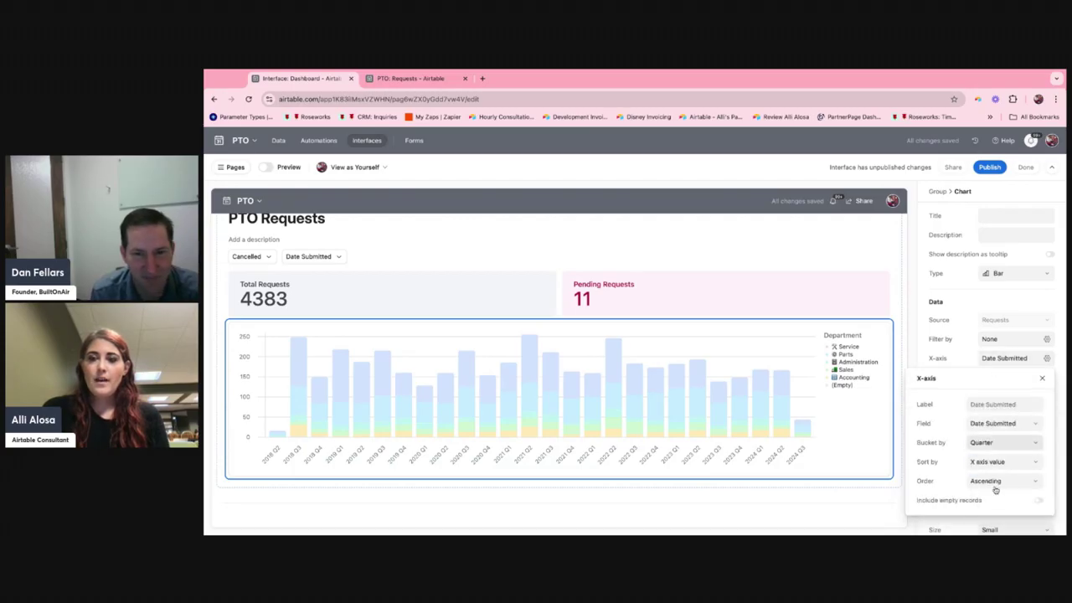
left_click(993, 442)
scroll(984, 405, "down", 2)
left_click(986, 408)
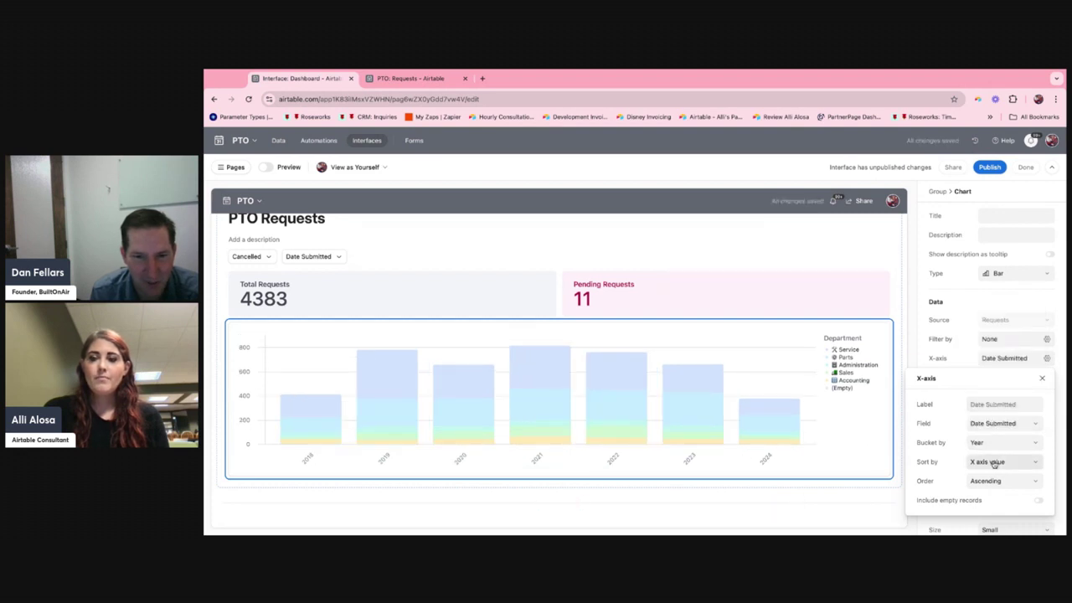
left_click(959, 357)
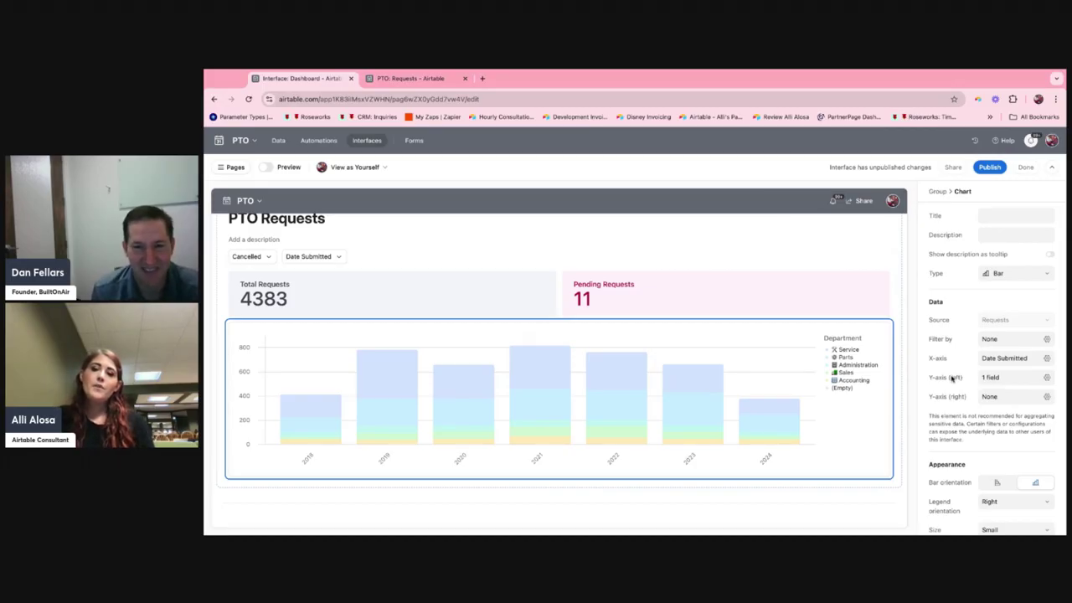
scroll(951, 378, "down", 1)
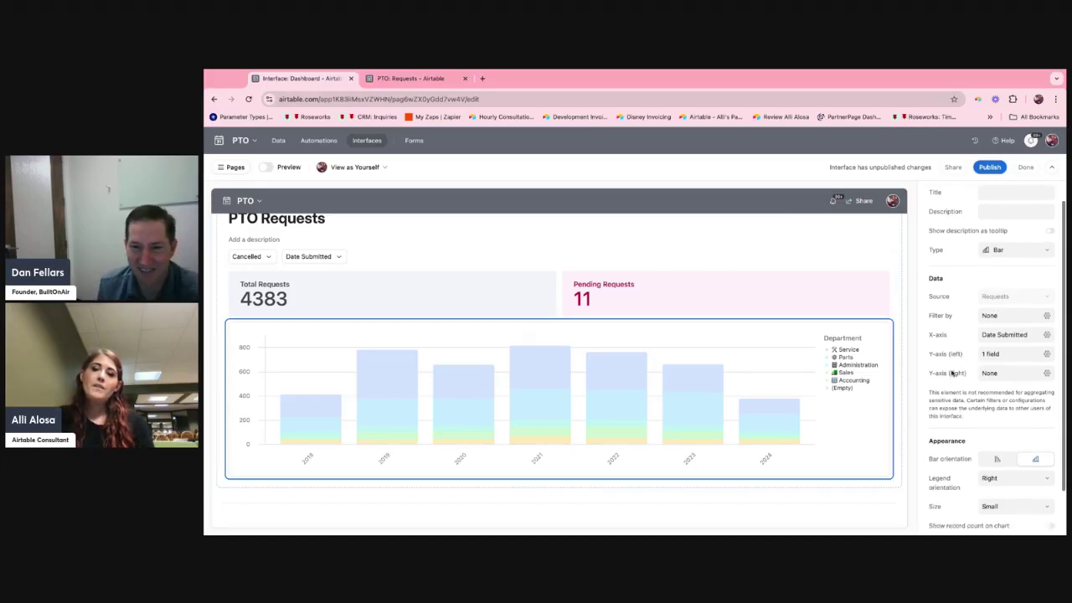
left_click(993, 354)
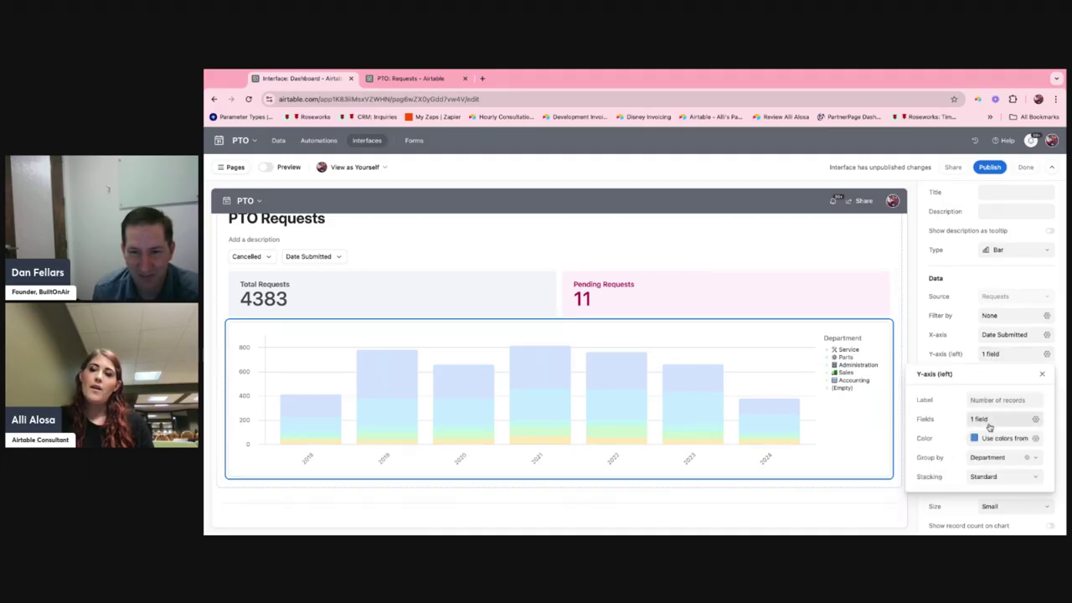
left_click(959, 355)
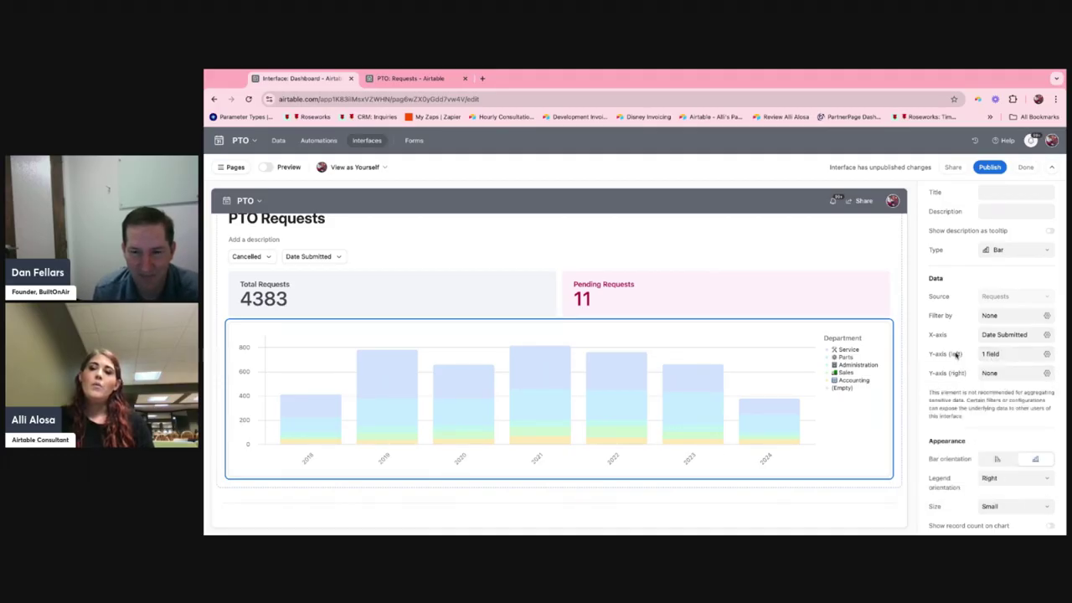
left_click(1007, 354)
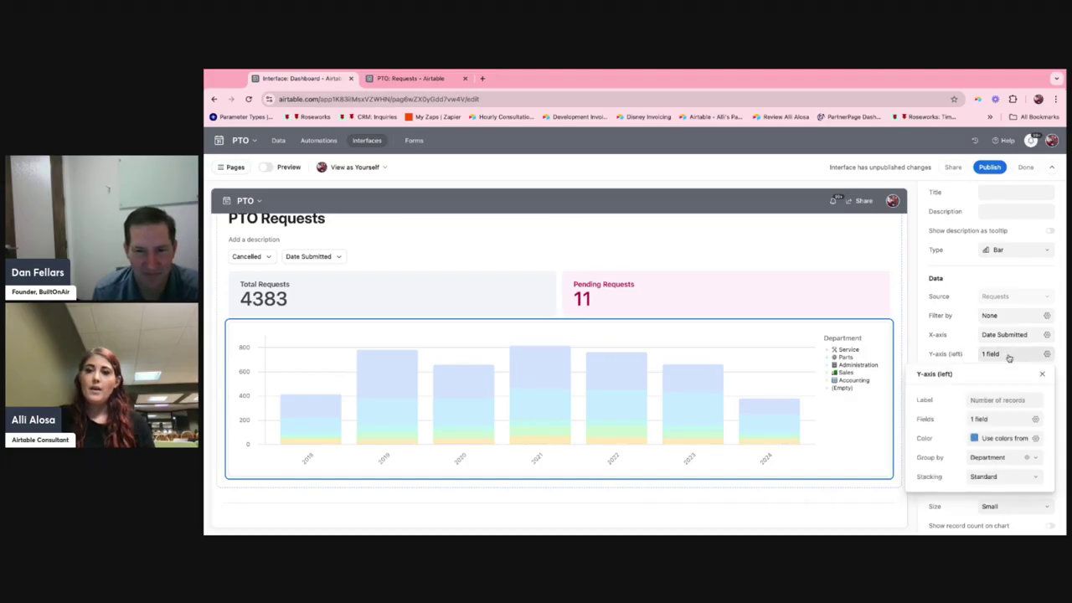
left_click(1003, 336)
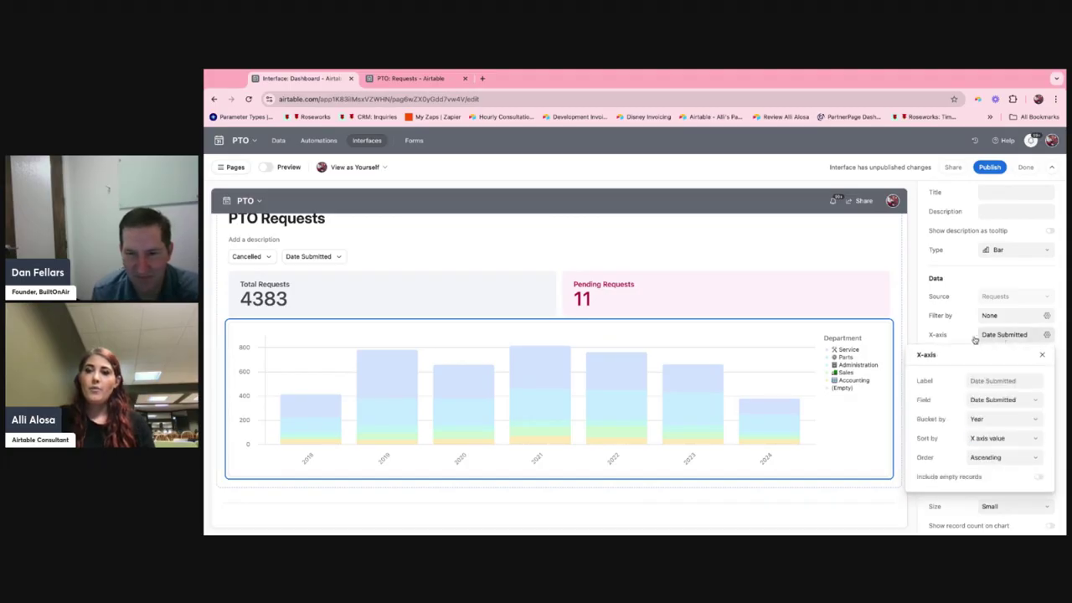
left_click(961, 336)
Try adding Reminders Sent as a second averaged field on the chart's left Y-axis, and remove that field again.
left_click(996, 354)
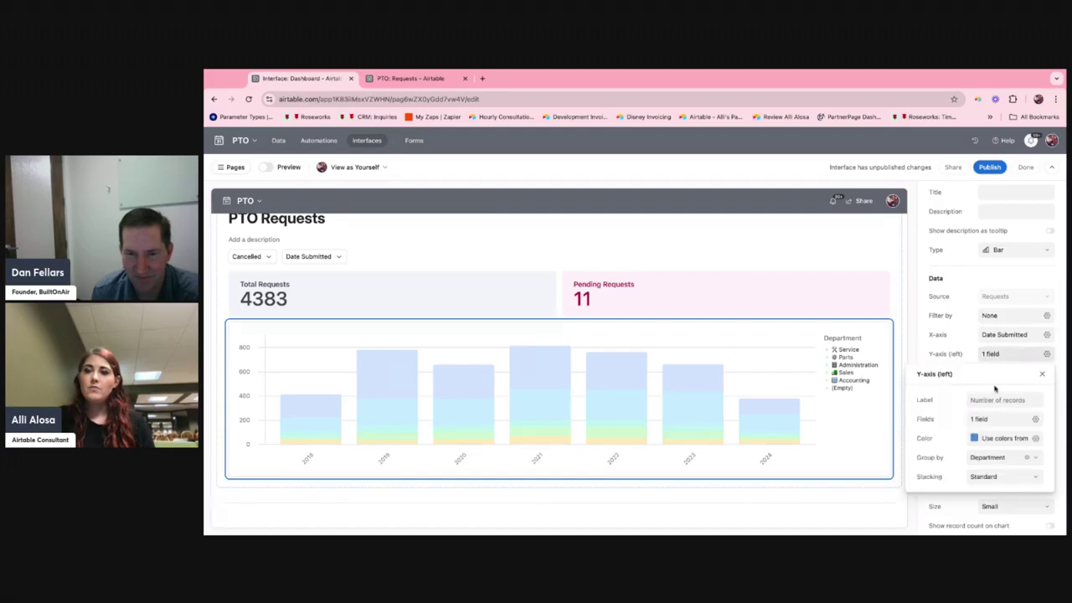
left_click(990, 423)
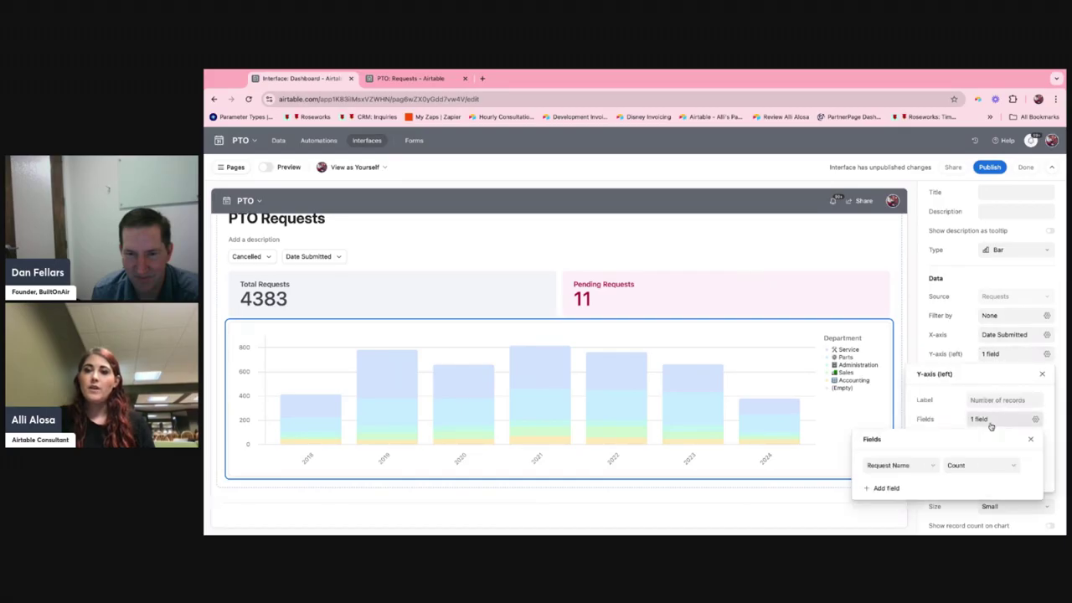
left_click(883, 488)
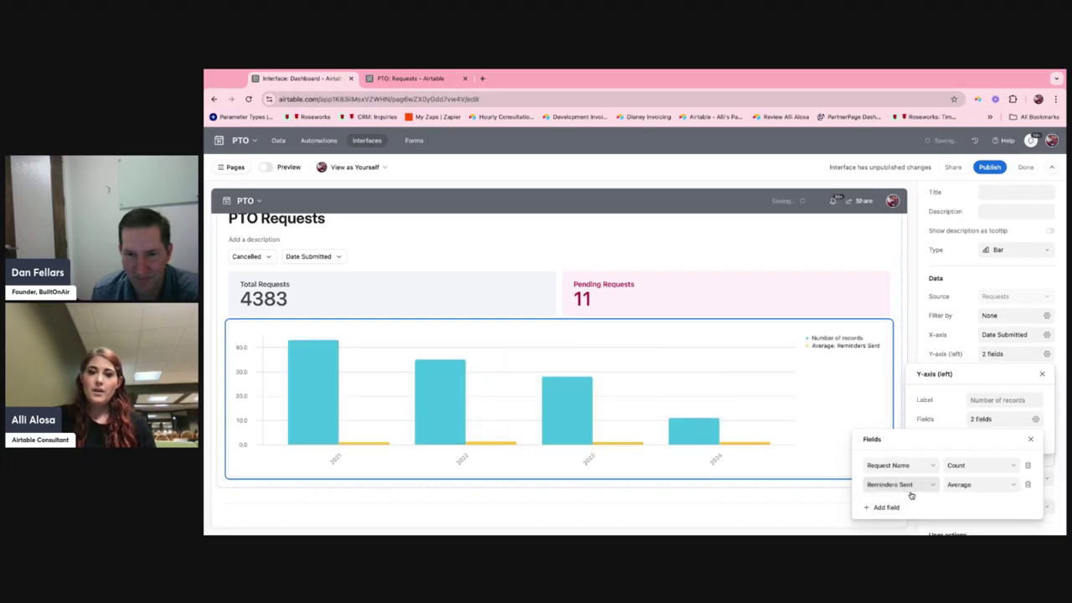
left_click(914, 487)
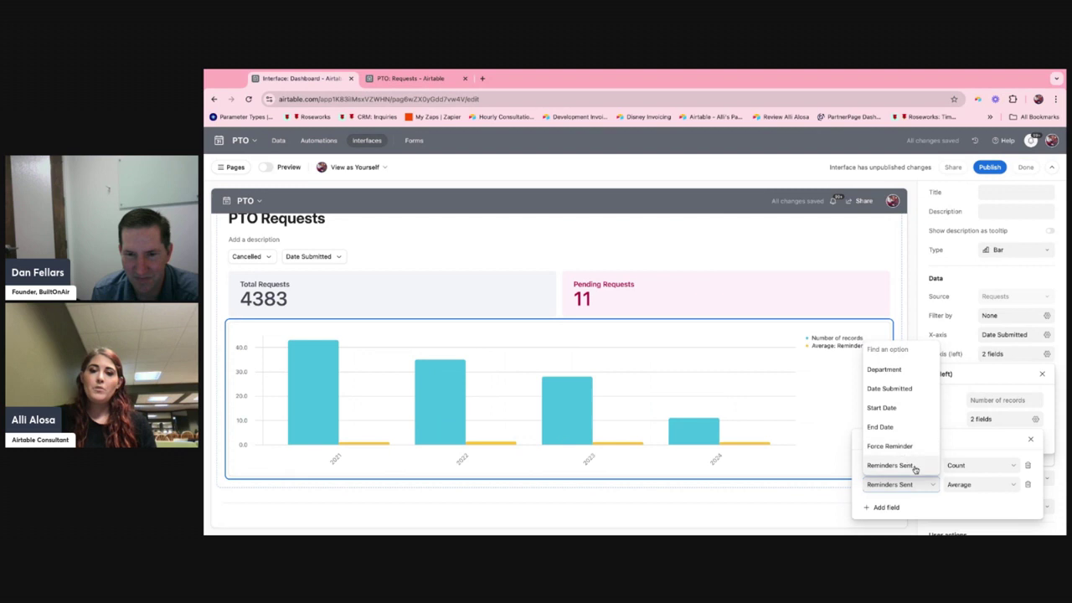
scroll(915, 469, "down", 2)
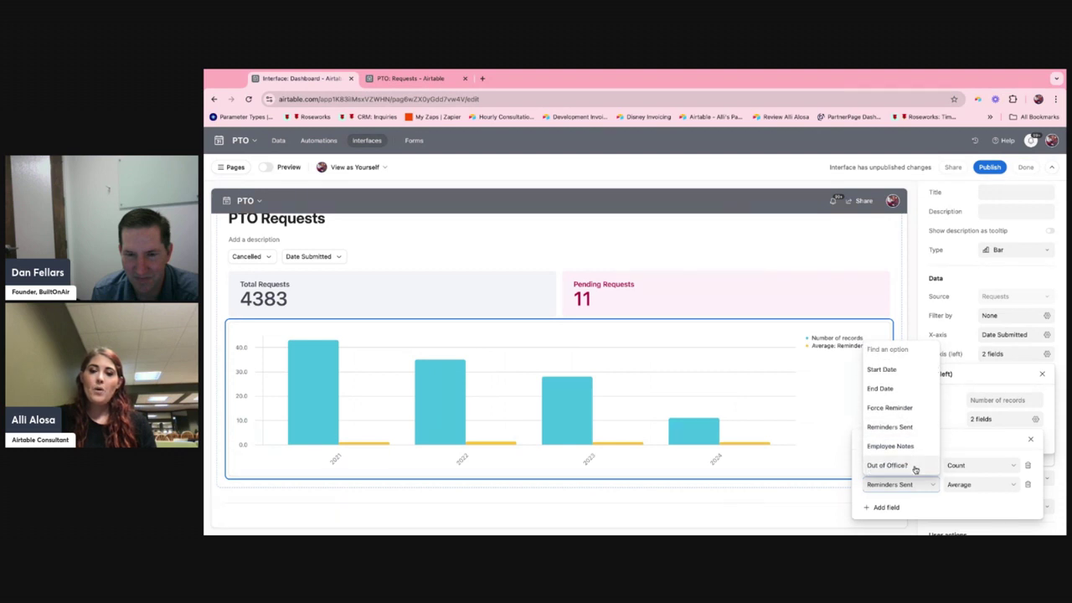
left_click(972, 452)
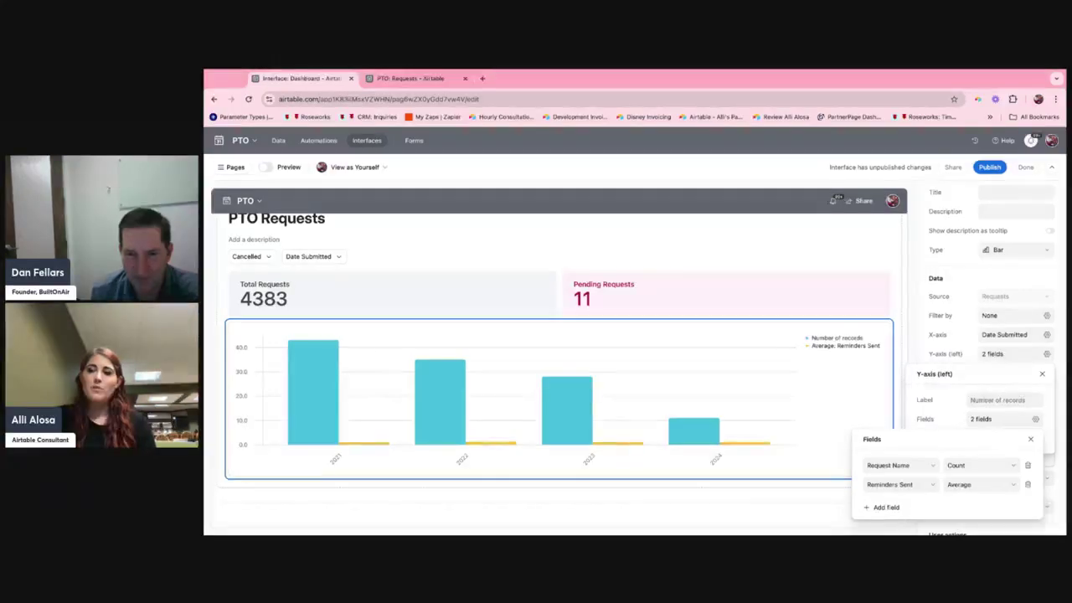
left_click(1027, 484)
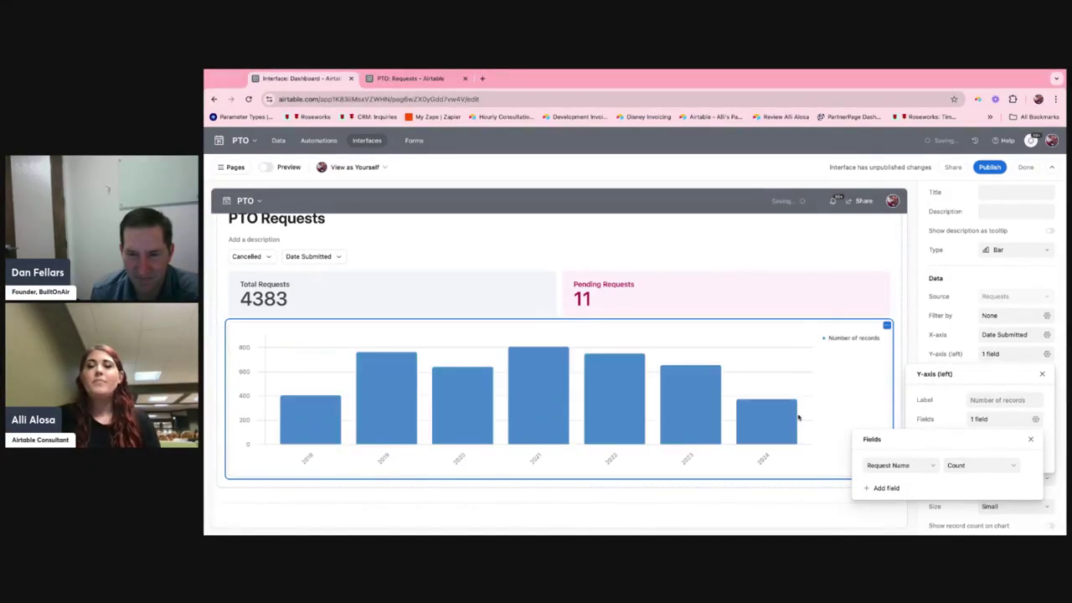
left_click(973, 358)
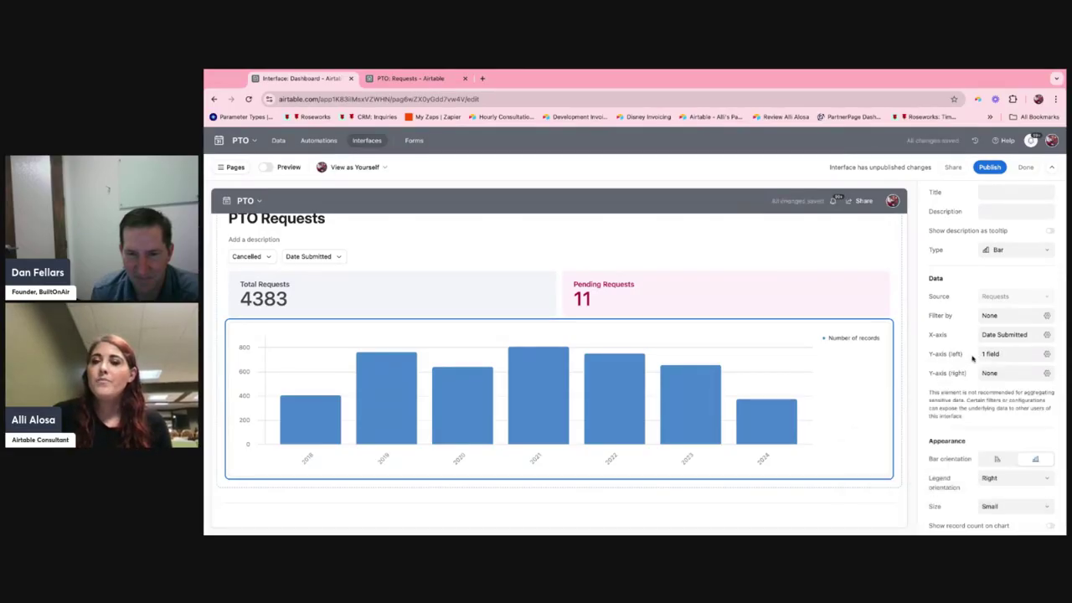
Try the Scatter chart type, inspect the 2023 and 2024 points, and switch the chart back to Bar.
scroll(972, 358, "down", 1)
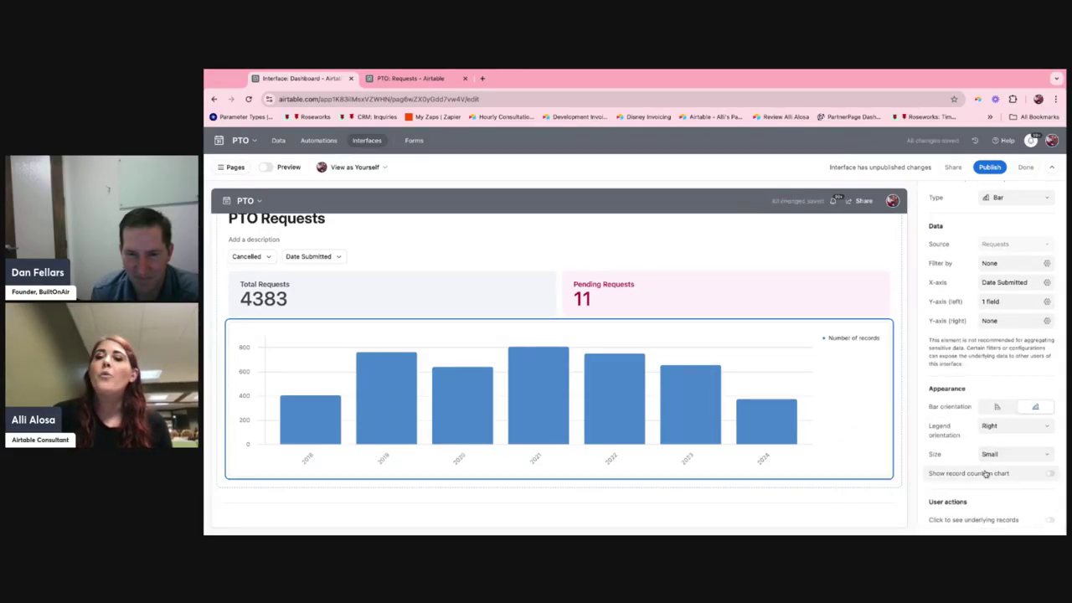
scroll(1023, 312, "up", 2)
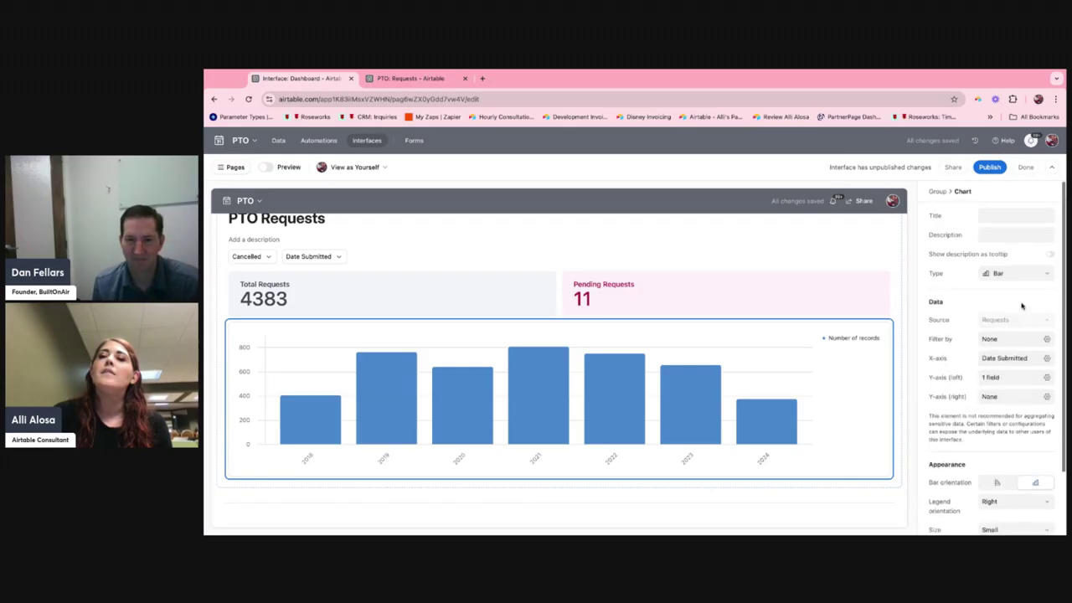
left_click(1020, 275)
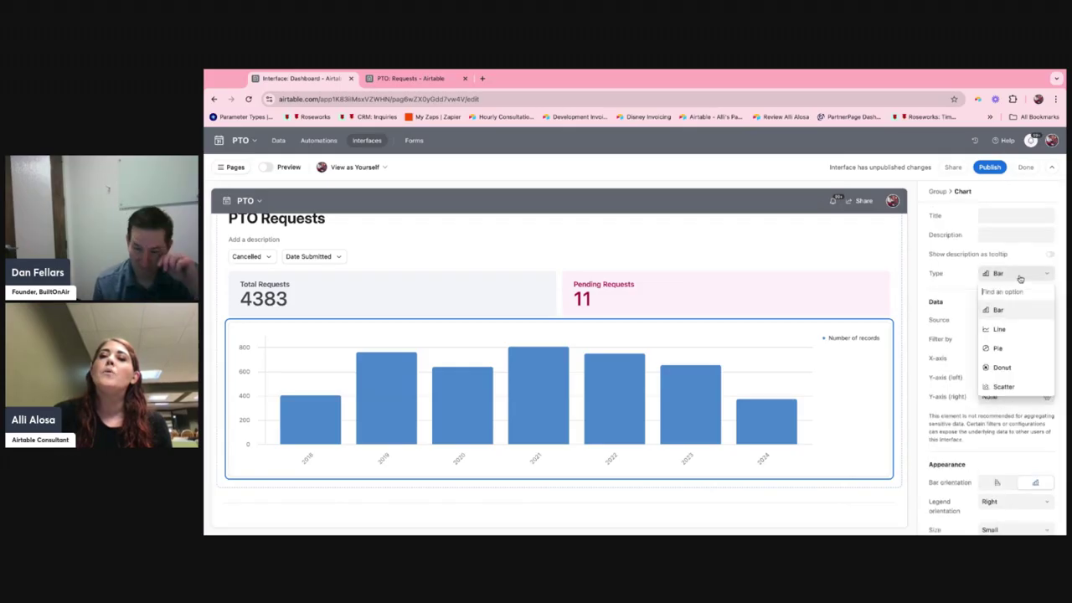
left_click(1019, 389)
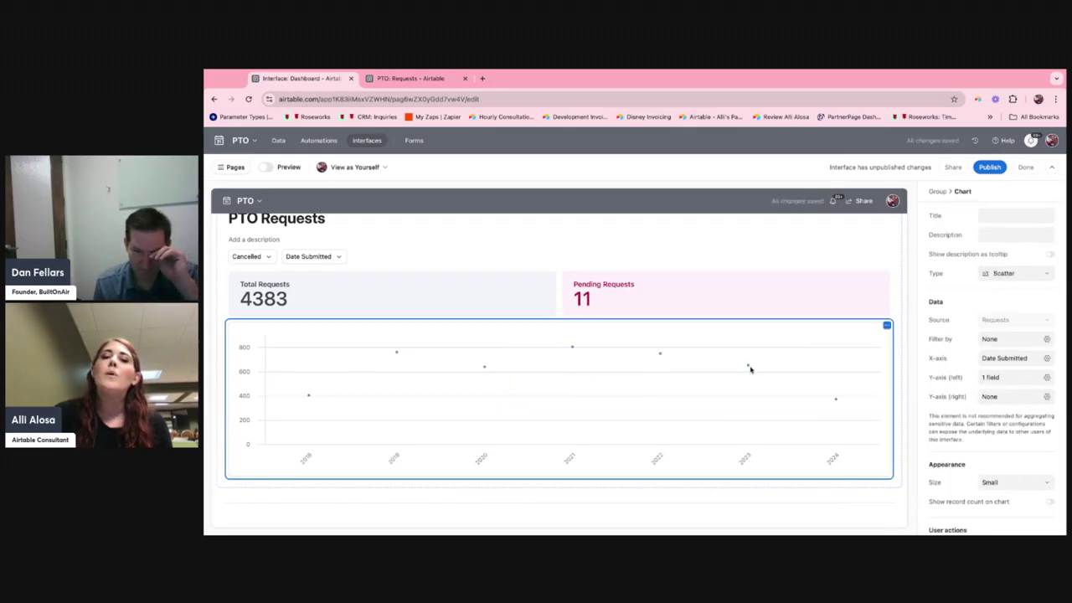
mouse_move(748, 367)
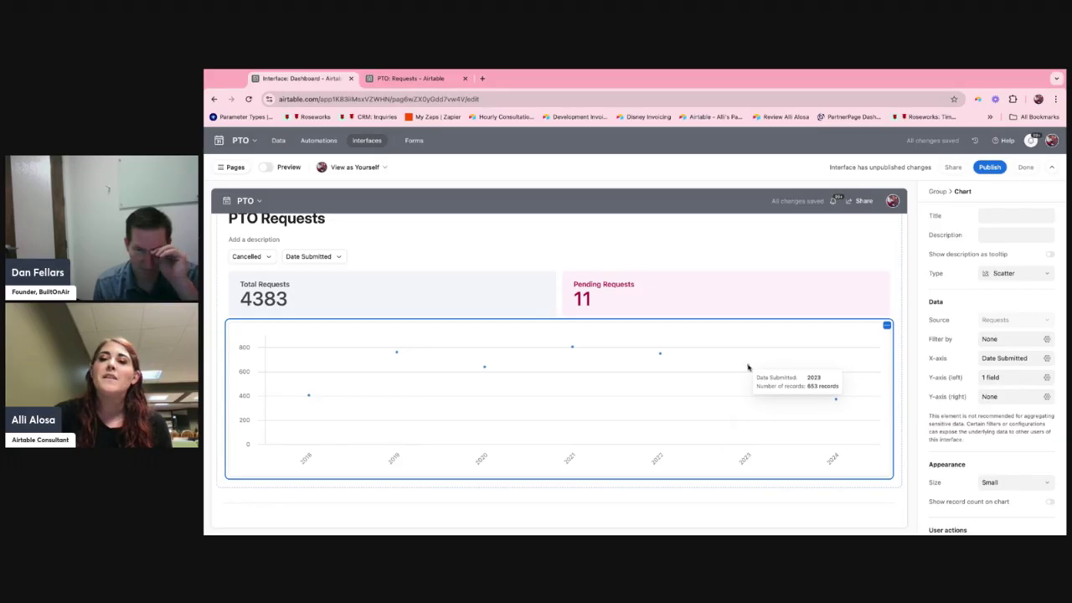
mouse_move(836, 401)
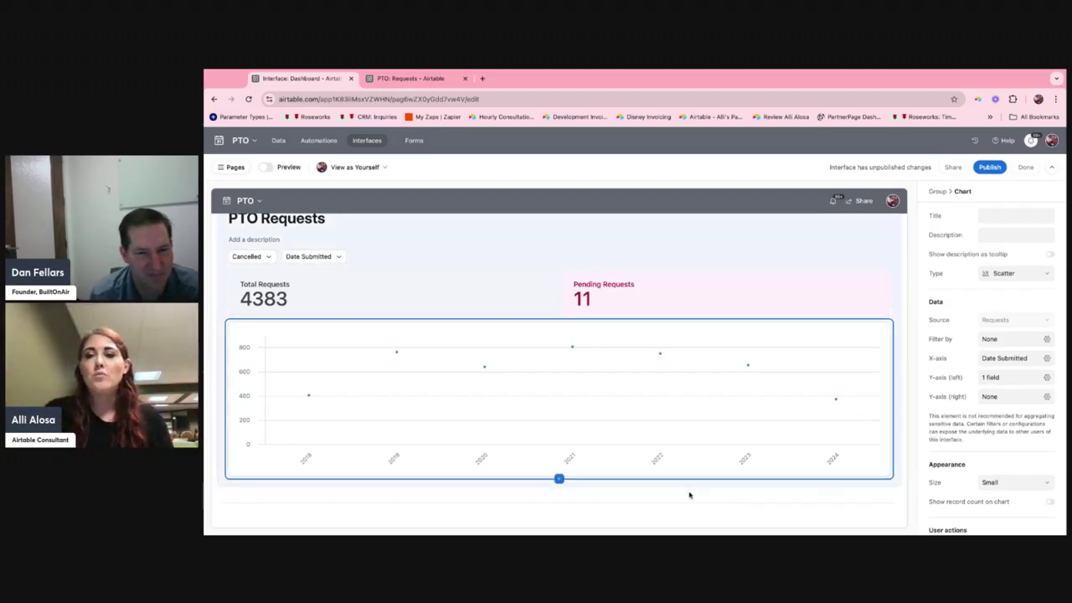
left_click(1006, 279)
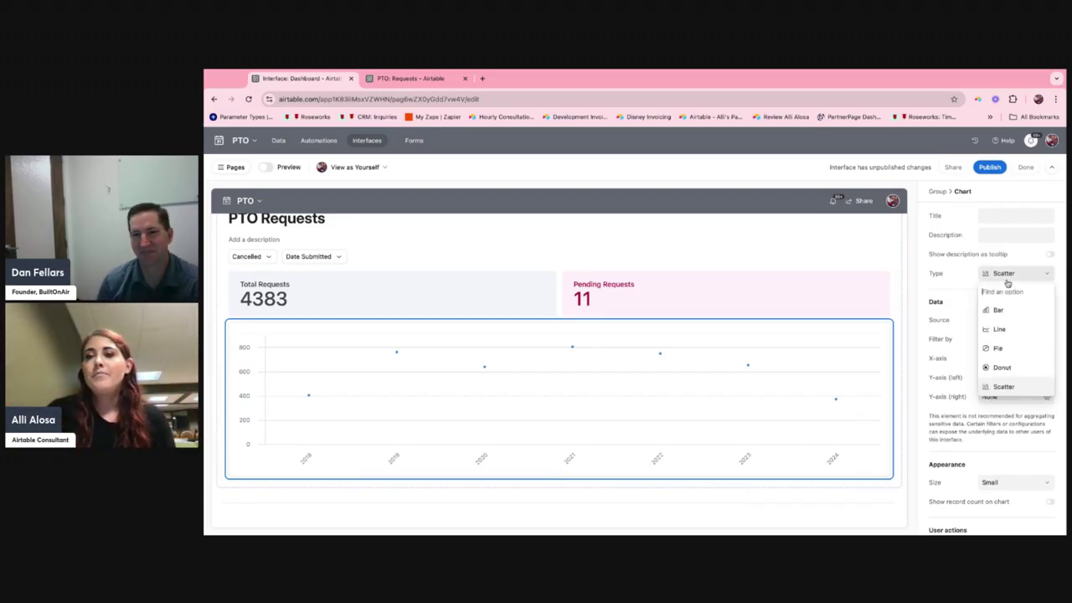
left_click(1004, 310)
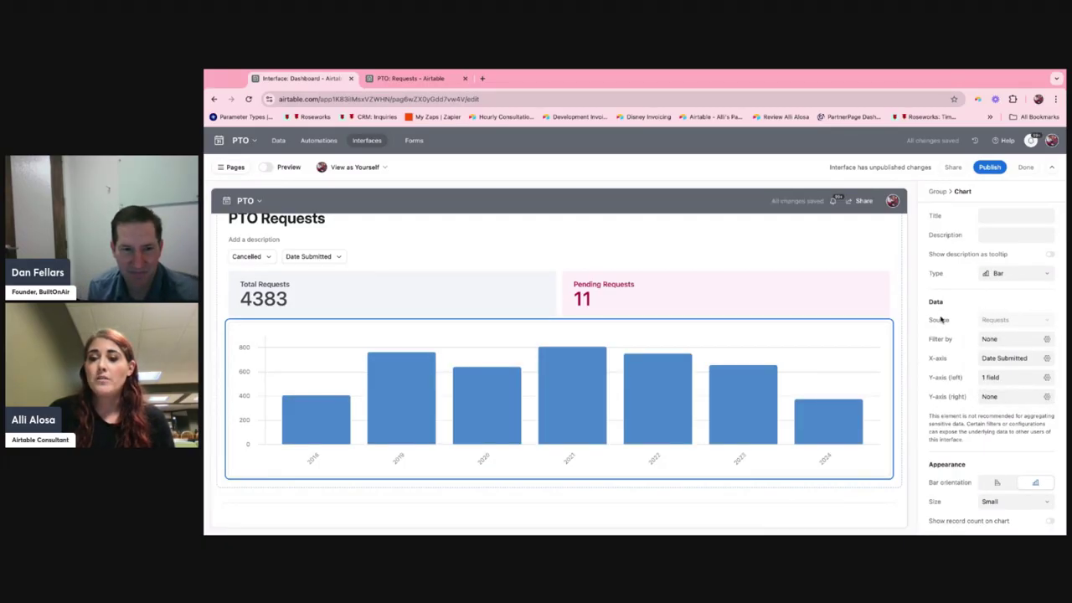
scroll(941, 319, "down", 2)
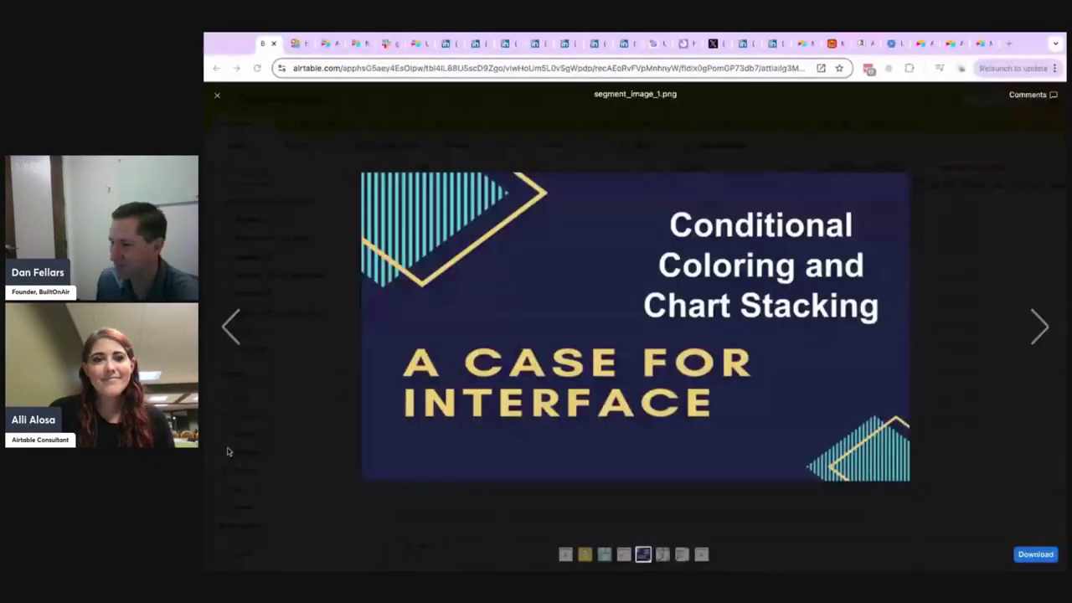
Advance the segment slides to Field Focus and switch to the admin panel's Managed apps page.
left_click(1038, 328)
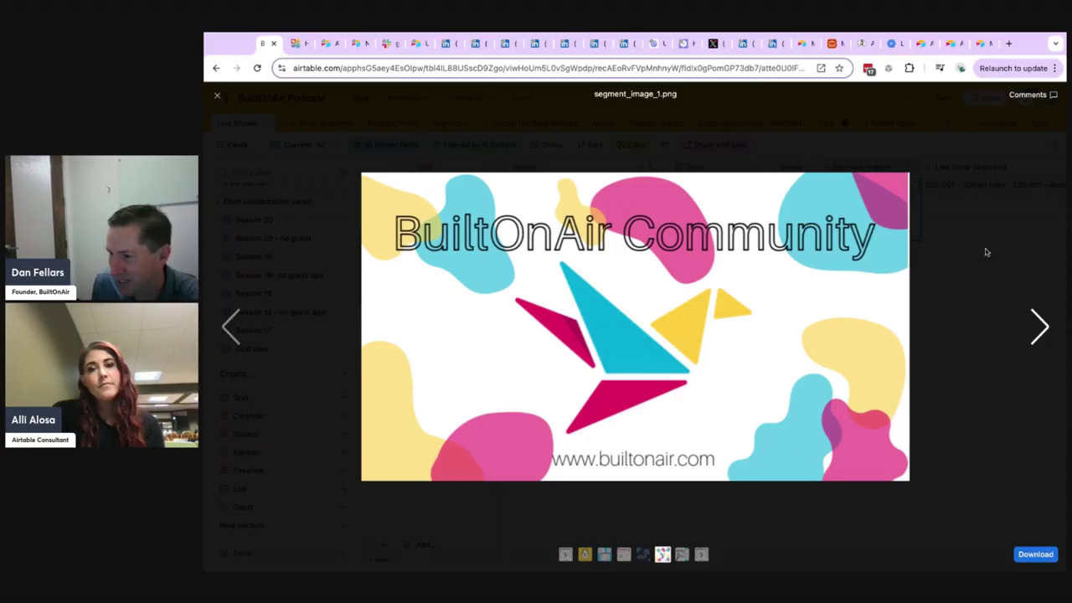
left_click(1031, 326)
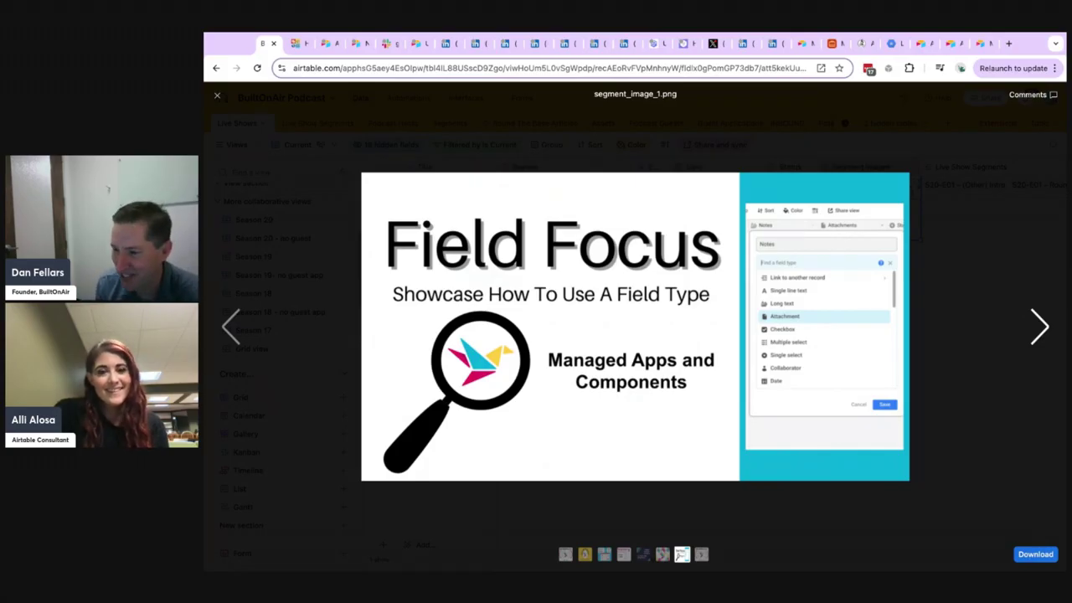
left_click(919, 45)
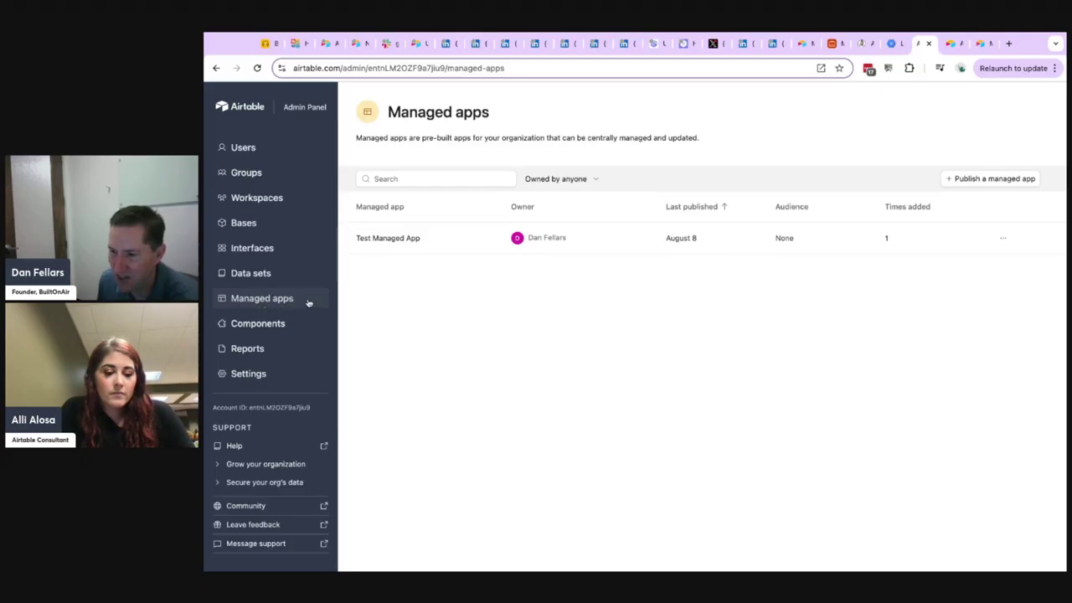
Open the form for publishing a managed app, enable Create from existing base, and view the available bases.
left_click(971, 178)
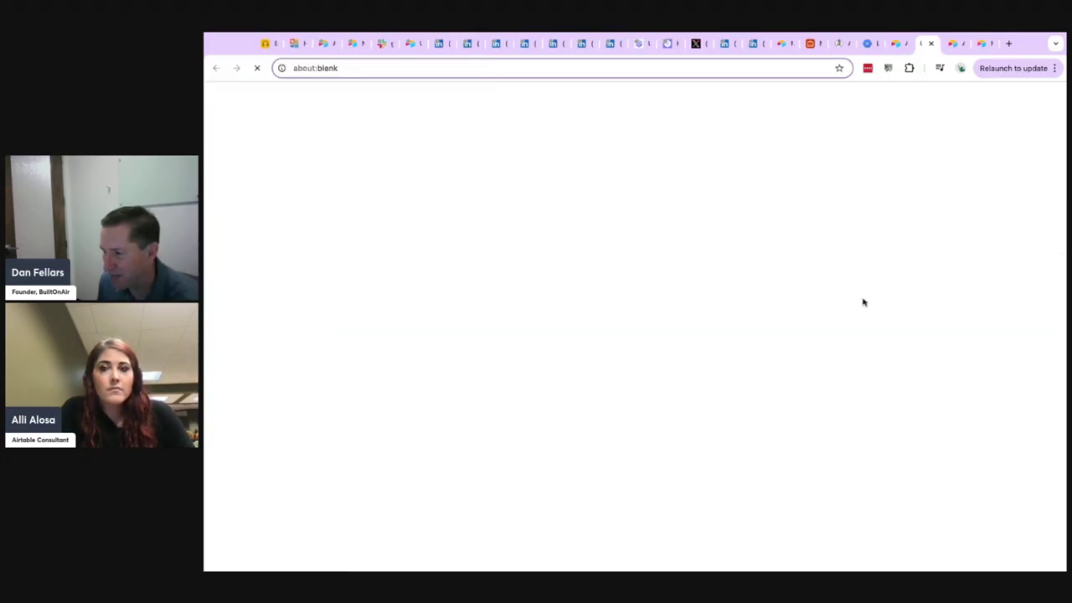
left_click(390, 166)
left_click(395, 214)
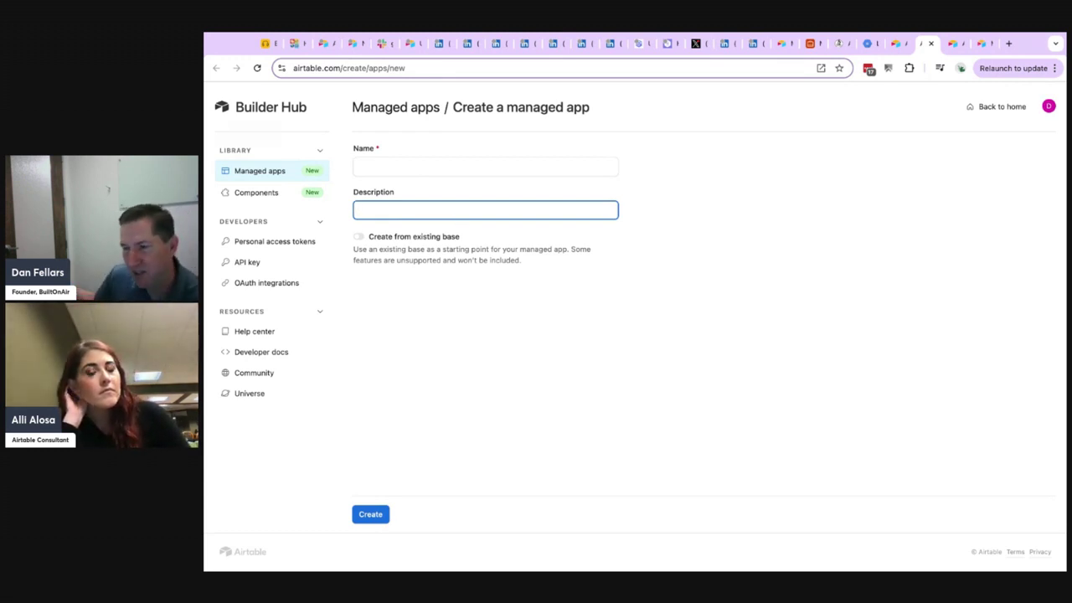
left_click(359, 241)
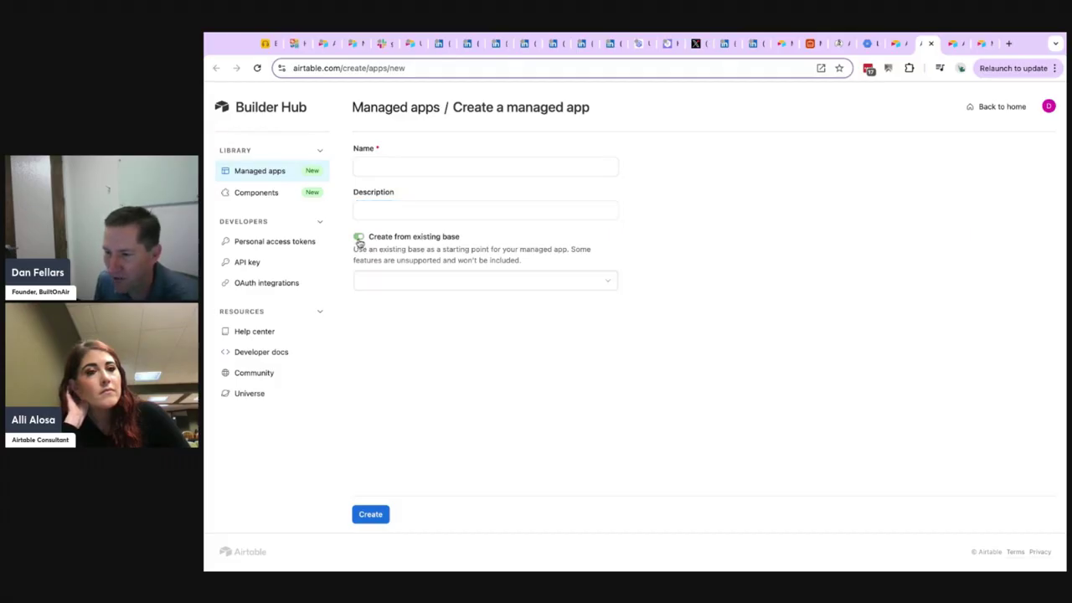
left_click(399, 280)
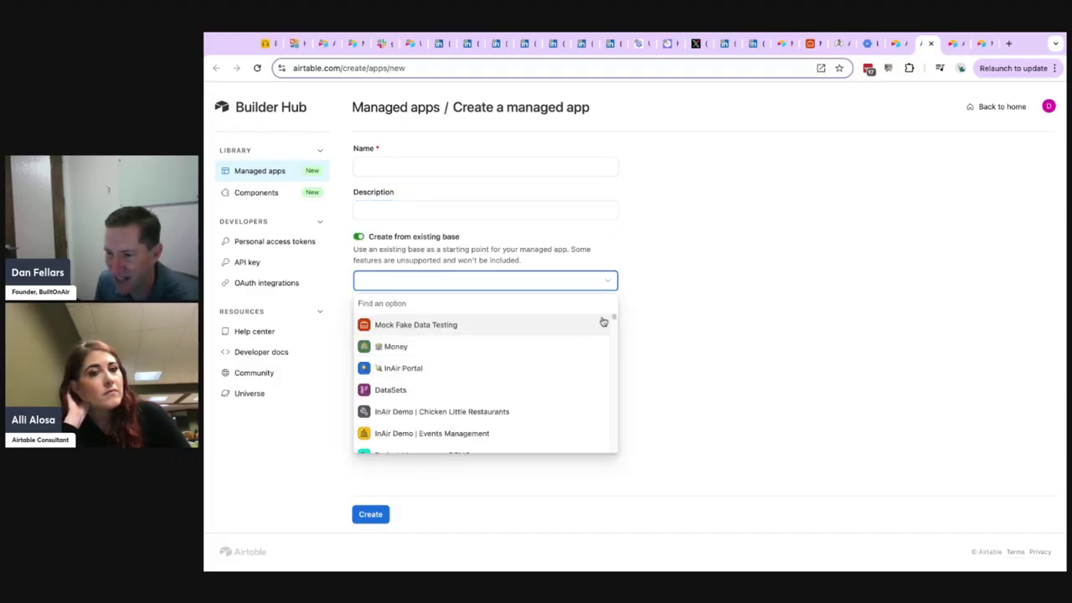
left_click(667, 266)
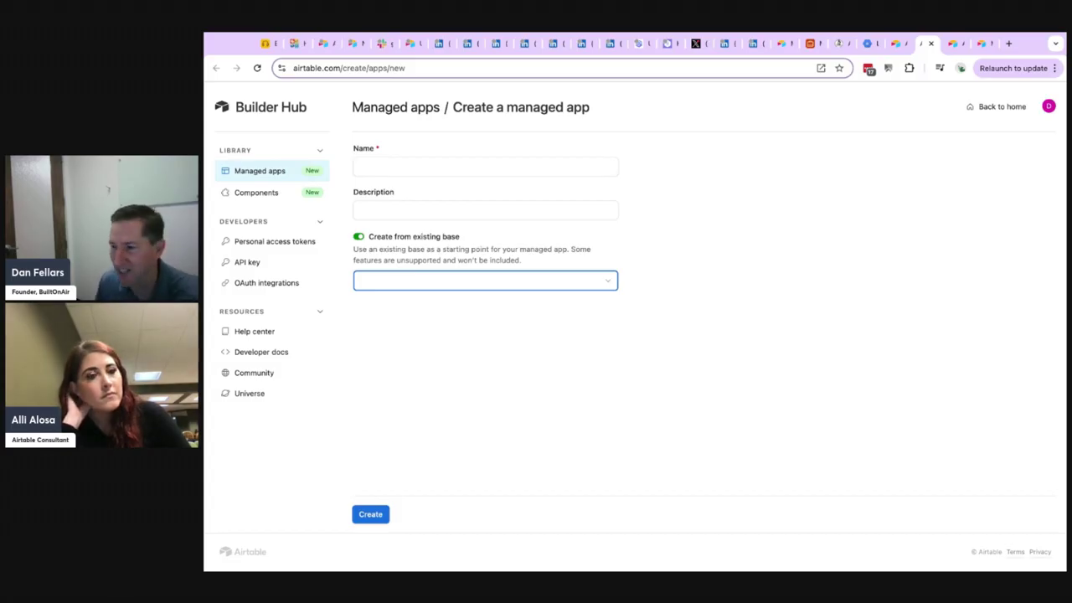
Return to the Managed apps list, open Test Managed App, review its contents, and go back to its overview.
left_click(896, 45)
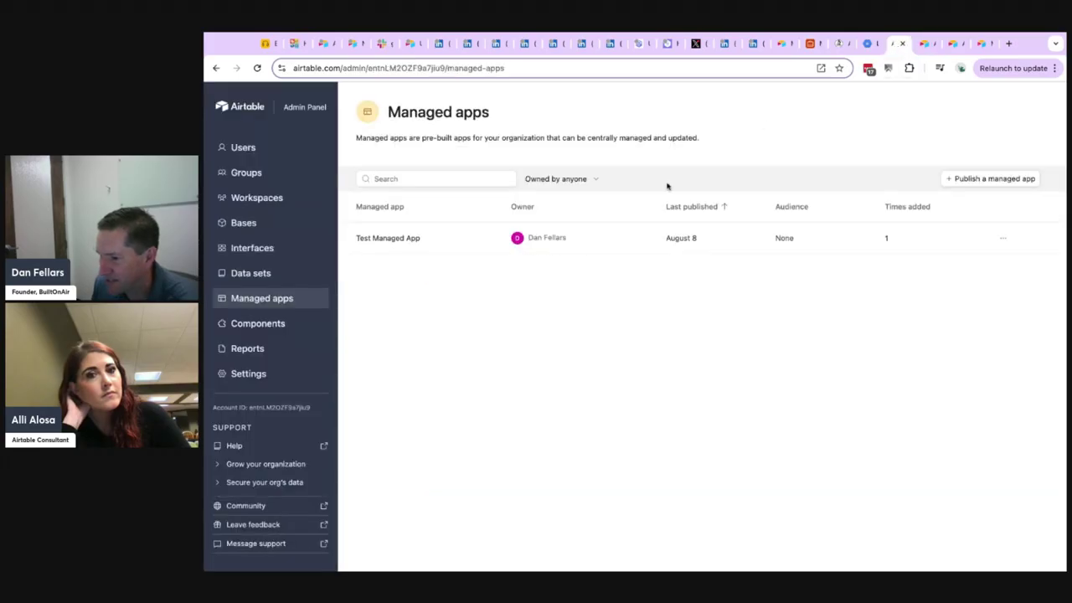
left_click(410, 242)
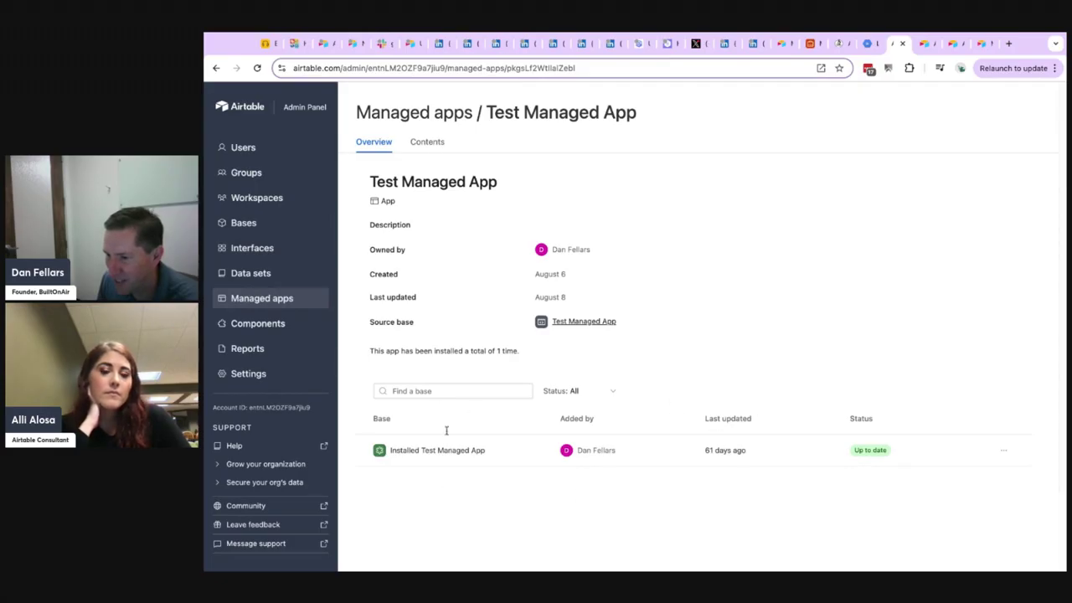
left_click(428, 143)
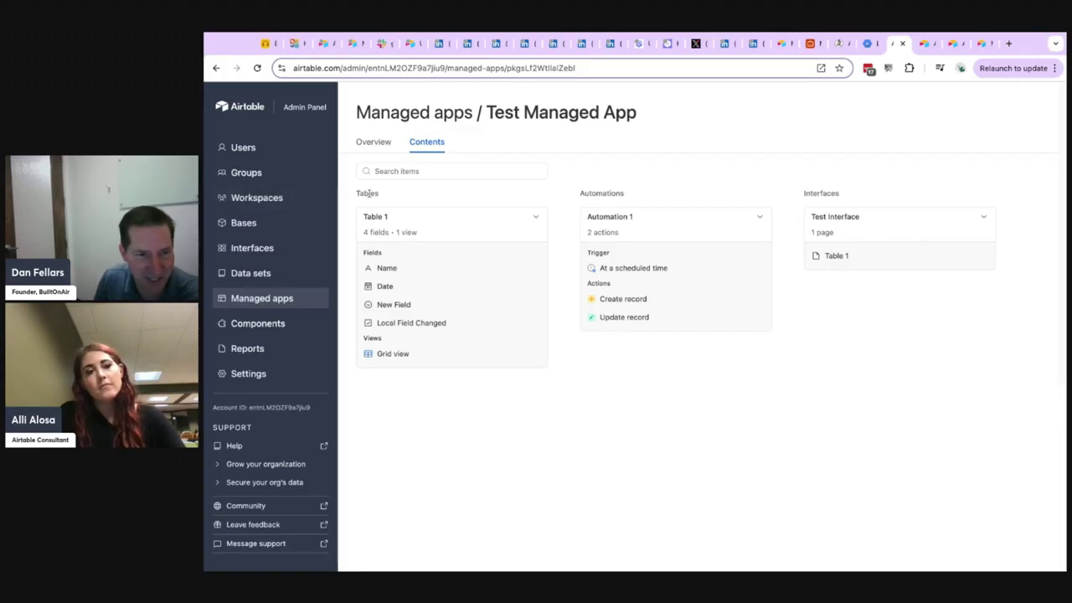
left_click_drag(369, 193, 758, 192)
left_click(793, 193)
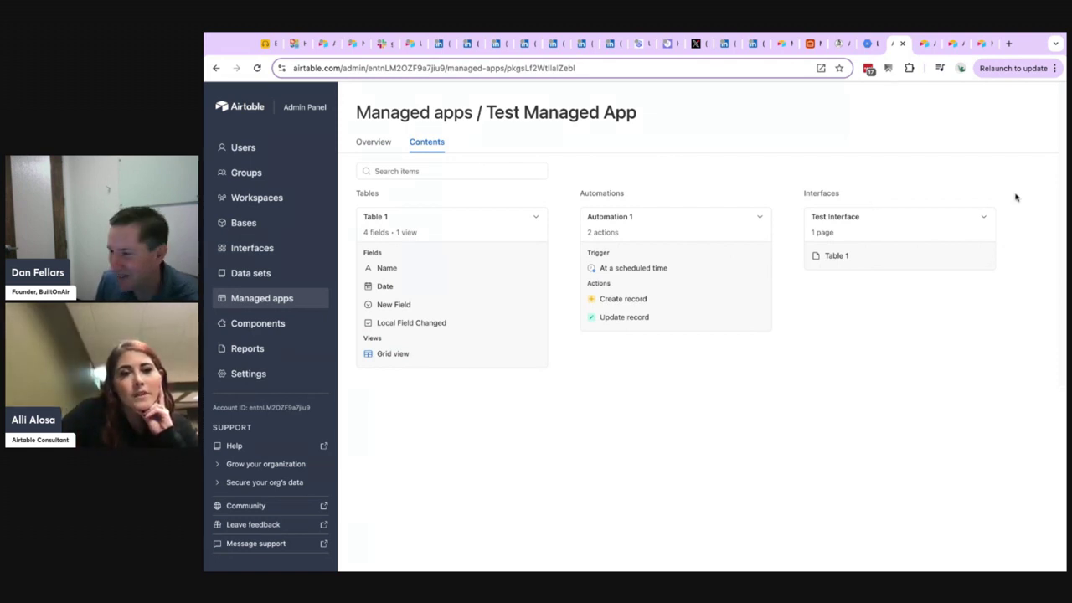
left_click(377, 144)
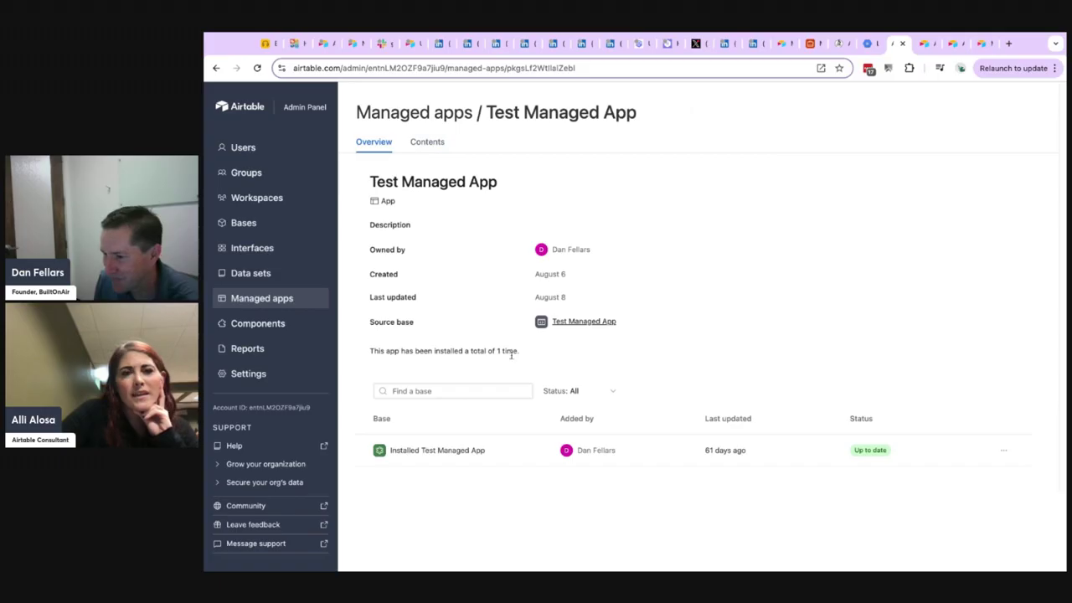
Open the source base of Test Managed App and view its Development options.
left_click(590, 323)
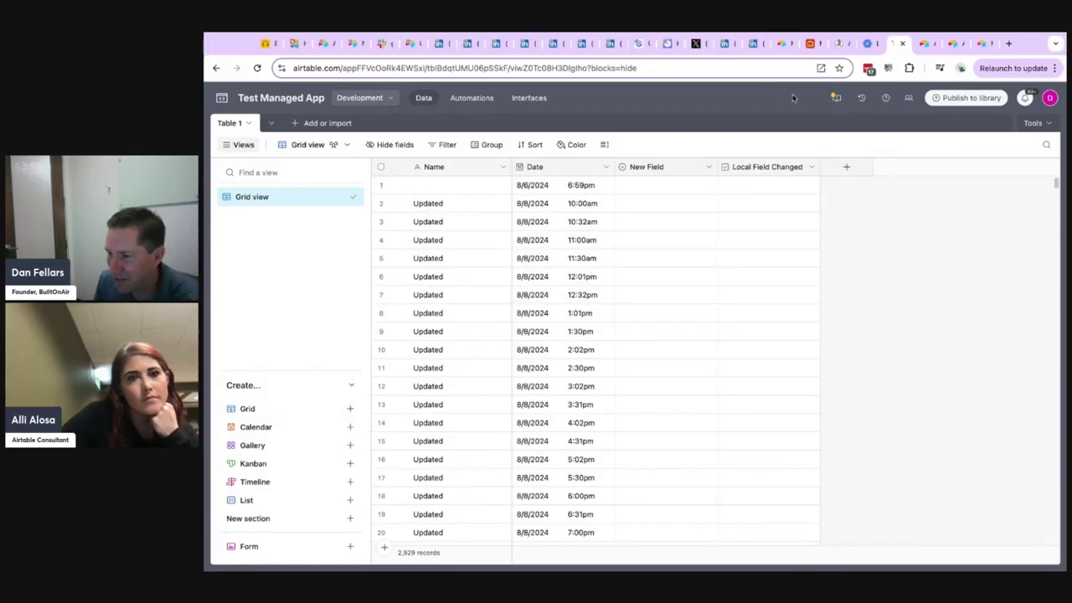
left_click(366, 101)
left_click(675, 99)
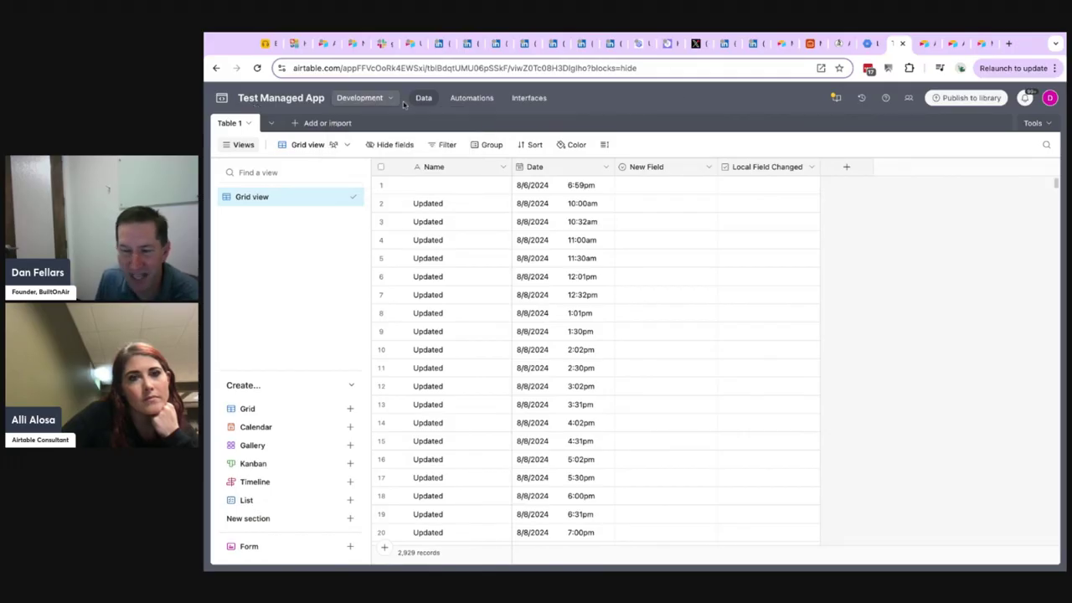
left_click(353, 99)
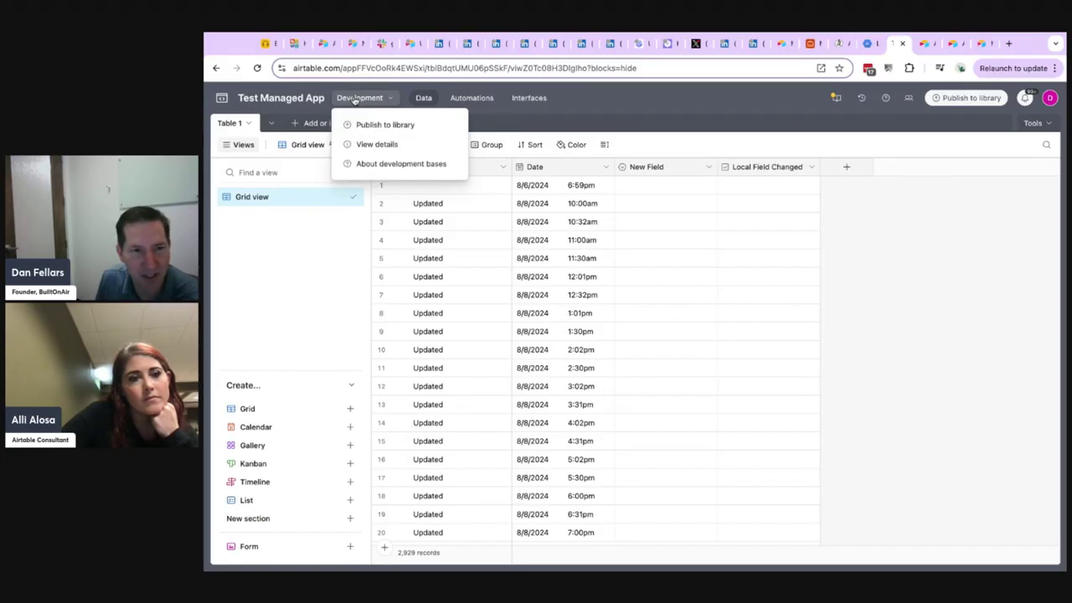
left_click(902, 212)
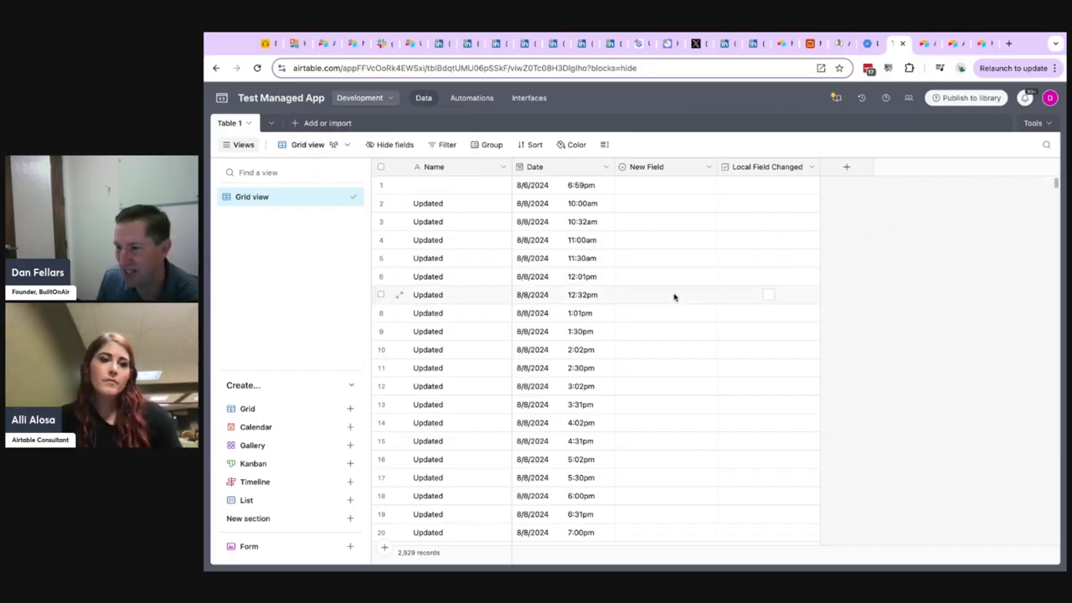
Add a single line text field named New Field 2 to Table 1.
left_click(845, 167)
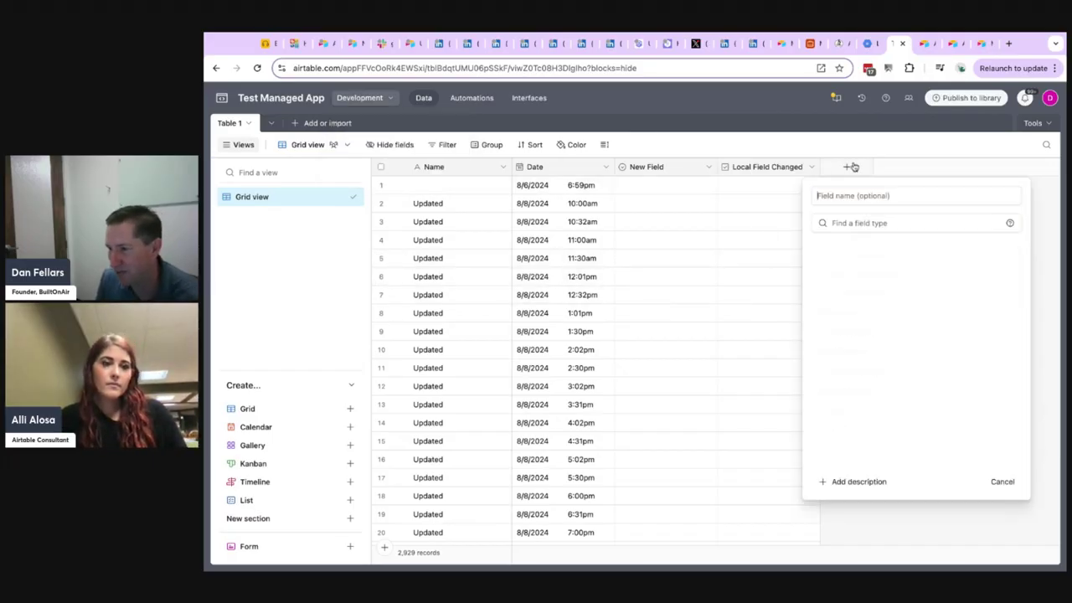
type("New Field")
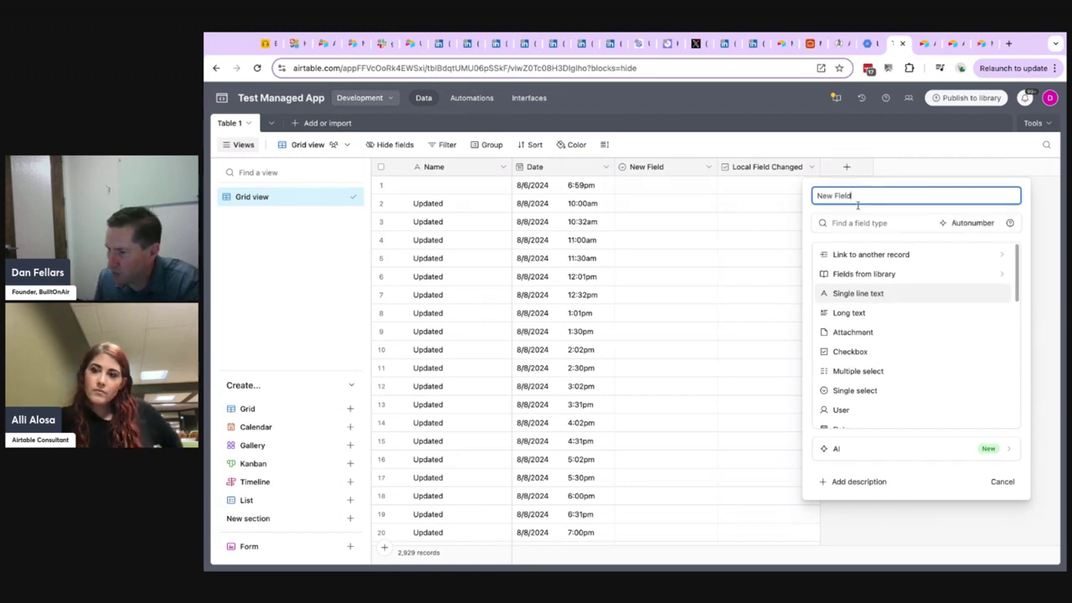
left_click(855, 293)
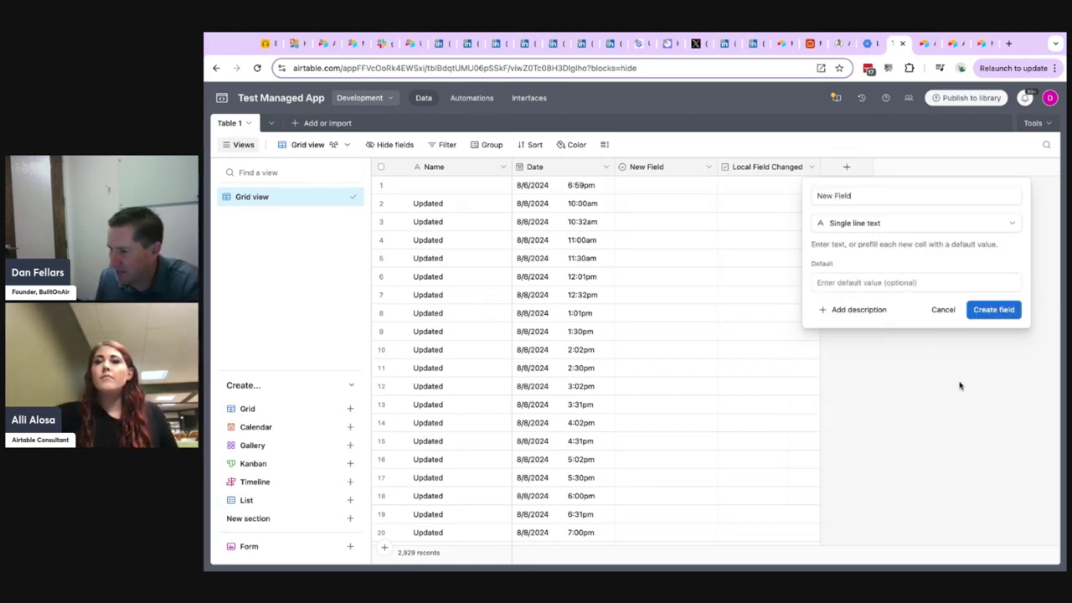
left_click(999, 310)
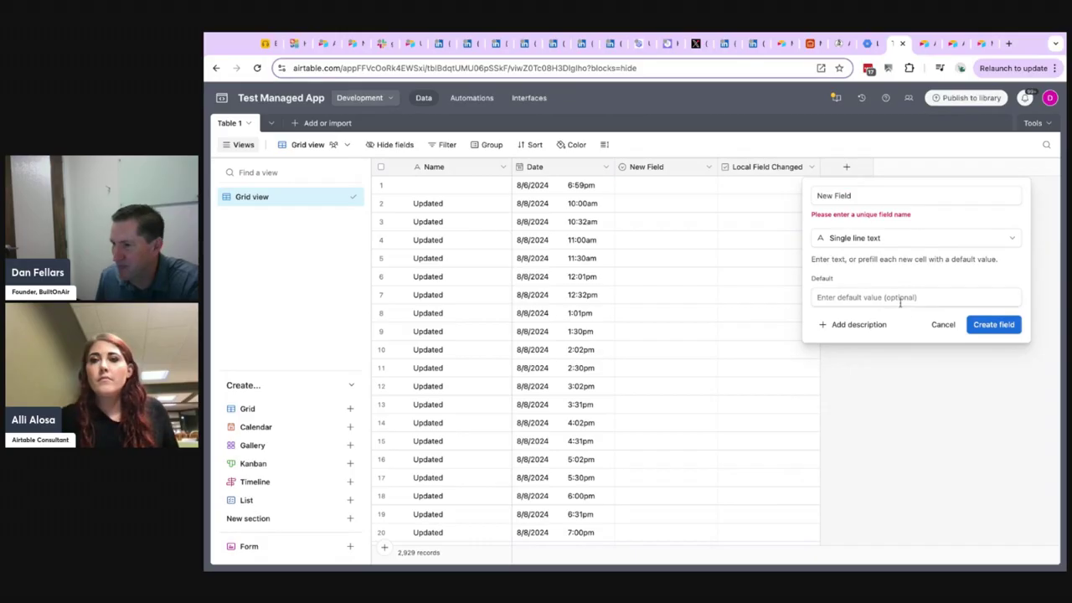
left_click(873, 193)
type("2")
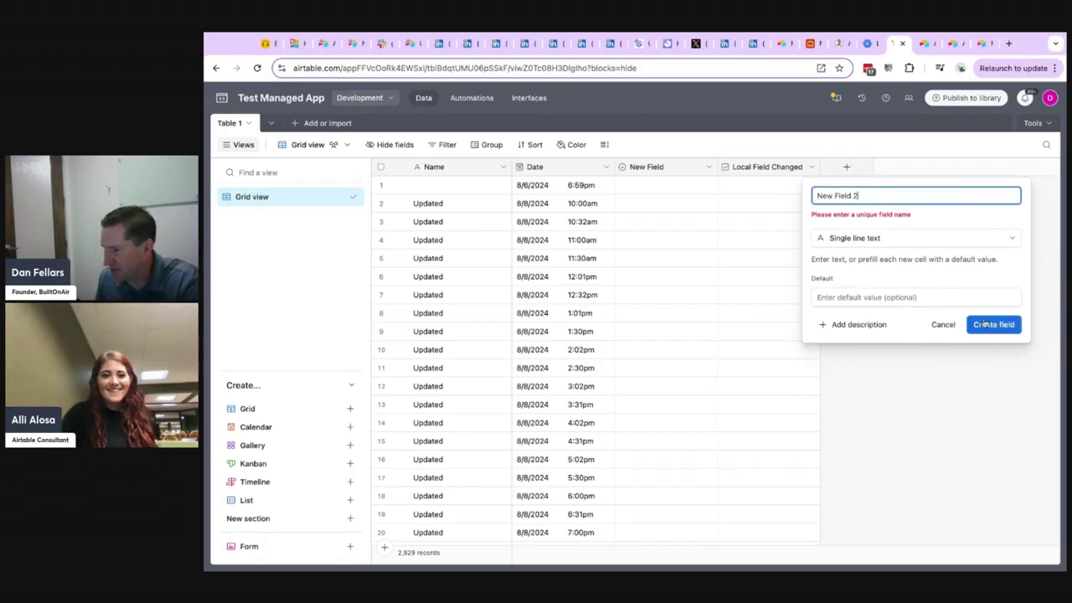
left_click(995, 325)
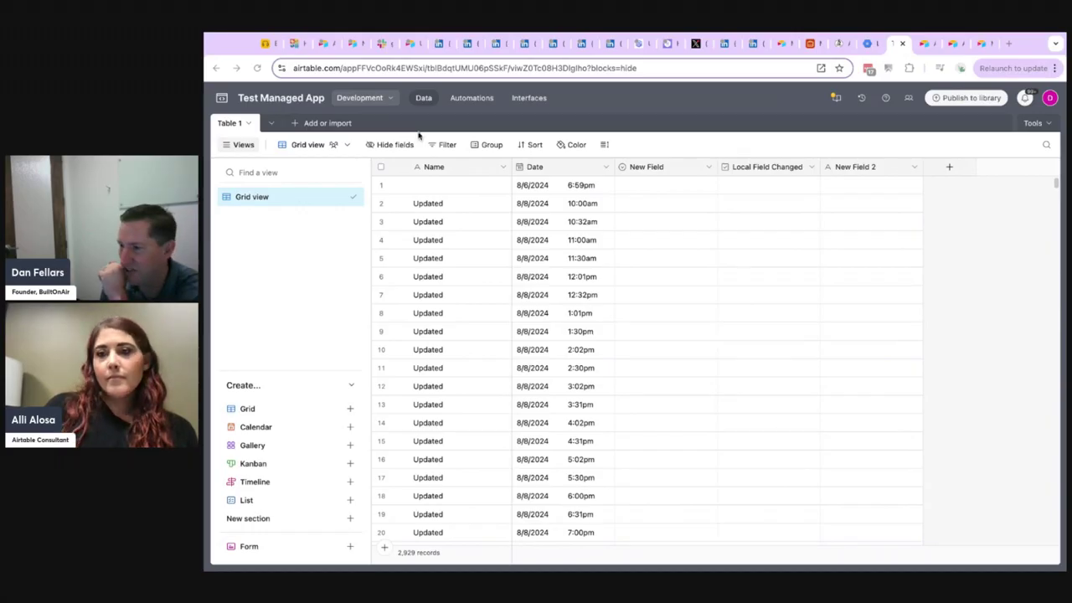
Review the library components added to this base and close the library.
left_click(837, 101)
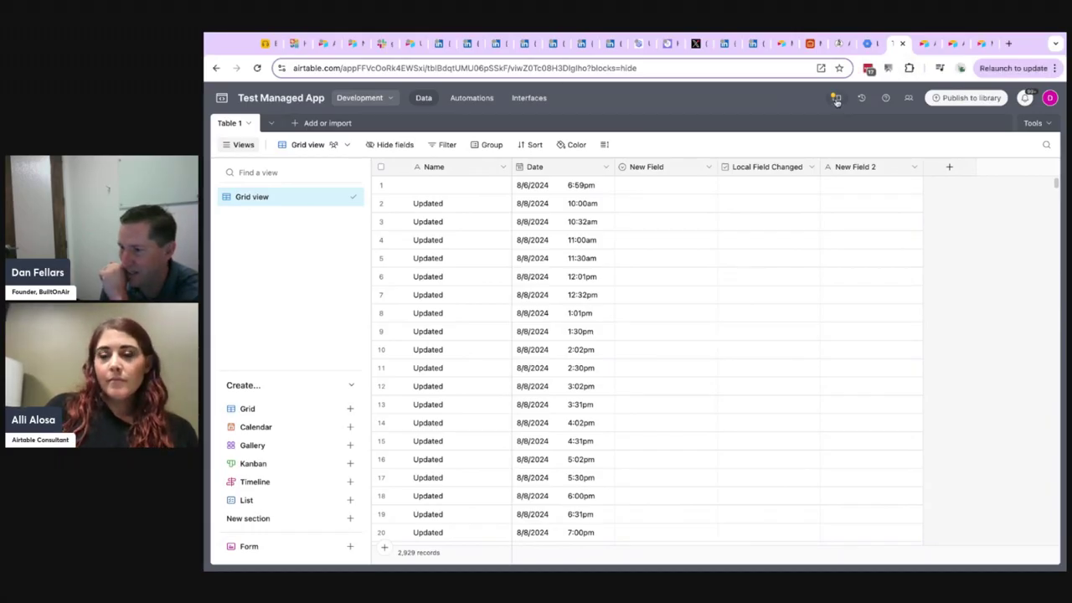
left_click(835, 99)
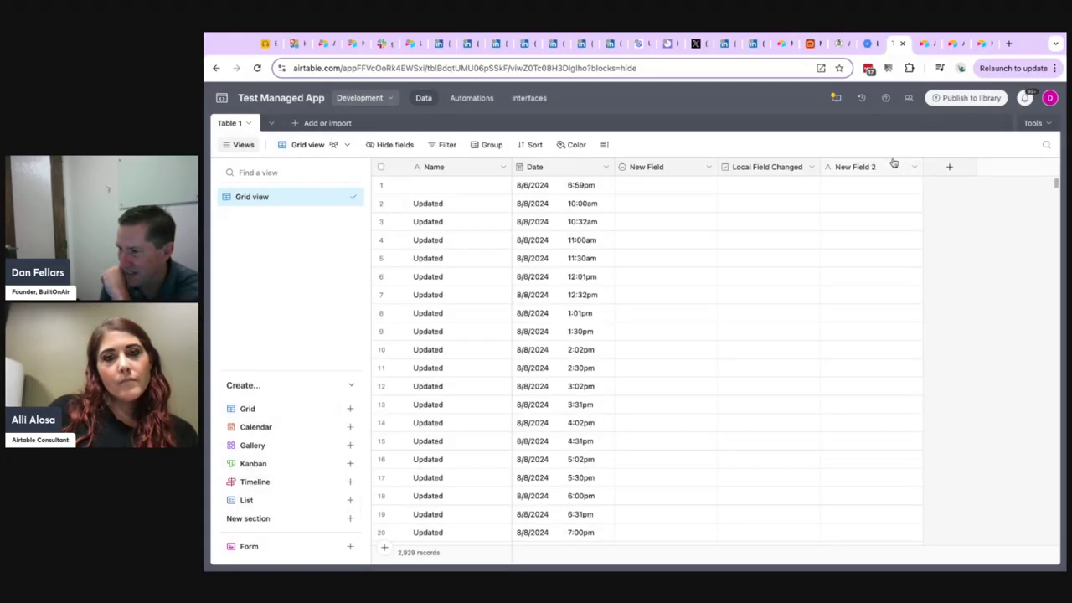
left_click(893, 155)
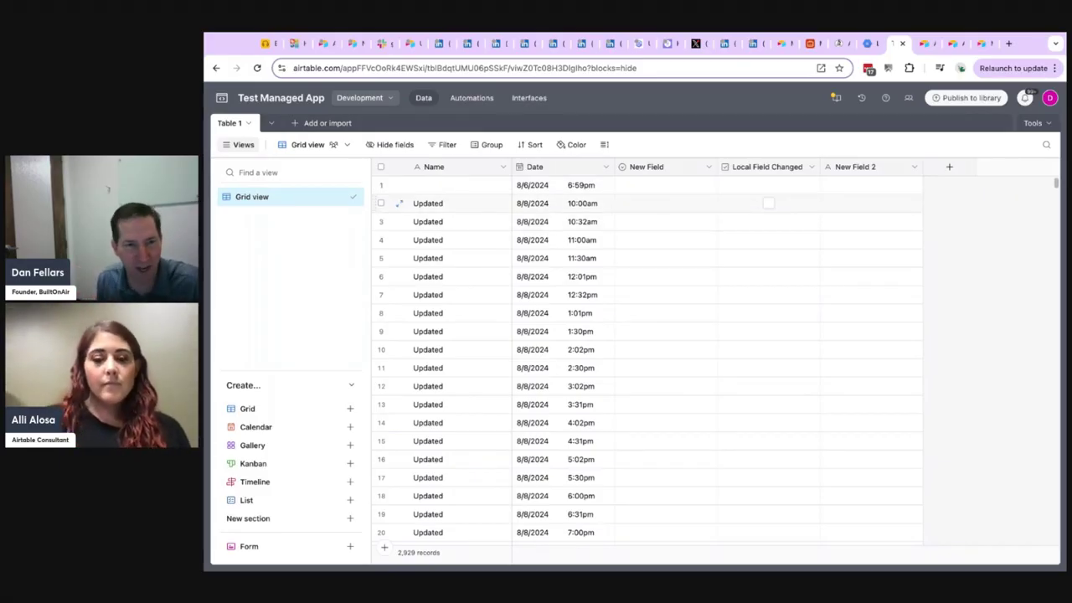
View the automations of the Test Managed App base and switch to its interfaces.
left_click(472, 100)
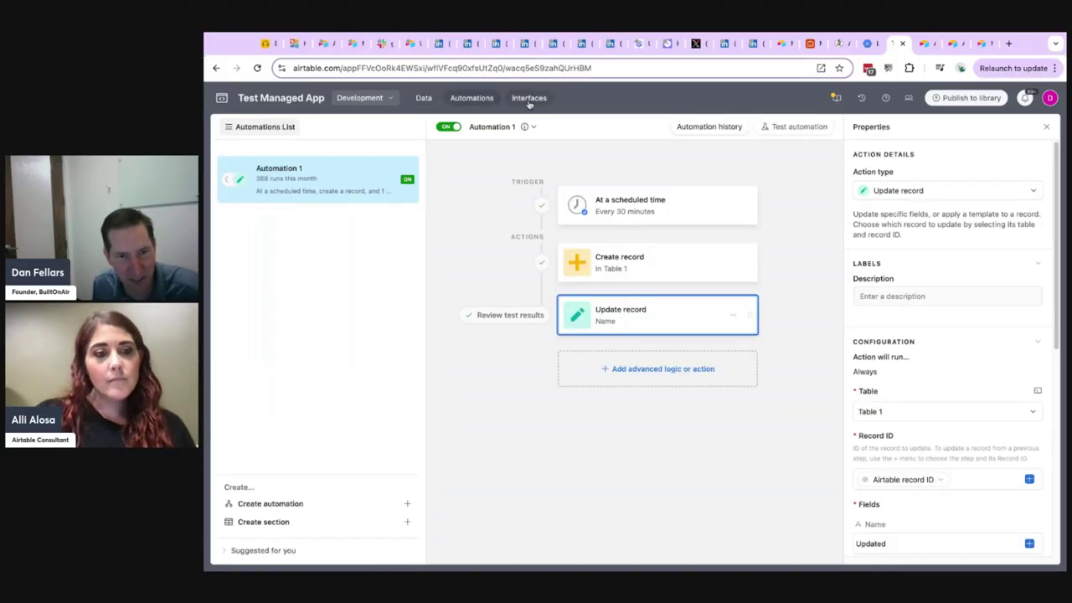
left_click(529, 100)
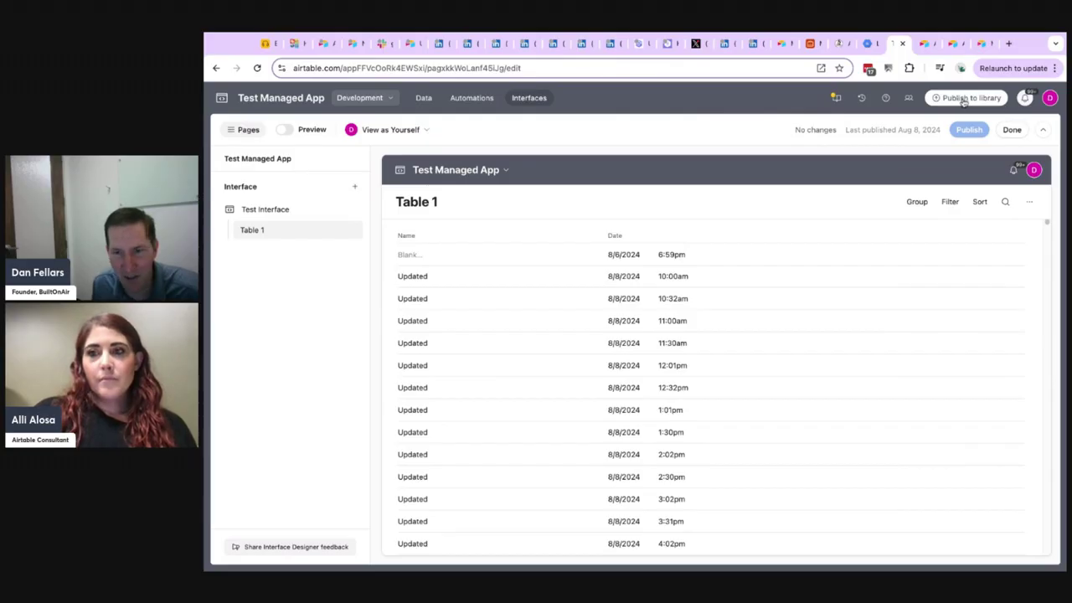
Review the managed app's details, including its Contents and Listing pages, and return to the development base's interface.
left_click(363, 102)
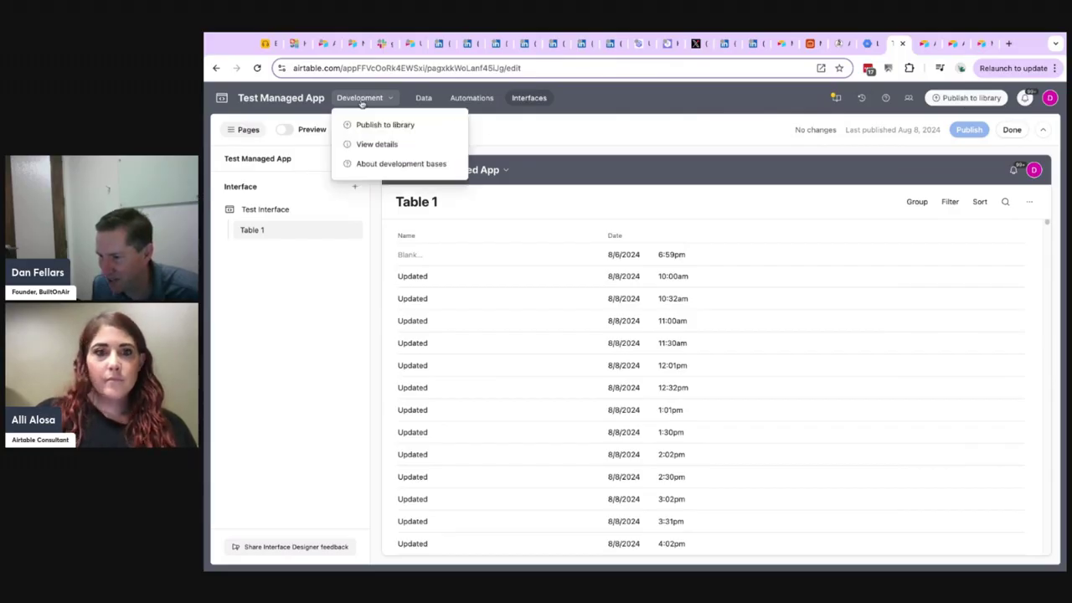
left_click(376, 144)
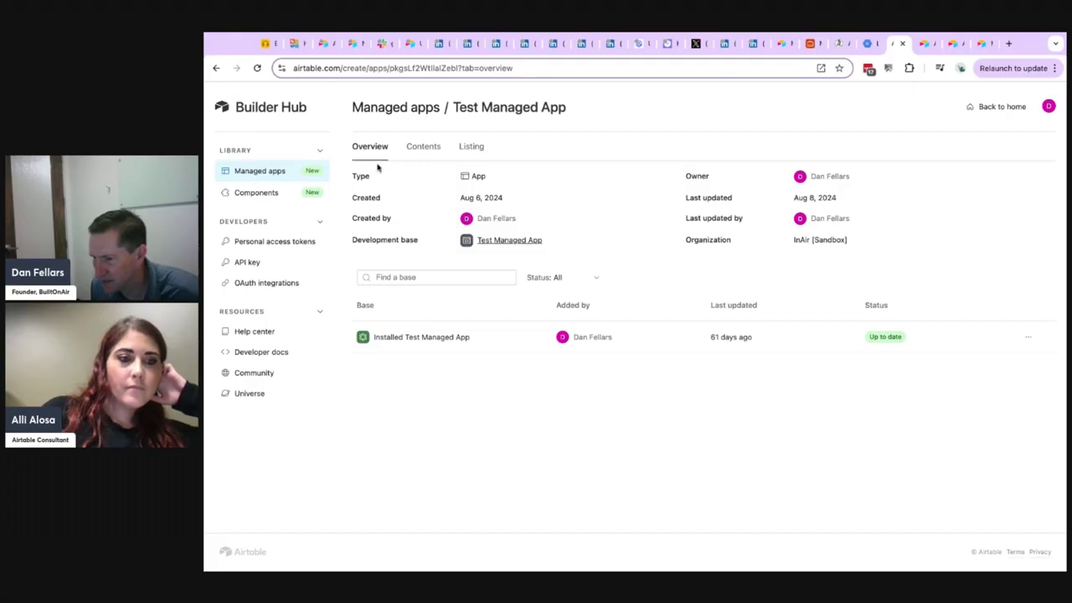
left_click(440, 147)
left_click(468, 148)
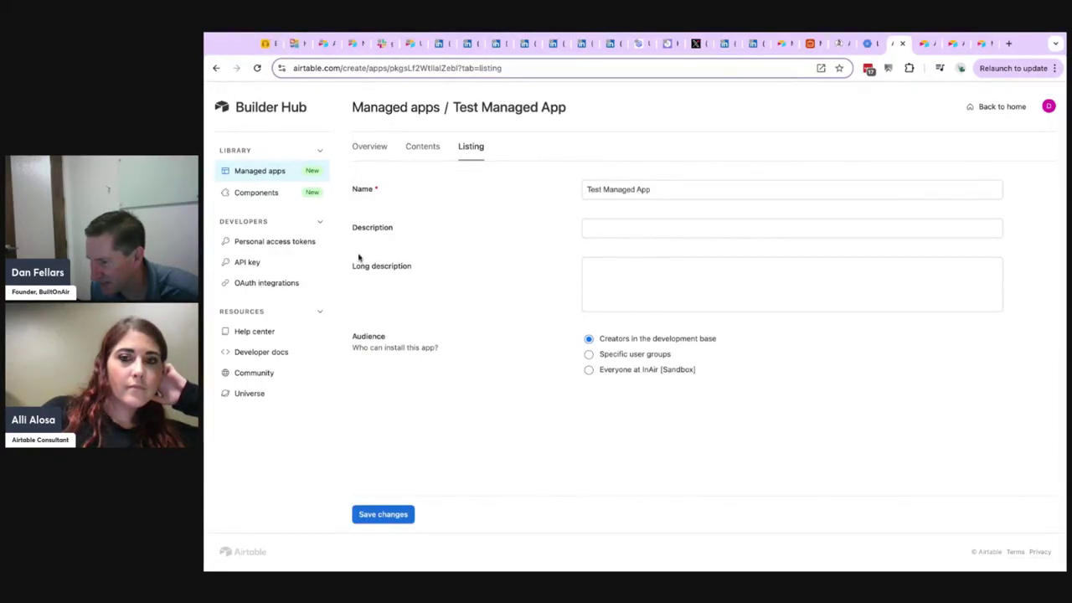
left_click(365, 145)
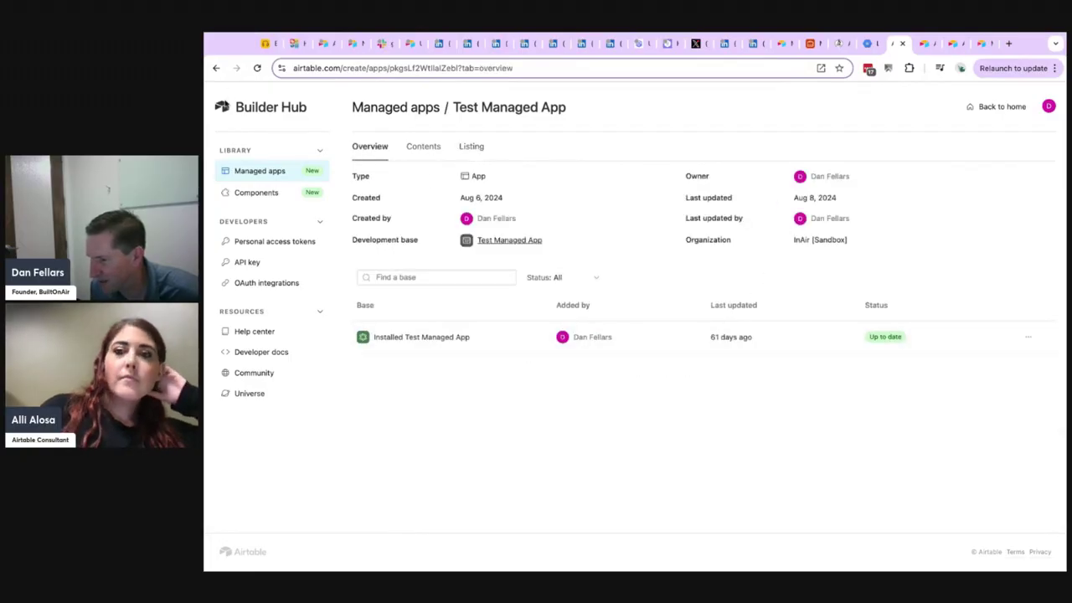
left_click(216, 69)
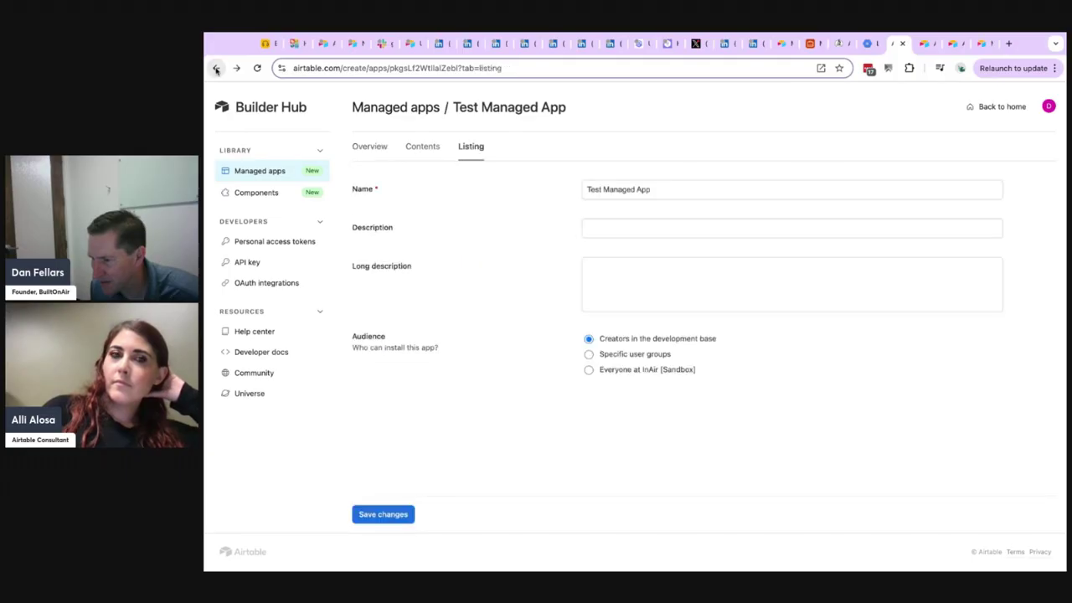
left_click(216, 69)
left_click(216, 69)
left_click(216, 68)
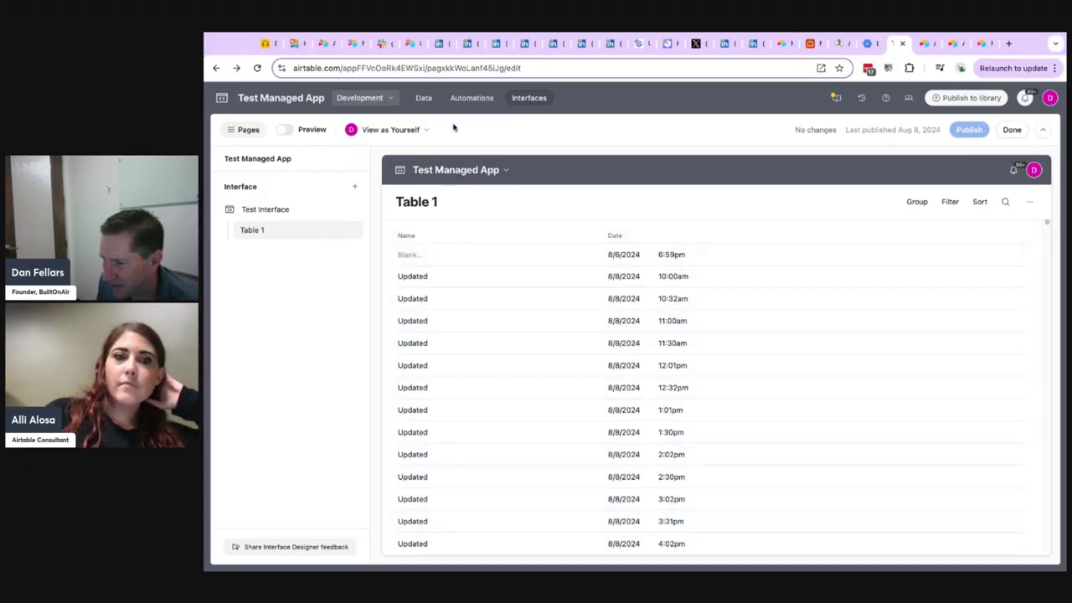
Publish the New Field 2 update of Test Managed App to the library, keeping the audience as Creators in the development base.
left_click(971, 105)
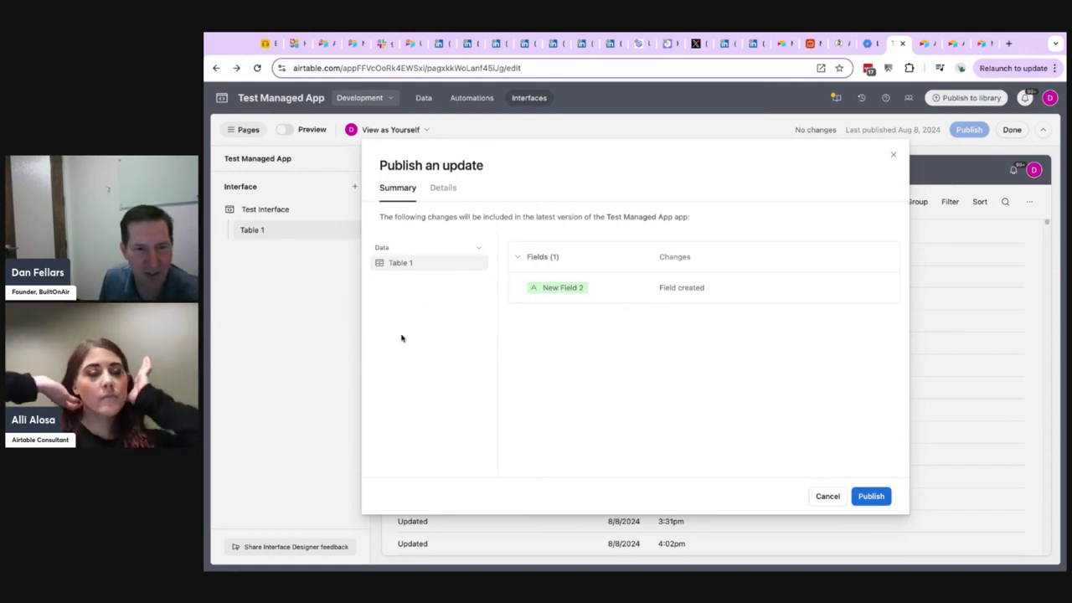
left_click(446, 188)
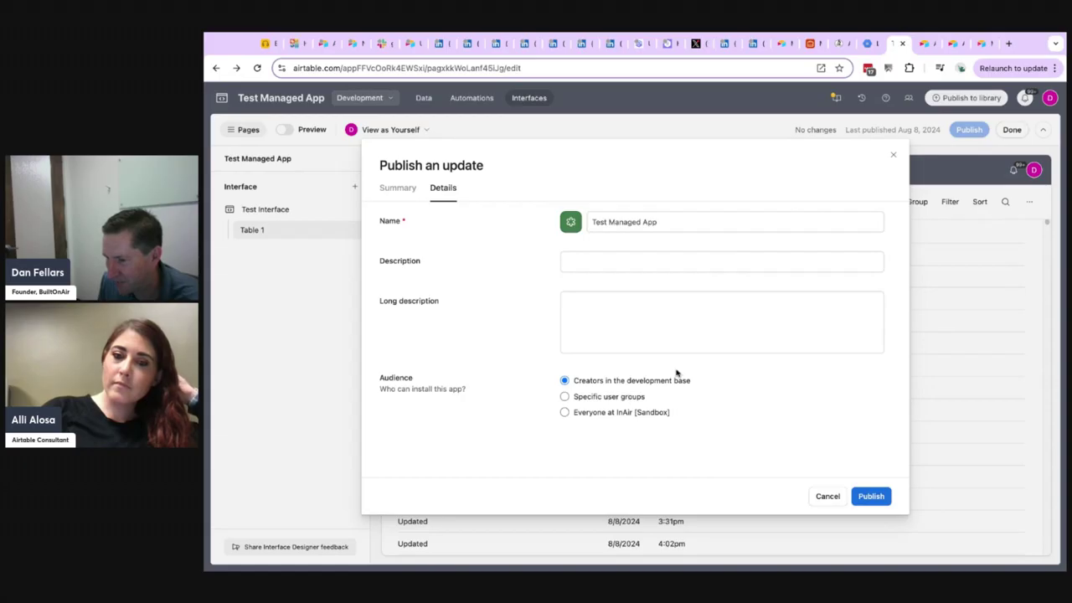
left_click(609, 400)
left_click(564, 380)
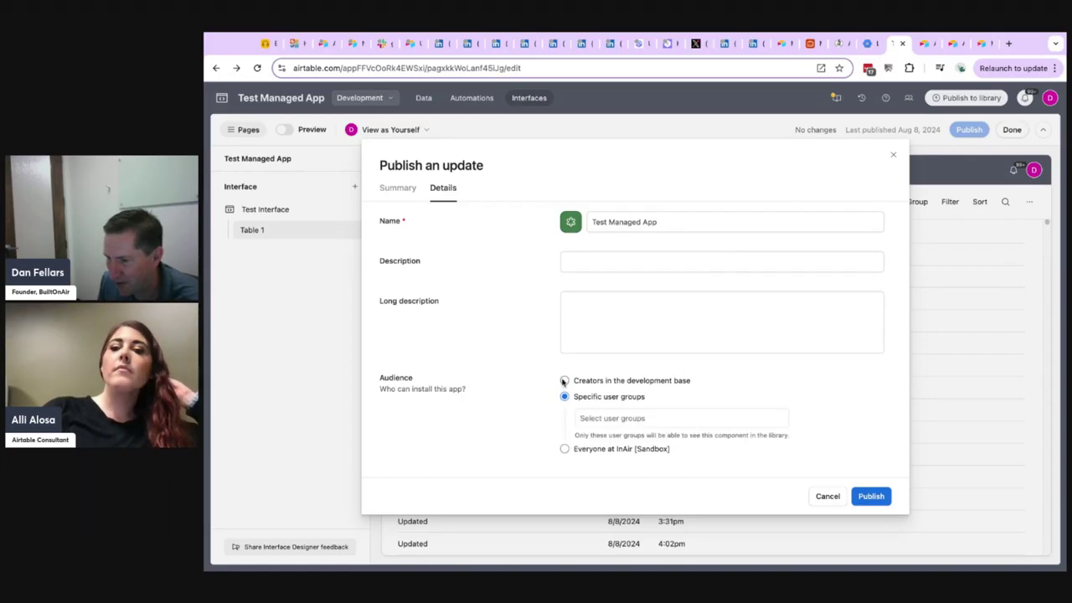
left_click(872, 497)
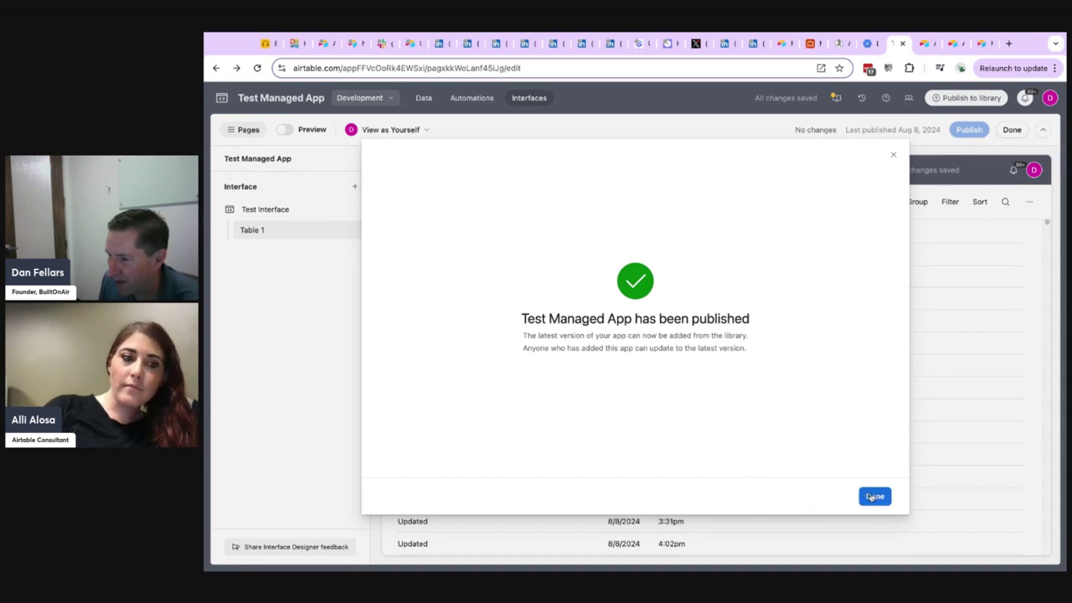
left_click(873, 496)
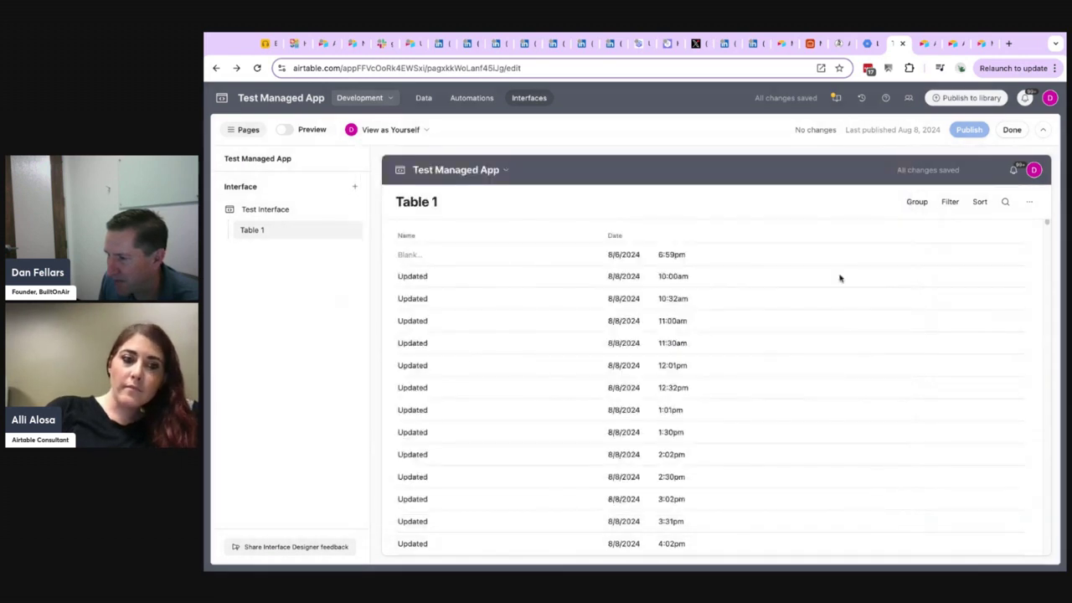
Check the library components added to this base, reloading the page, and view the available actions for Test Component before closing the library.
left_click(836, 98)
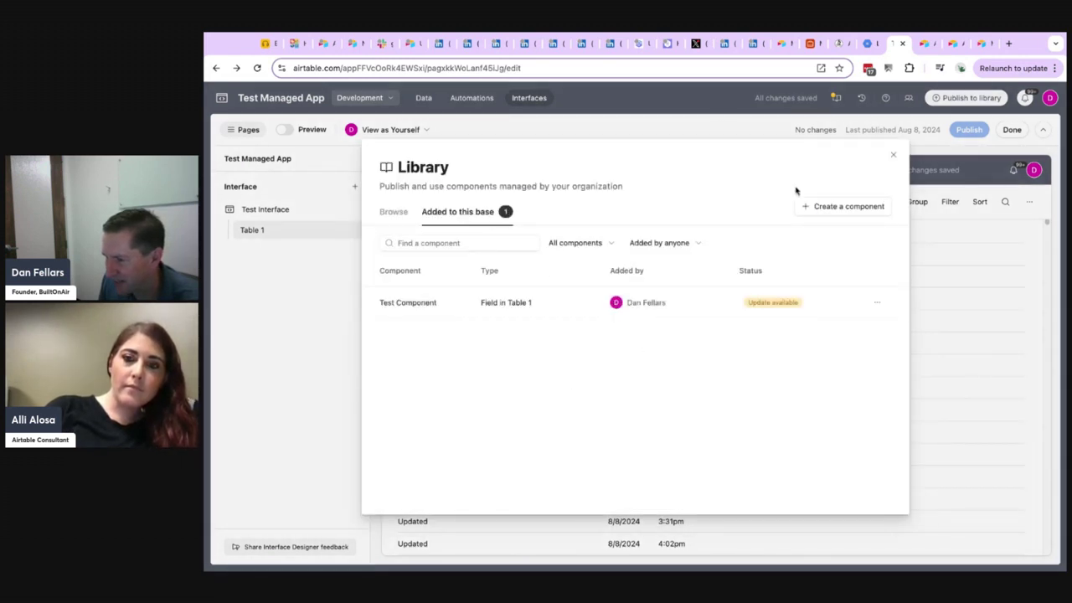
left_click(258, 68)
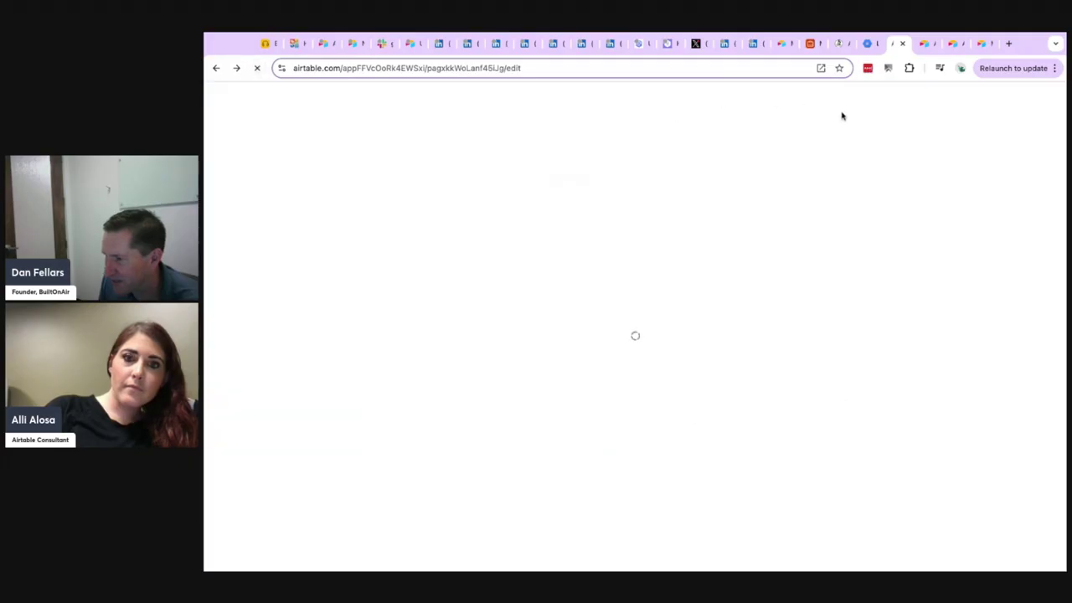
left_click(835, 99)
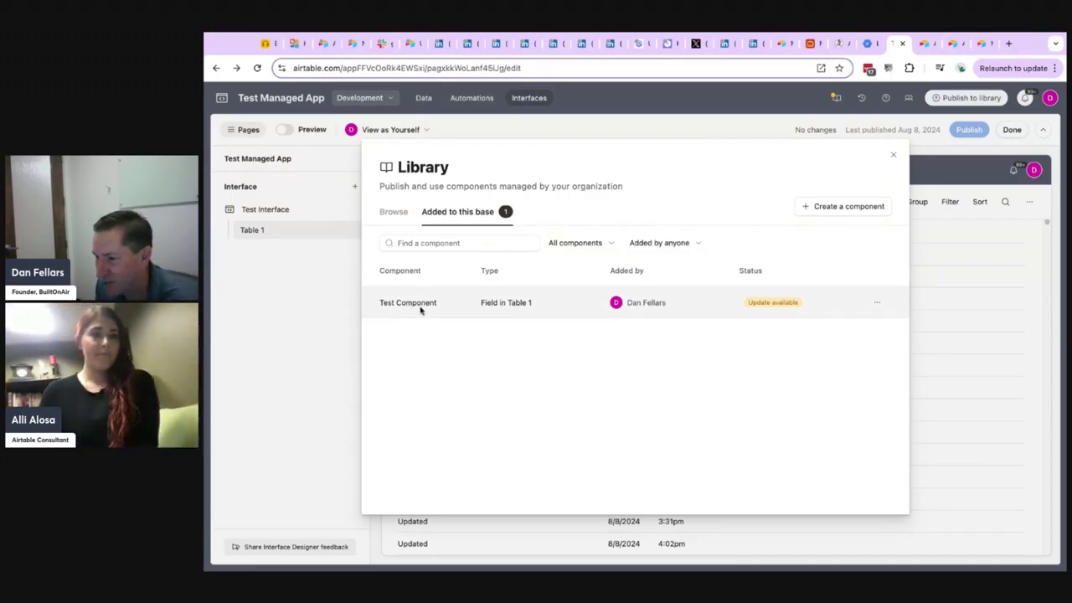
left_click(874, 303)
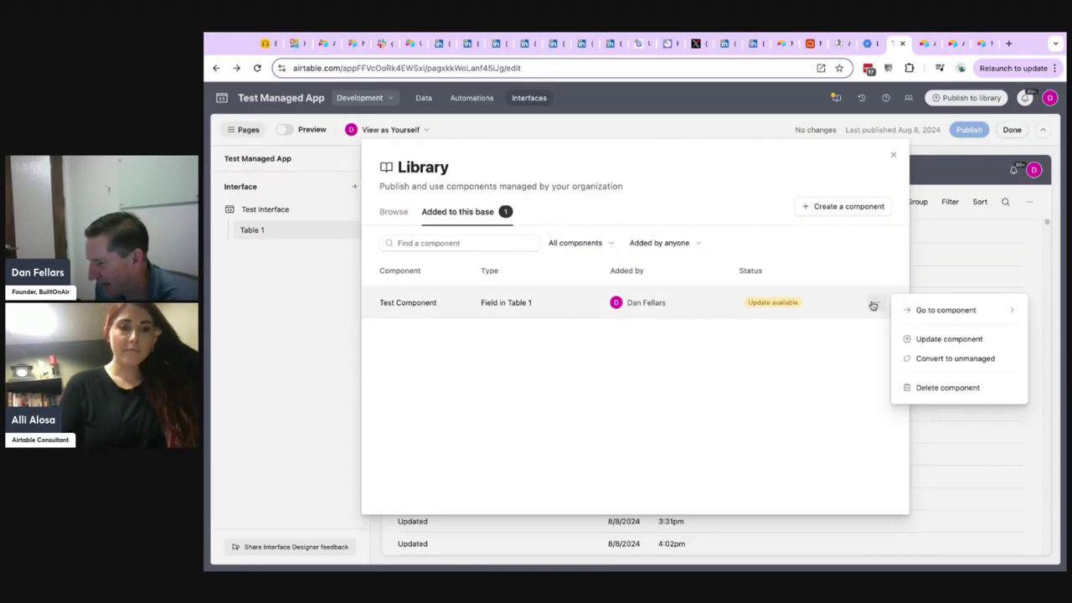
left_click(821, 267)
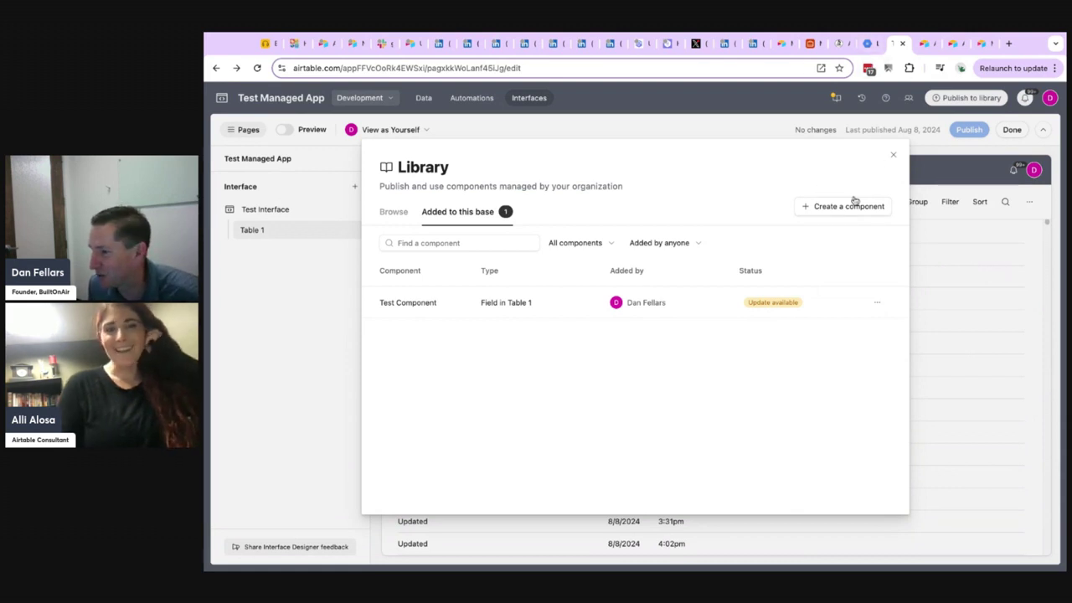
left_click(892, 155)
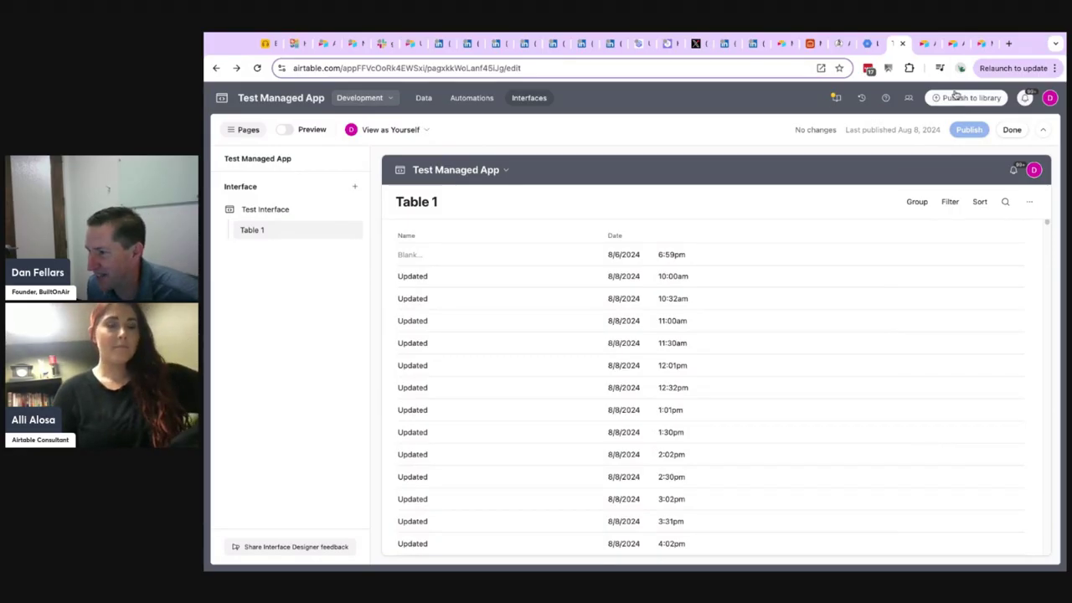
Open Test Managed App's details from the Builder Hub and check the status and available actions of Installed Test Managed App.
left_click(925, 44)
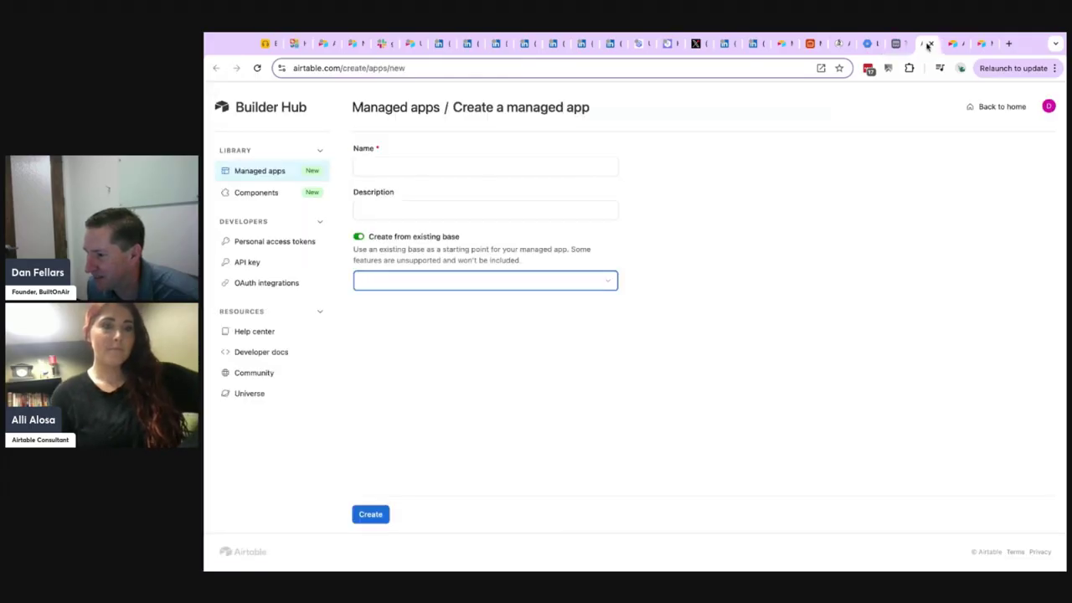
left_click(258, 173)
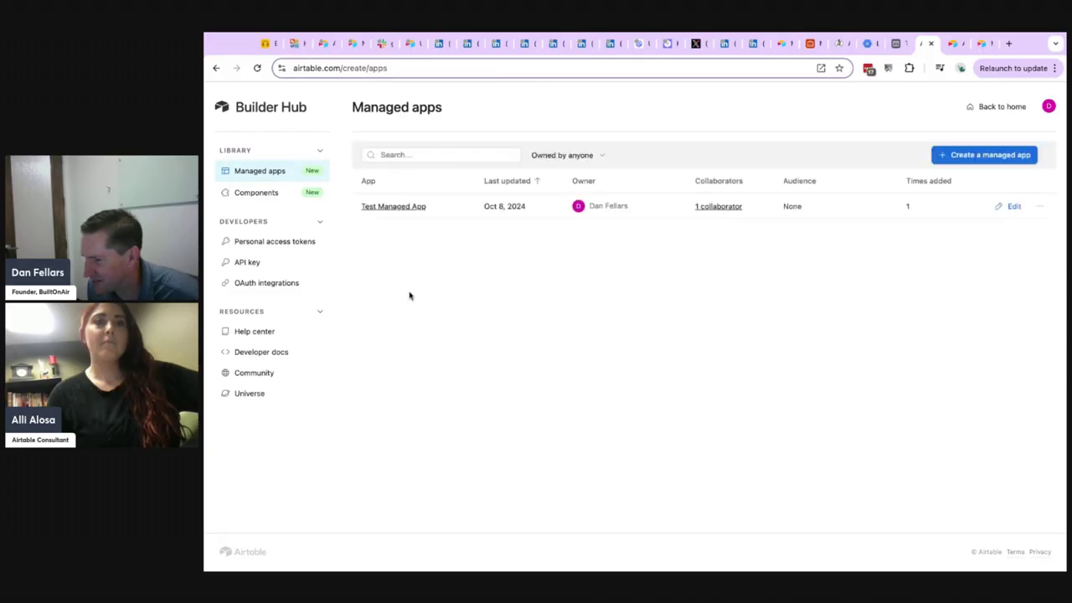
left_click(1037, 207)
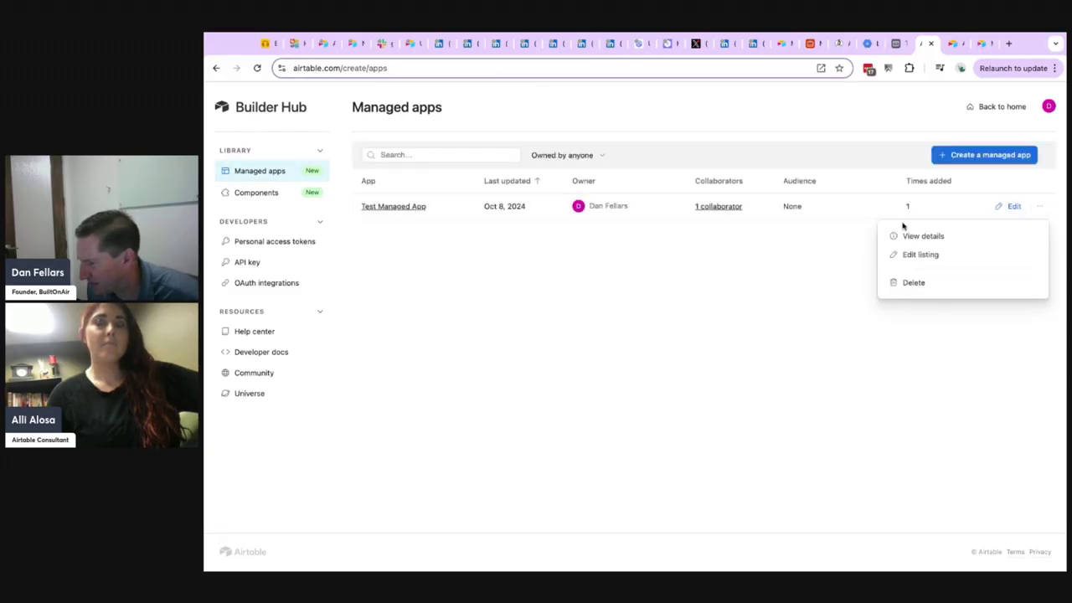
left_click(908, 235)
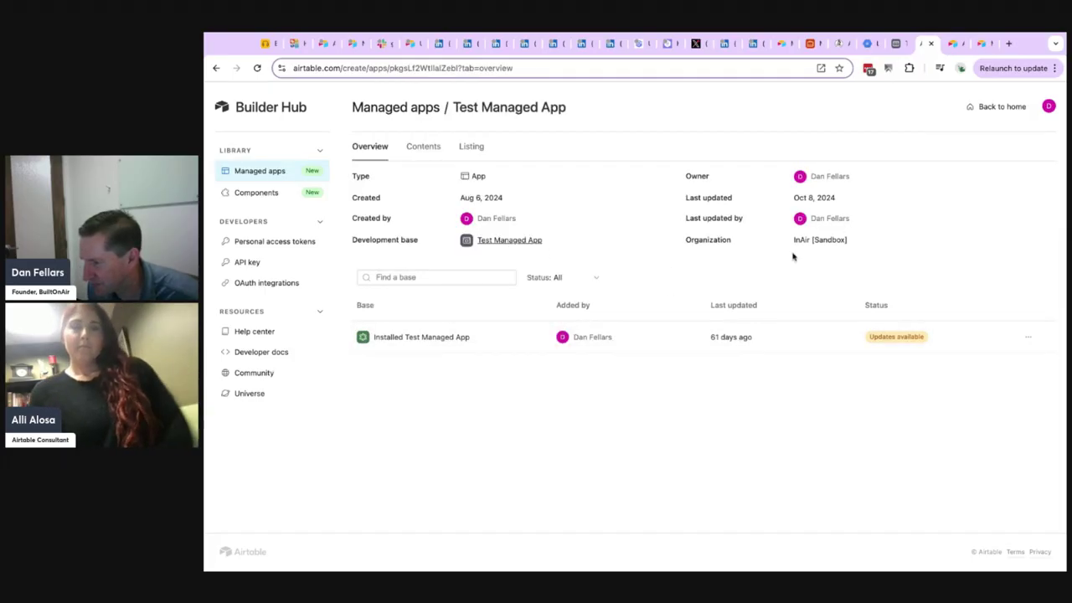
left_click(1027, 336)
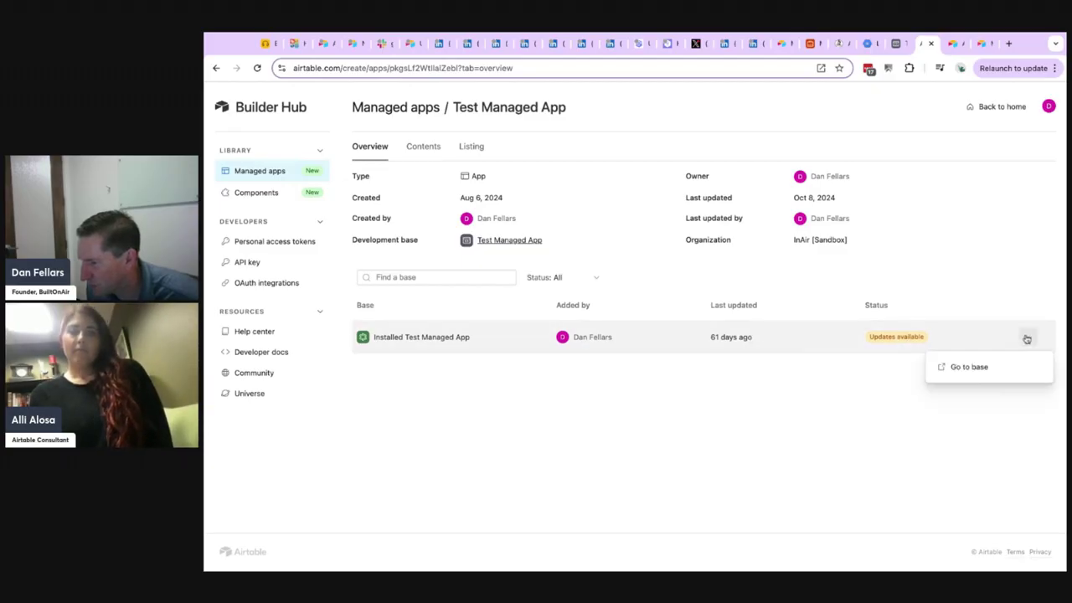
left_click(818, 403)
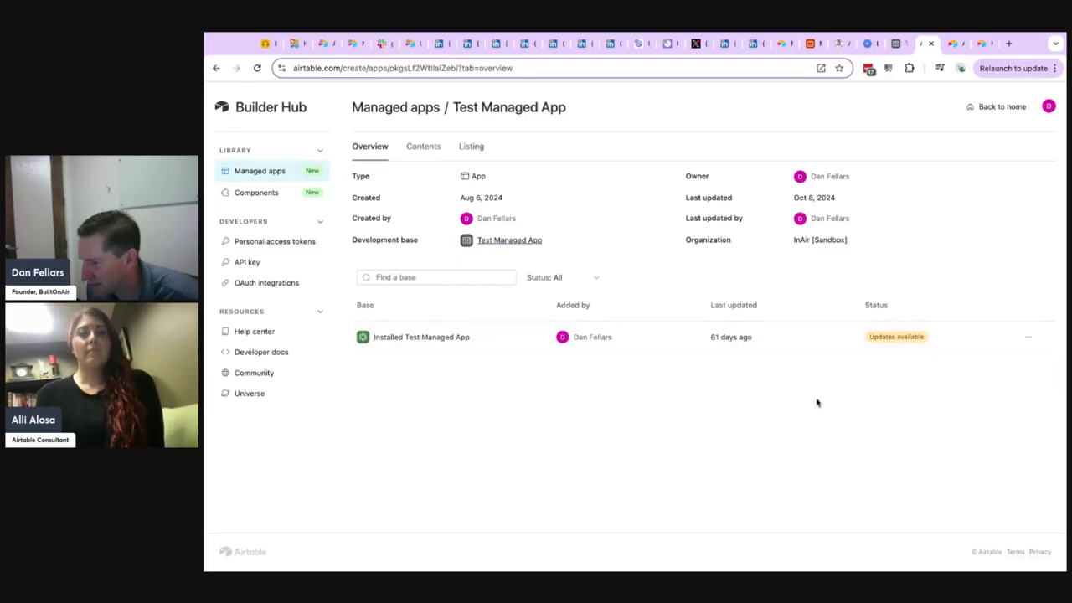
Leave the development base and go to the Airtable home page at airtable.com.
left_click(896, 44)
left_click(222, 98)
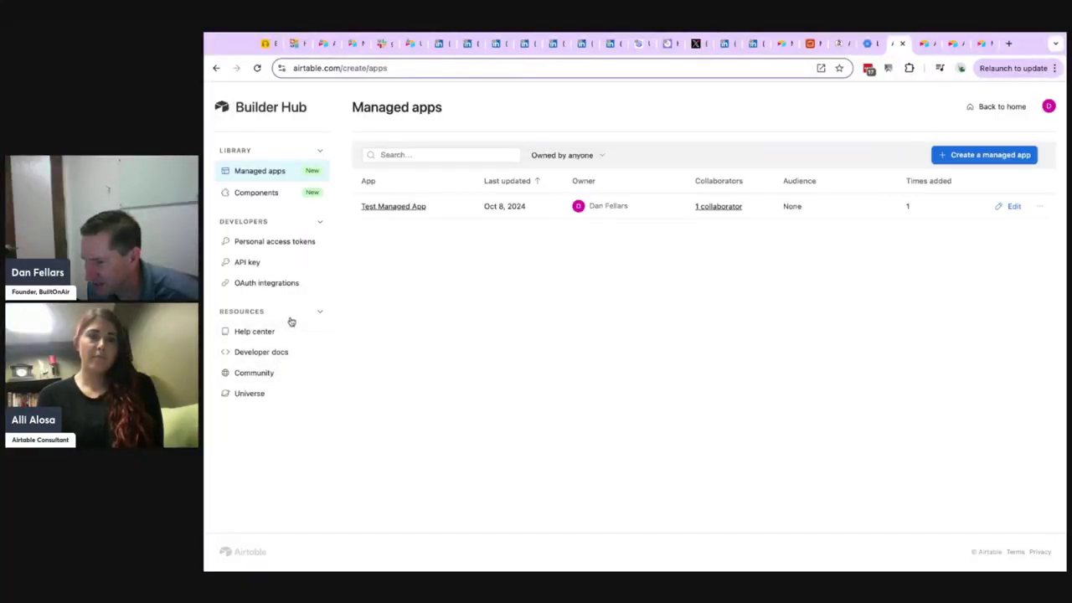
left_click(345, 70)
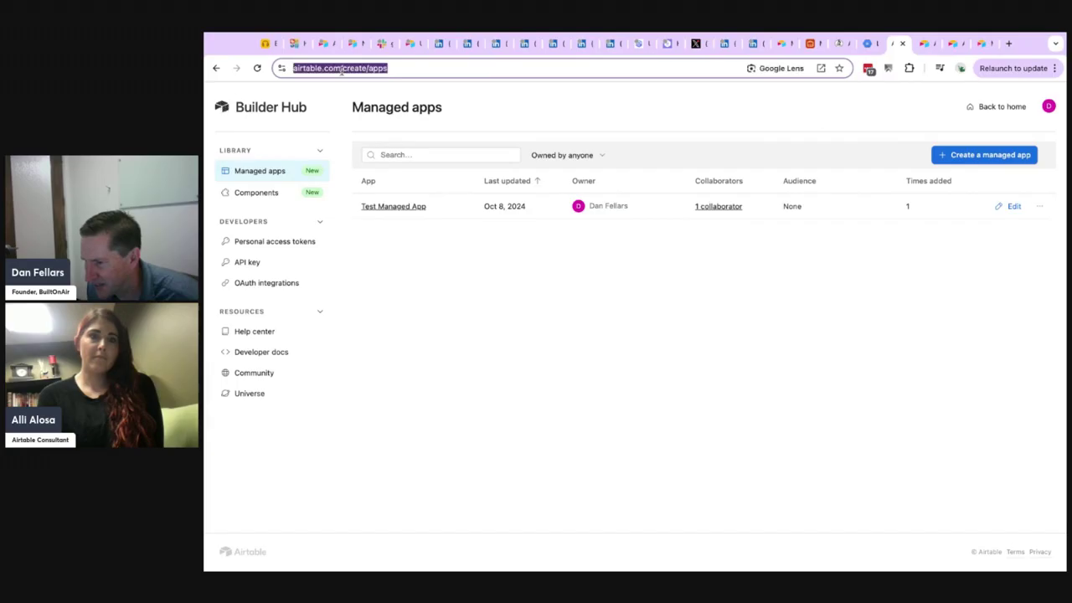
left_click(451, 70)
left_click_drag(451, 70, 366, 71)
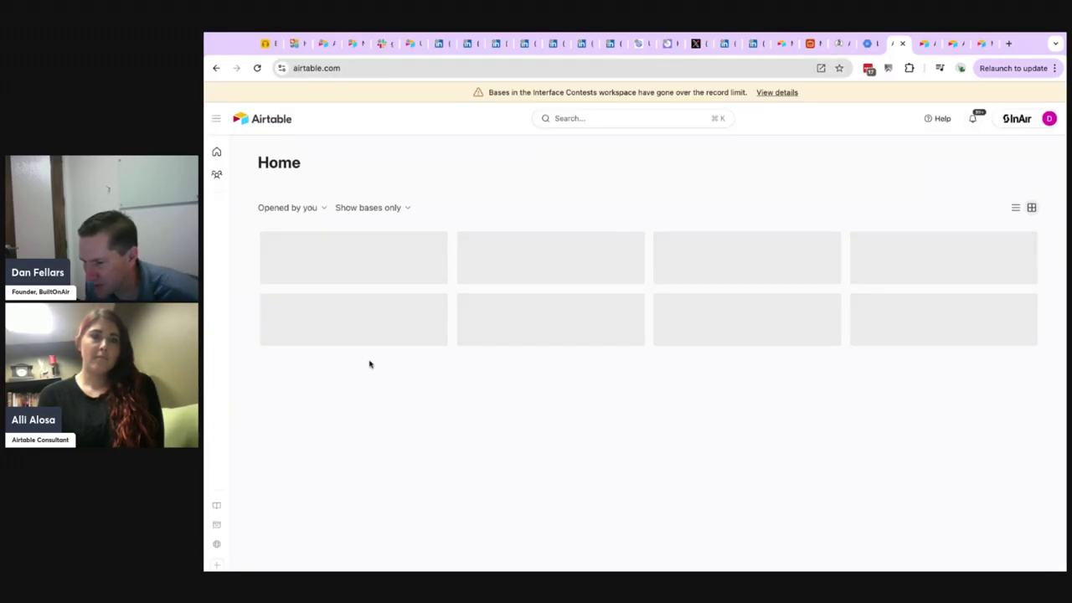
Open Test Managed App from the organization's App library and review what it contains.
mouse_move(222, 508)
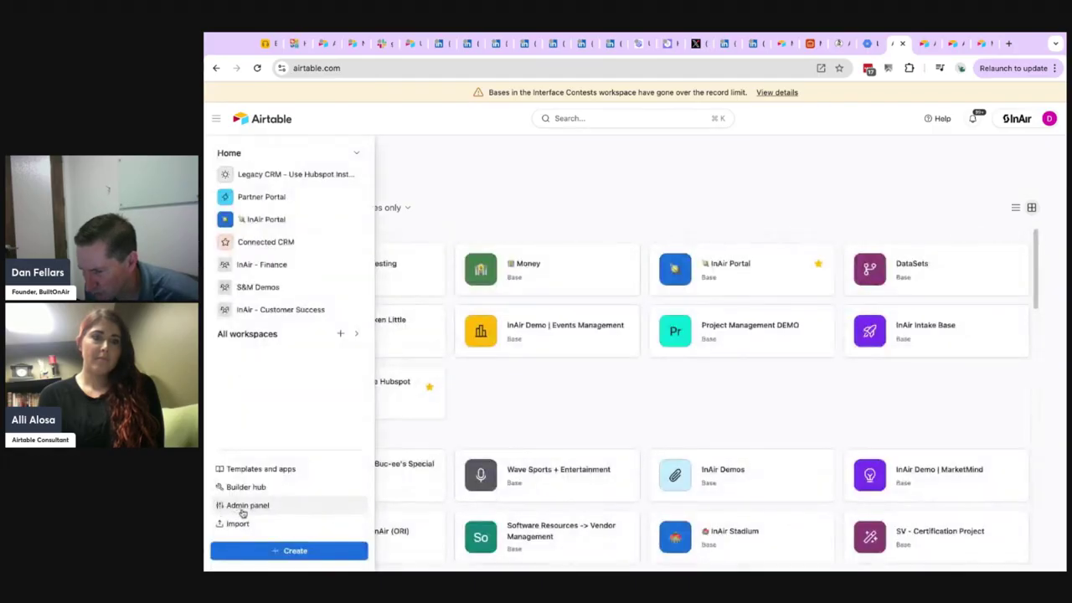
left_click(286, 469)
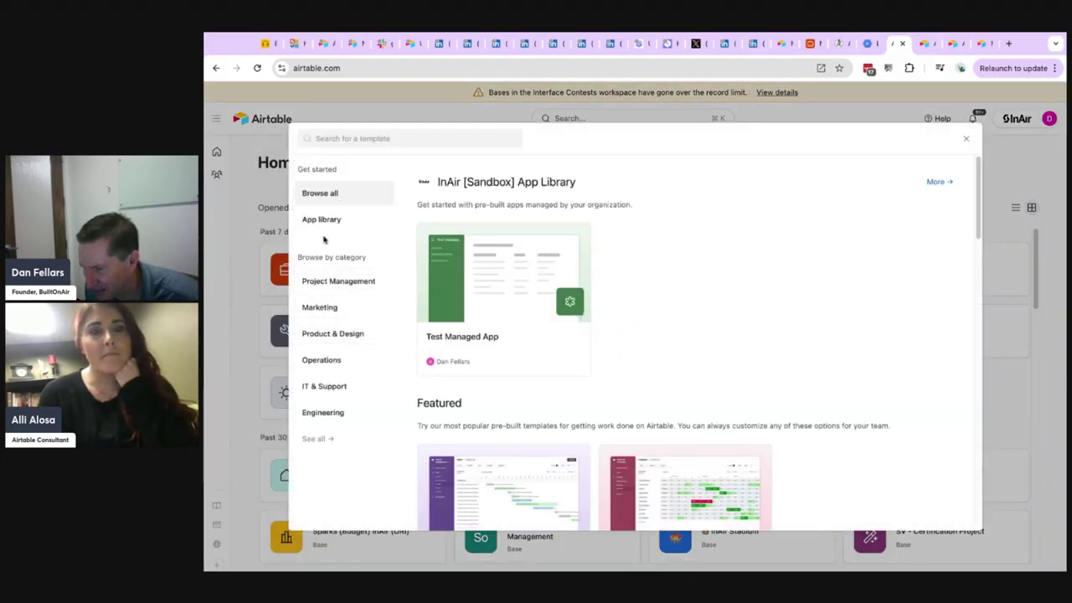
left_click(323, 220)
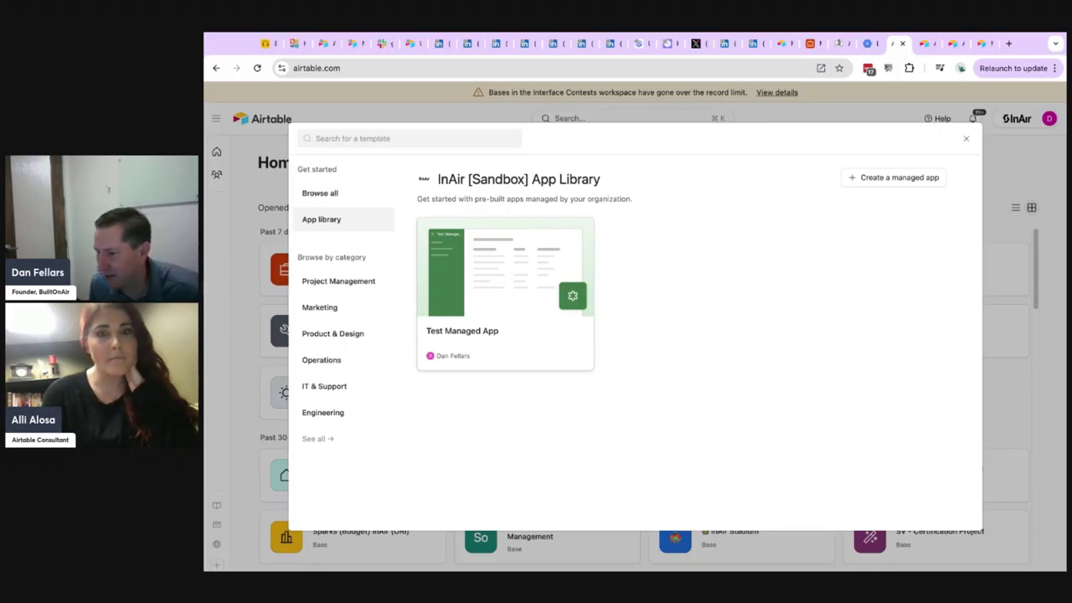
left_click(497, 306)
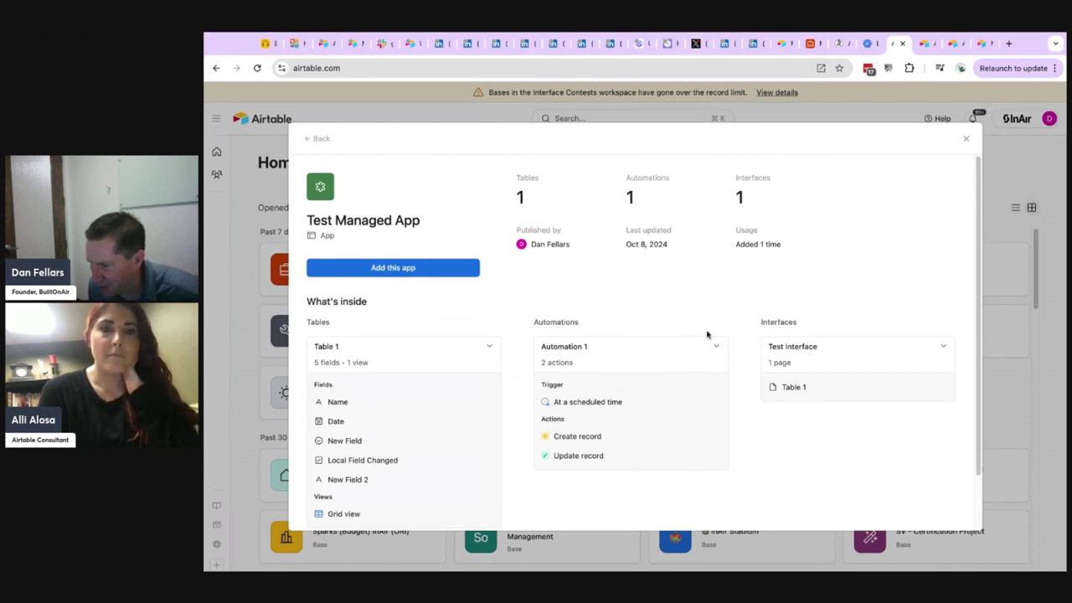
scroll(682, 402, "down", 1)
scroll(478, 335, "up", 1)
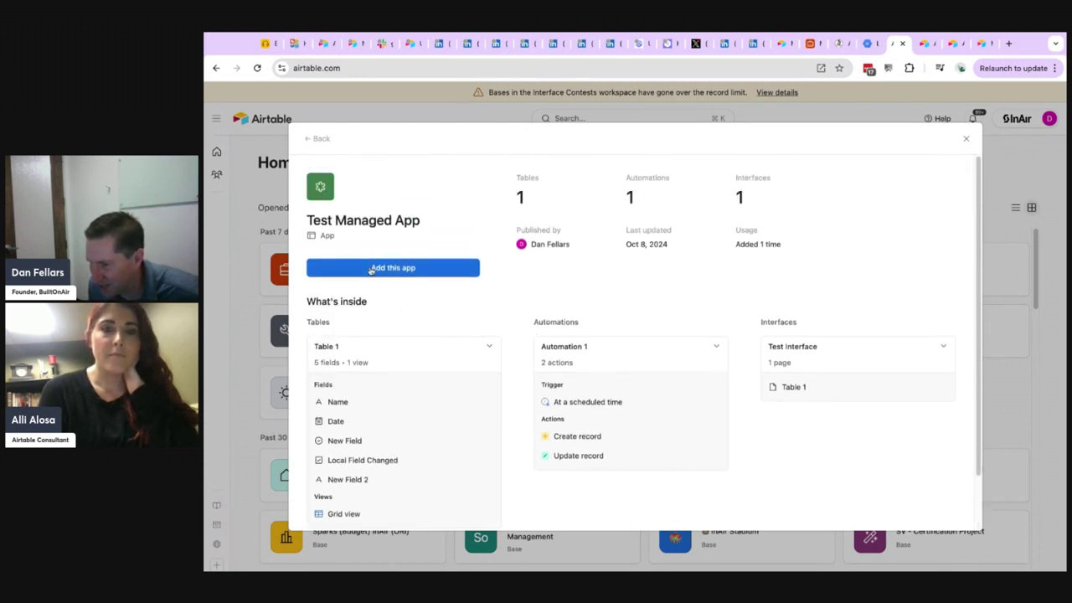
Add Test Managed App to the BuiltOnAir workspace as a new base named Cloned Test Managed App with a dark gray color.
left_click(397, 268)
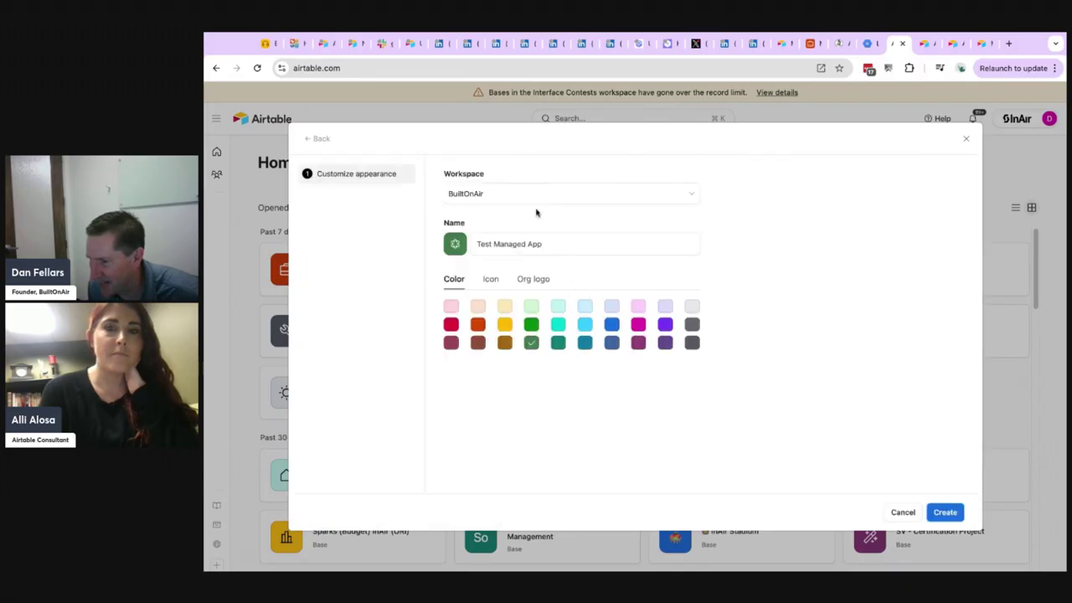
left_click(477, 244)
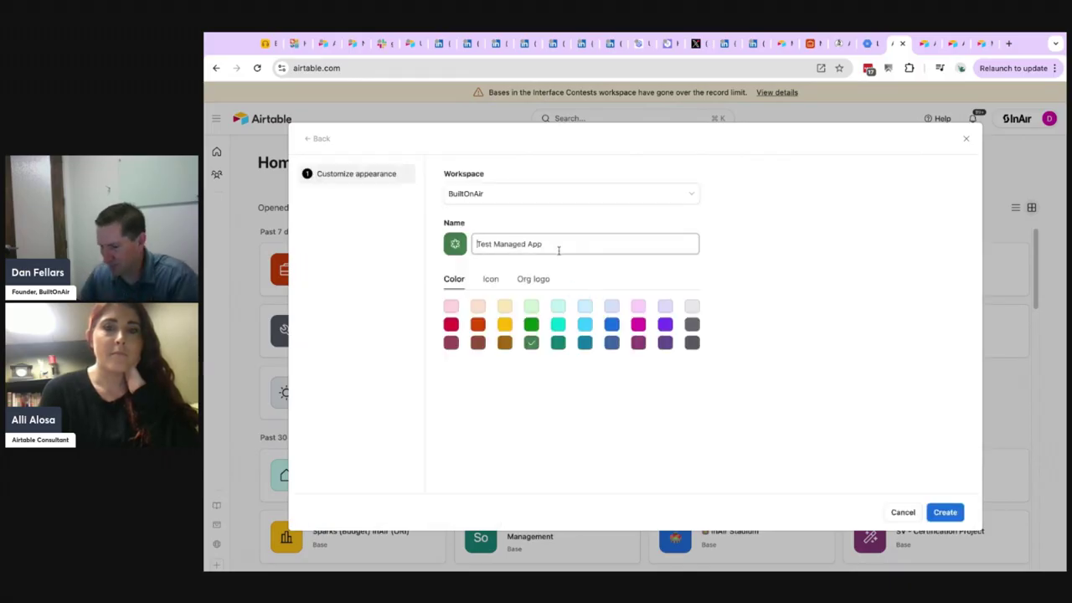
type("CLoned ")
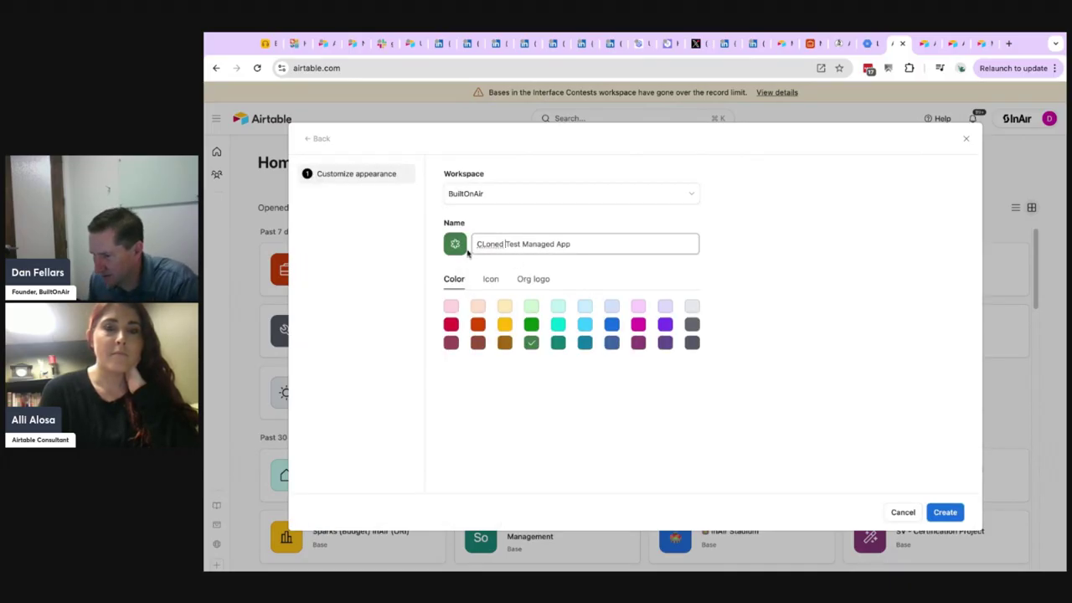
type("l")
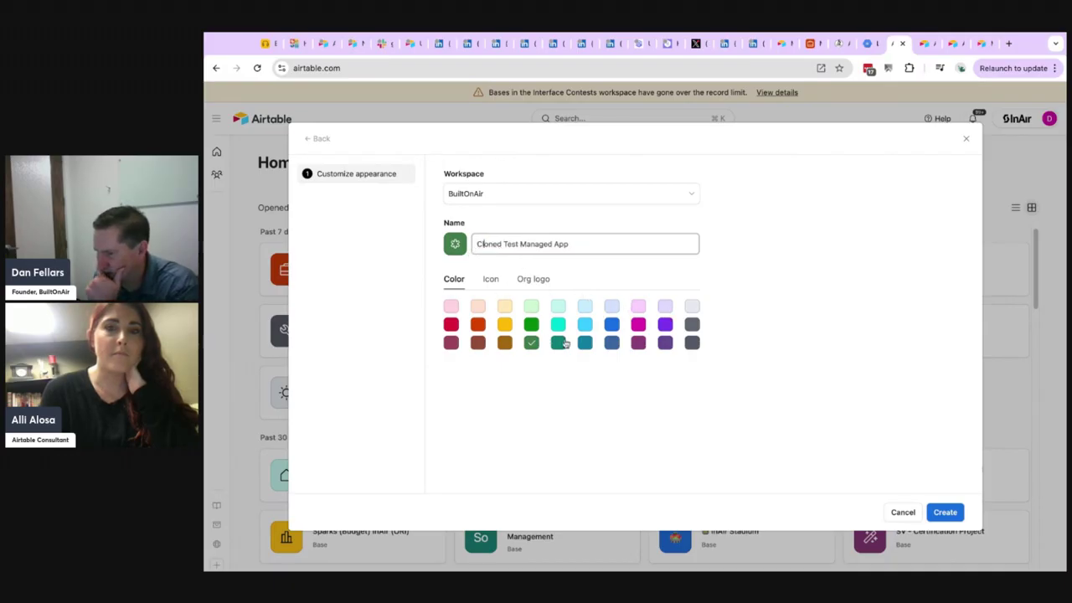
left_click(692, 342)
left_click(951, 513)
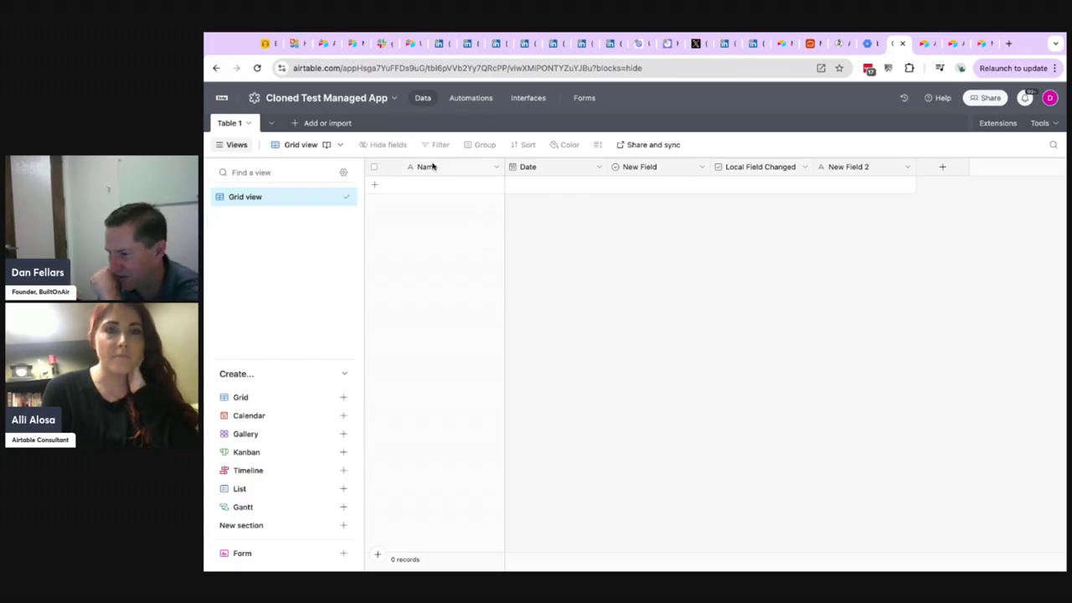
Check the configuration of the managed Date and Local Field Changed fields and the field types available for a new field, saving nothing.
double_click(541, 168)
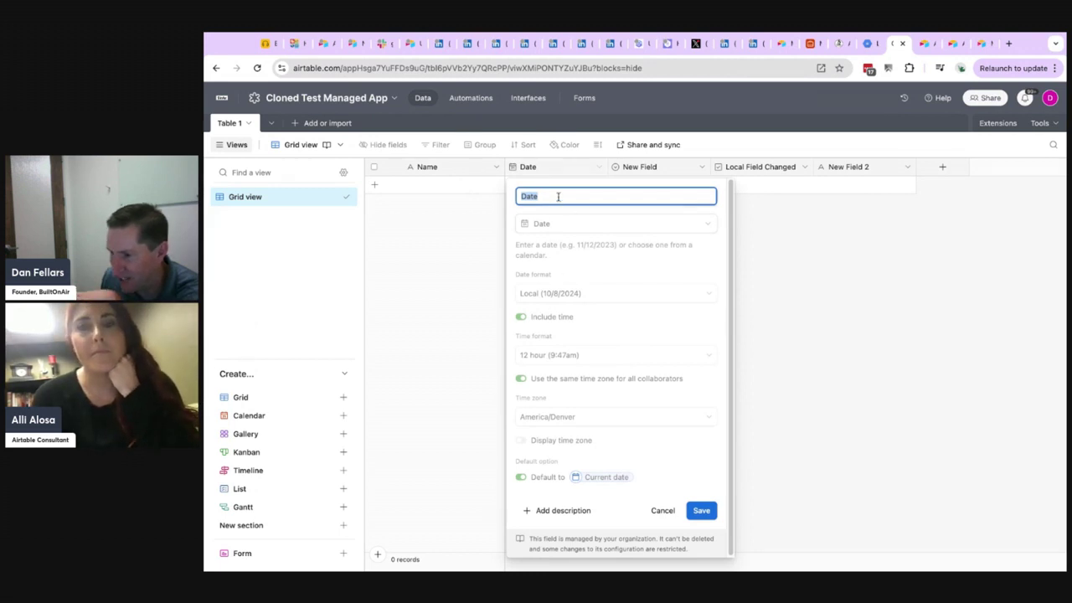
left_click(522, 195)
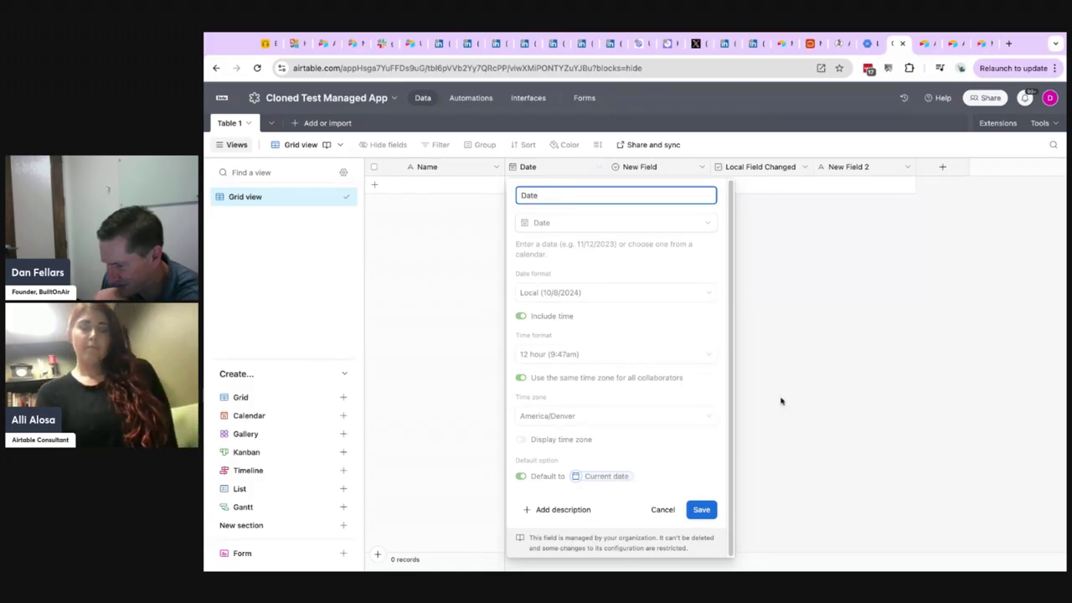
left_click(784, 322)
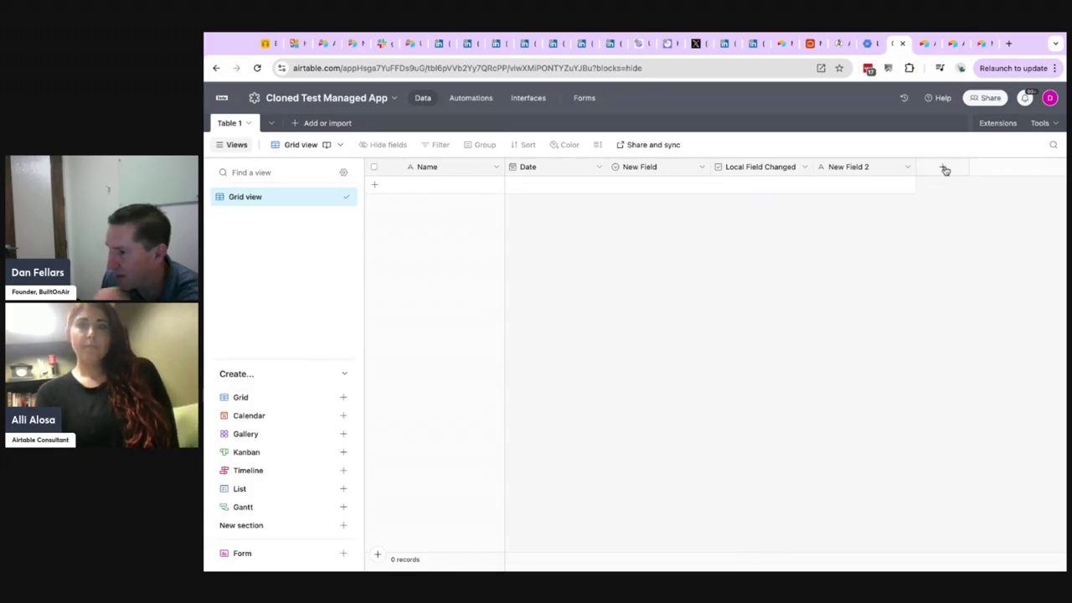
left_click(942, 166)
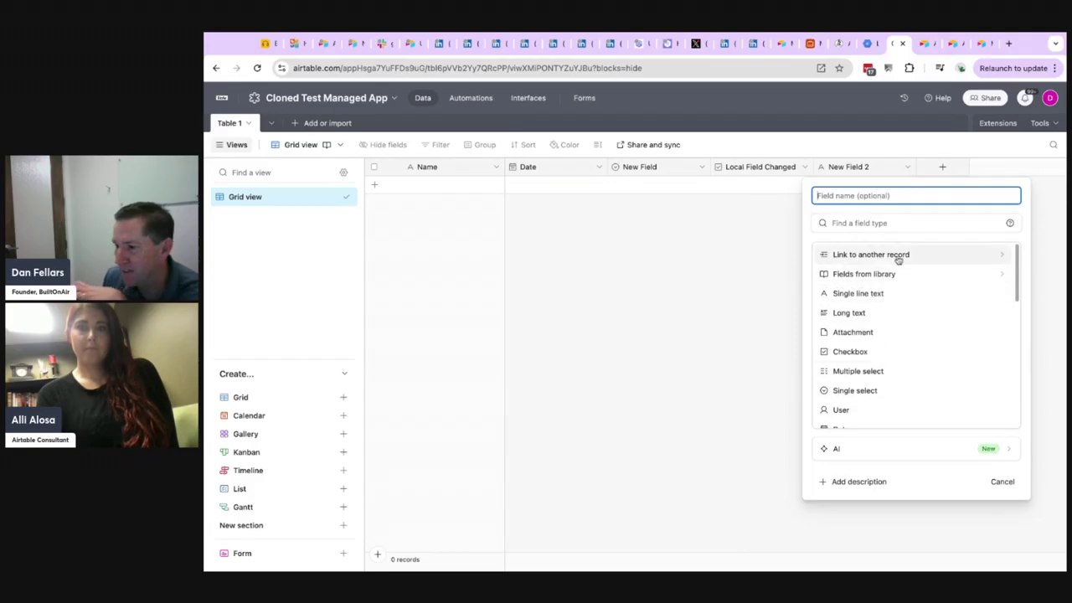
left_click(720, 235)
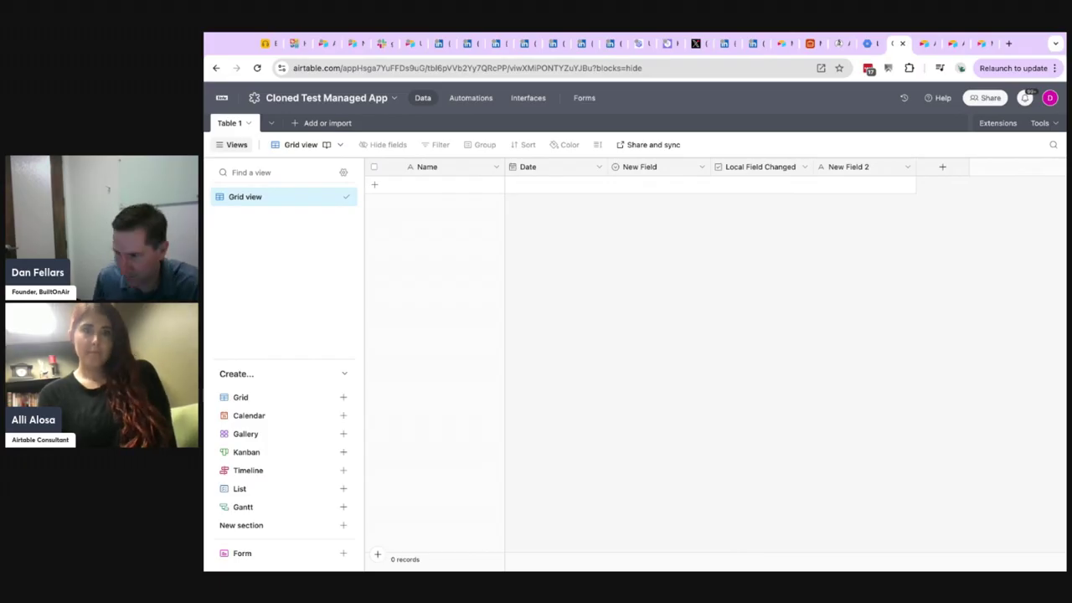
double_click(748, 170)
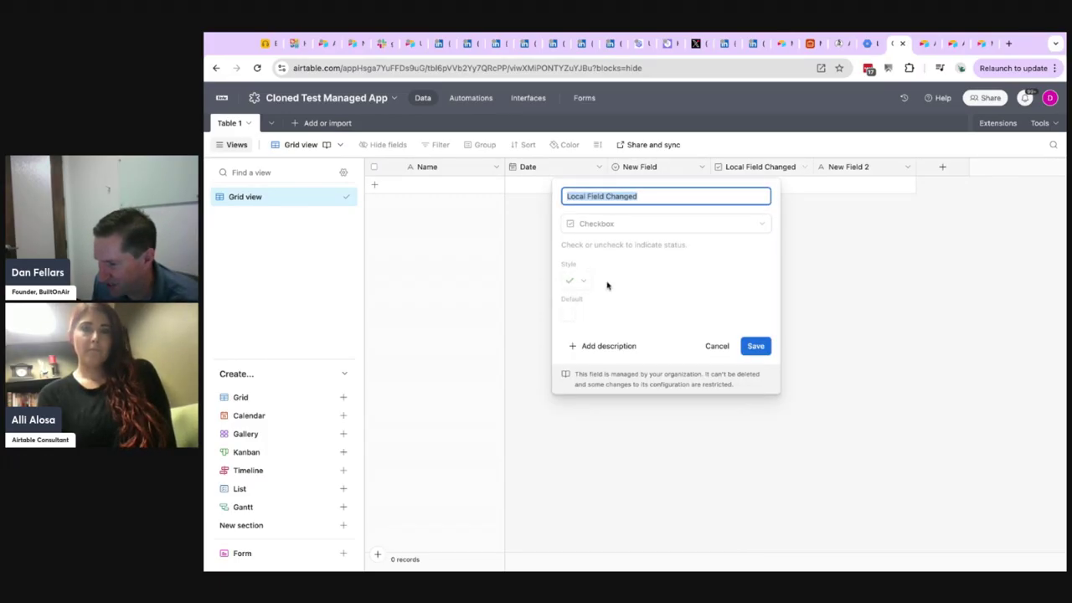
left_click(717, 346)
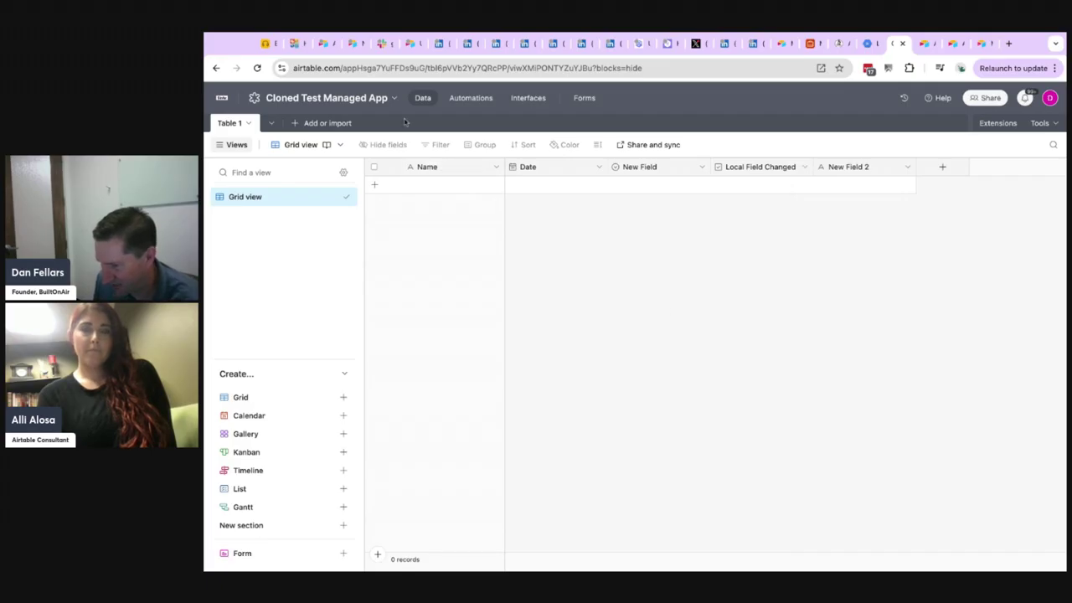
Review the settings of Automation 1's scheduled trigger and its Create record action in the cloned app.
left_click(465, 97)
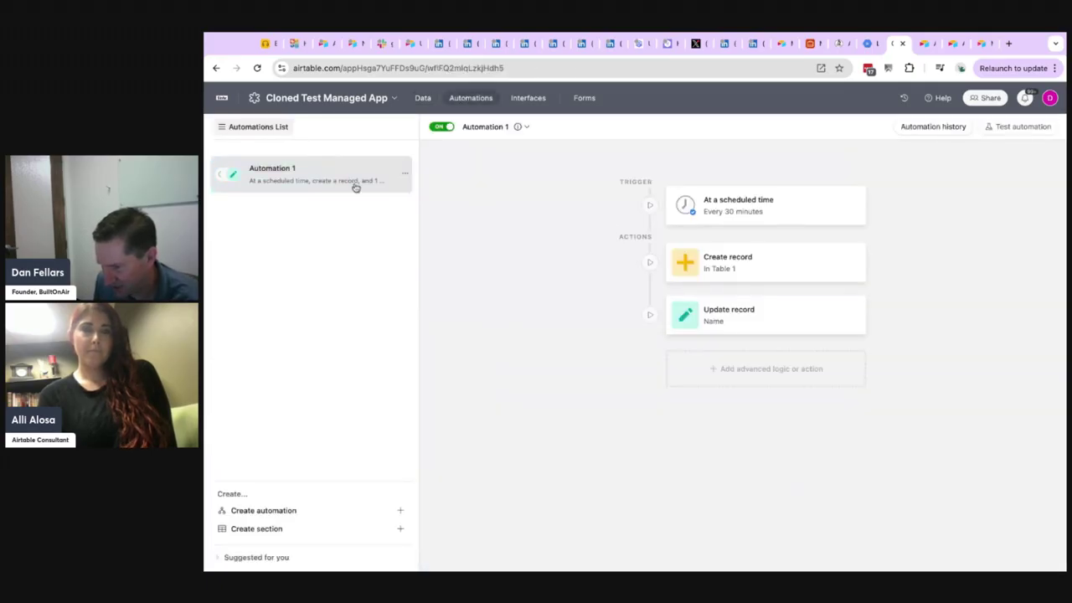
left_click(736, 212)
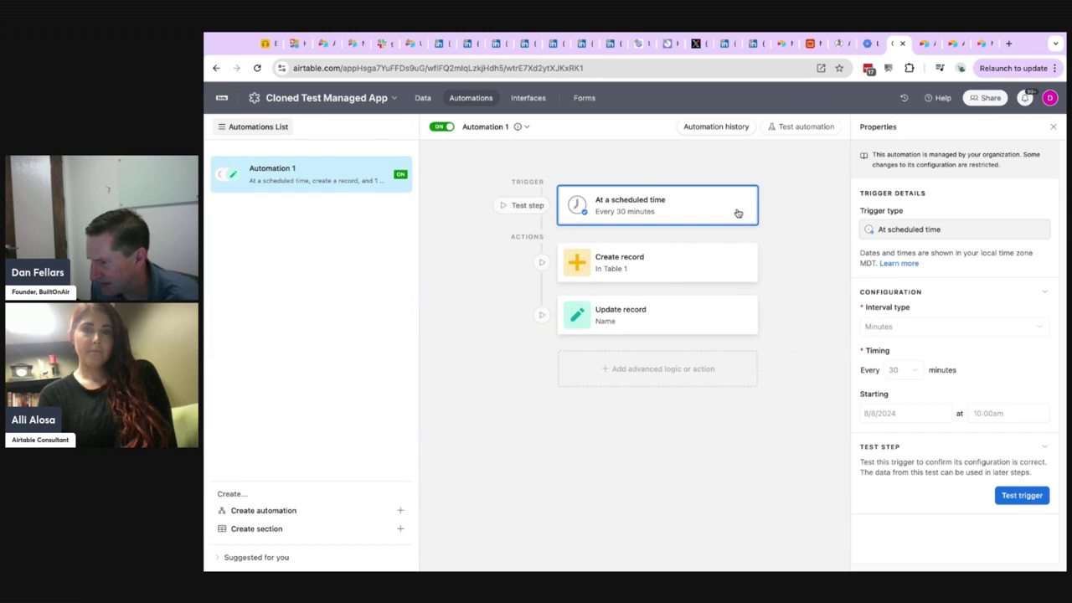
left_click(661, 268)
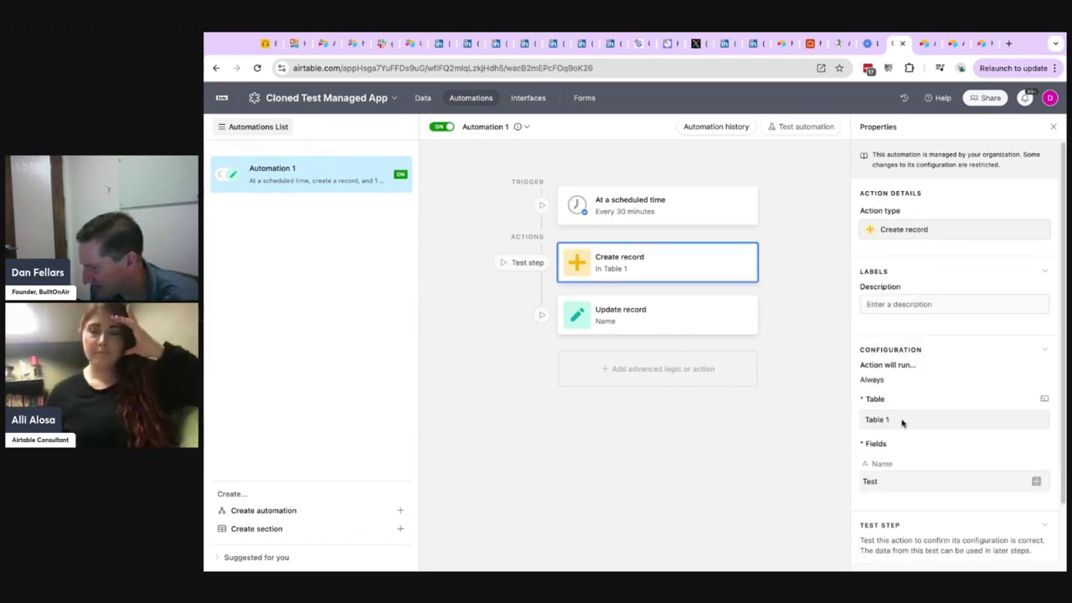
scroll(920, 450, "down", 2)
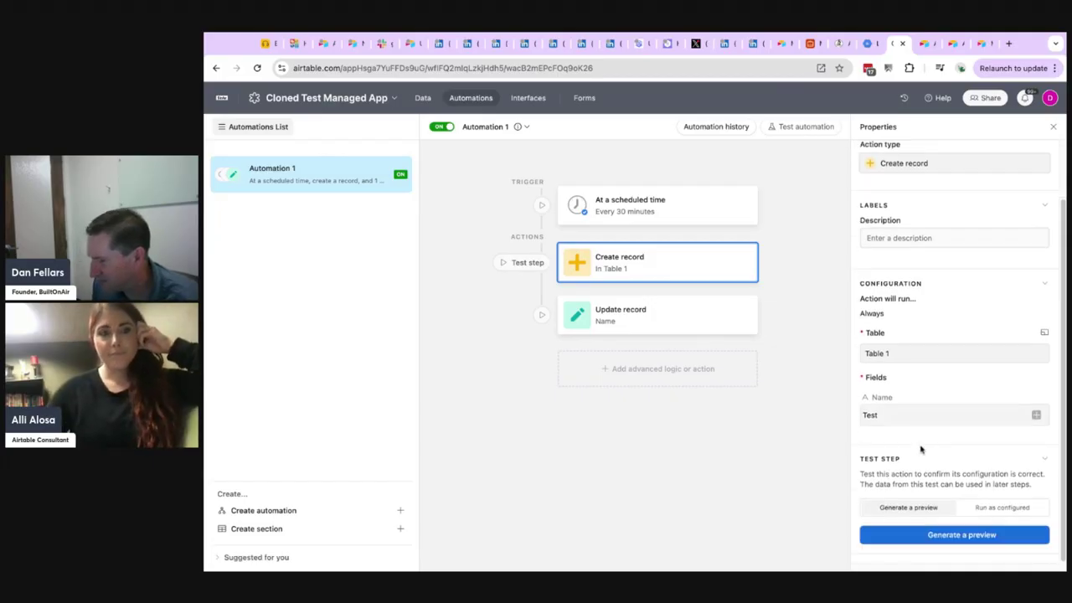
scroll(915, 276, "up", 2)
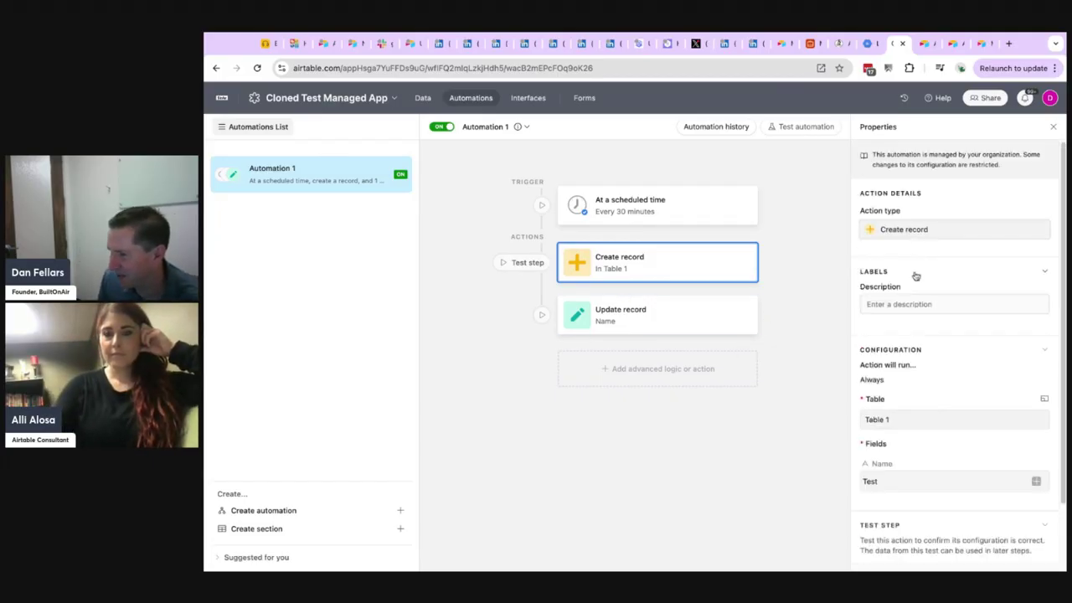
Create a new blank automation in the cloned app, keeping its default name.
left_click(273, 512)
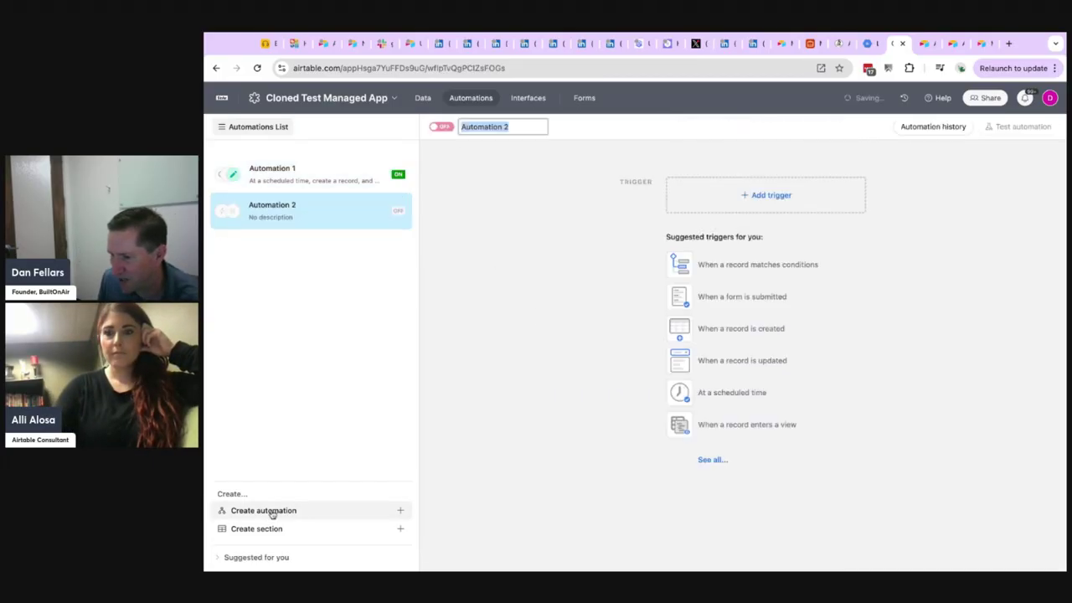
left_click(522, 196)
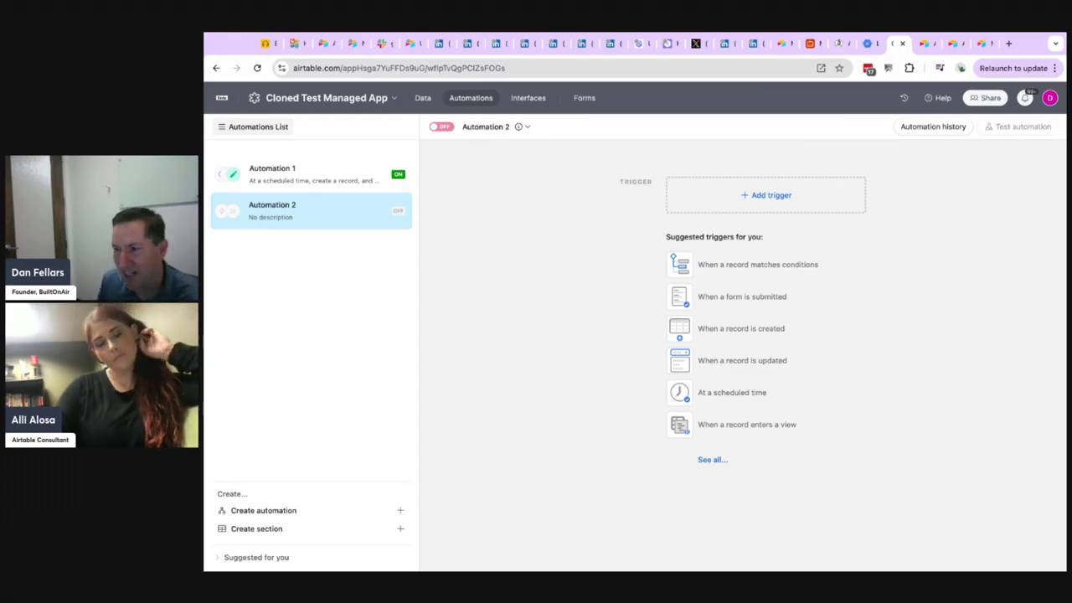
View the cloned app's Table 1 interface page and return to the base's data.
left_click(425, 99)
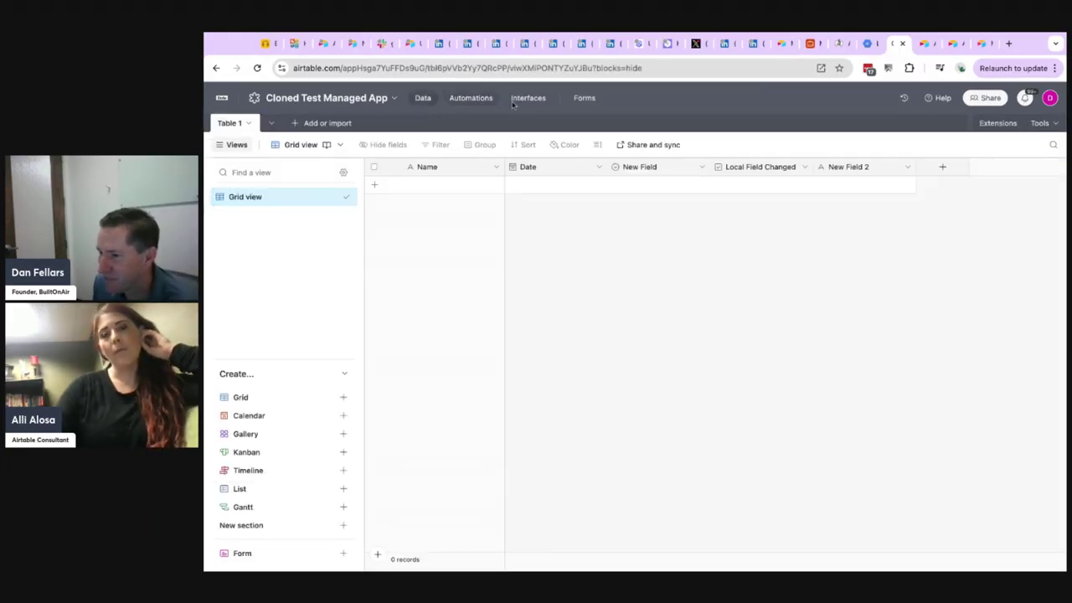
left_click(540, 100)
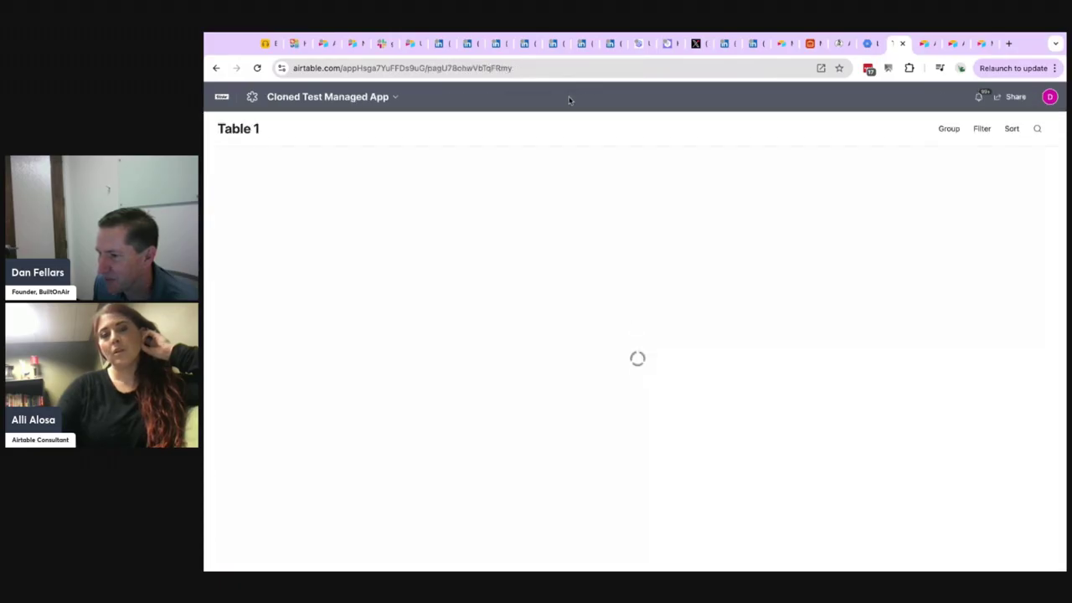
left_click(216, 69)
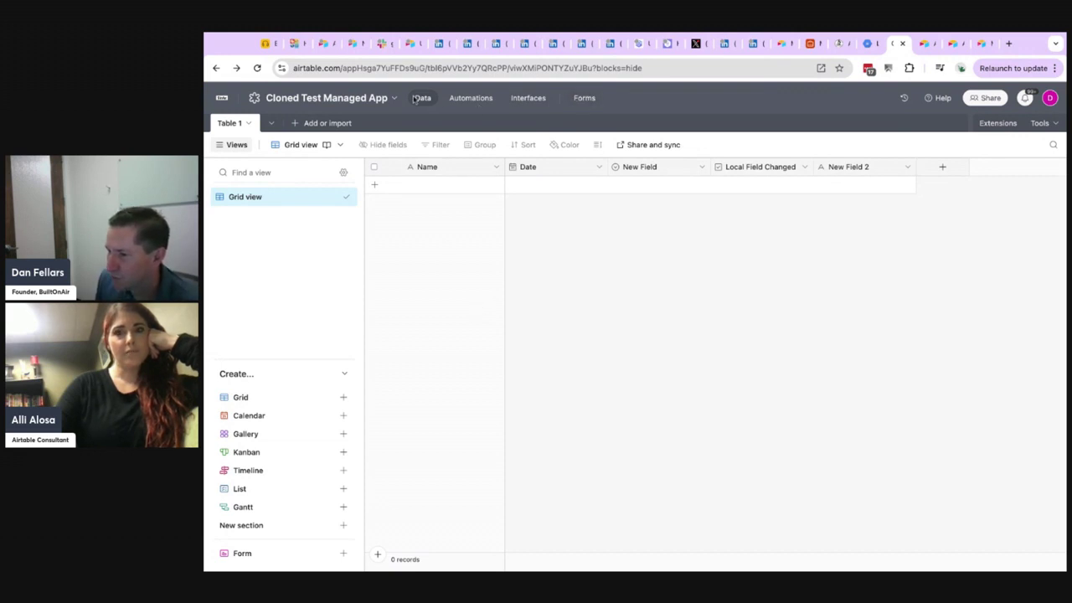
Switch to the Builder Hub and open the details of Test Component from the components list.
left_click(923, 45)
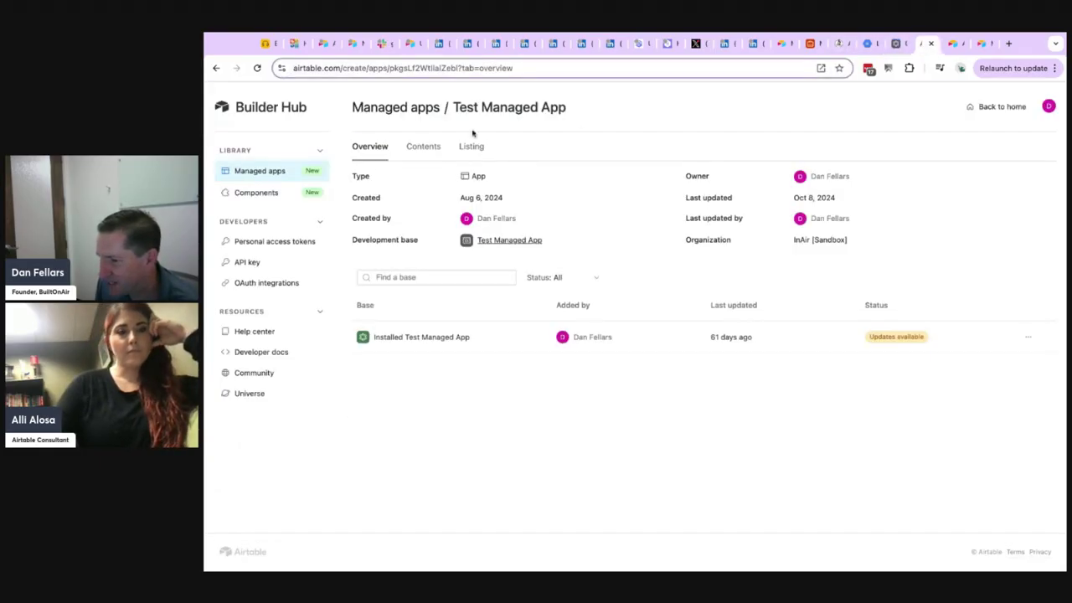
left_click(256, 194)
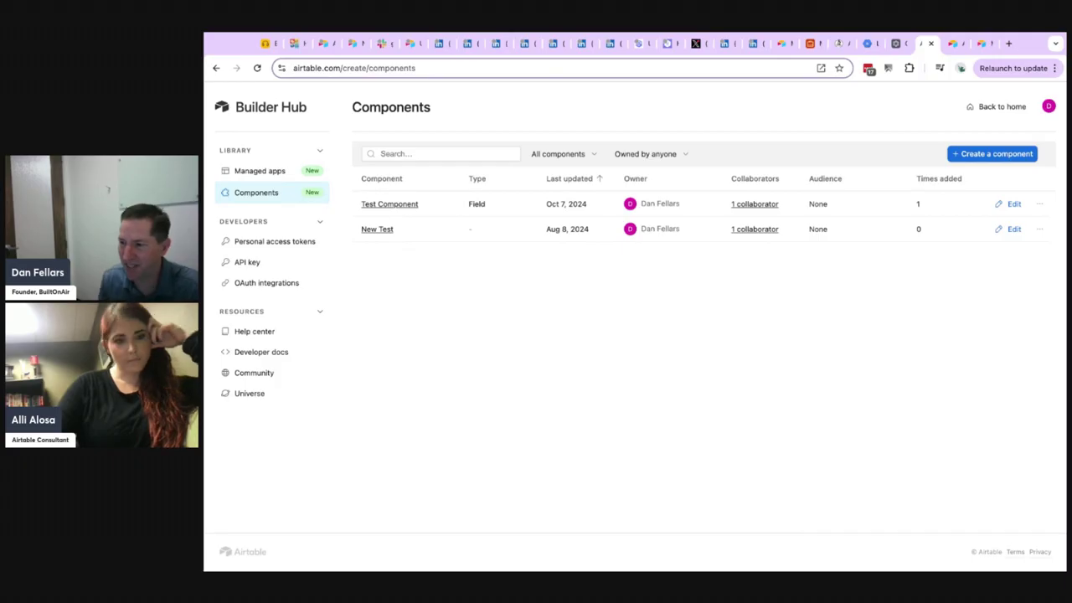
left_click(387, 204)
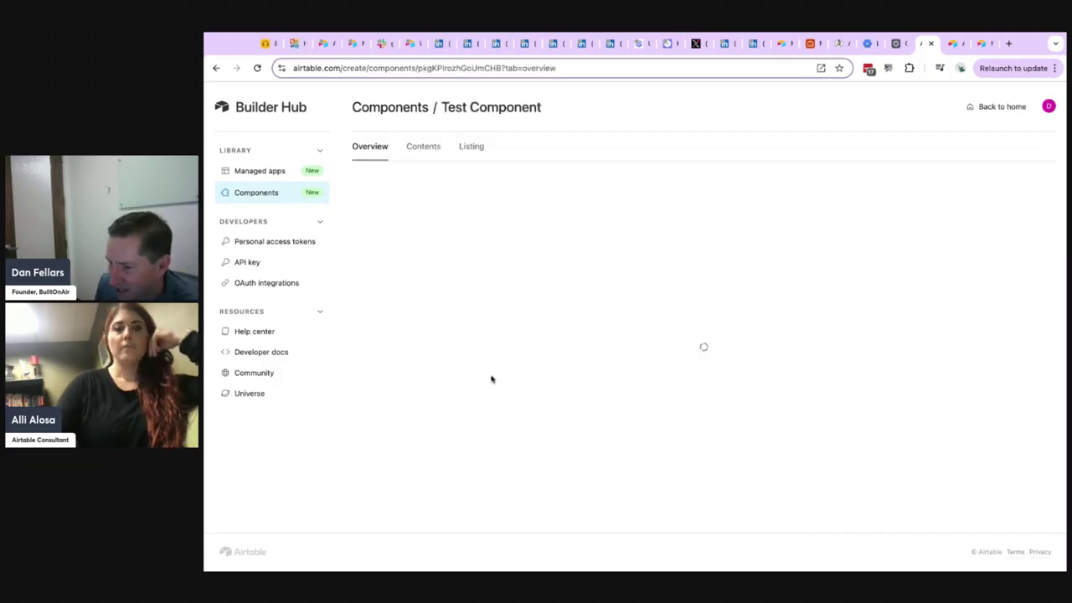
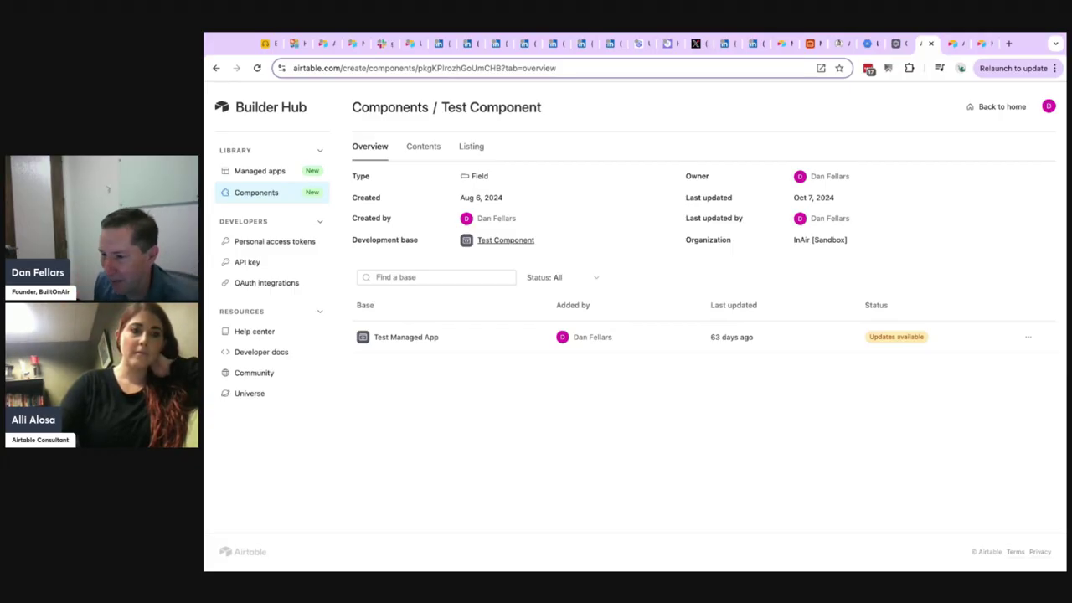
Add the Test Component library field to Table 1 of Cloned Test Managed App and name it Start Date.
left_click(896, 43)
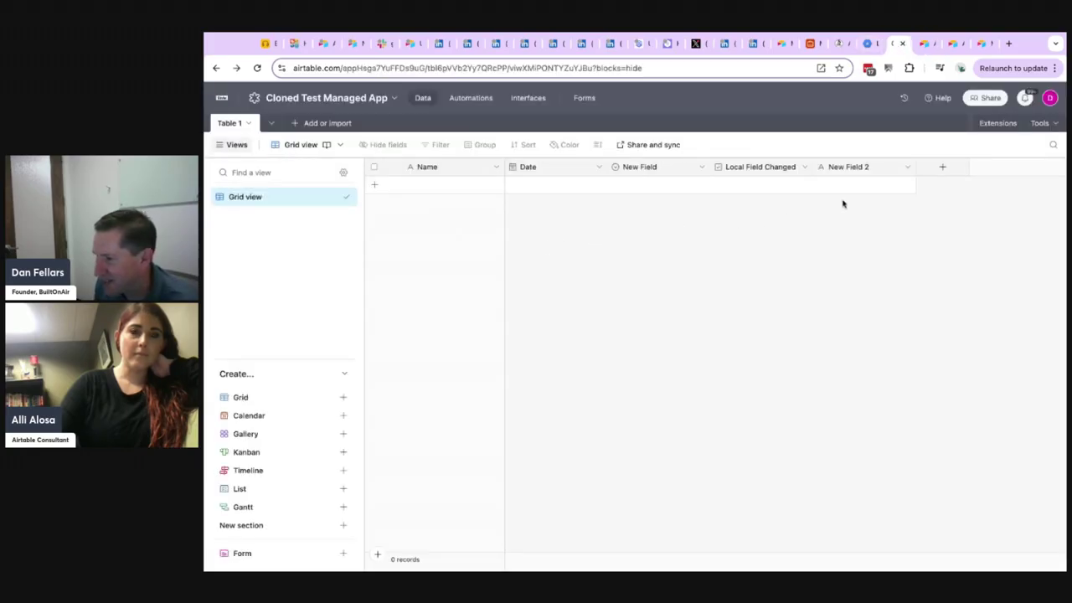
left_click(940, 166)
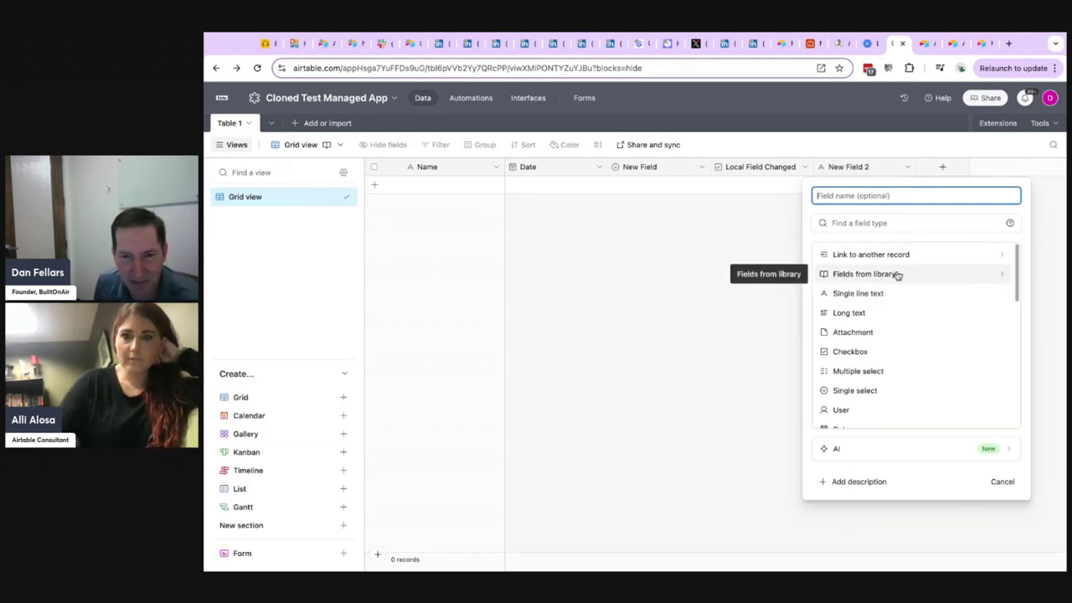
left_click(877, 277)
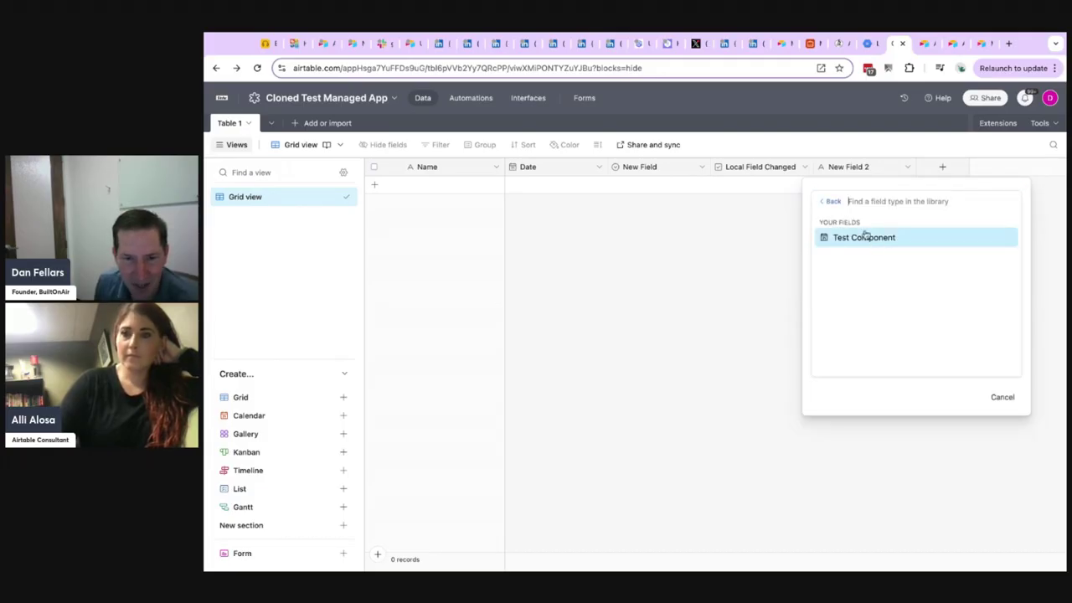
left_click(876, 240)
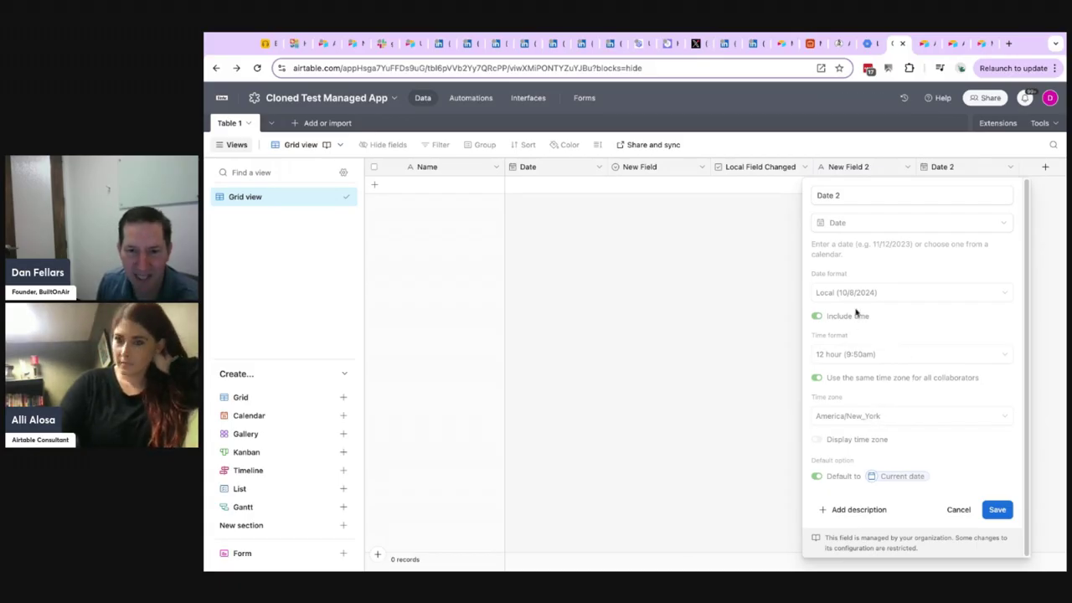
triple_click(852, 194)
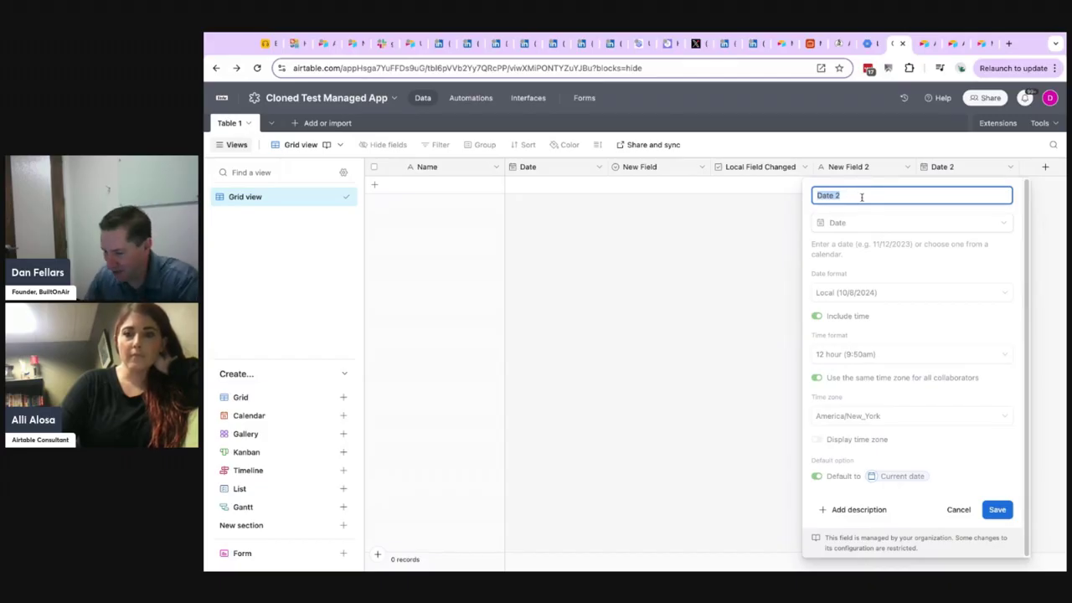
type("Start")
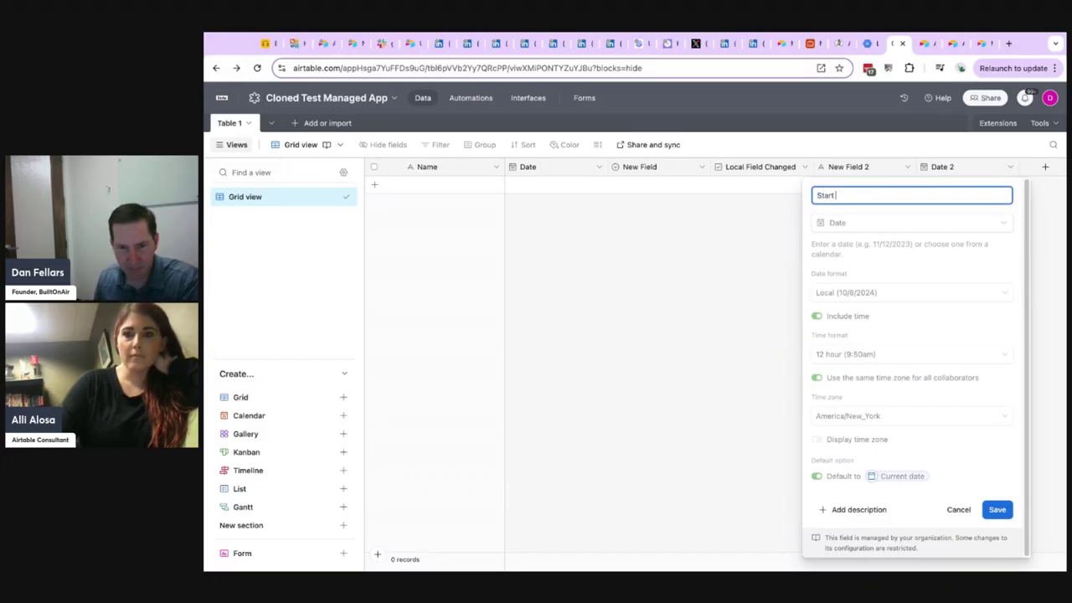
left_click(998, 509)
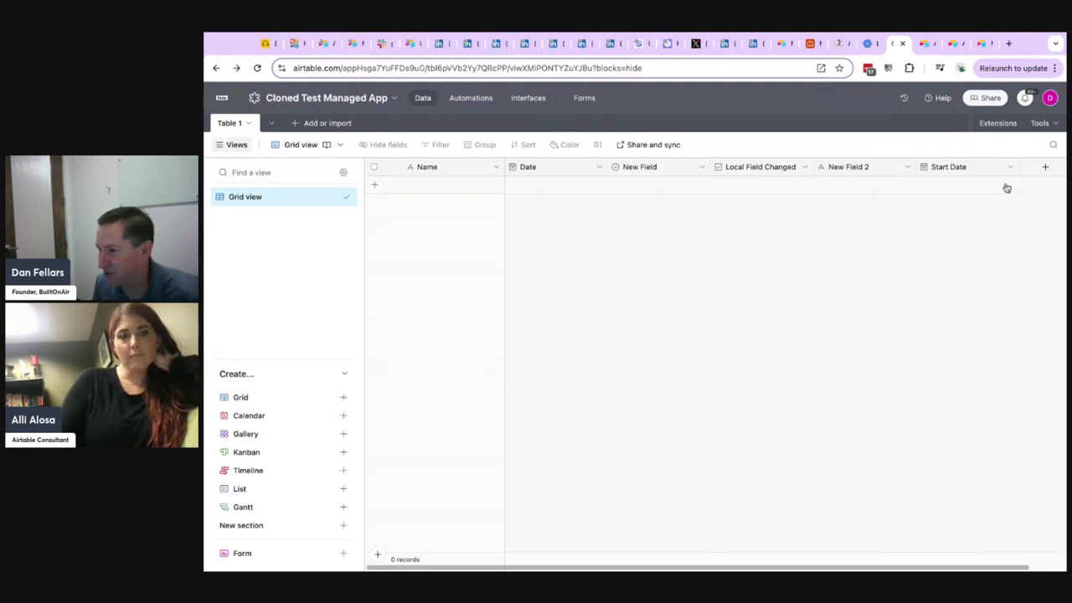
Look through the library fields offered for another new field in Table 1, and leave without adding one.
left_click(1045, 167)
scroll(866, 304, "down", 1)
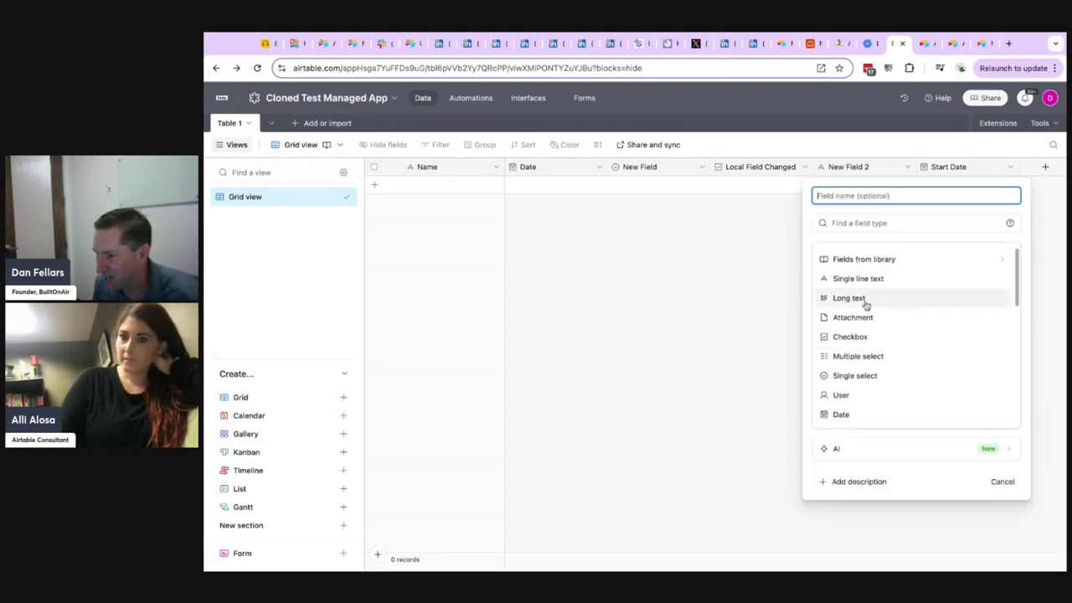
scroll(877, 299, "up", 1)
left_click(878, 277)
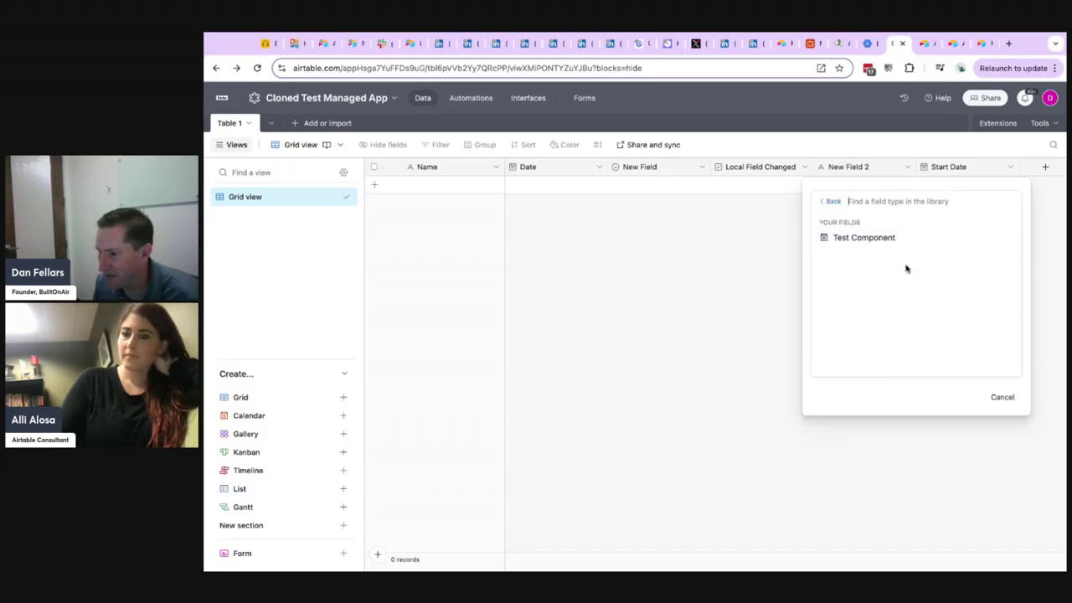
left_click(1002, 396)
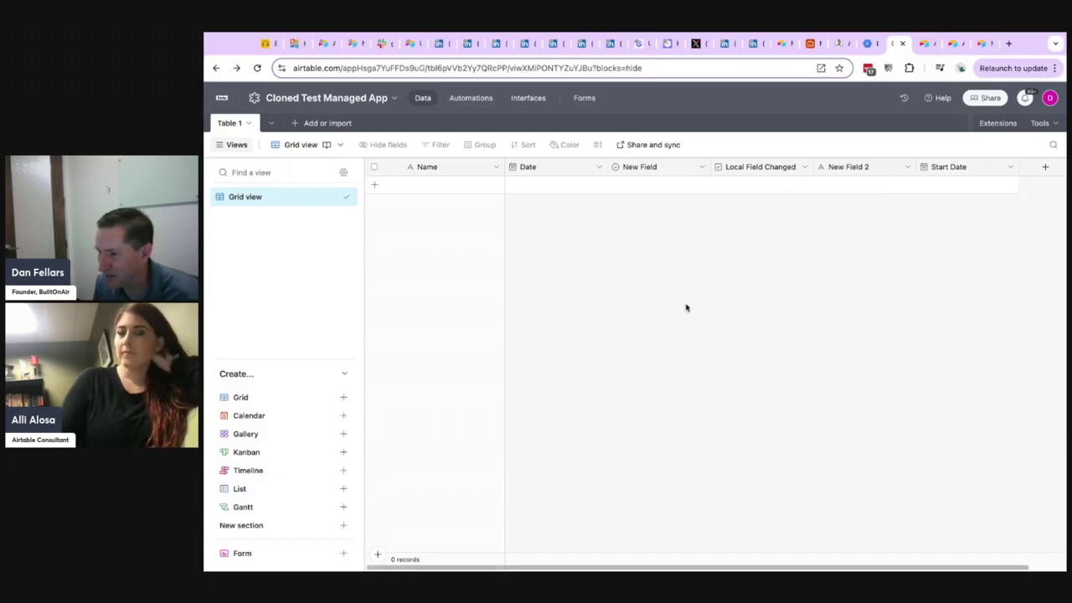
Create another blank automation in the cloned app's automations list, keeping its default name.
left_click(467, 98)
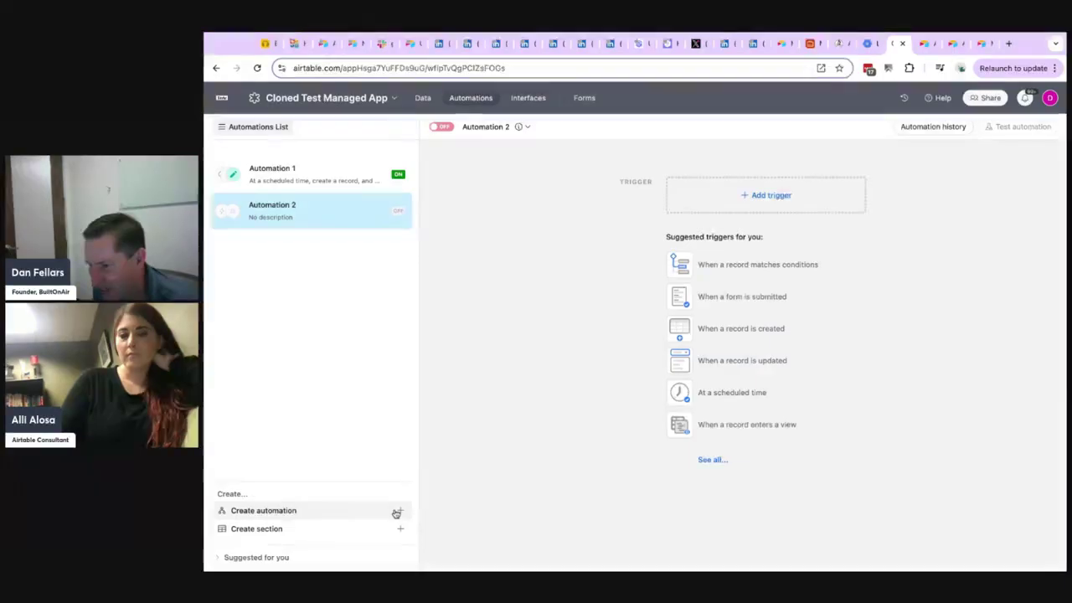
left_click(337, 510)
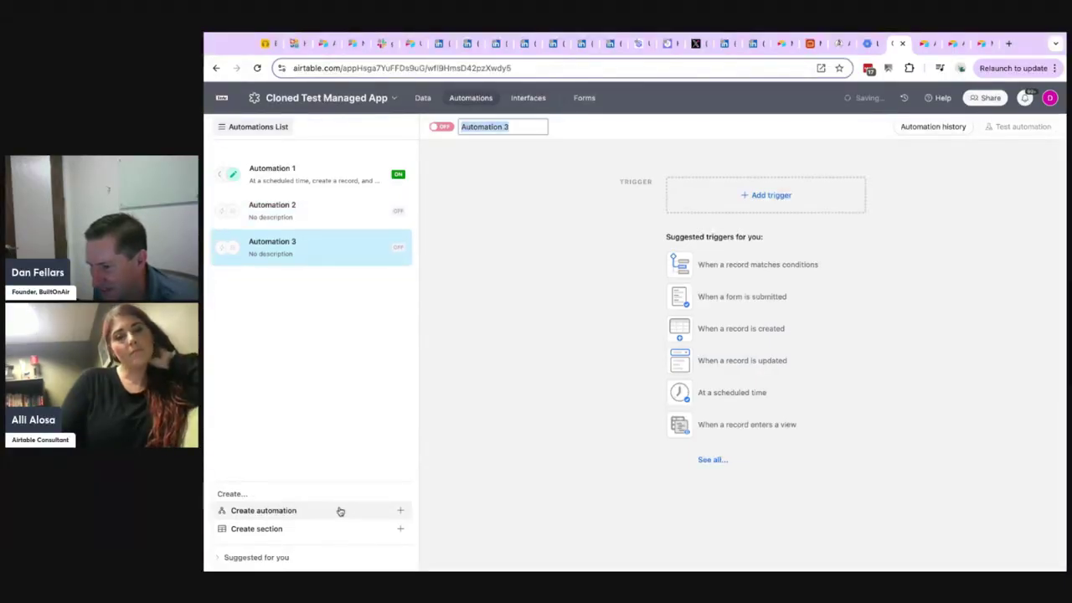
left_click(354, 433)
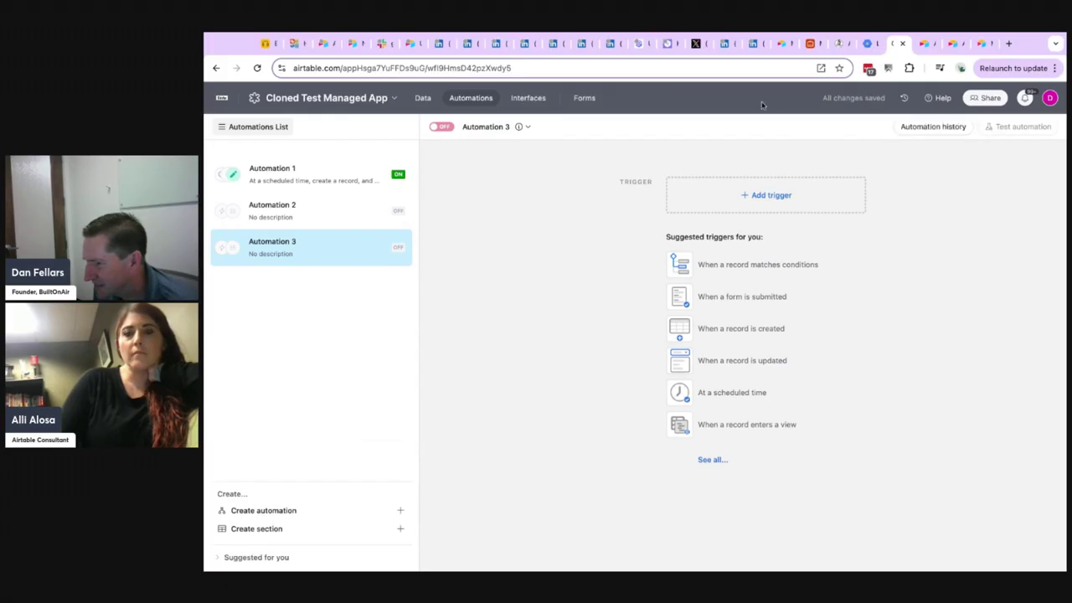
View the cloned app's table data, return to its automations and expand the suggested automations.
left_click(421, 98)
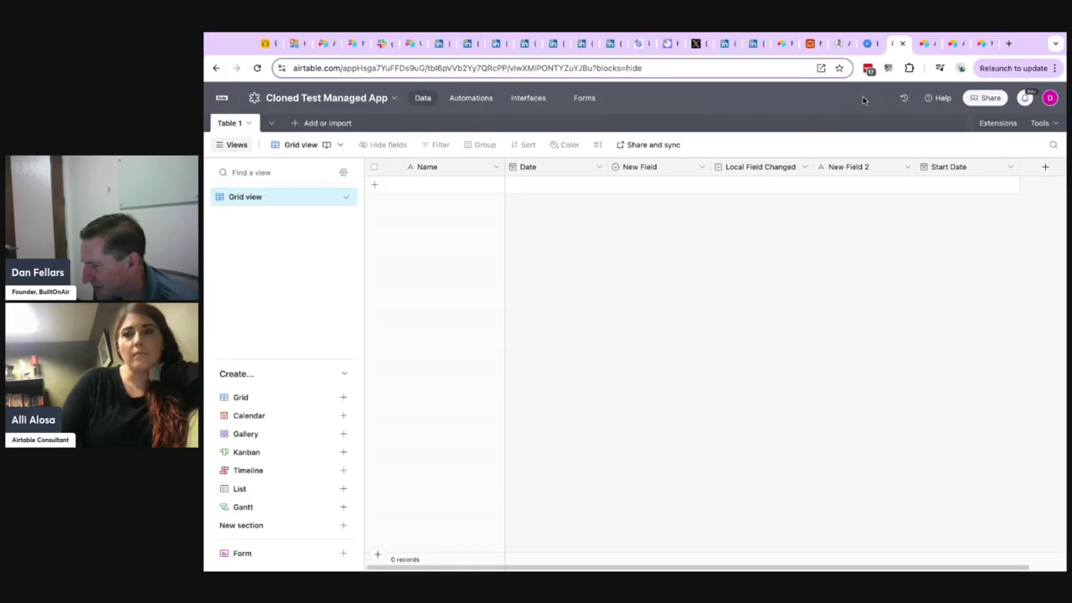
left_click(486, 100)
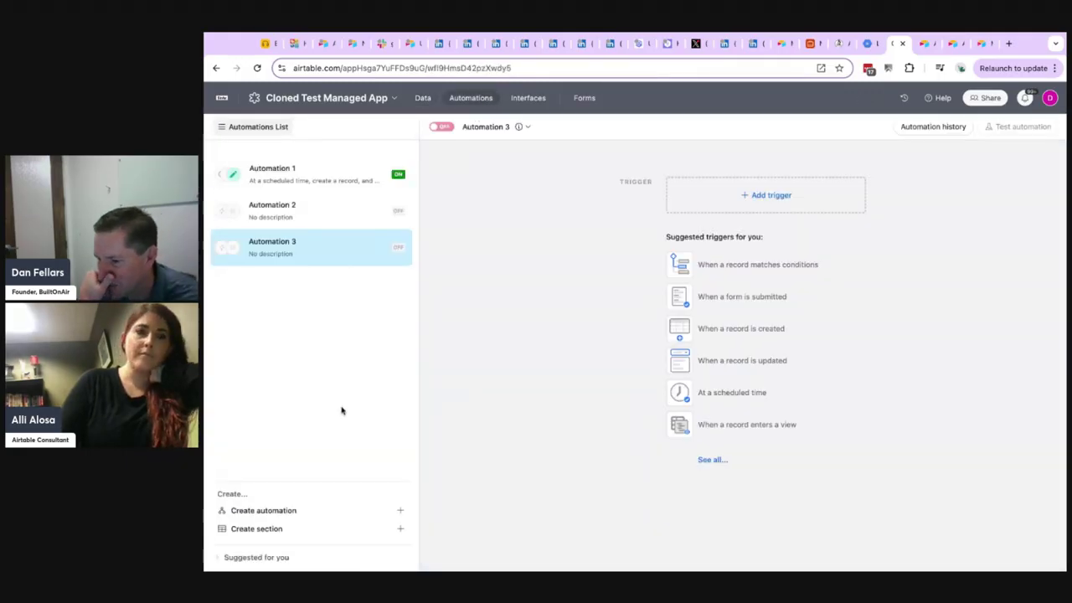
left_click(274, 559)
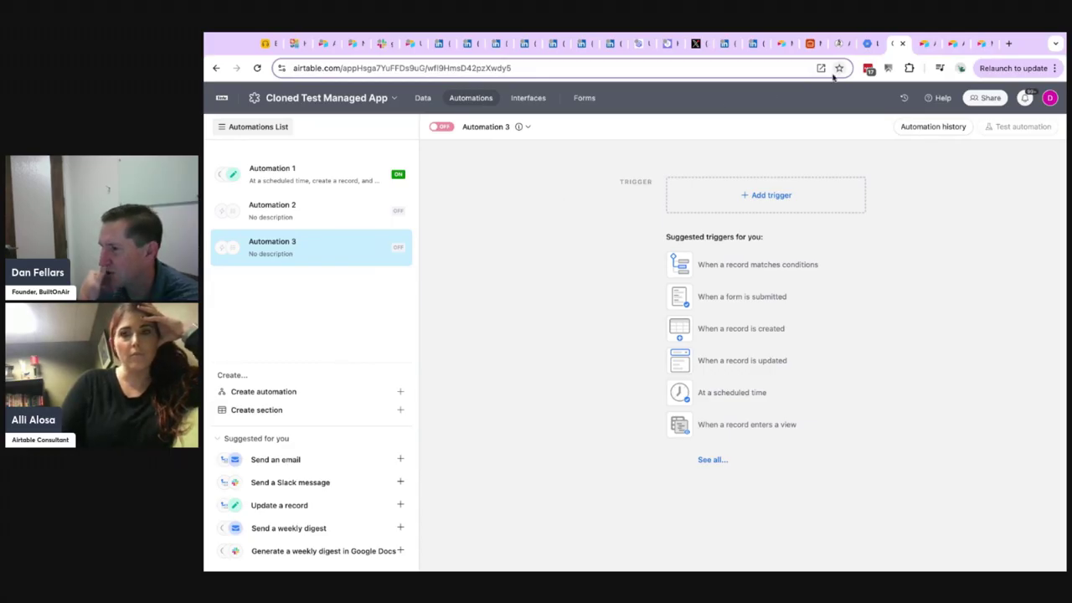
In the Builder Hub, create a component named Automation Test from the existing base Cloned Test Managed App.
left_click(926, 46)
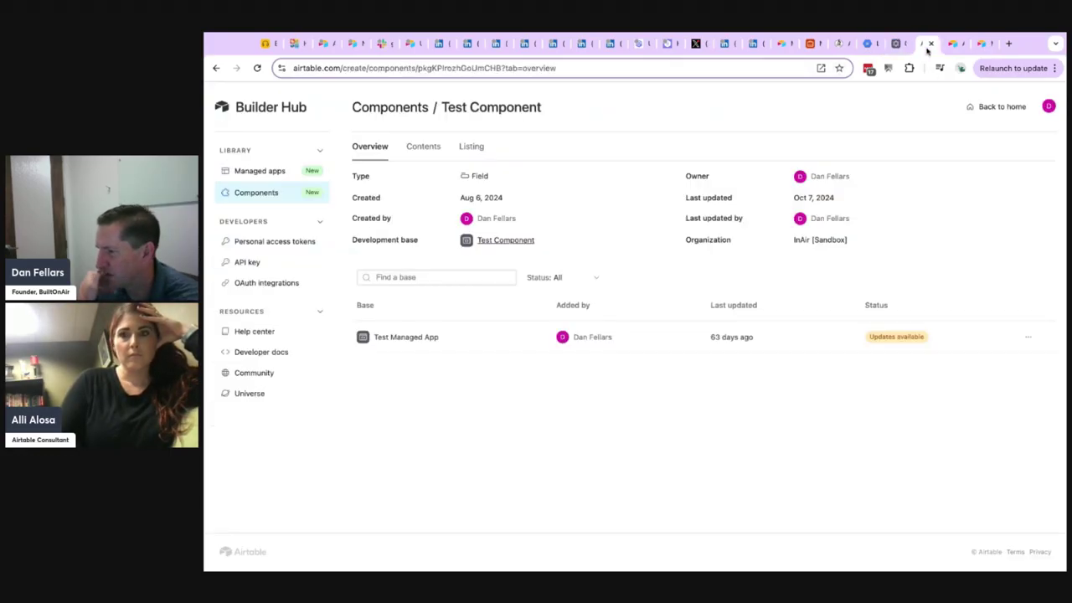
left_click(259, 193)
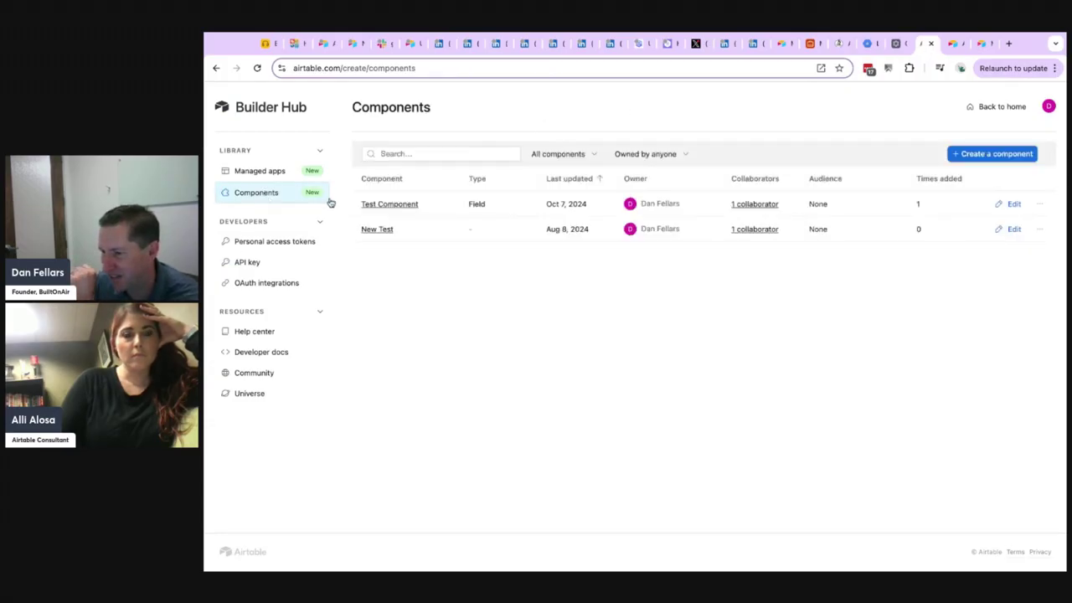
left_click(997, 154)
left_click(446, 164)
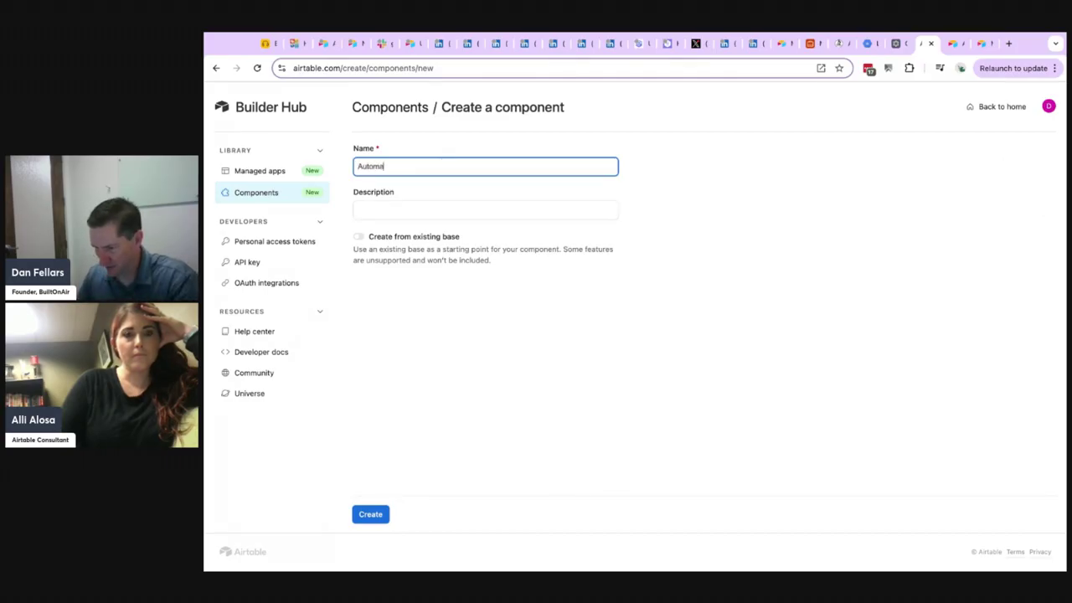
type("Automation Test")
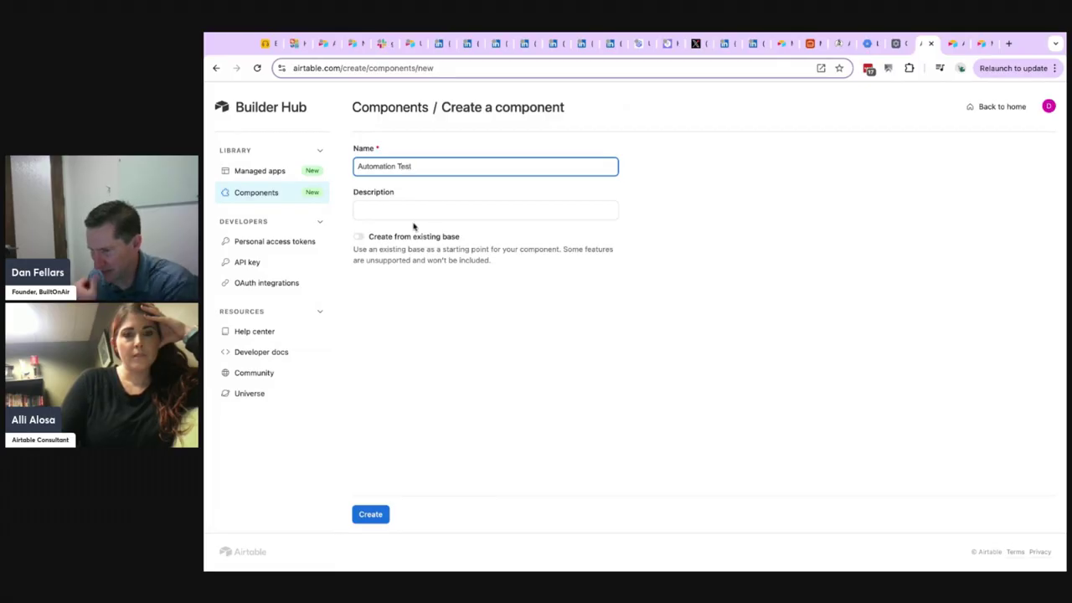
left_click(359, 237)
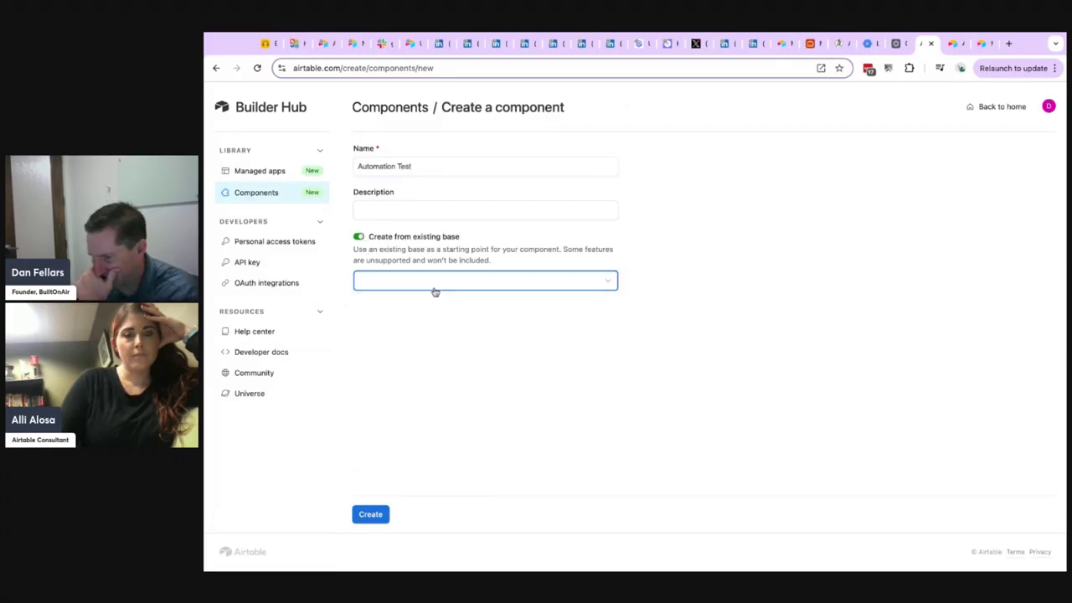
left_click(435, 285)
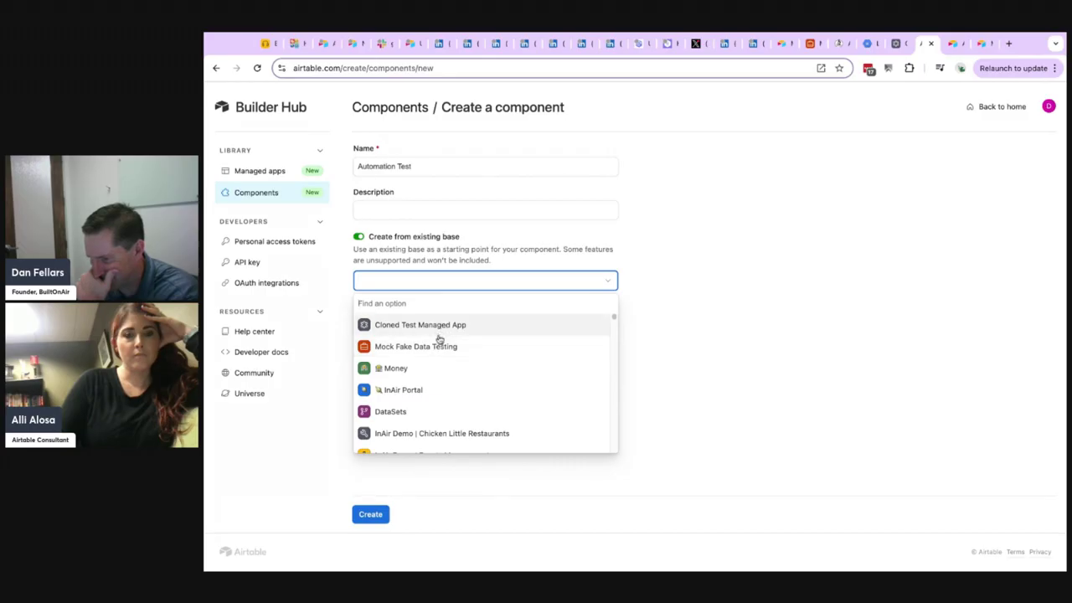
left_click(433, 326)
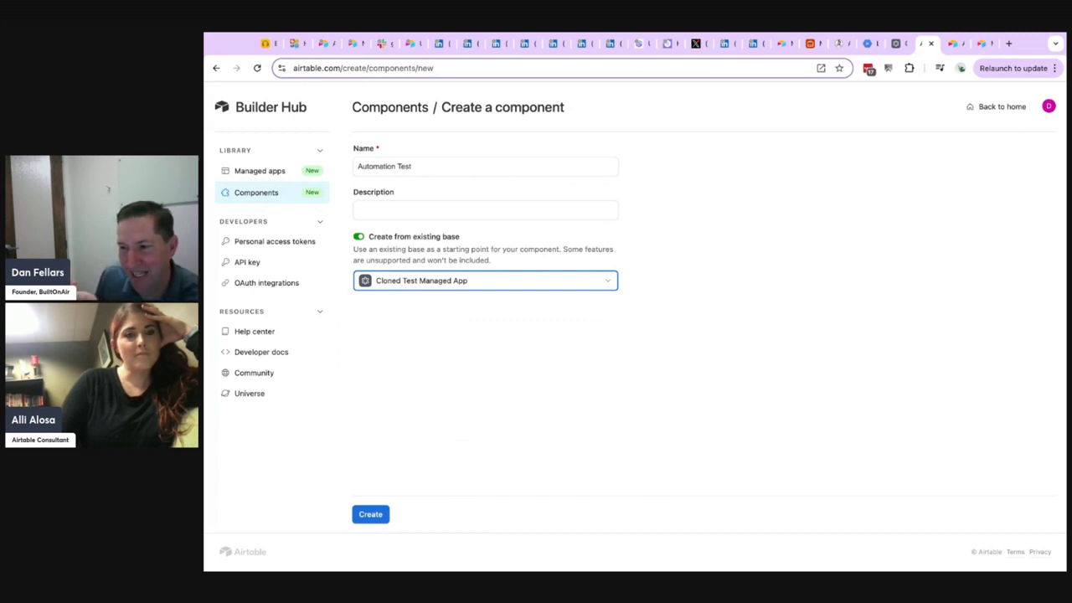
left_click(379, 516)
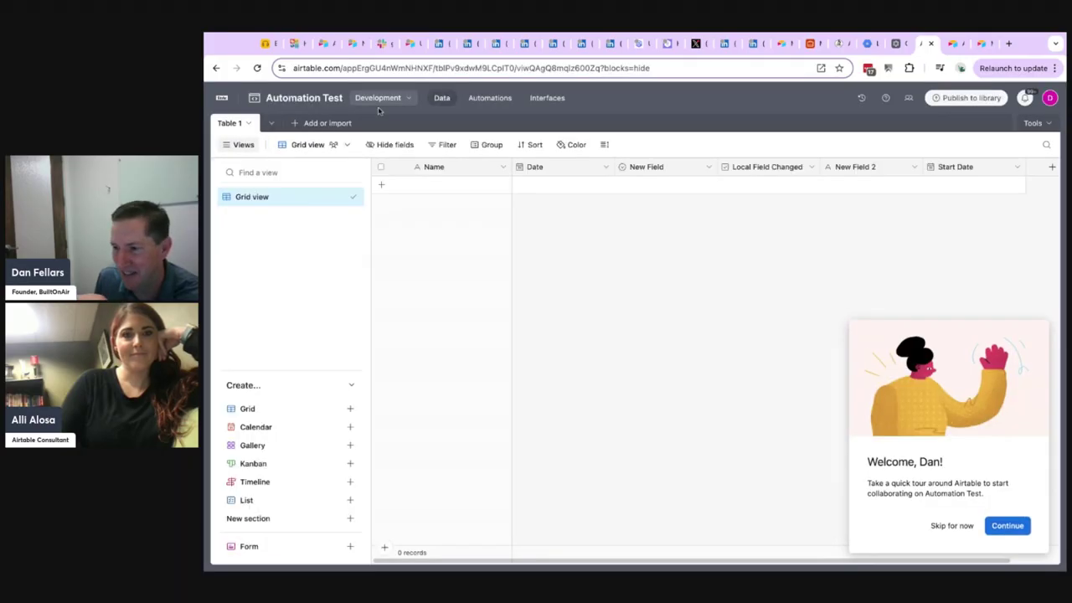
Skip the welcome tour and inspect the development options and automations of the Automation Test base.
left_click(969, 525)
left_click(381, 100)
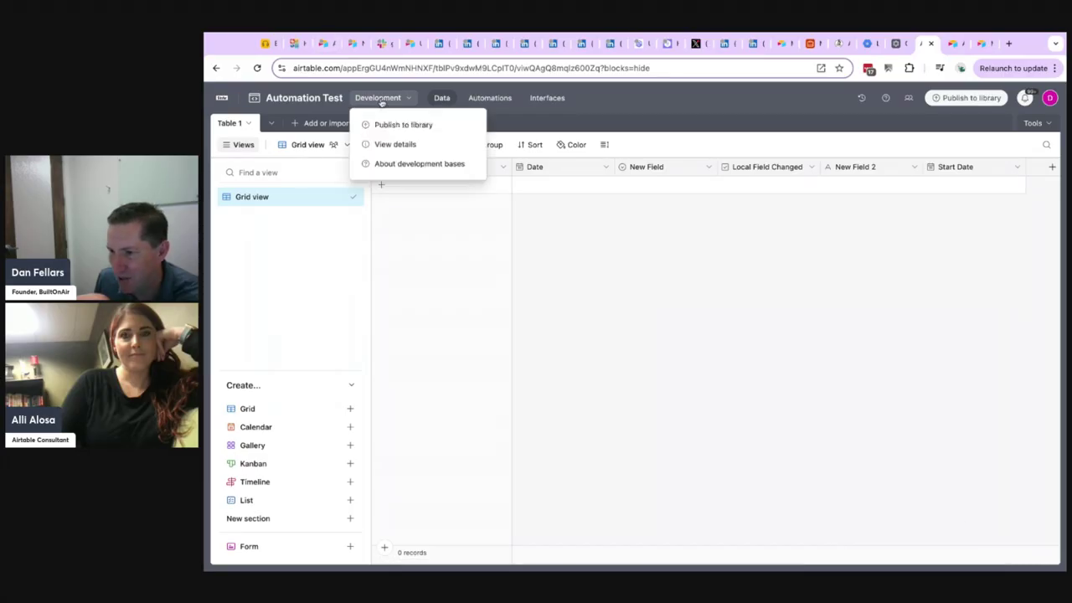
left_click(592, 260)
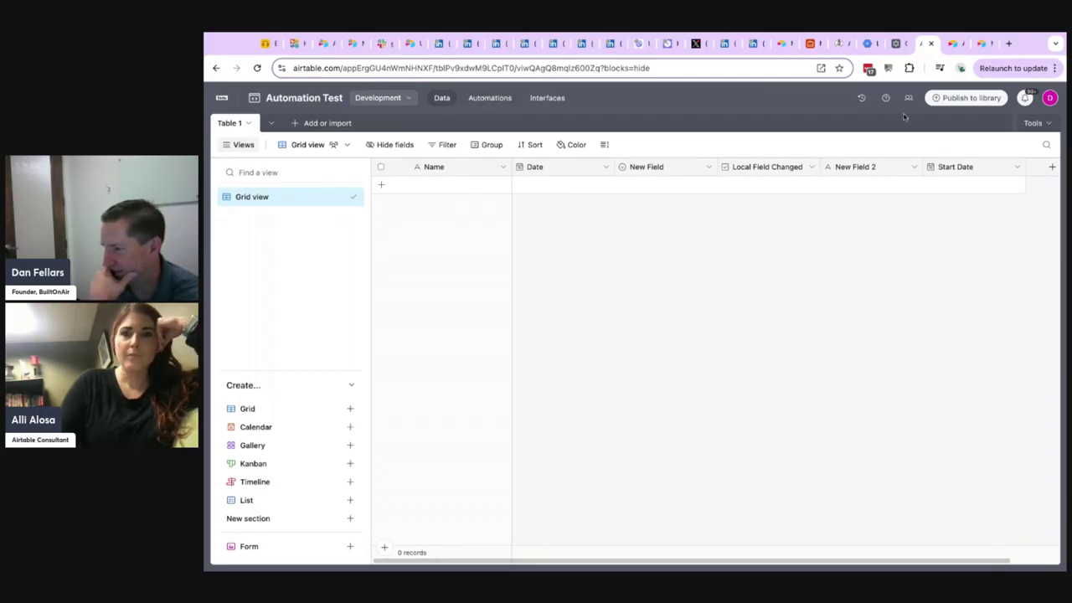
left_click(483, 98)
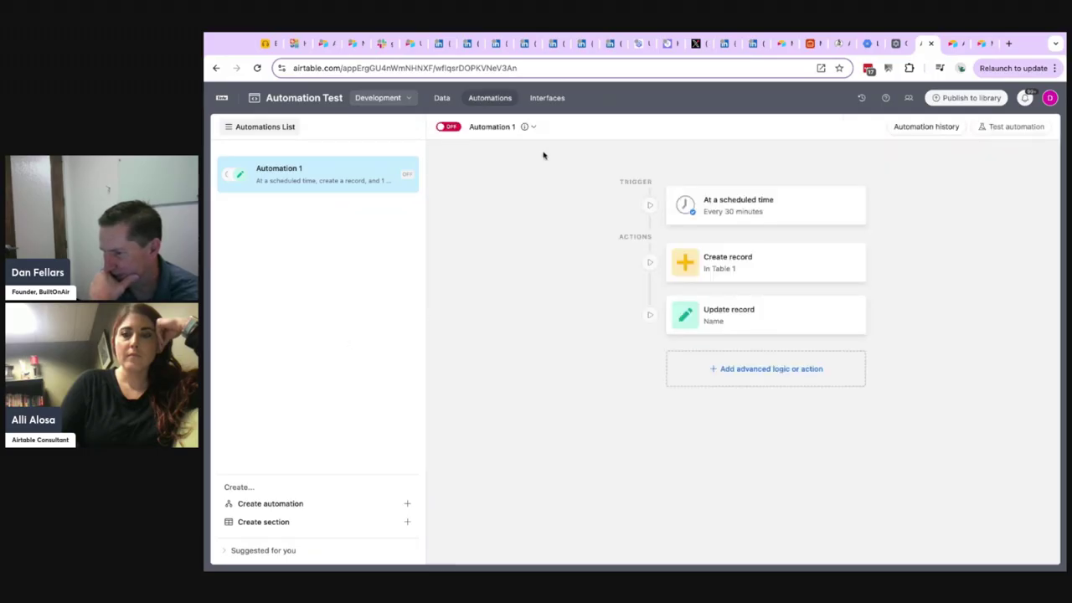
Publish Automation Test to the library as a Custom component including Automation 1, with creators in the development base as audience.
left_click(389, 99)
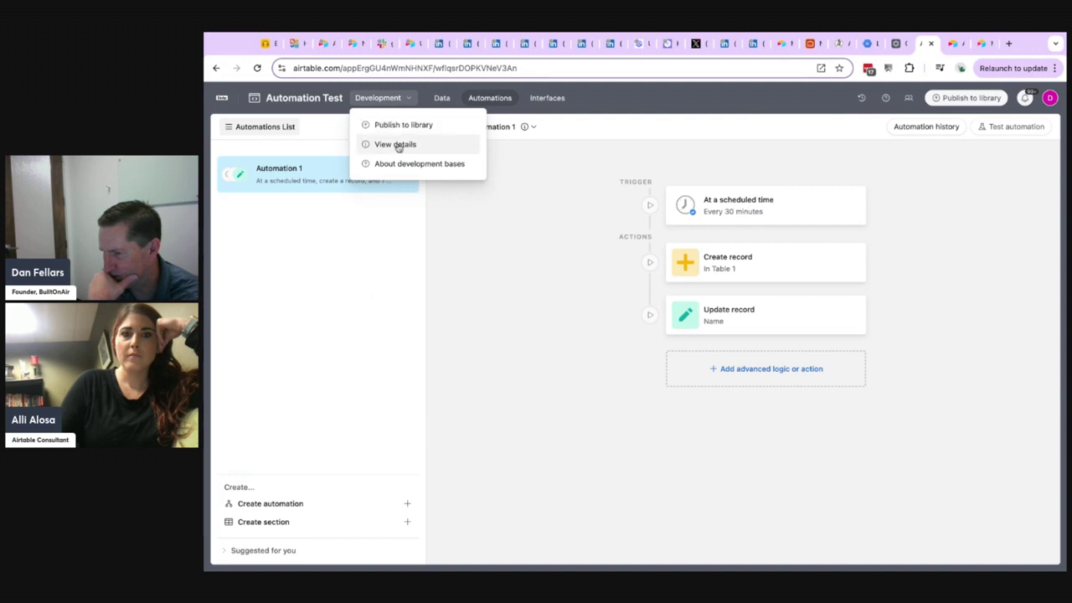
left_click(405, 127)
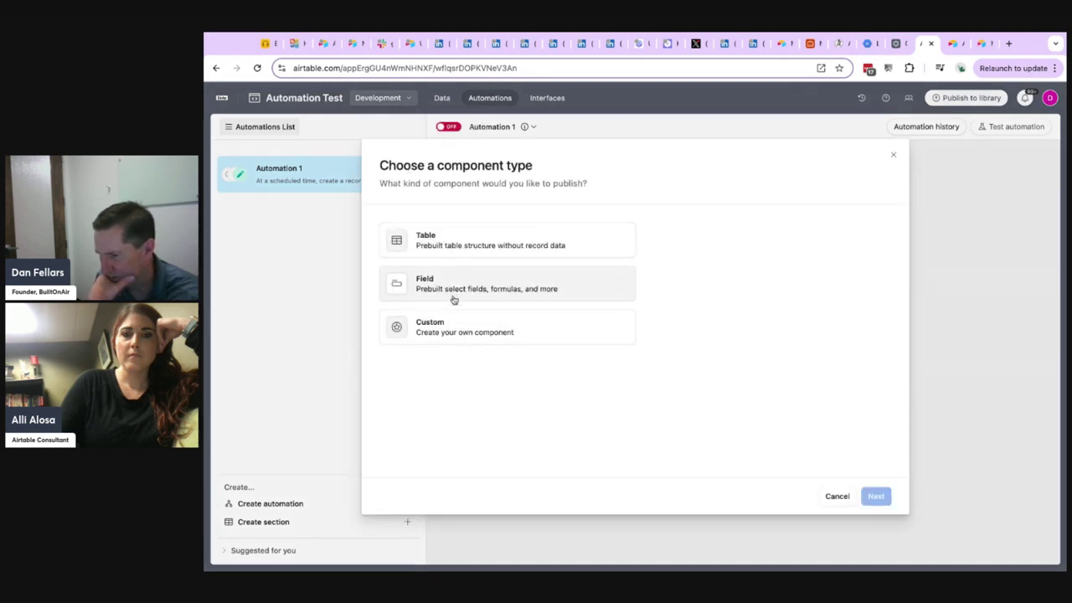
left_click(465, 333)
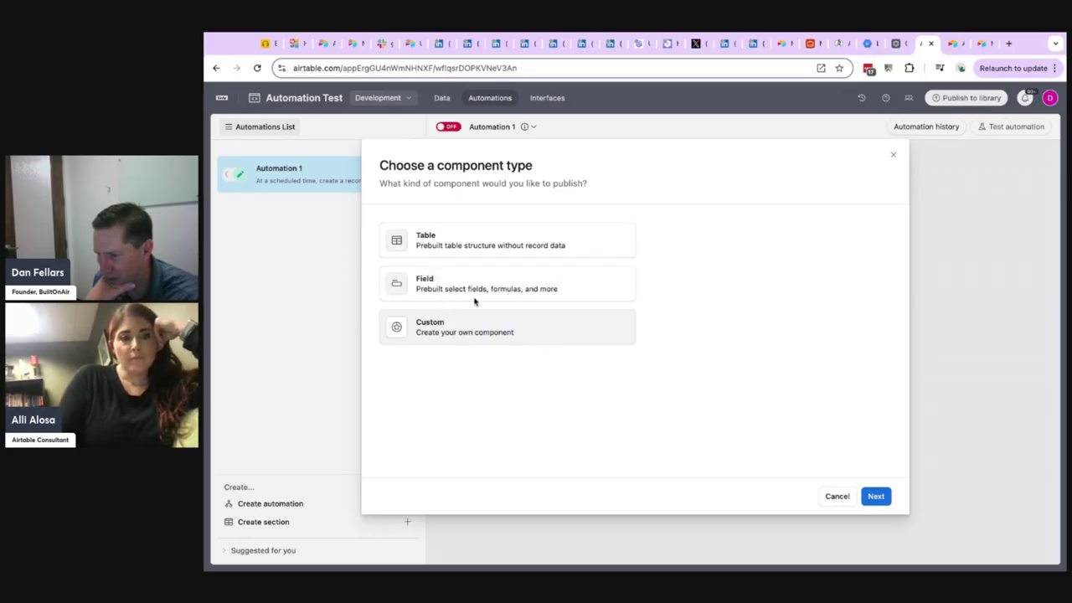
left_click(876, 497)
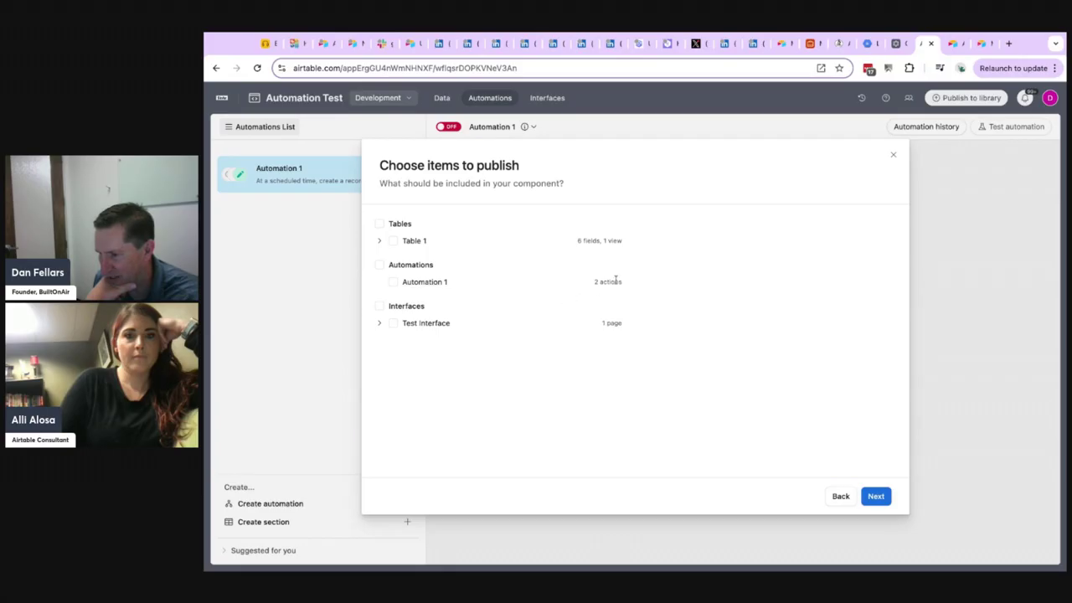
left_click(393, 282)
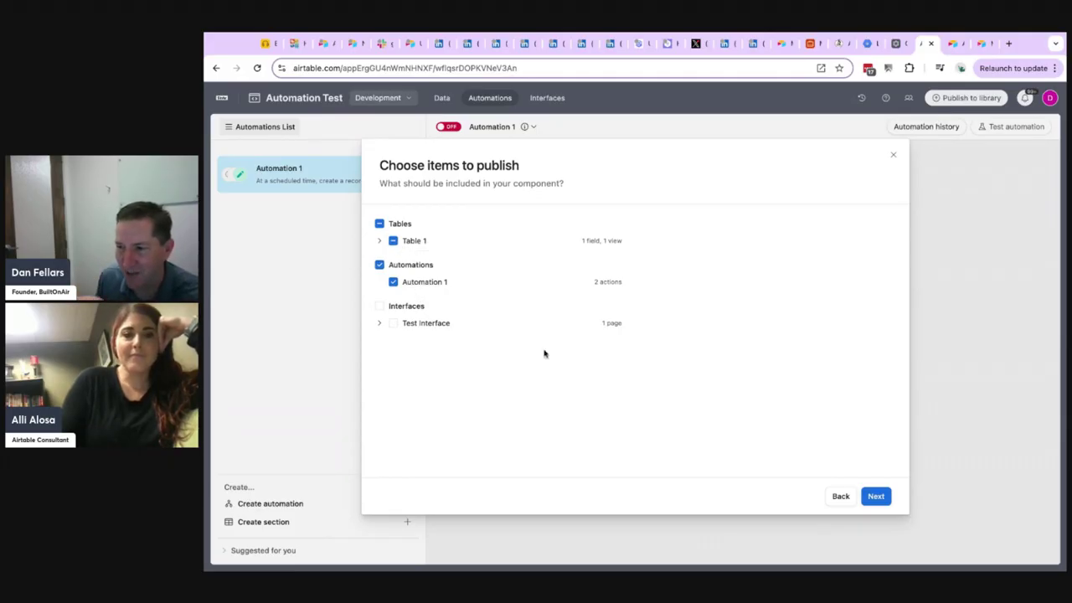
left_click(875, 496)
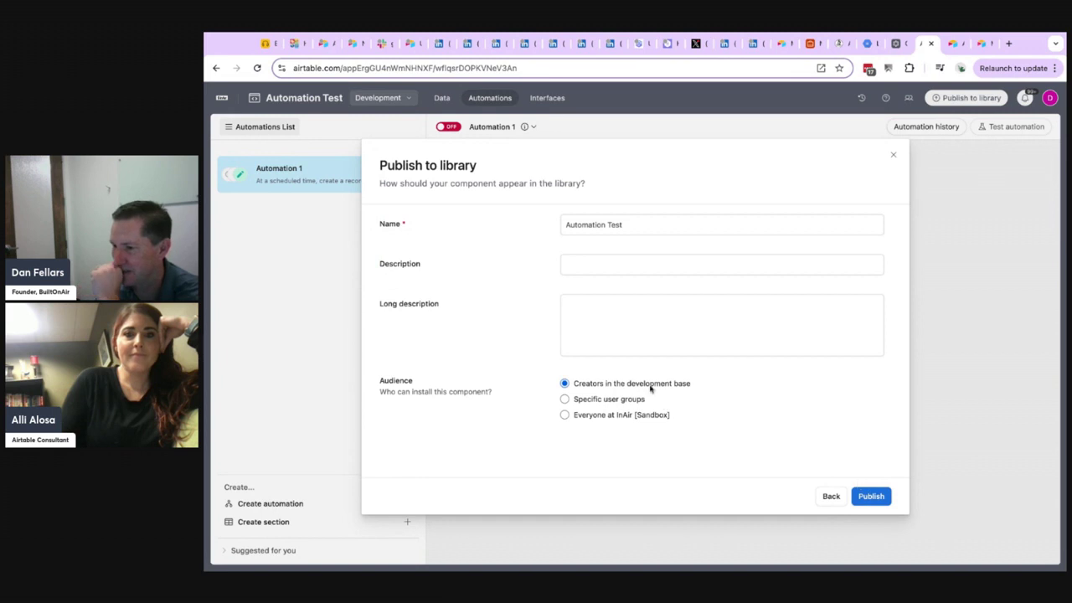
left_click(875, 498)
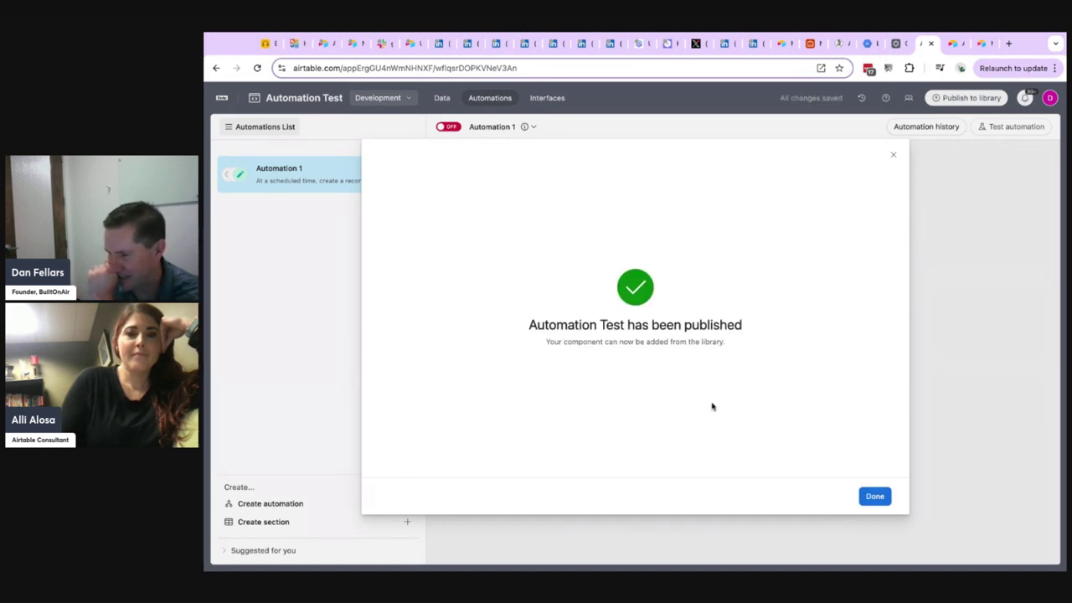
left_click(874, 496)
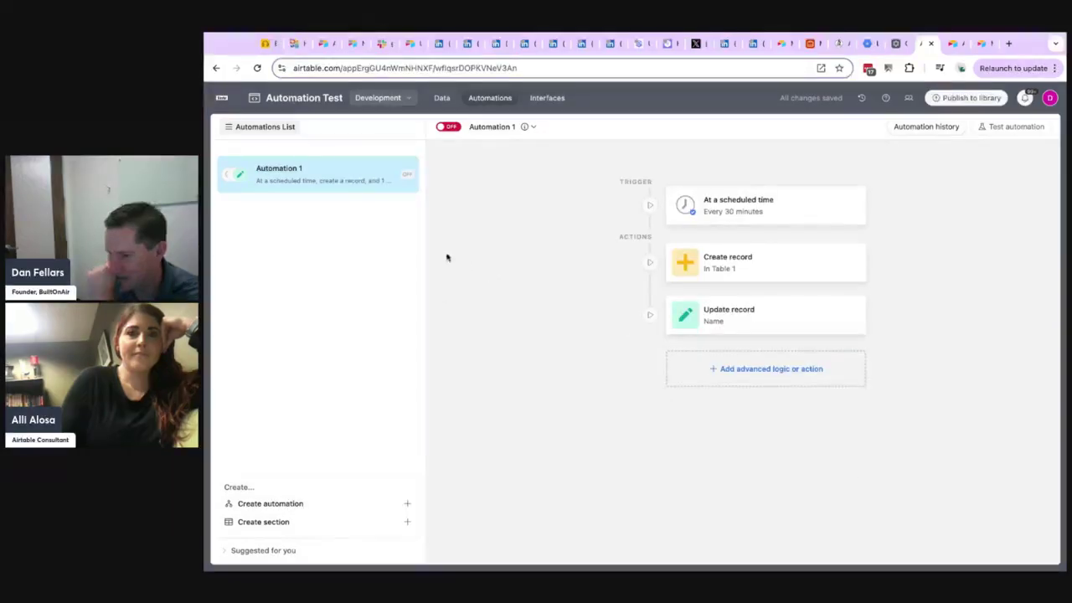
Switch to the Mock Fake Data Testing base, close the Analyst extension and examine the suggested automations.
left_click(221, 97)
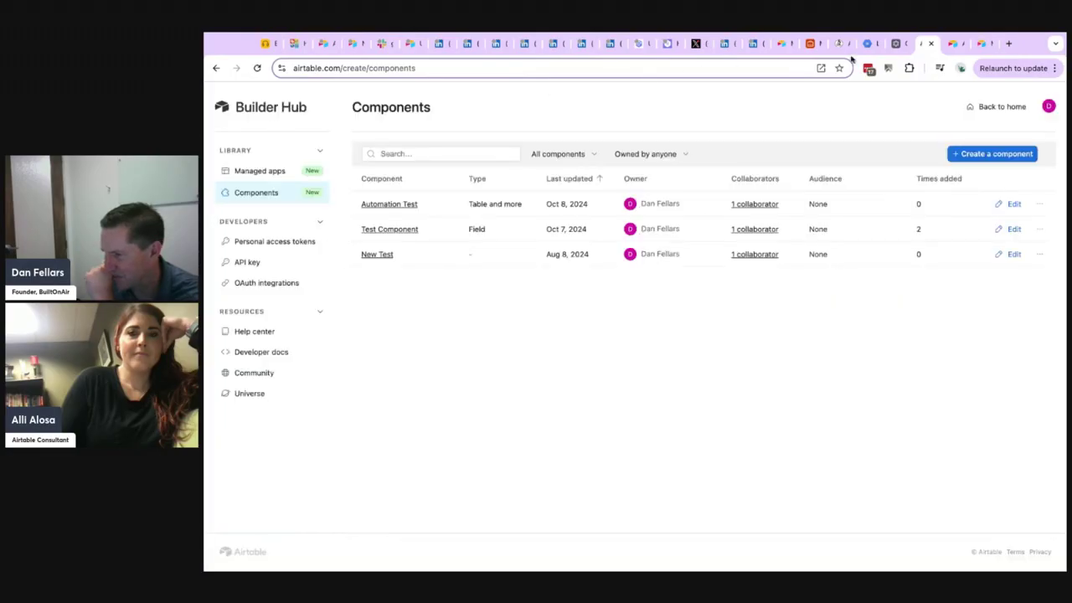
left_click(808, 43)
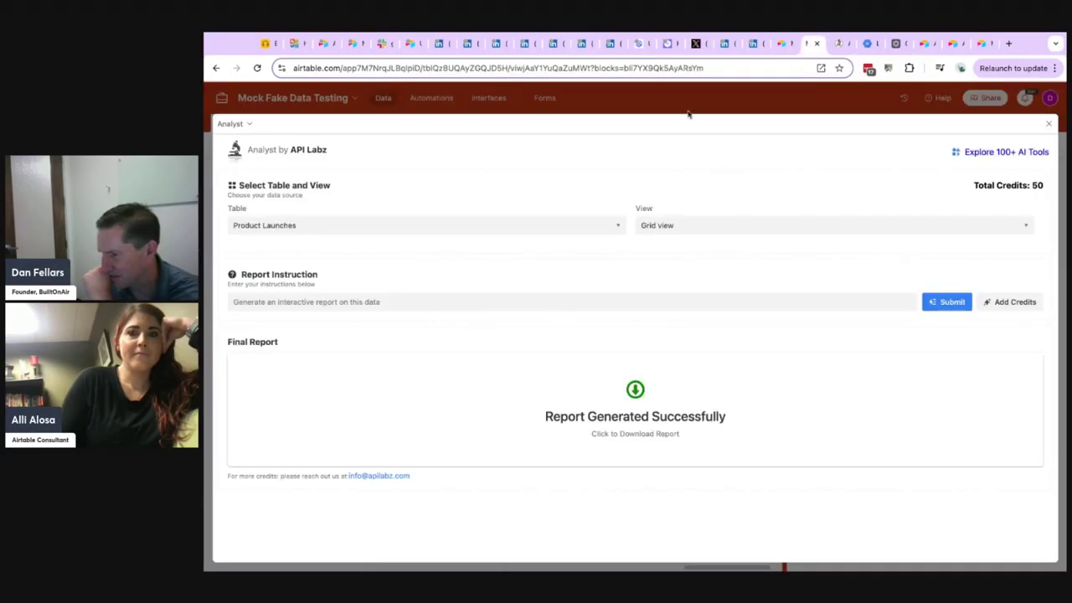
left_click(1050, 125)
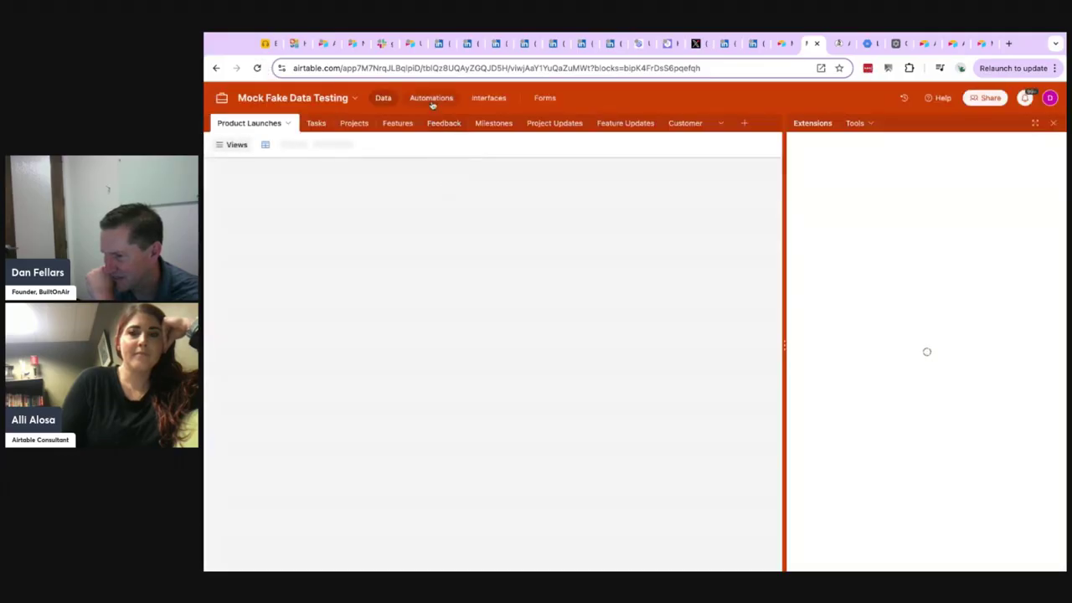
left_click(431, 98)
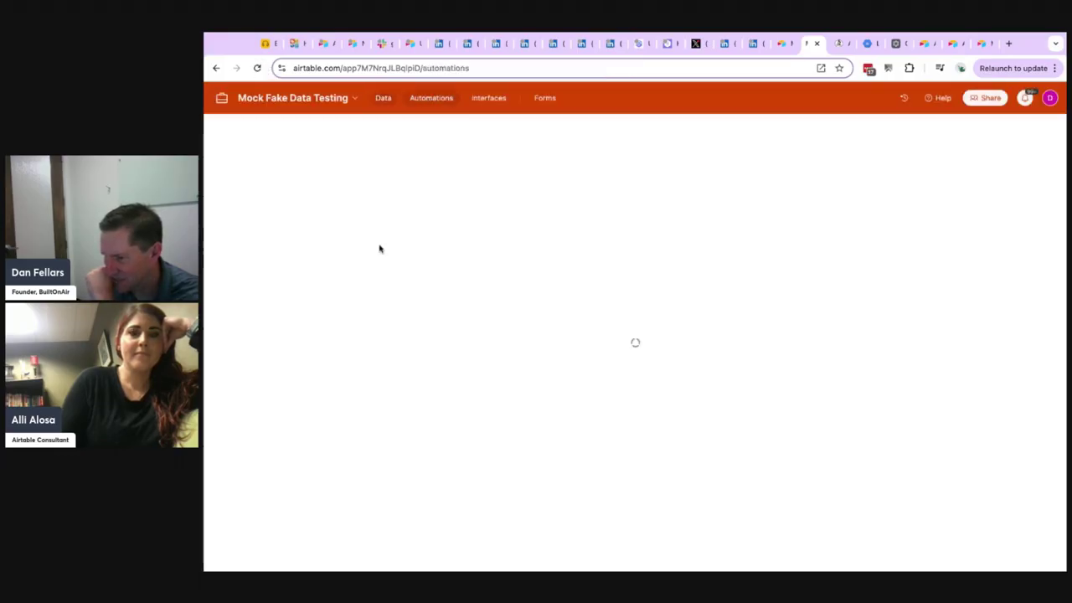
scroll(358, 372, "down", 1)
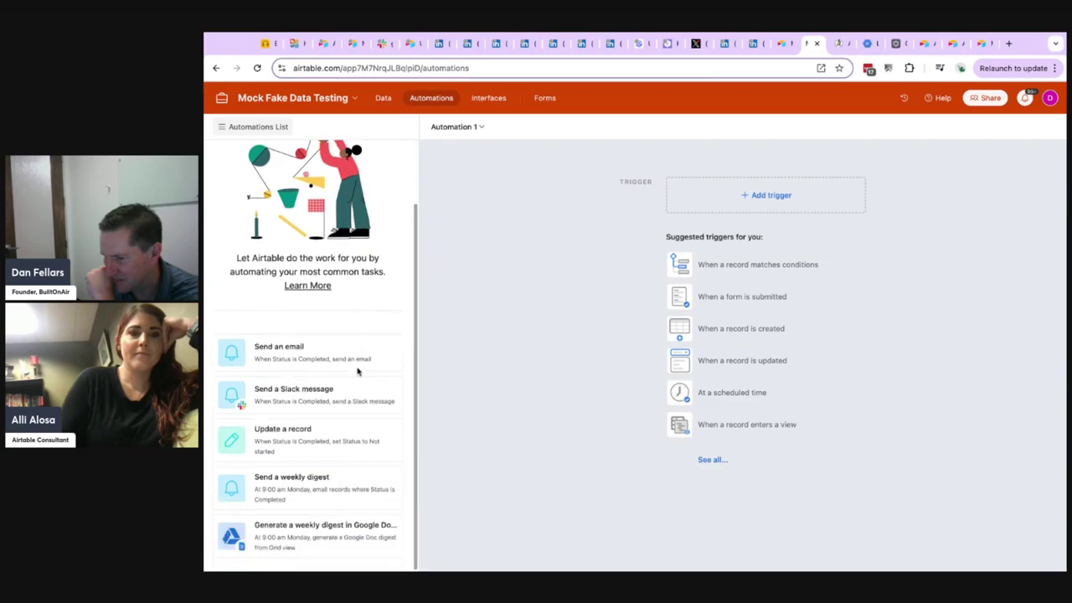
scroll(351, 381, "up", 1)
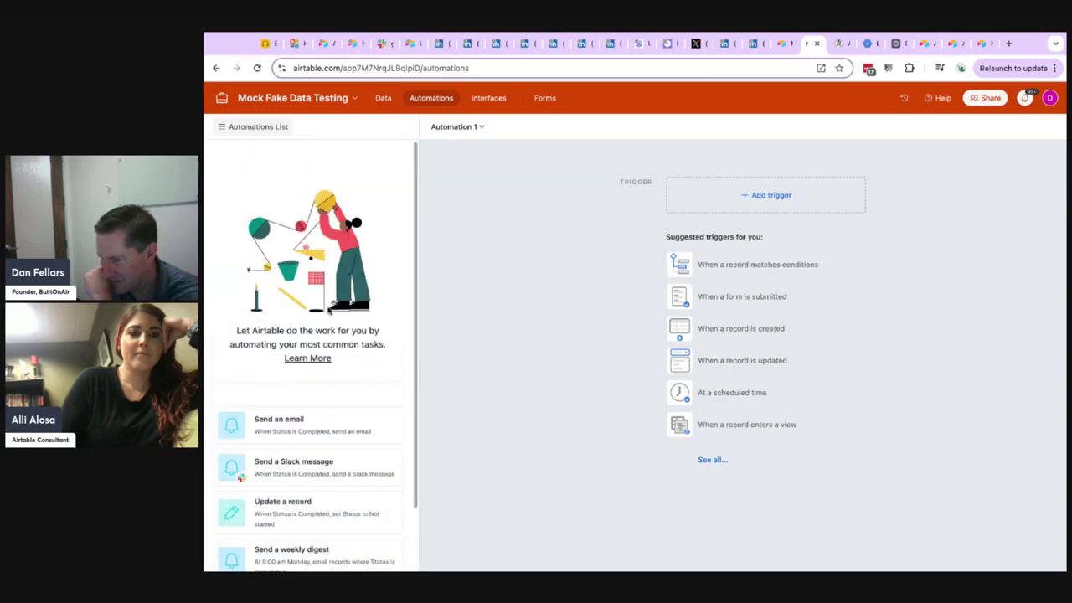
scroll(361, 443, "down", 1)
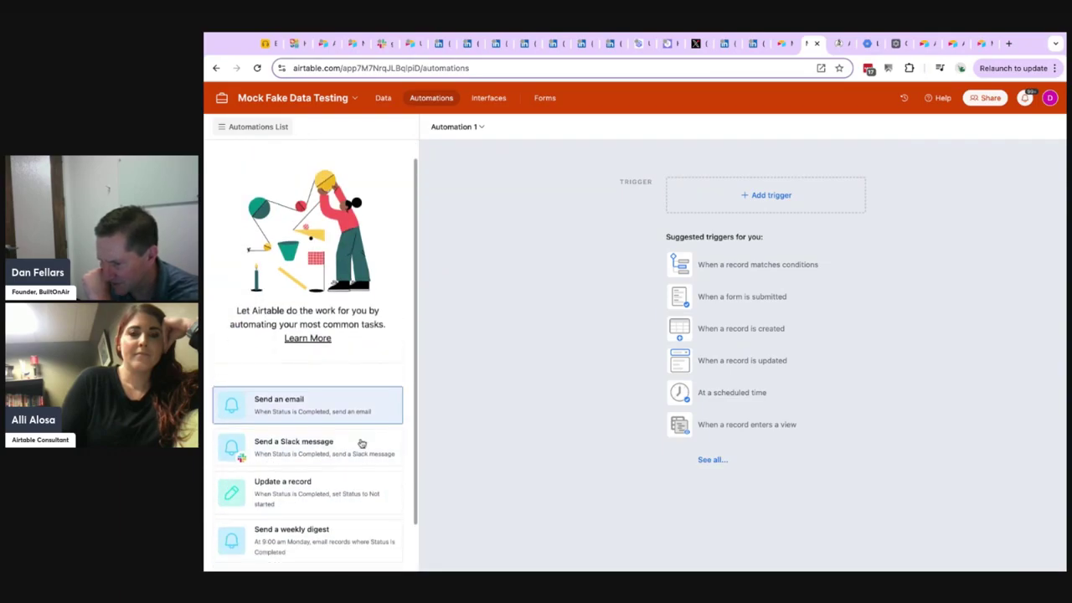
scroll(360, 443, "up", 1)
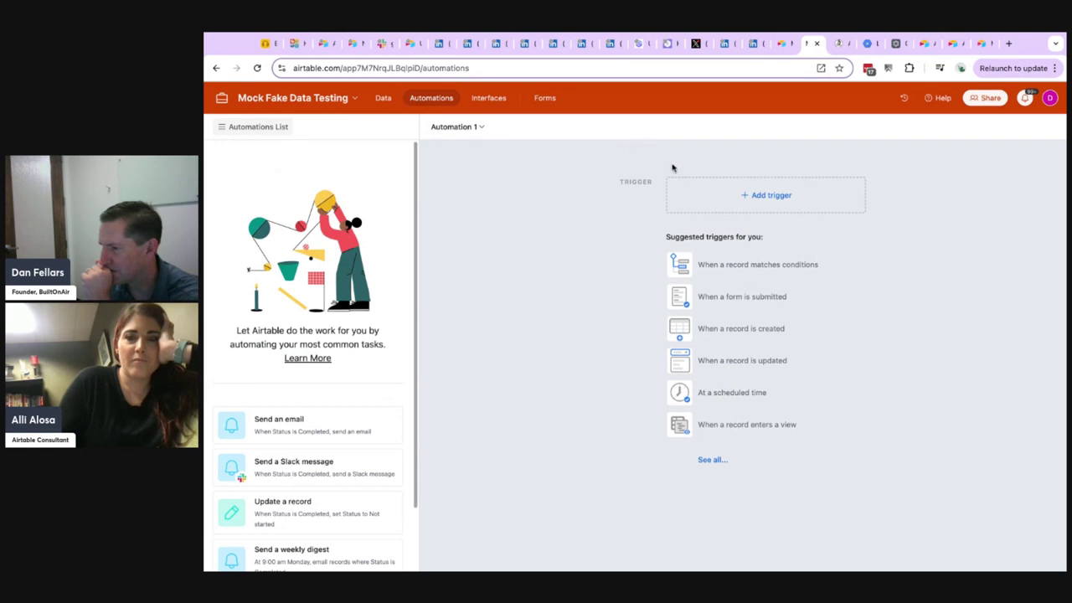
Browse the full list of triggers available for Automation 1.
left_click(713, 461)
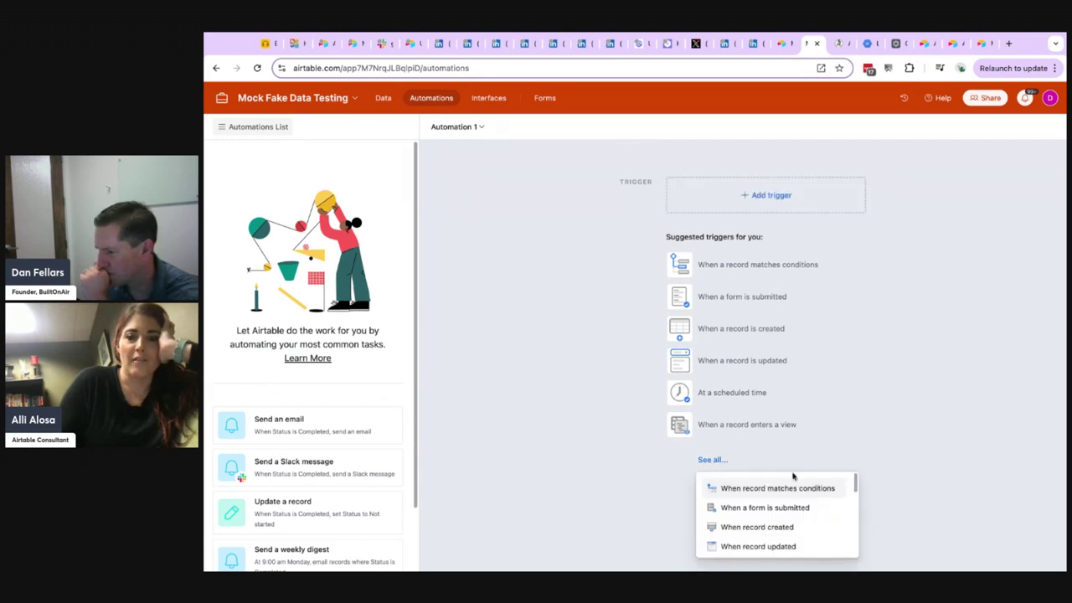
scroll(793, 476, "down", 10)
scroll(791, 496, "up", 1)
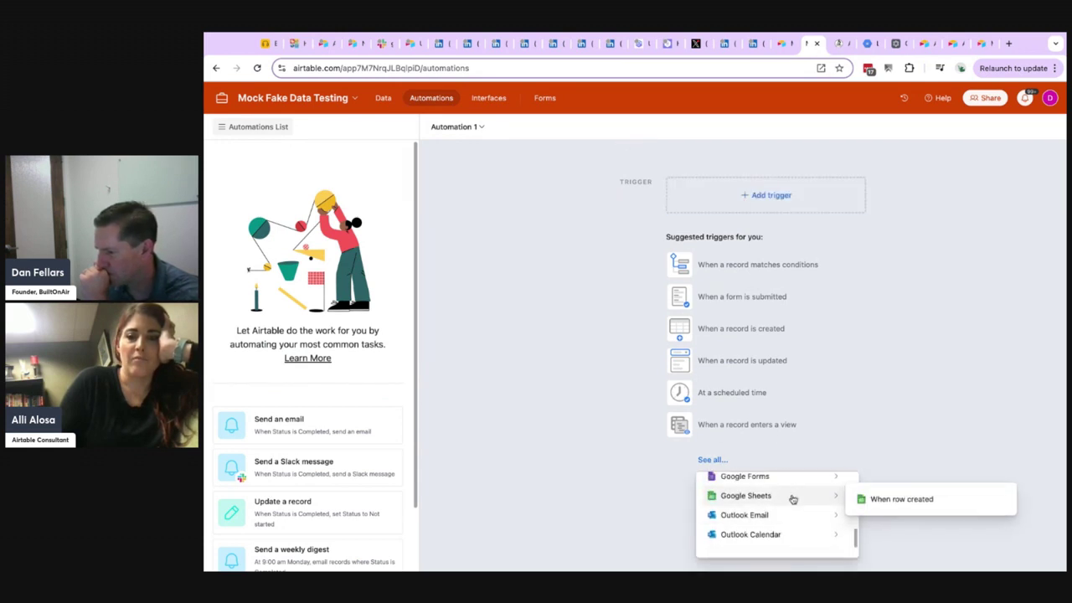
scroll(790, 500, "down", 2)
scroll(784, 477, "up", 10)
Give Automation 1 the trigger "When a record matches conditions" and create a second automation.
left_click(748, 306)
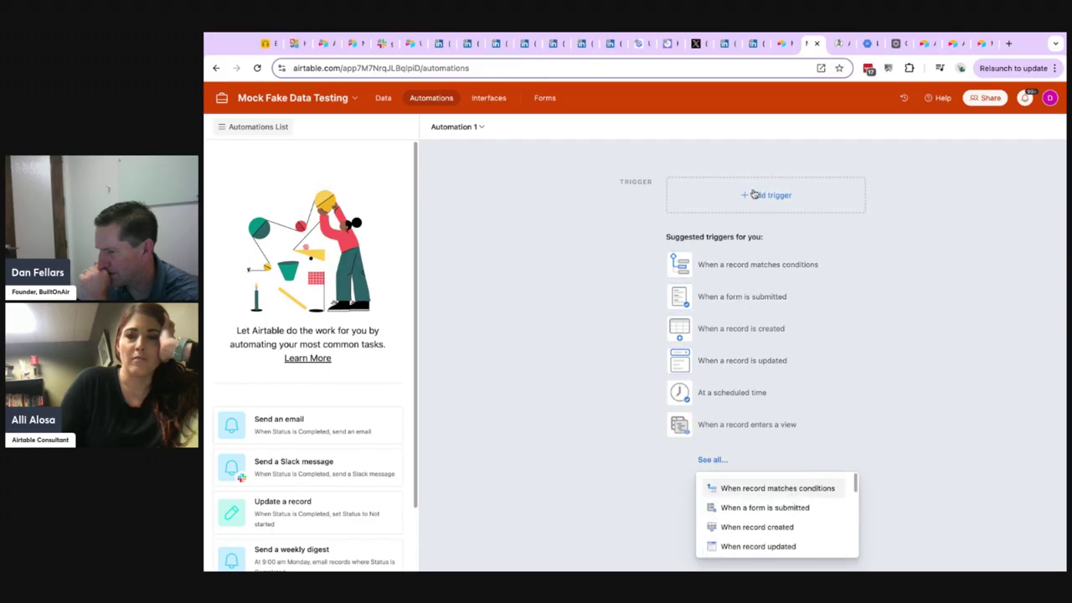
left_click(753, 193)
left_click(750, 235)
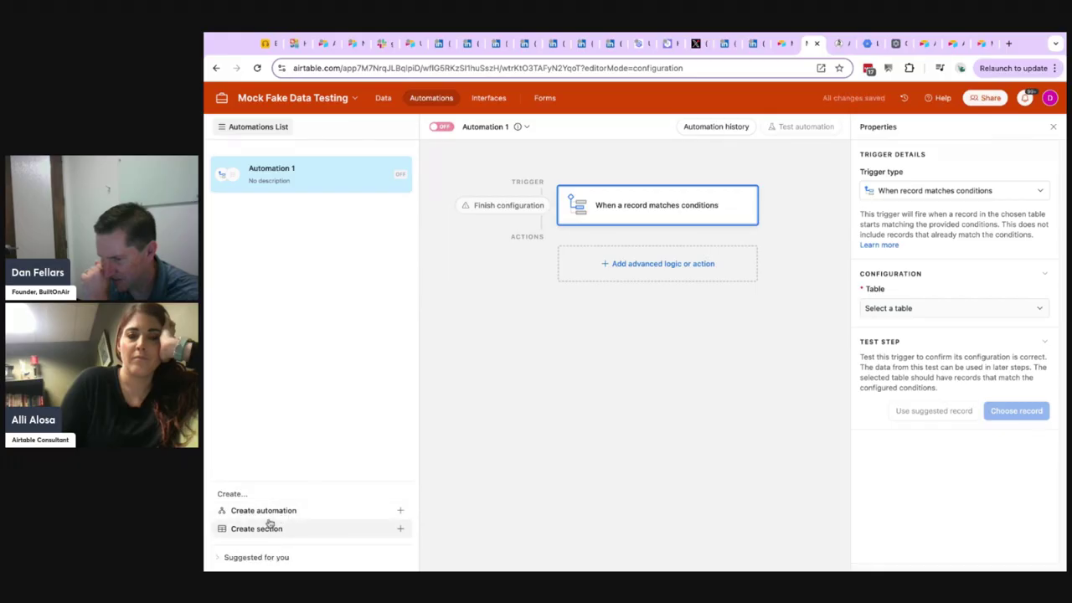
left_click(262, 510)
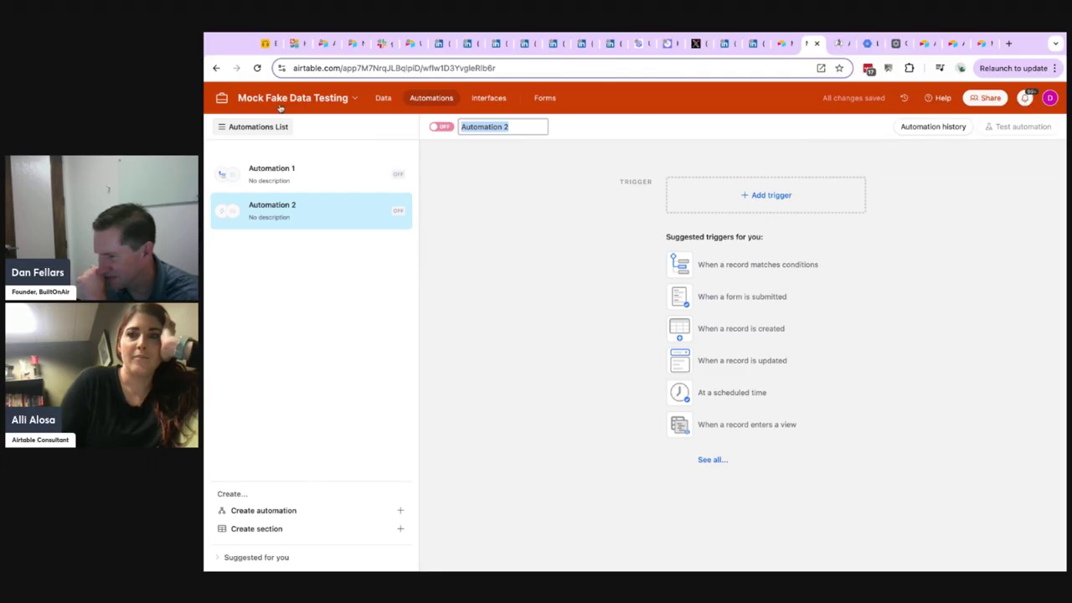
Return to the data of the Product Launches table and close the extensions.
left_click(220, 98)
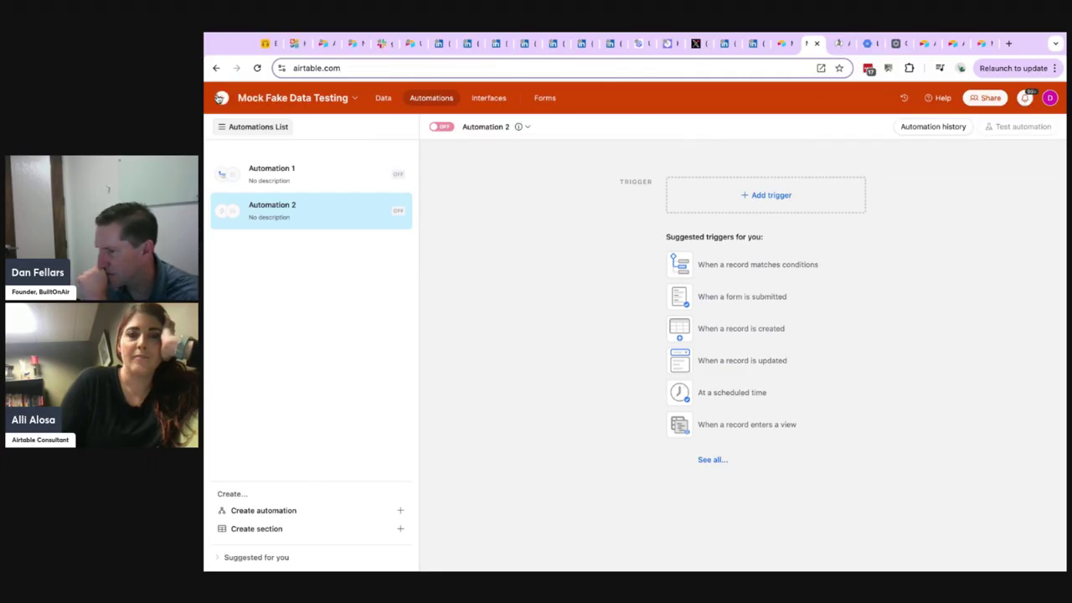
left_click(216, 67)
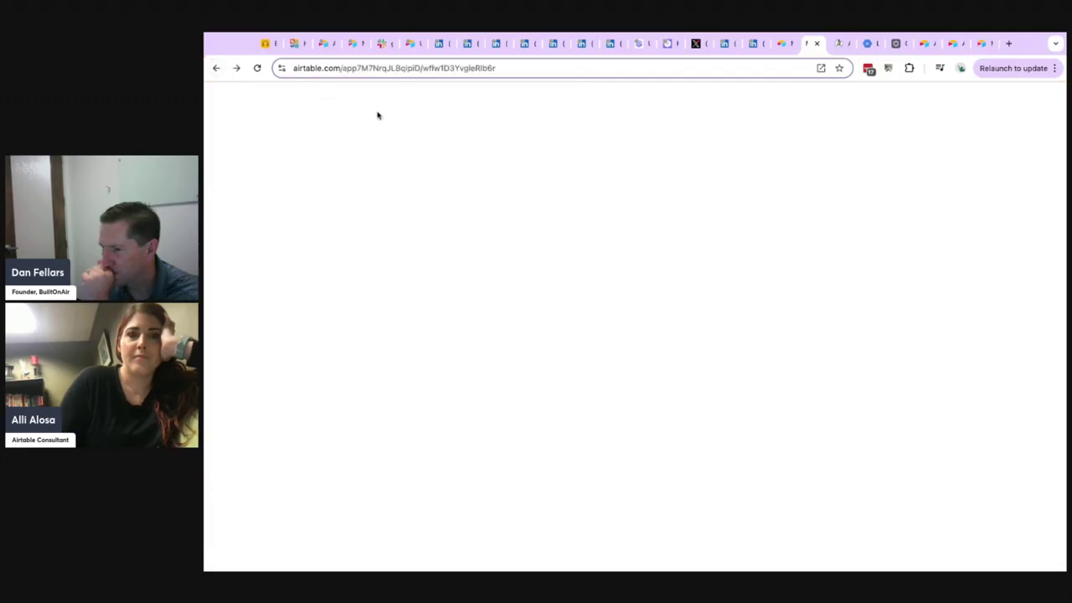
left_click(383, 99)
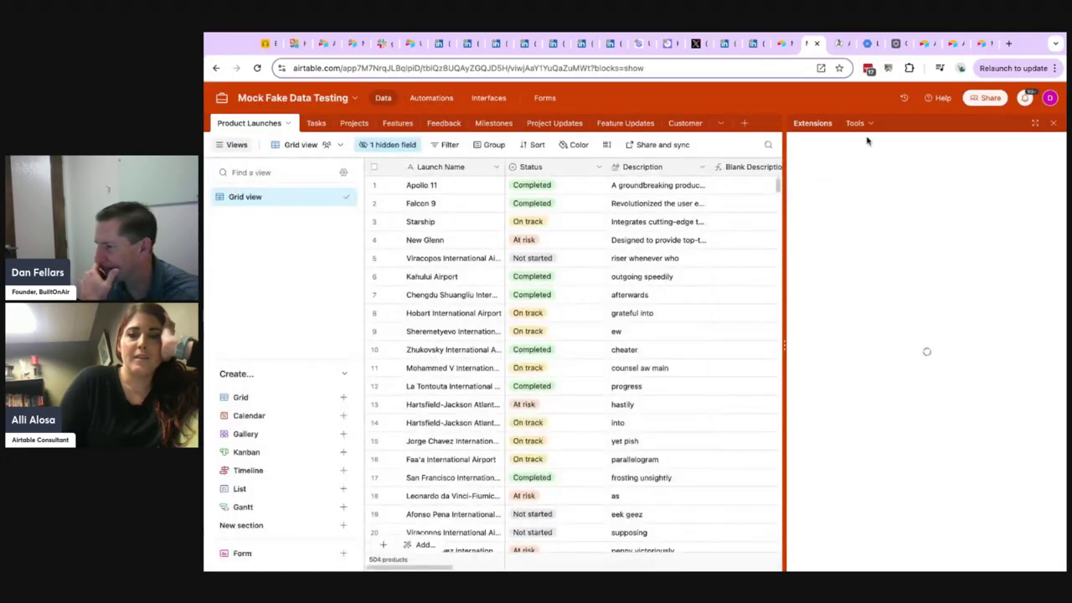
left_click(1052, 123)
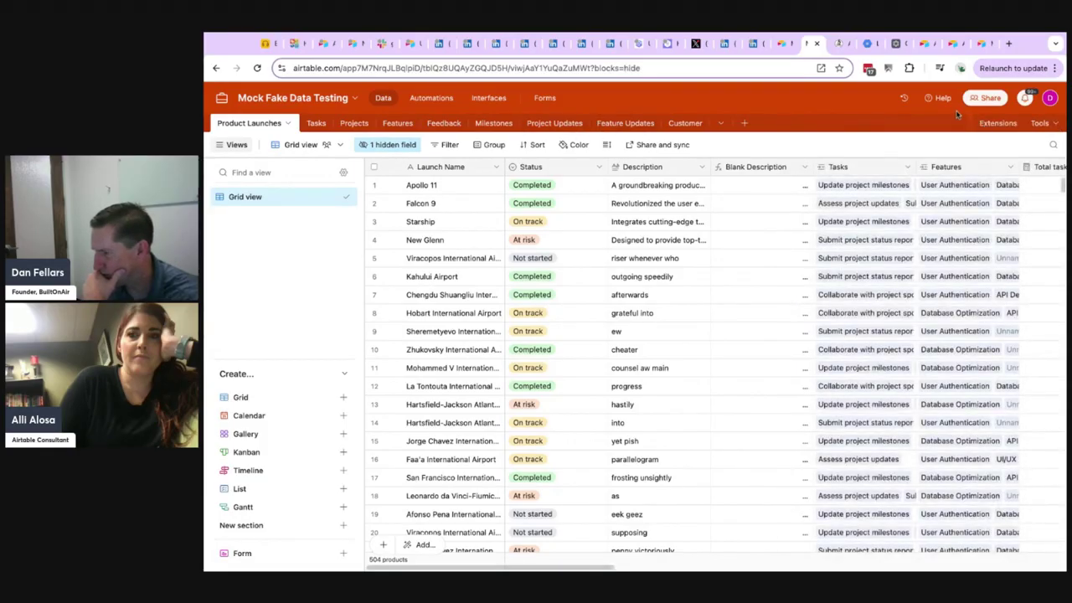
Find the Automation Test component among all components in the library and add it to the Mock Fake Data Testing base.
scroll(886, 405, "right", 10)
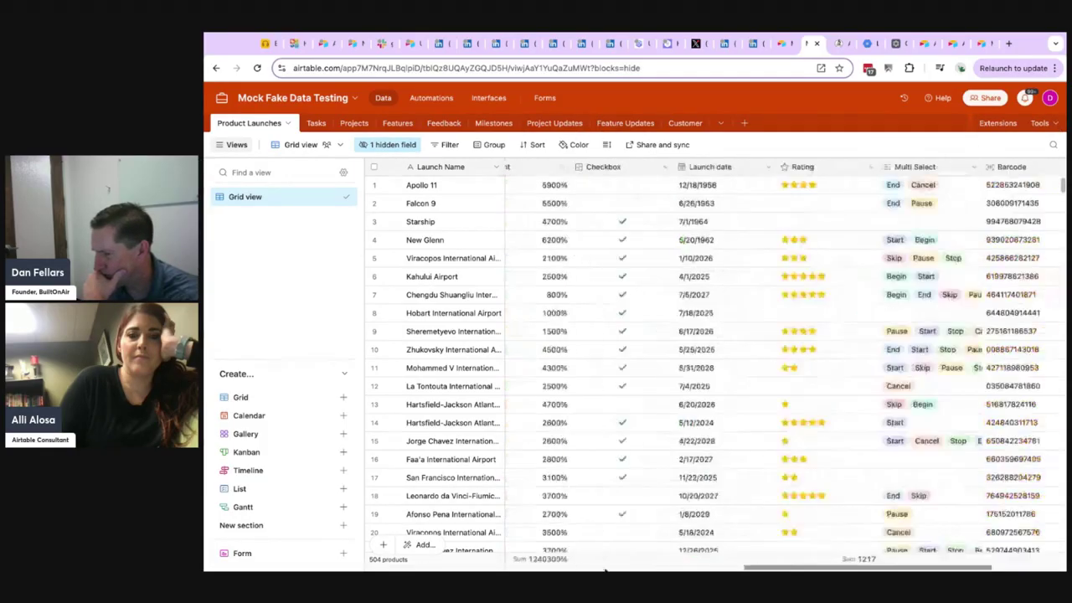
left_click(744, 124)
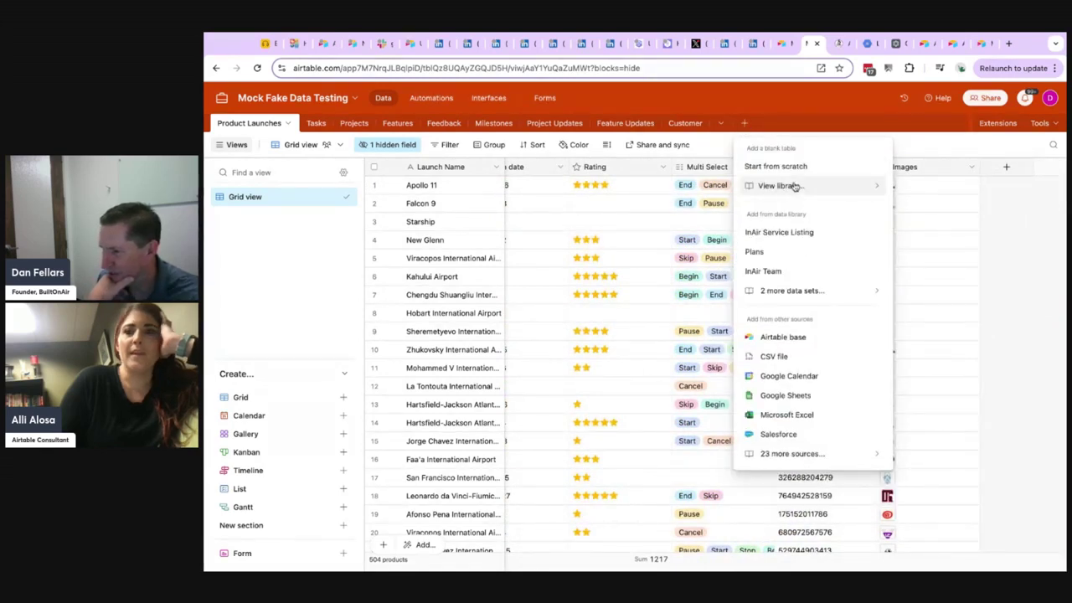
left_click(869, 186)
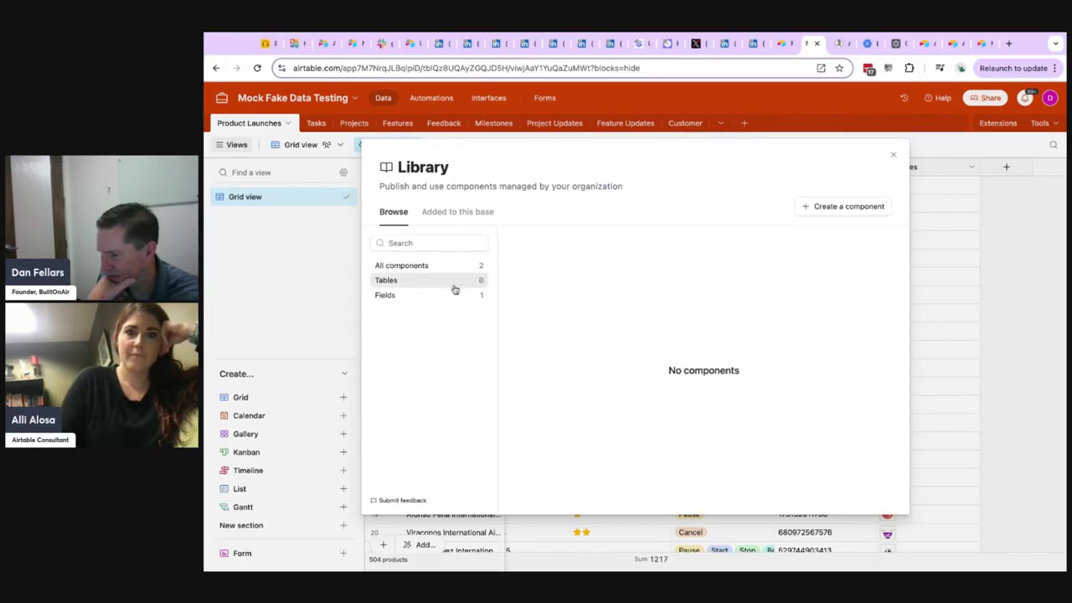
left_click(430, 266)
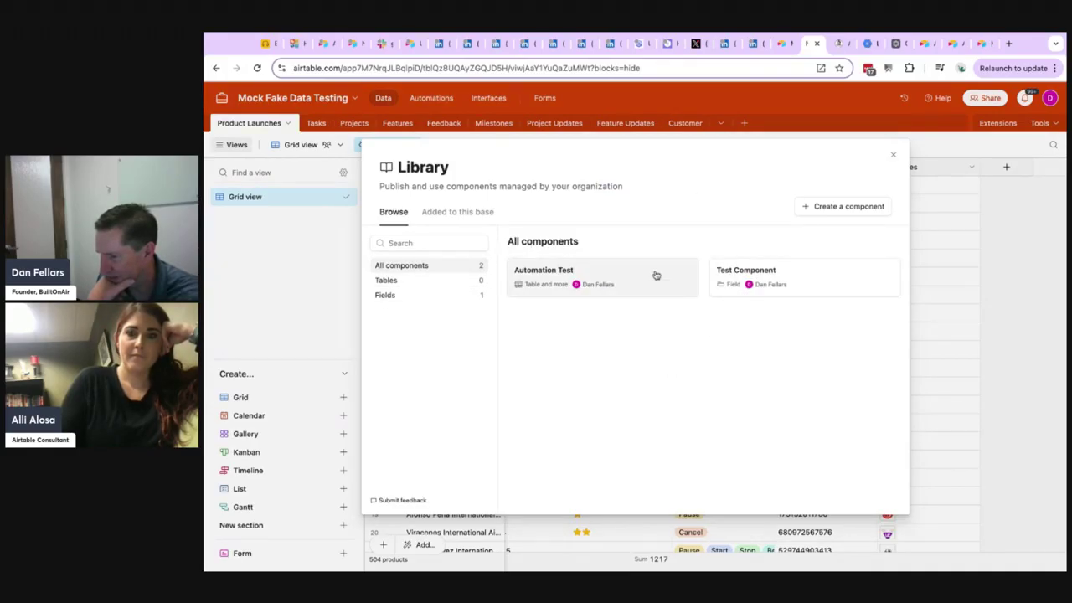
left_click(546, 272)
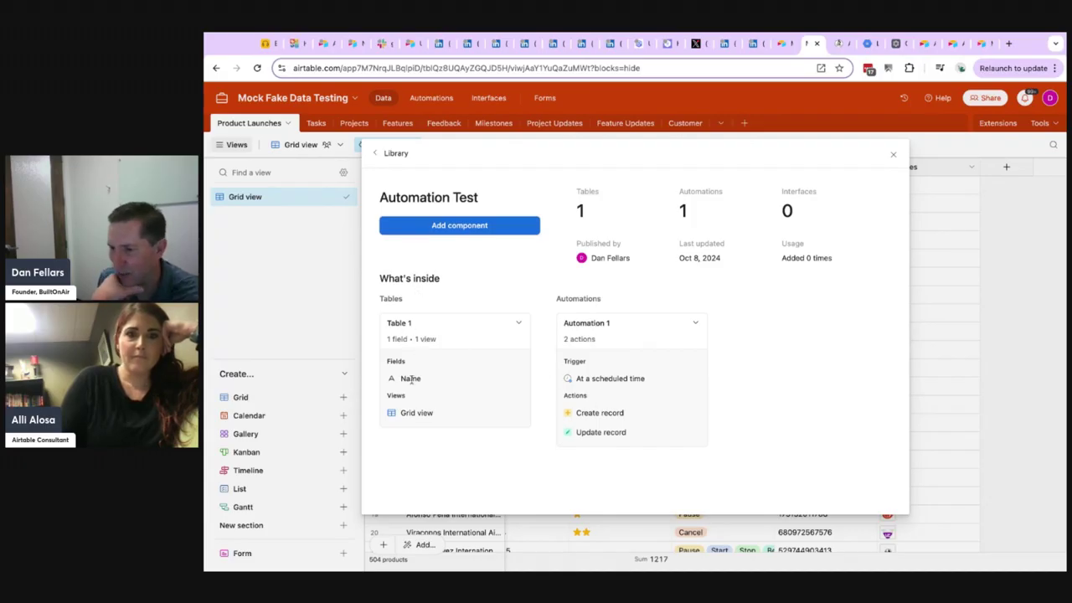
left_click(462, 229)
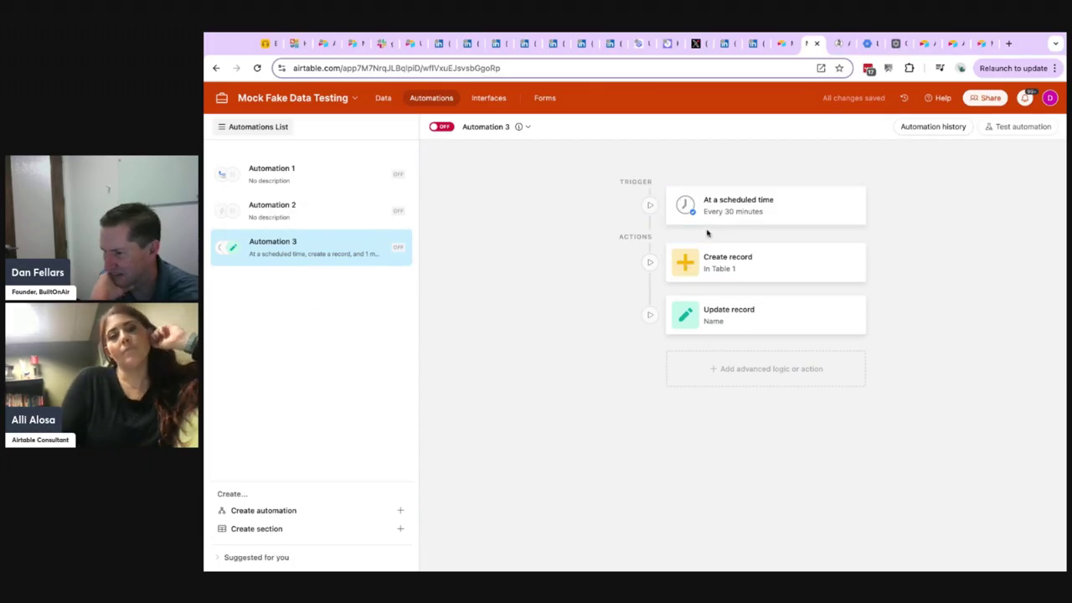
Open the base's interfaces for editing and examine the listed interfaces and workflow templates.
left_click(483, 99)
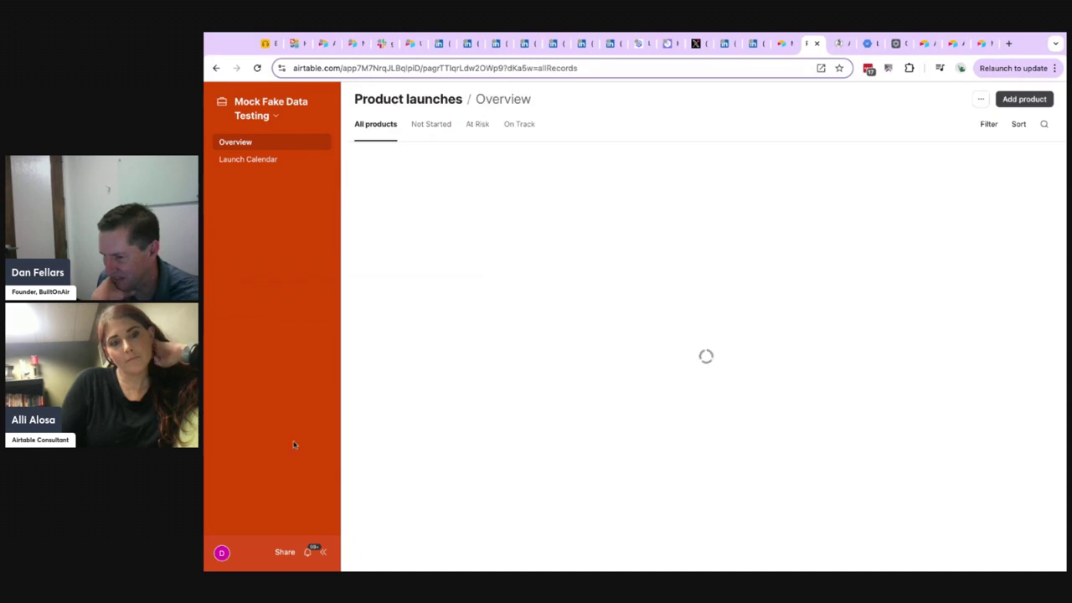
left_click(260, 114)
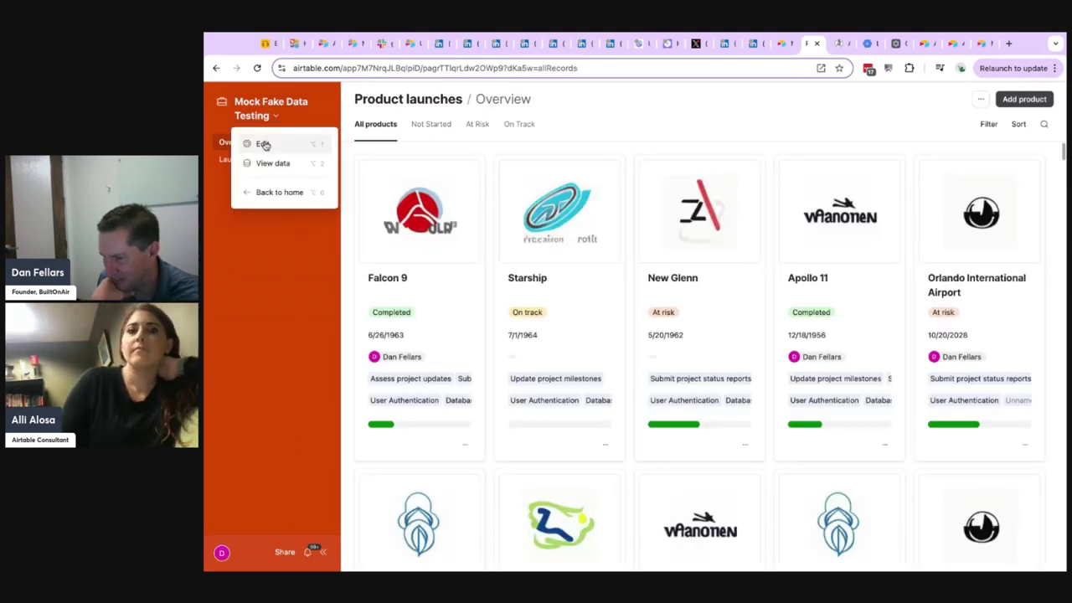
left_click(262, 144)
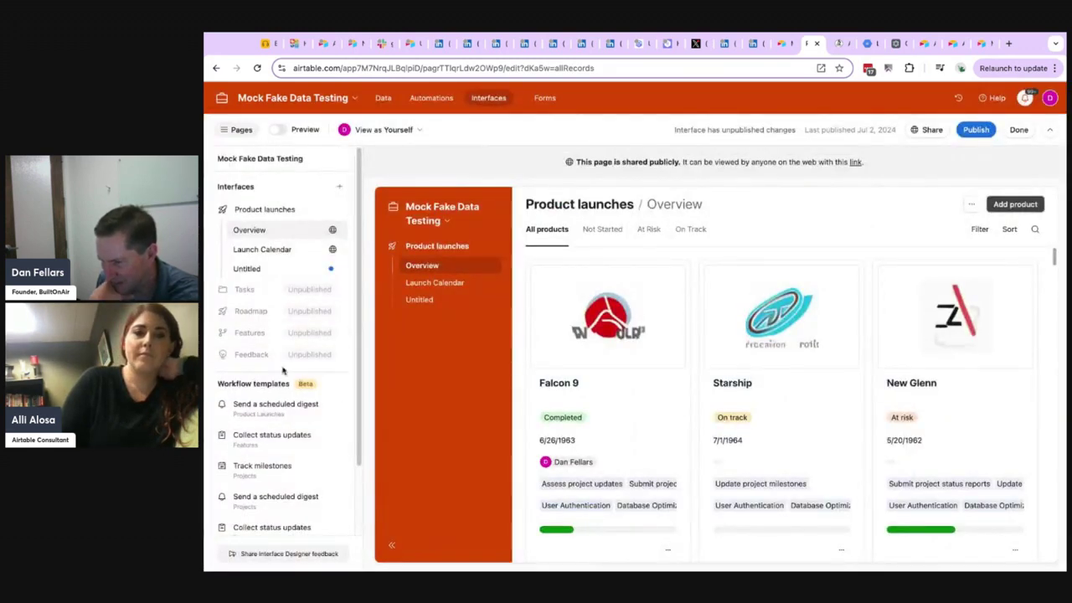
scroll(310, 456, "down", 2)
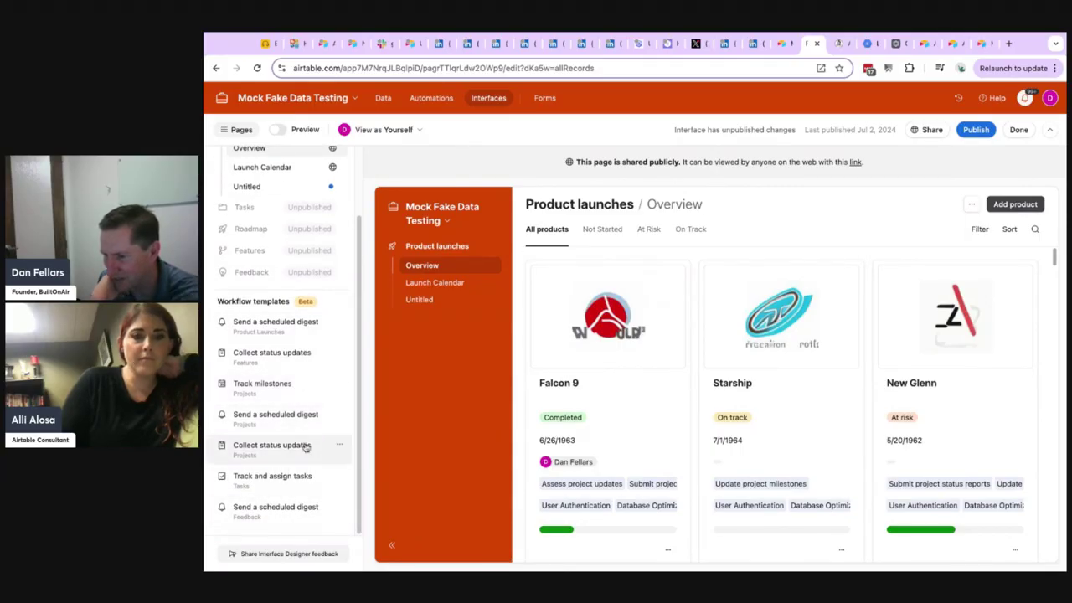
scroll(306, 398, "up", 2)
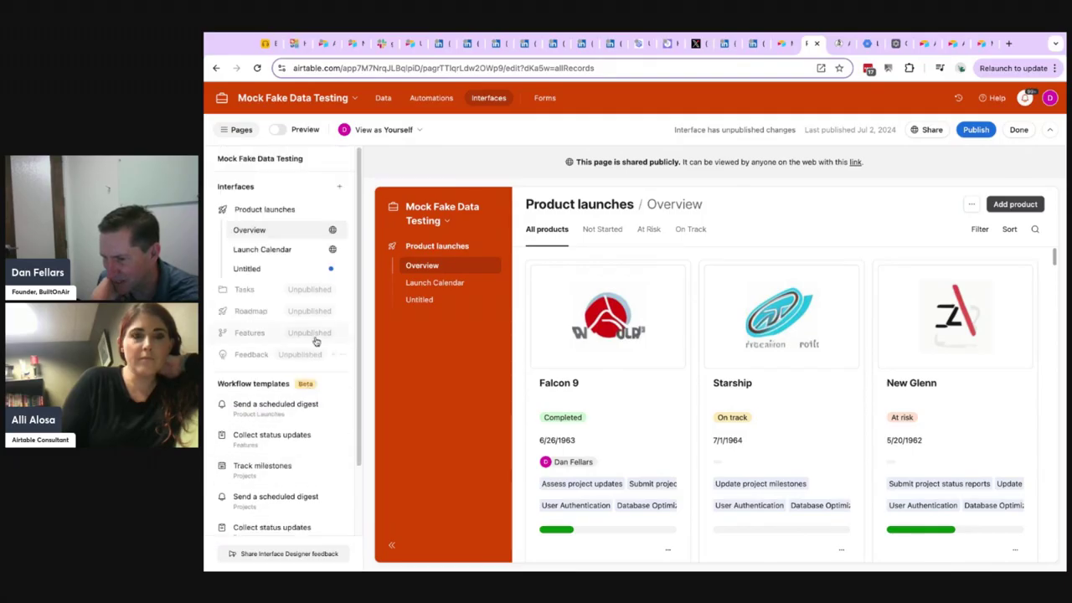
left_click(339, 188)
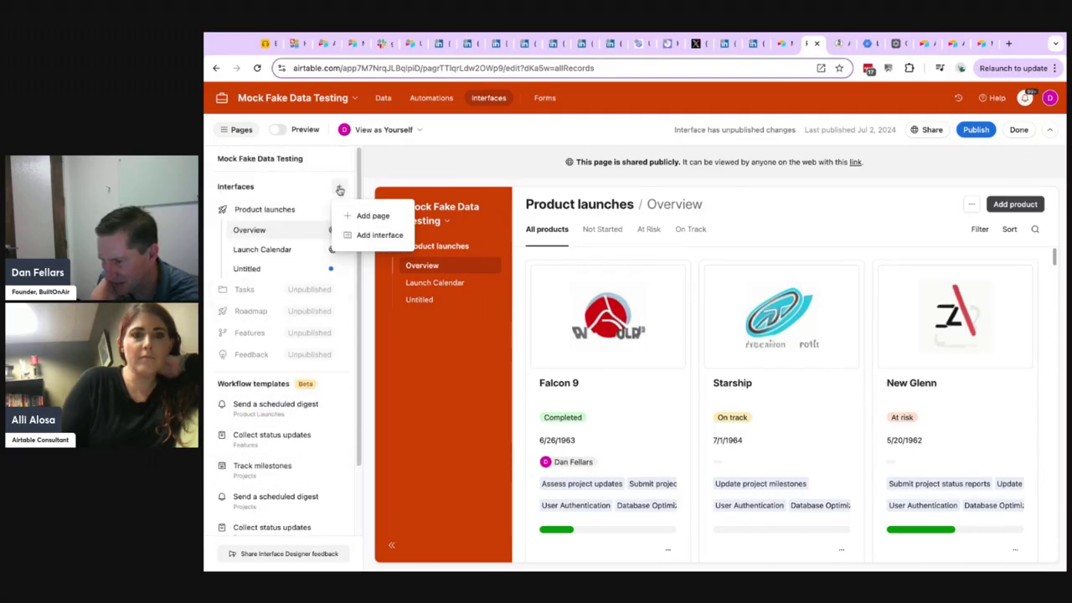
left_click(366, 235)
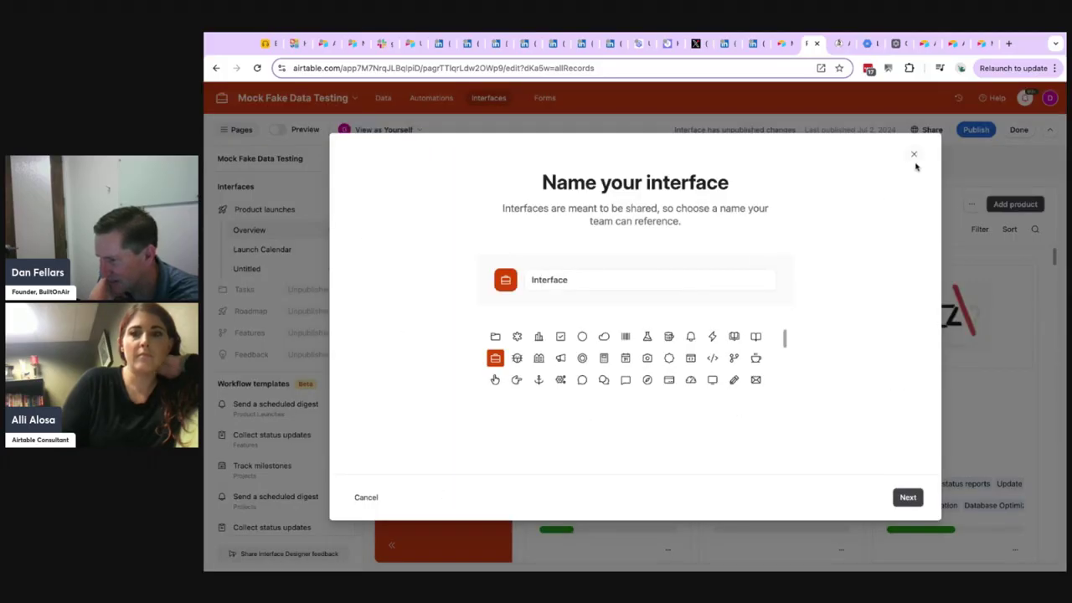
left_click(914, 155)
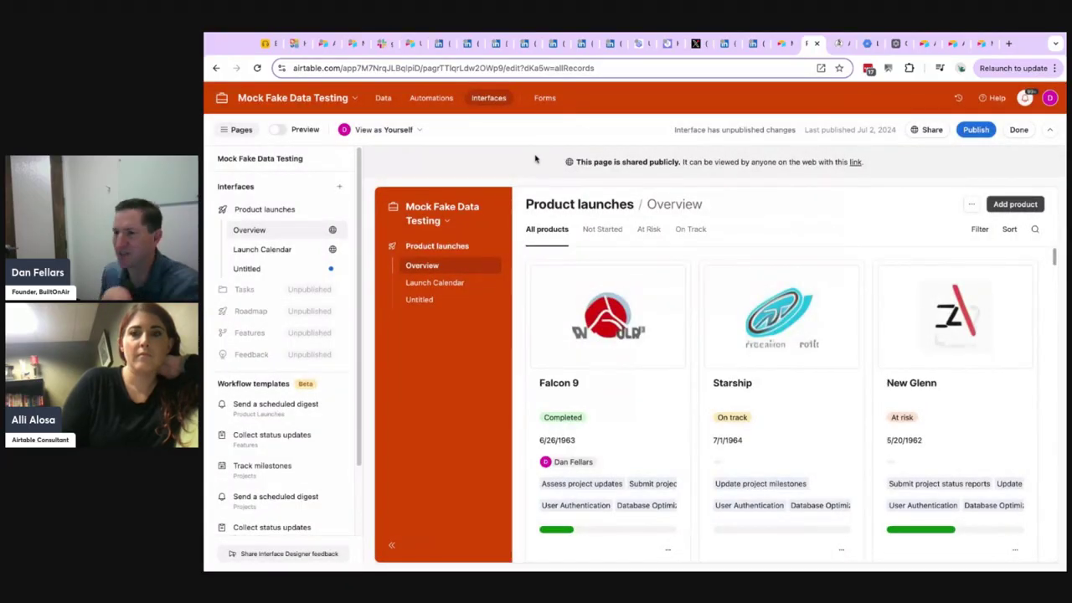
Return to the base's data and check the library for table components.
left_click(381, 98)
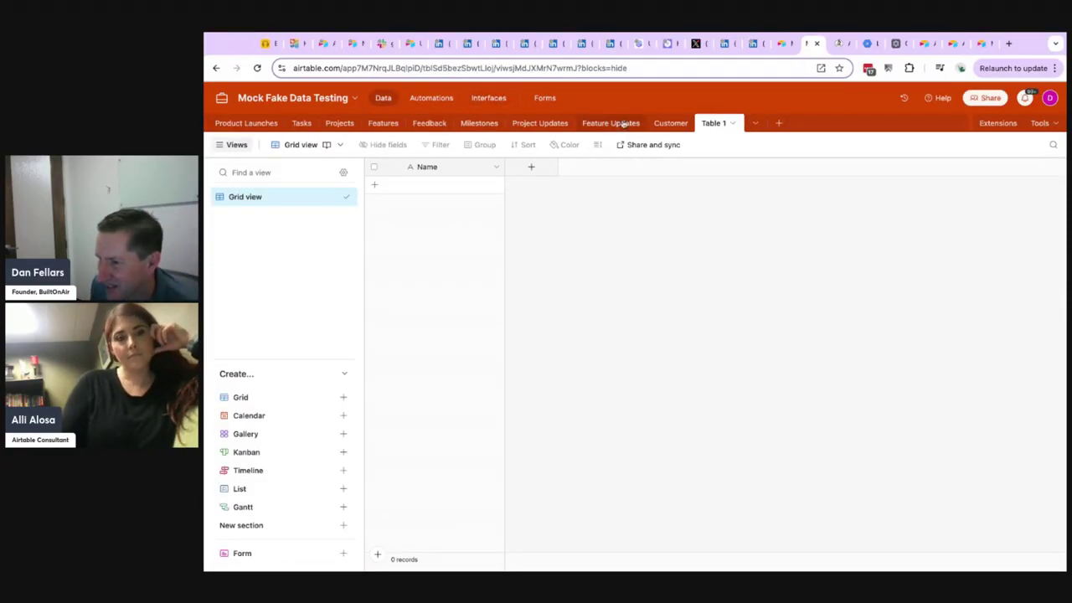
left_click(778, 123)
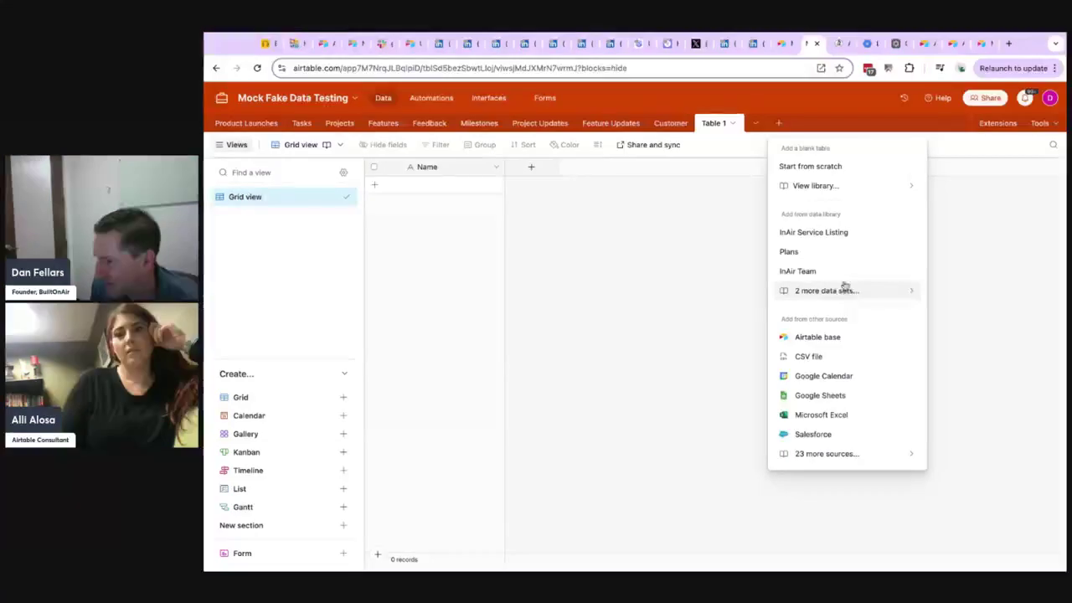
left_click(841, 187)
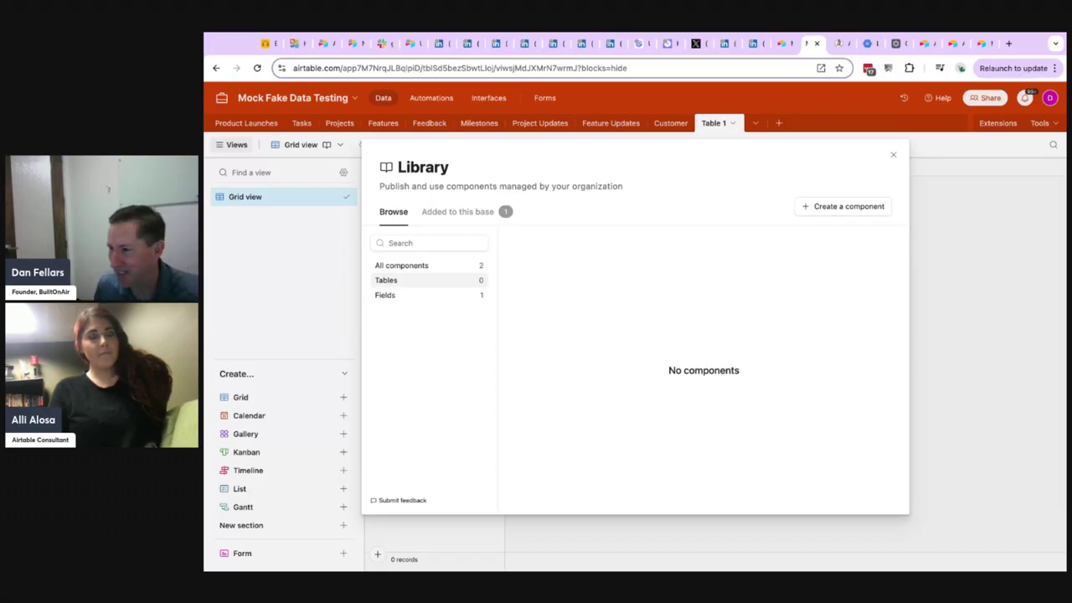
left_click(893, 156)
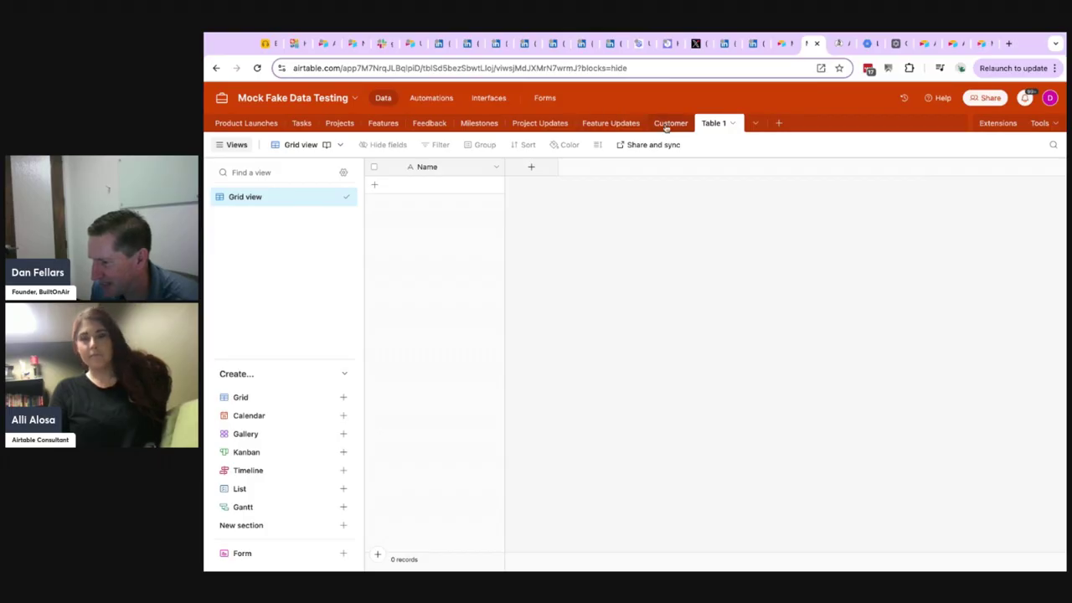
Examine the options available for the managed Table 1, including its data import sources and its managed component options.
left_click(734, 124)
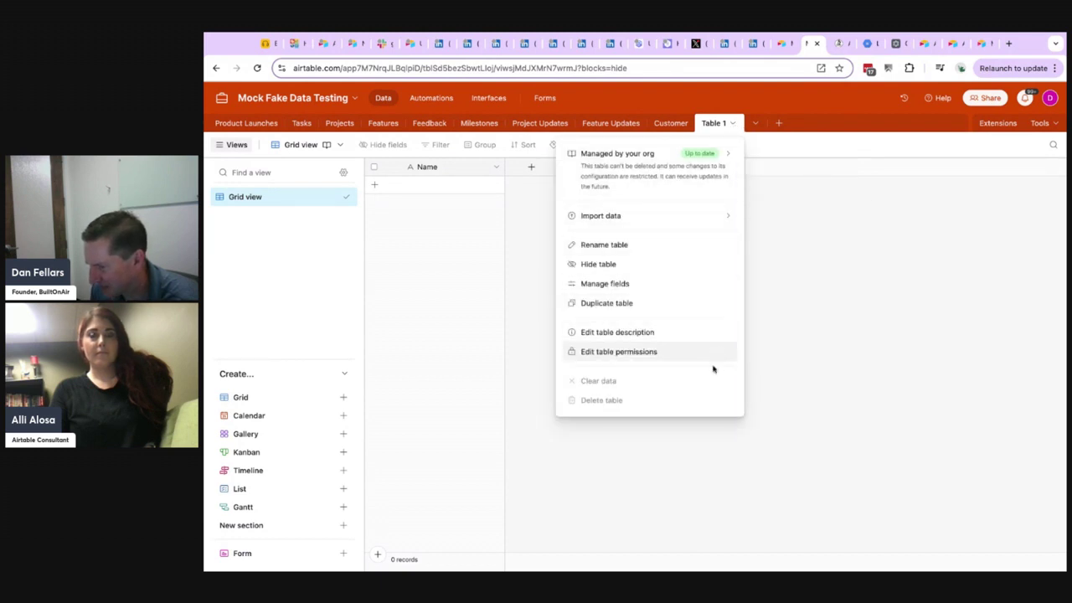
mouse_move(685, 403)
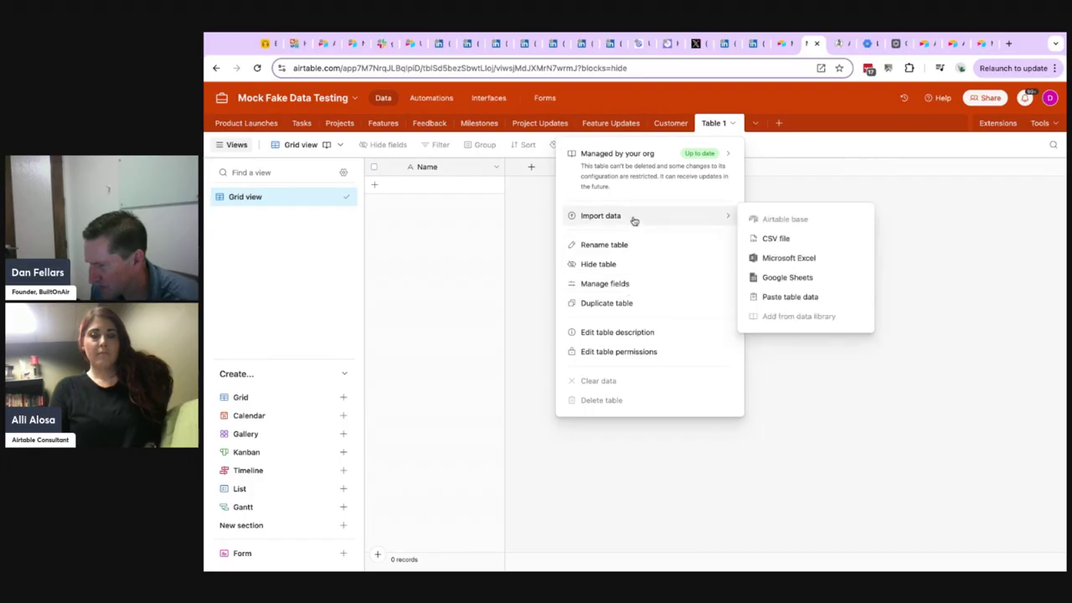
mouse_move(650, 172)
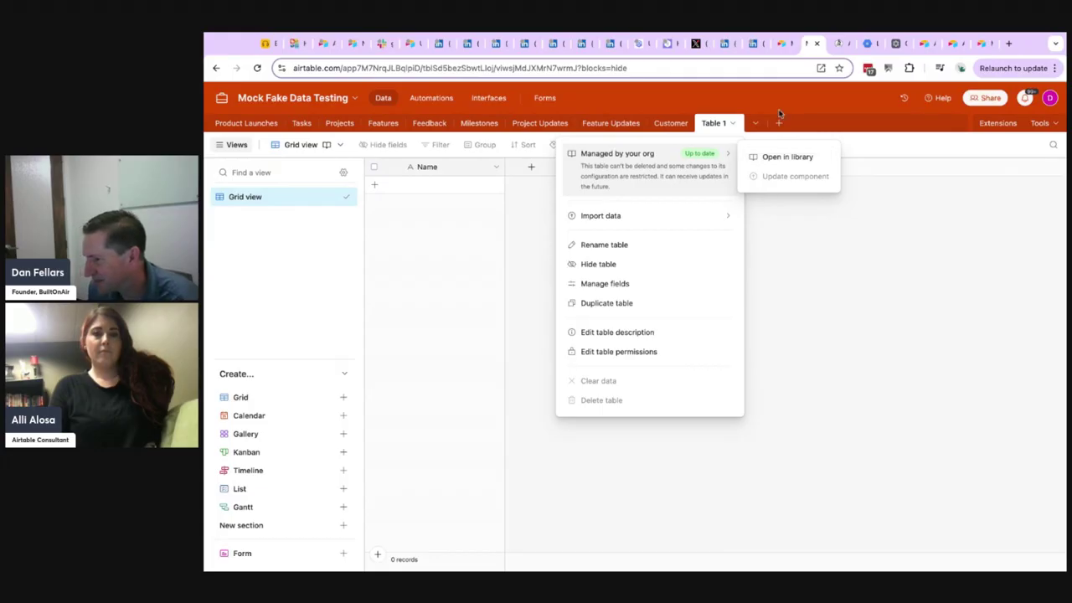
Open Table 1's component in the library, convert the Automation Test component to unmanaged, and close the library.
left_click(794, 158)
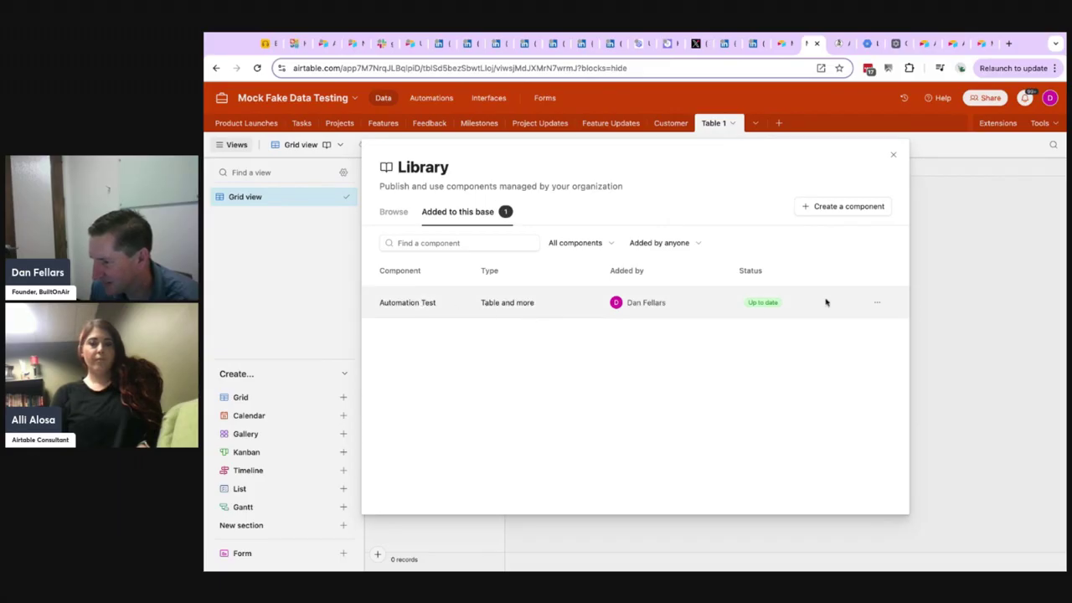
left_click(875, 302)
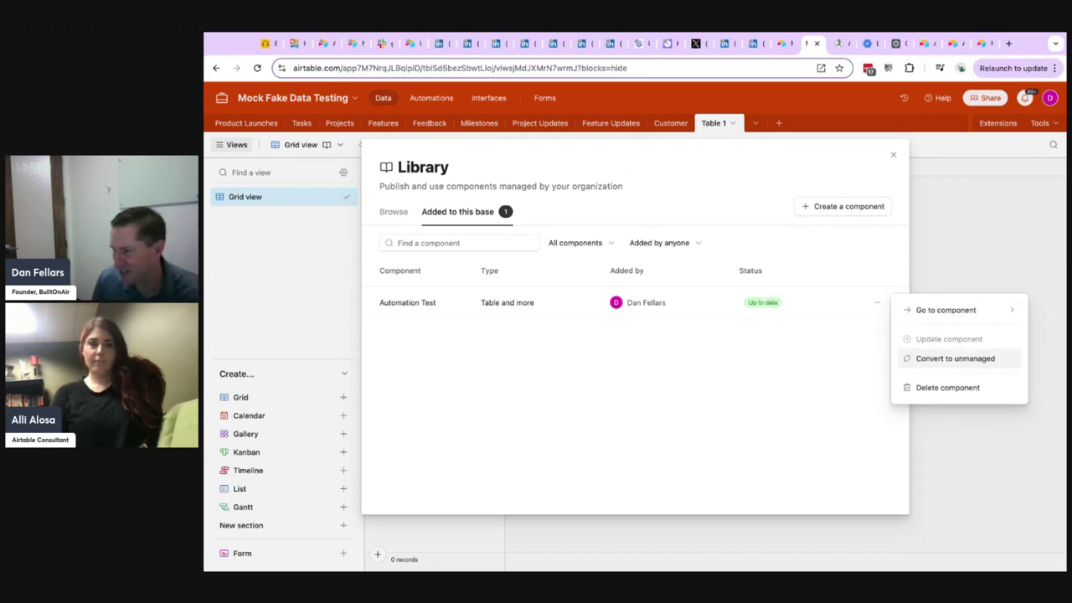
left_click(963, 360)
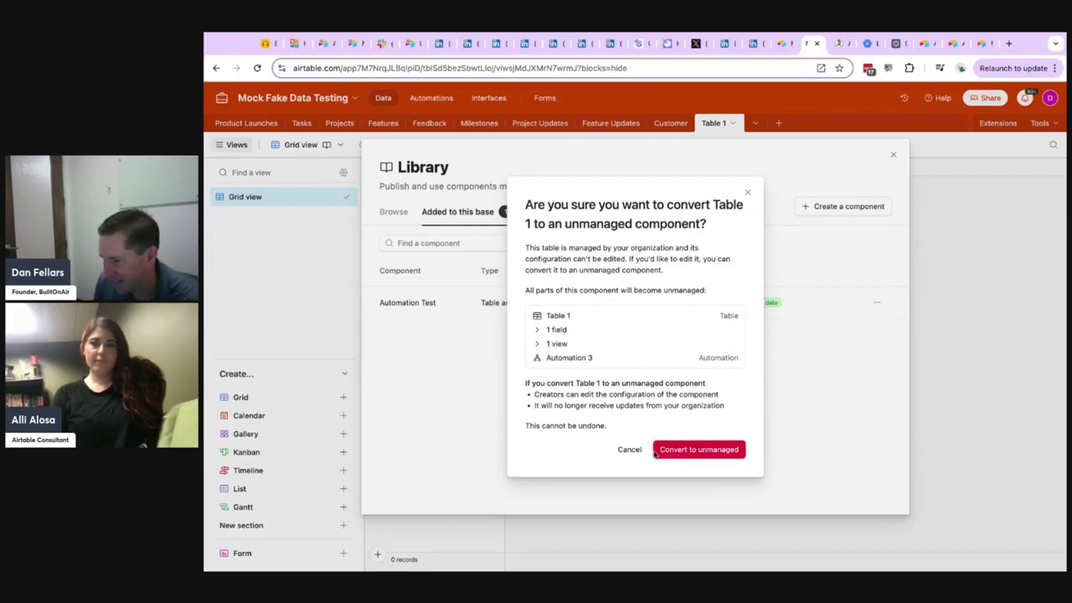
left_click(710, 449)
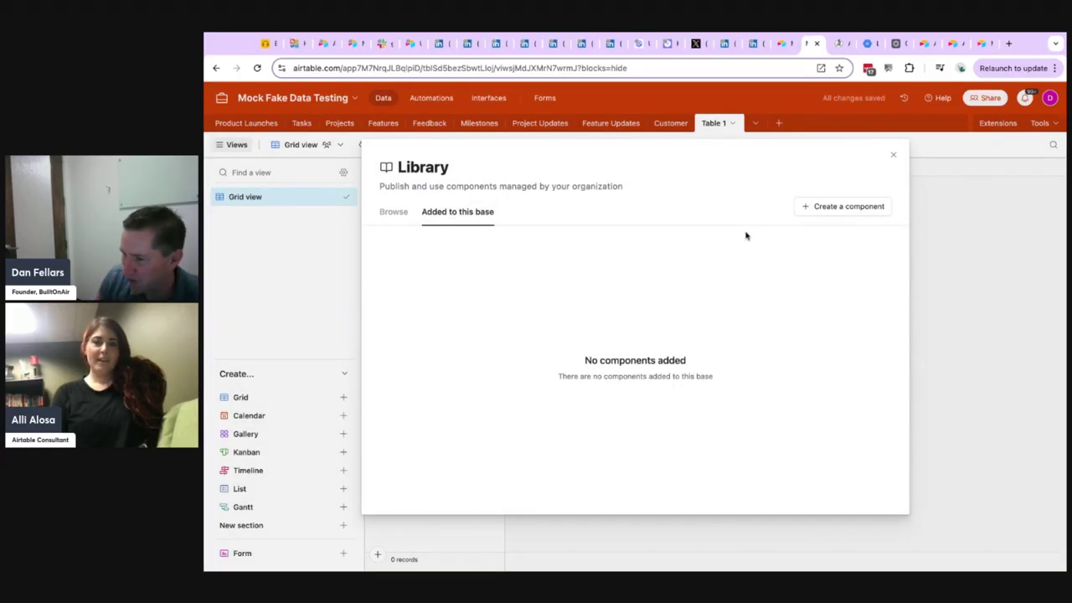
left_click(893, 156)
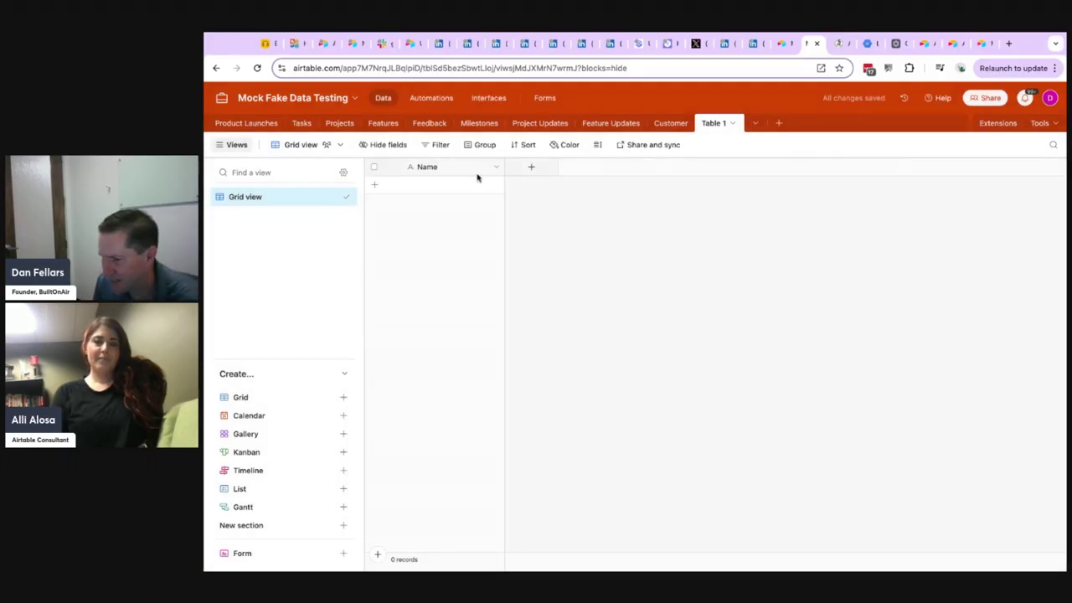
Inspect the settings of Table 1's Name field without changing them, and review the table's available options.
double_click(427, 167)
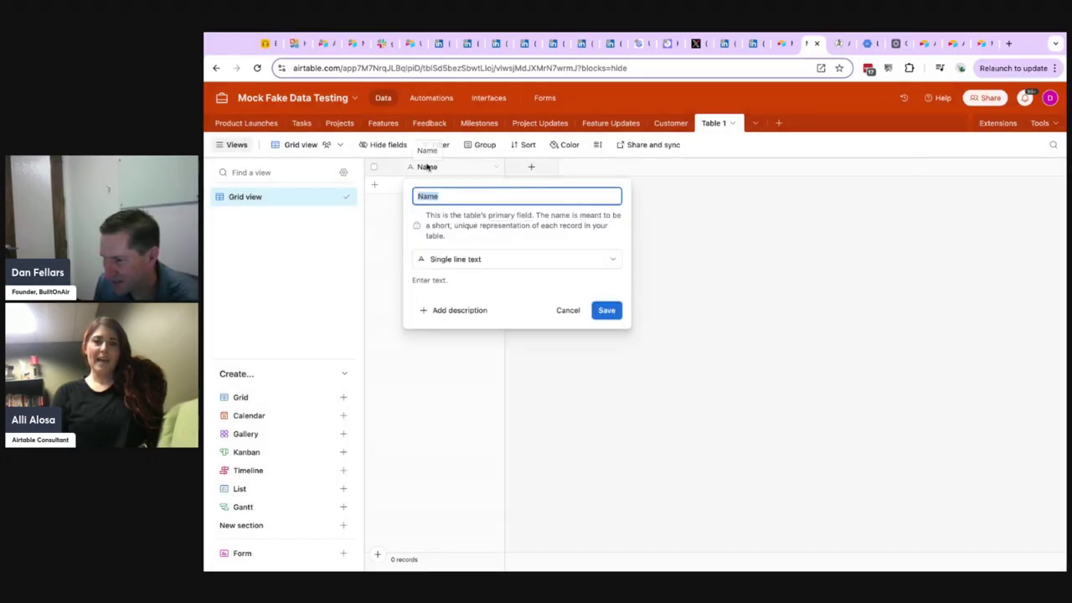
left_click(567, 310)
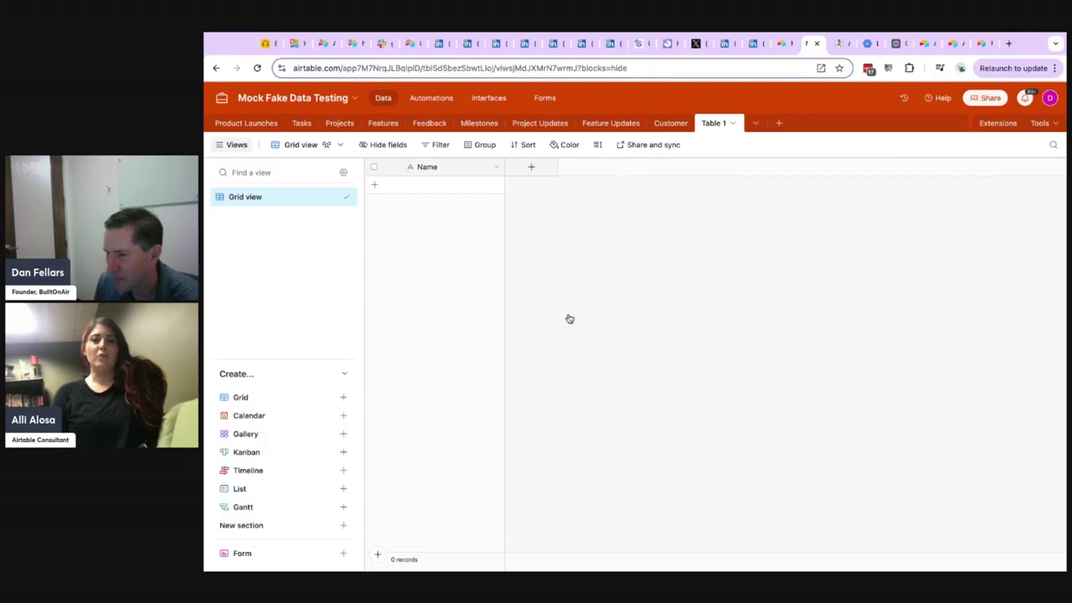
left_click(732, 124)
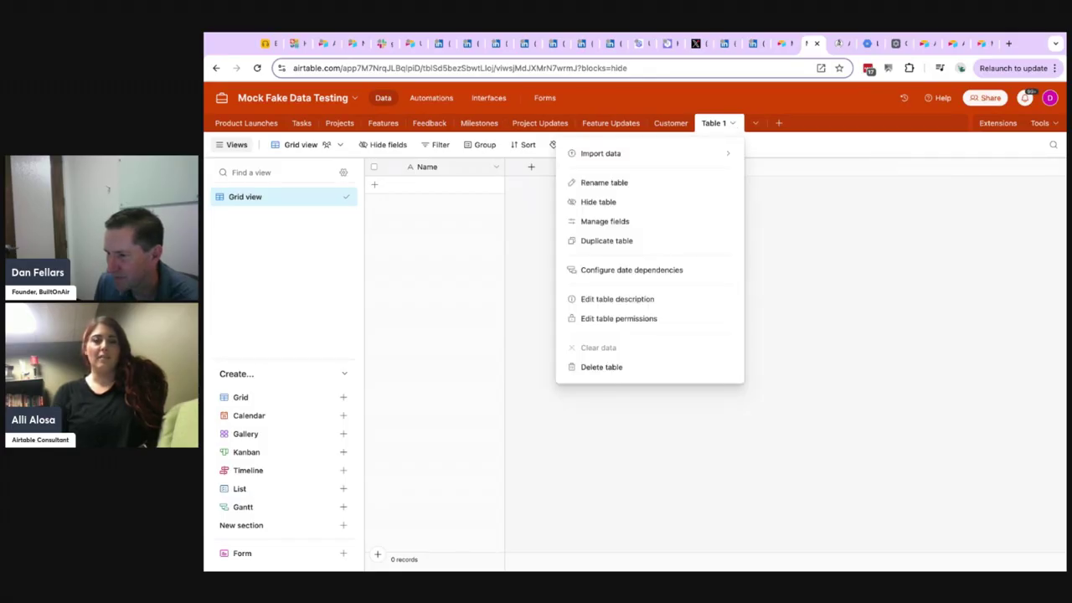
mouse_move(700, 157)
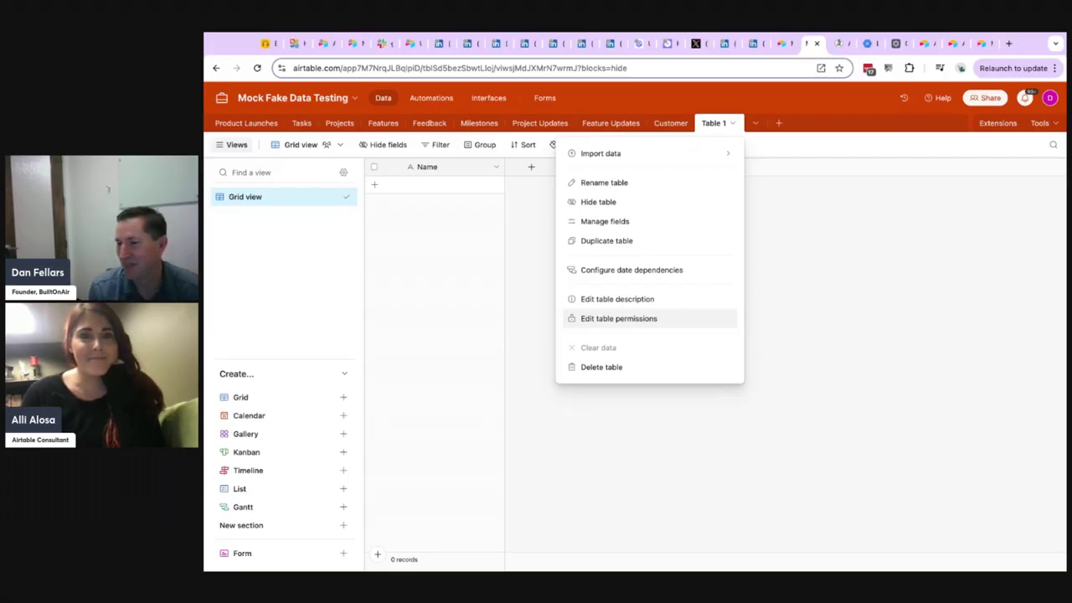
Switch to the Builder Hub components and inspect the Automation Test component's listing, contents and overview.
left_click(925, 46)
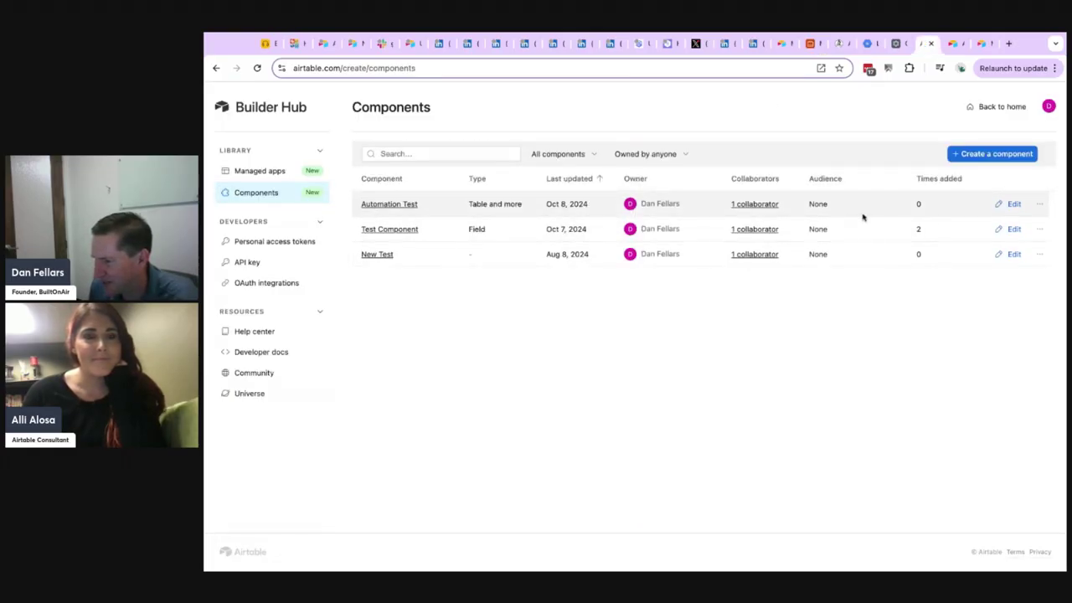
left_click(1037, 205)
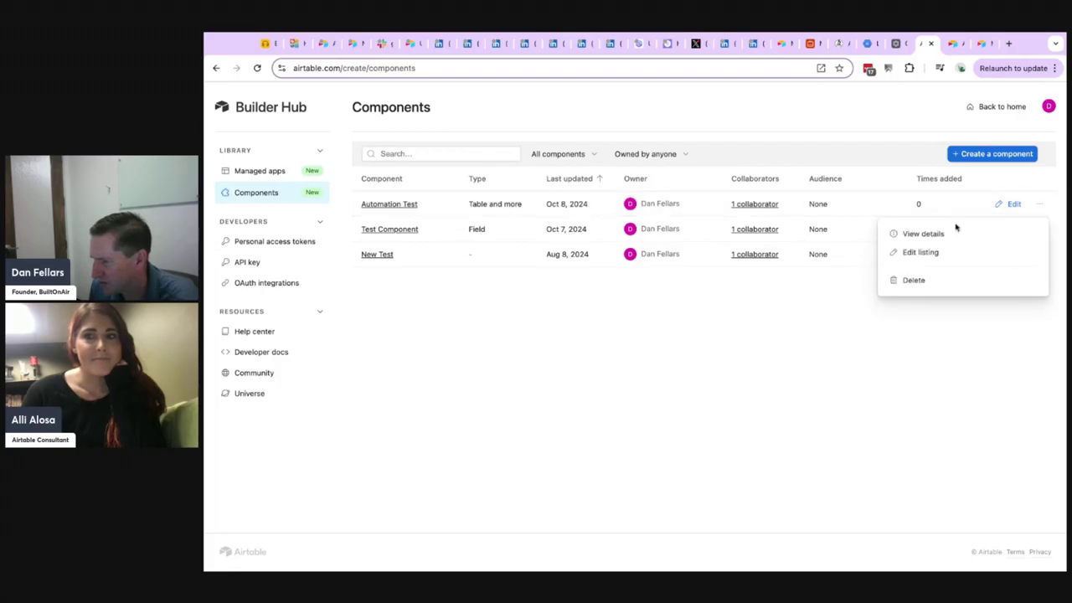
left_click(909, 258)
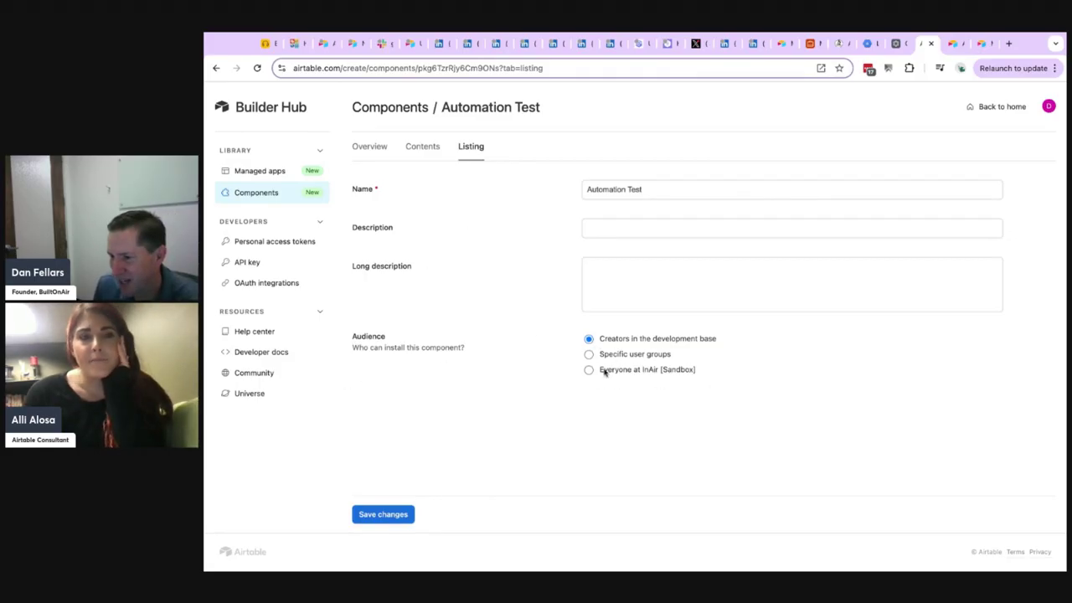
left_click(425, 147)
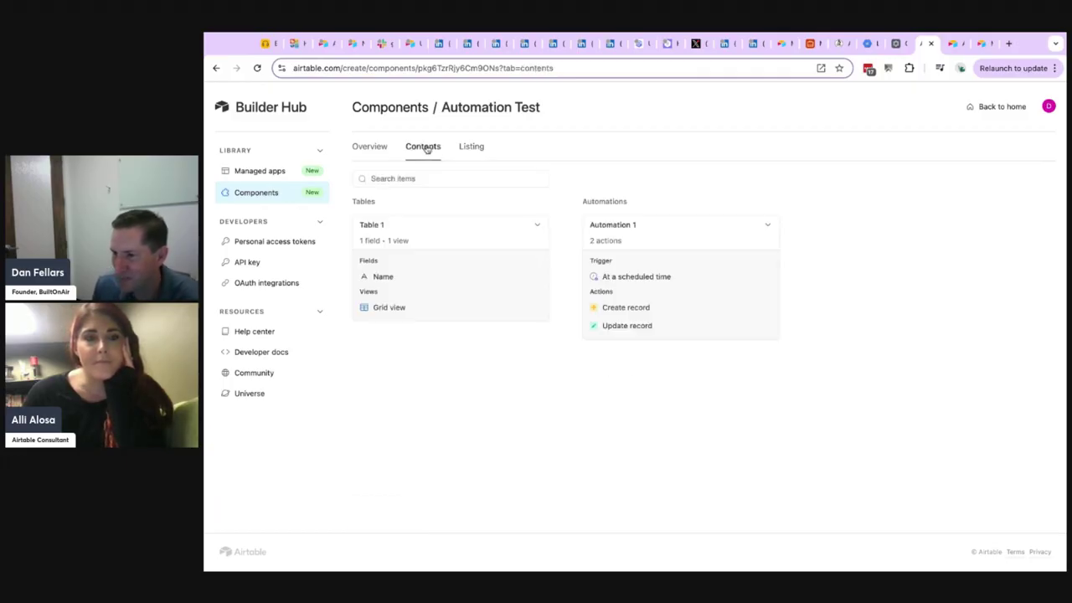
left_click(365, 148)
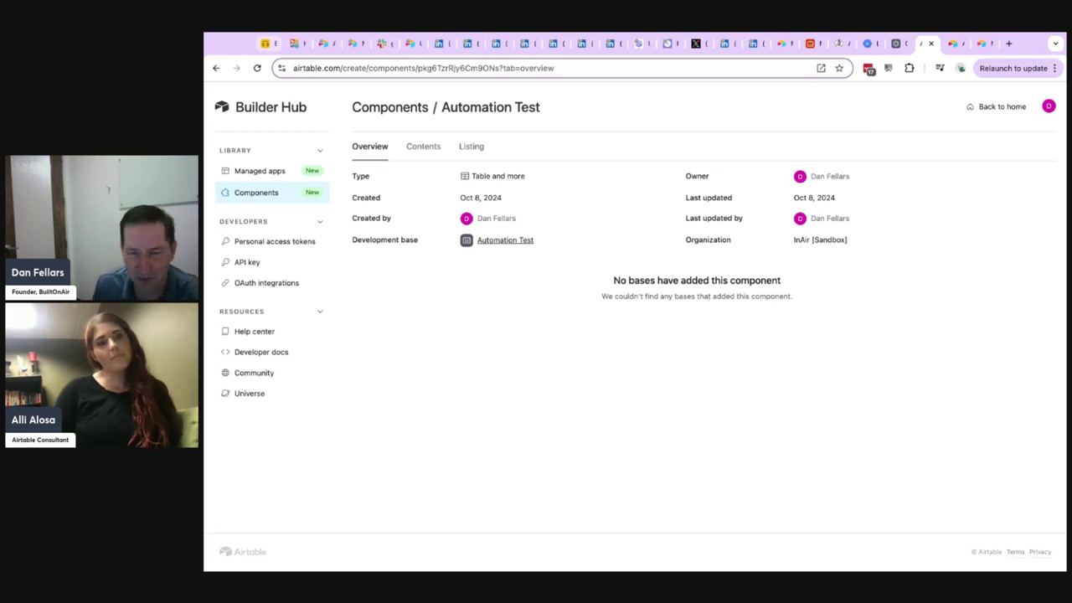
Switch to the podcast base's segment images and advance from Field Focus to the Season 20 - Episode 1 slide.
left_click(265, 43)
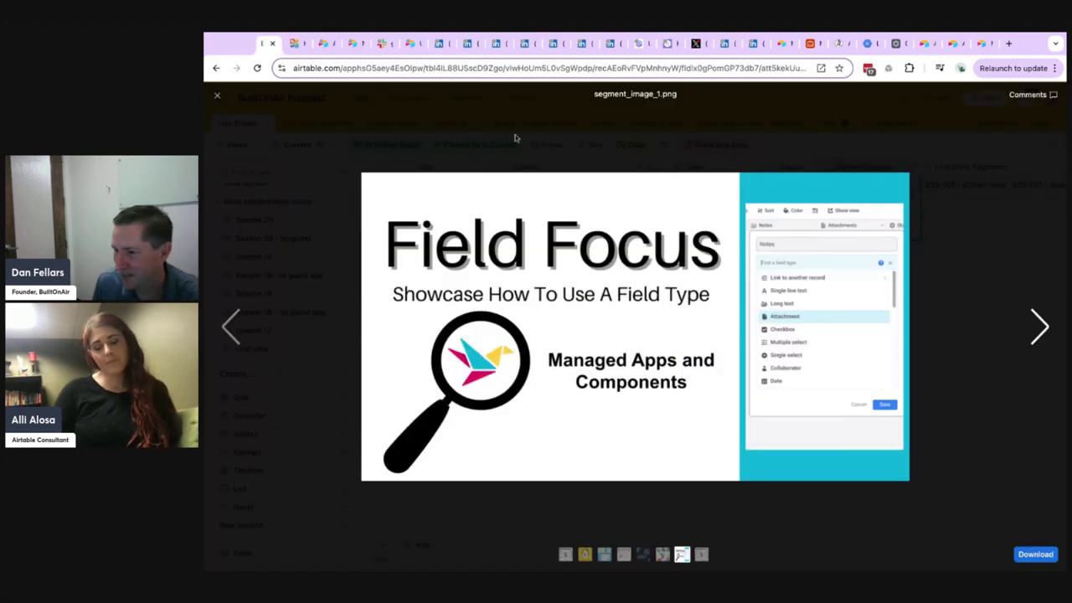
left_click(1041, 329)
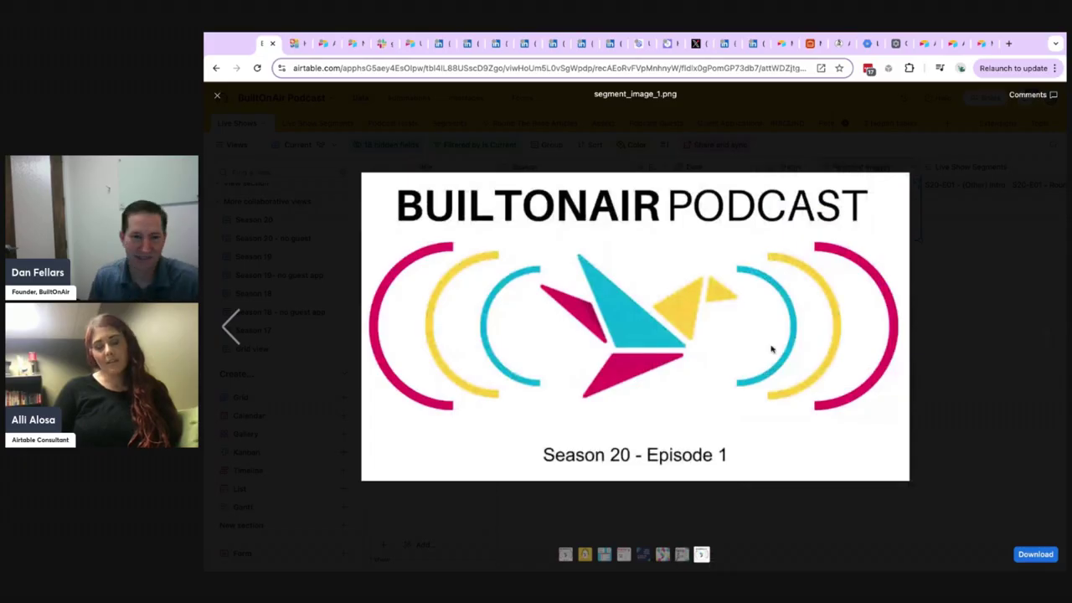